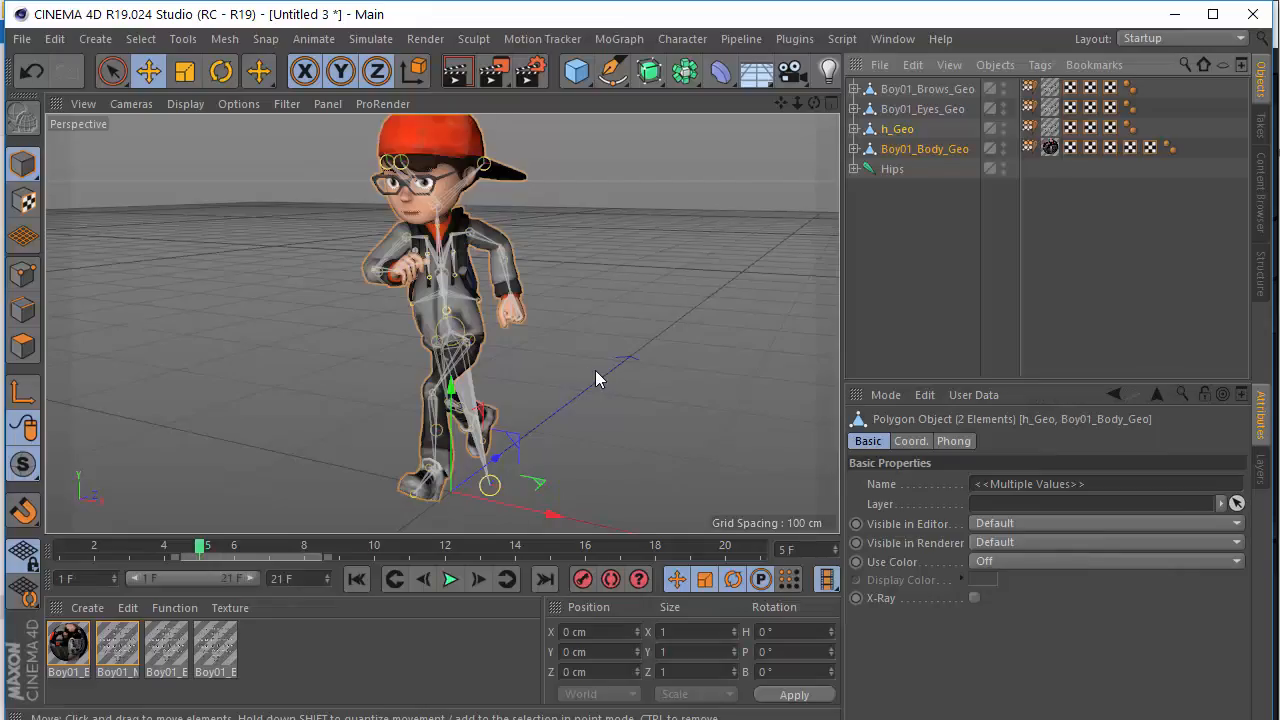
# Play the character's running animation in the viewport and stop the playback.
pyautogui.click(450, 579)
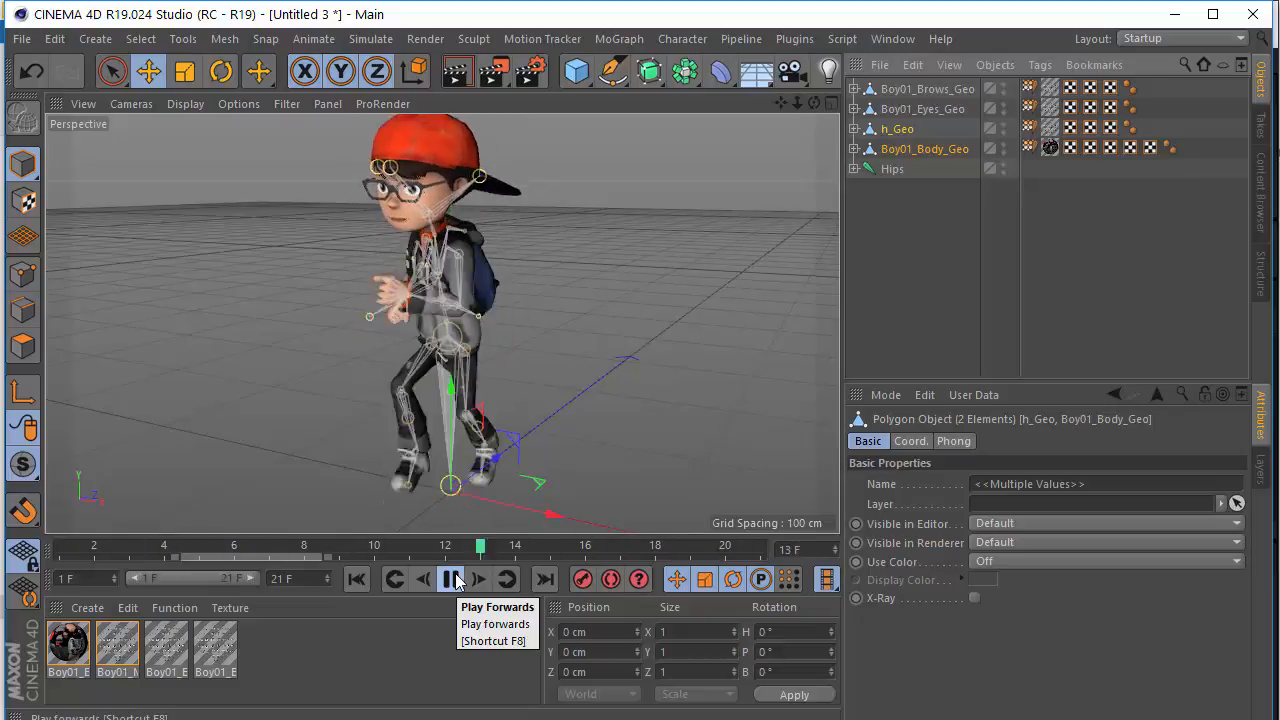
pyautogui.click(453, 580)
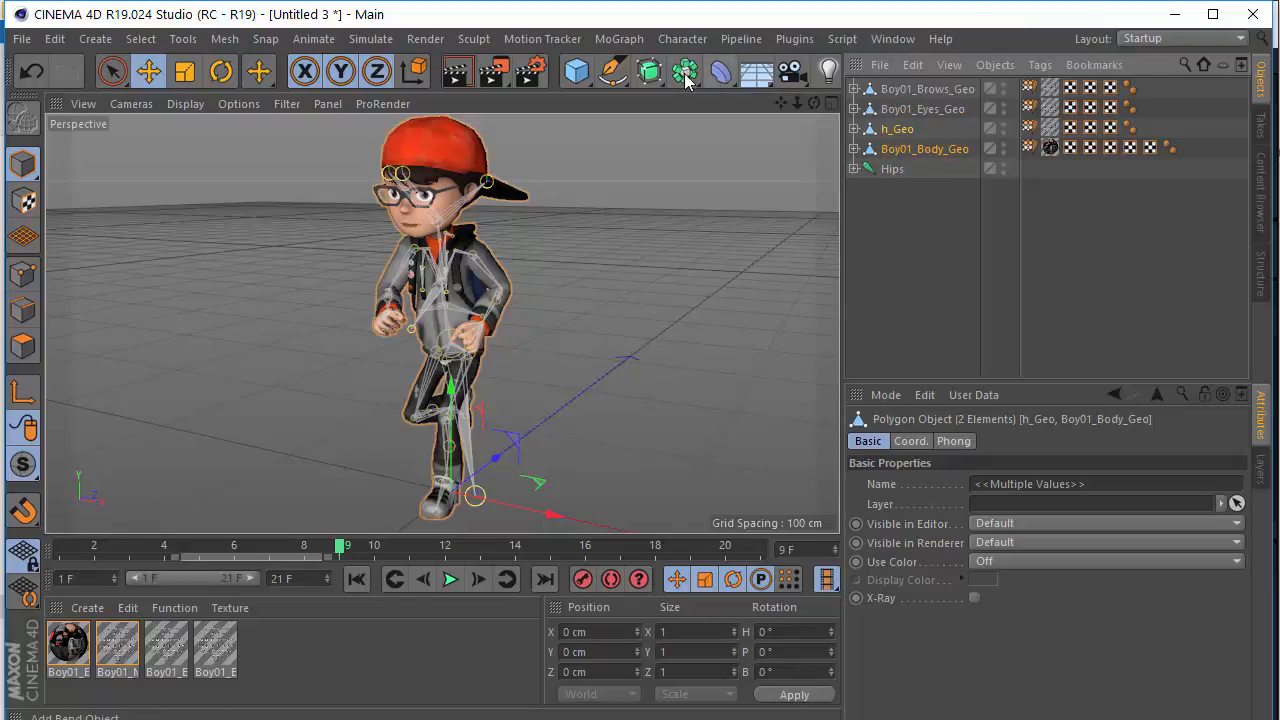
# Deselect all of the character's objects in the scene.
pyautogui.click(649, 70)
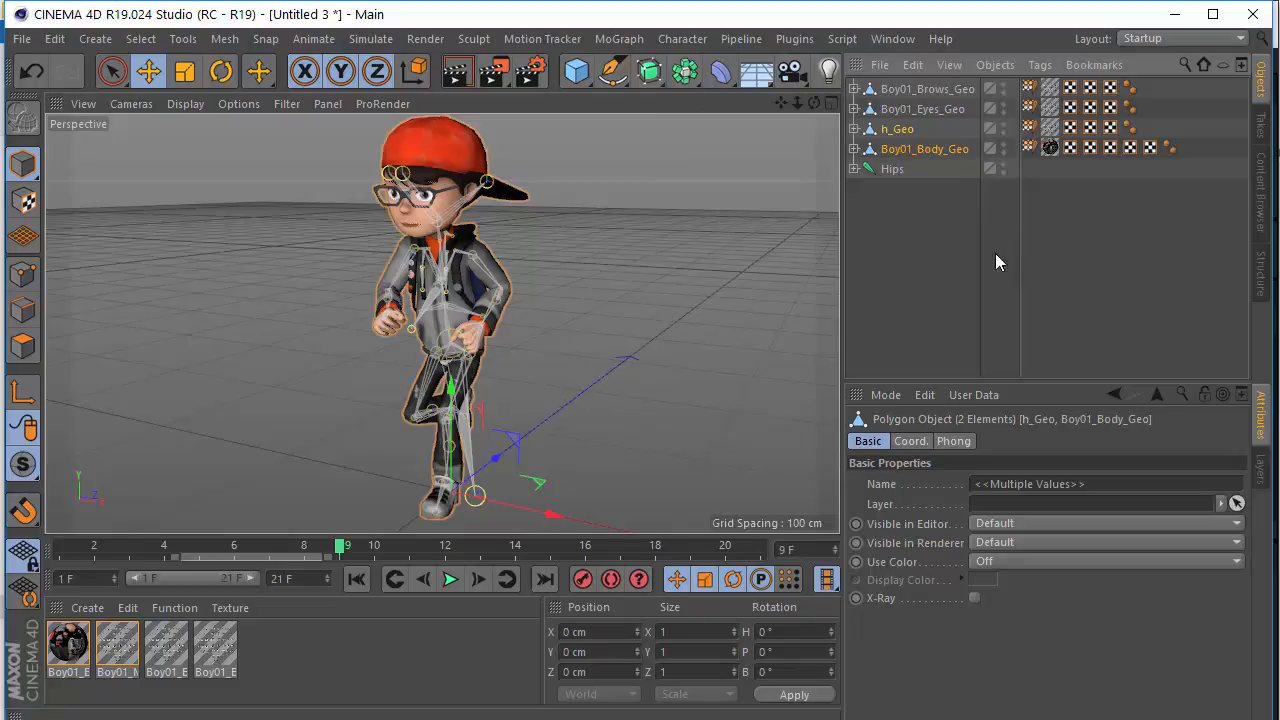
pyautogui.moveTo(940, 339); pyautogui.dragTo(864, 88)
pyautogui.moveTo(970, 319); pyautogui.dragTo(856, 142)
pyautogui.click(931, 227)
# Import the Python script Export OBJ C4D v1.0.py from the Script folder into the Script Manager.
pyautogui.click(840, 39)
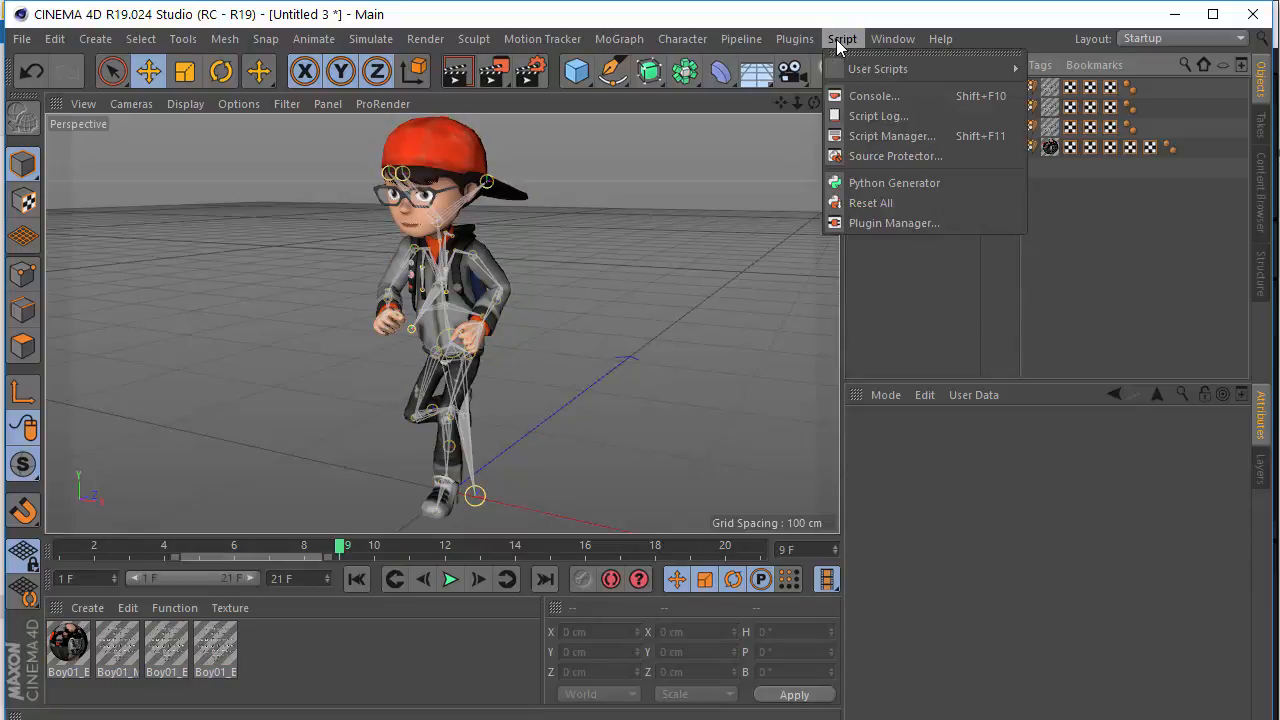
pyautogui.click(918, 140)
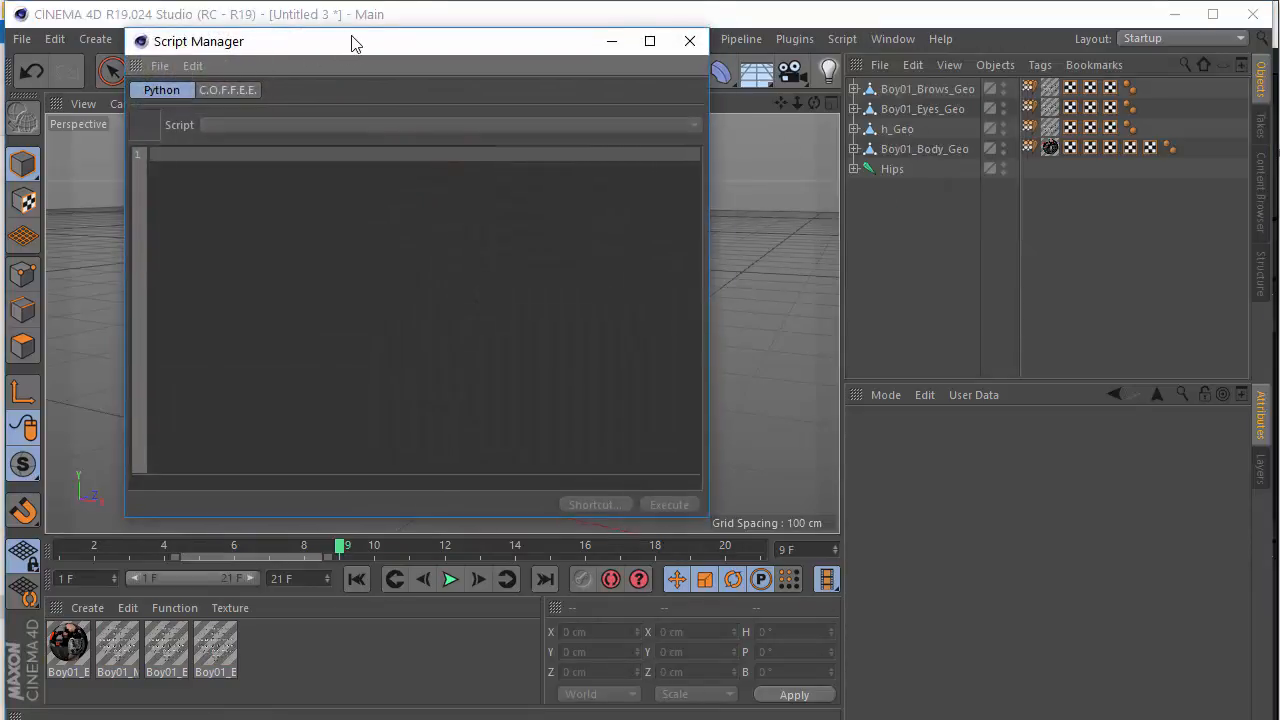
pyautogui.moveTo(351, 43); pyautogui.dragTo(532, 59)
pyautogui.click(343, 80)
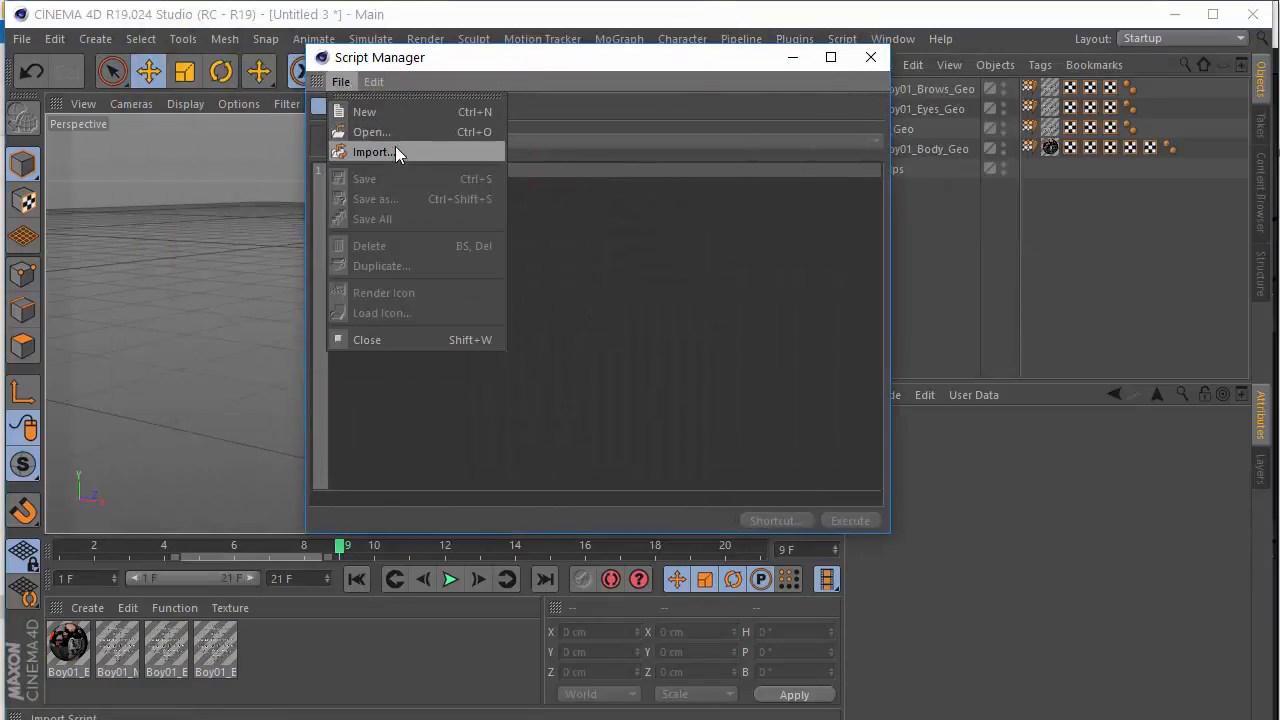
pyautogui.click(395, 152)
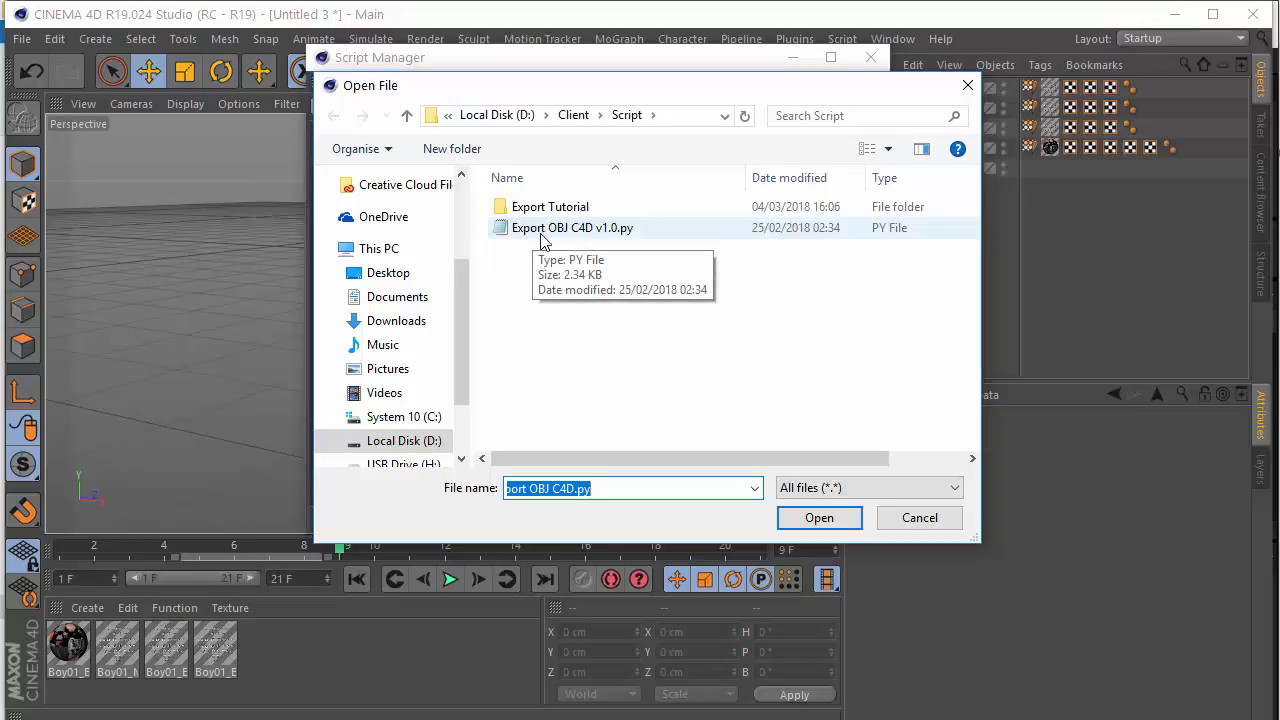
pyautogui.click(545, 232)
pyautogui.click(817, 519)
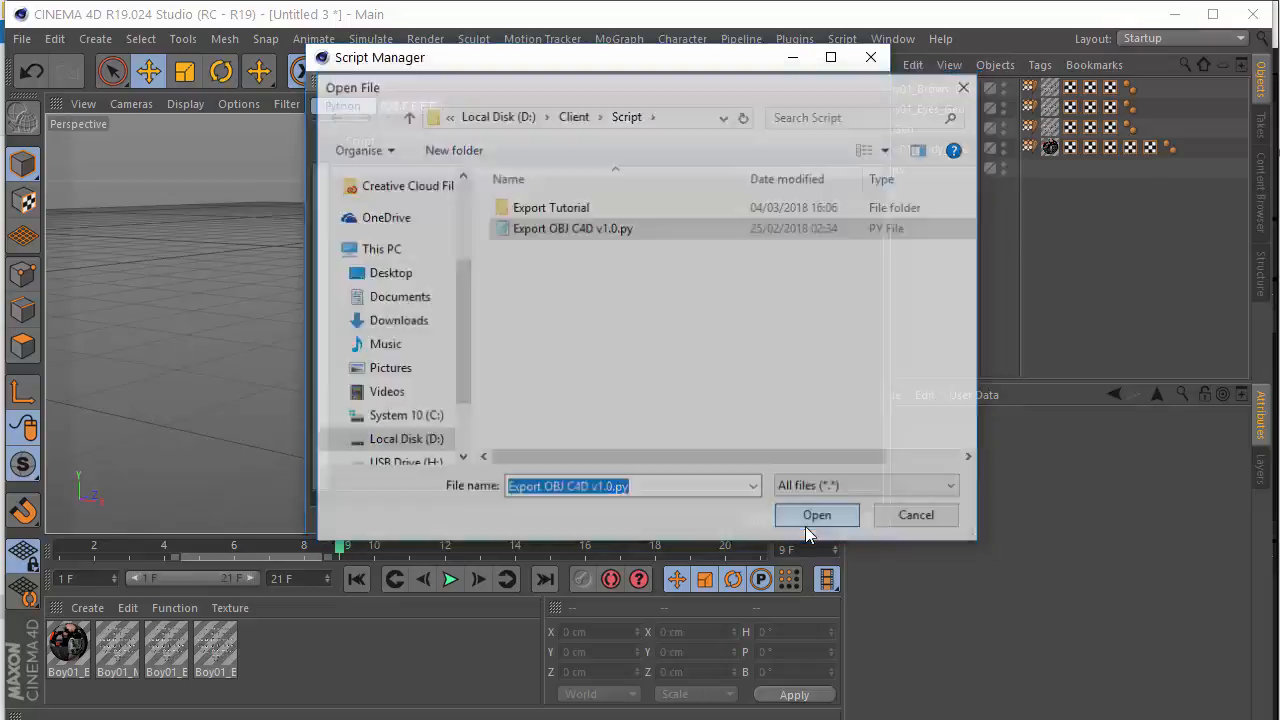
pyautogui.moveTo(659, 58); pyautogui.dragTo(784, 62)
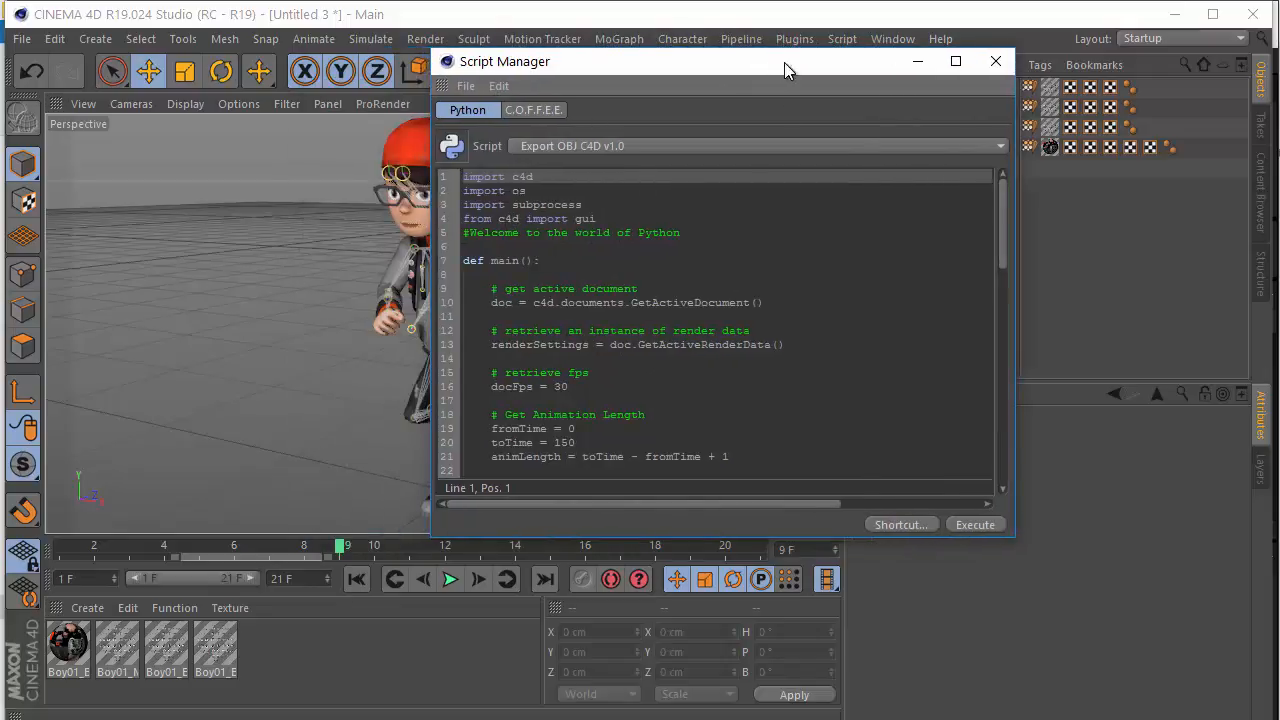
# Set the script's animation range to fromTime = 1 and toTime = 21, after checking its docFps line.
pyautogui.moveTo(1005, 232)
pyautogui.mouseDown()
pyautogui.moveTo(1010, 378)
pyautogui.moveTo(1014, 228)
pyautogui.mouseUp()
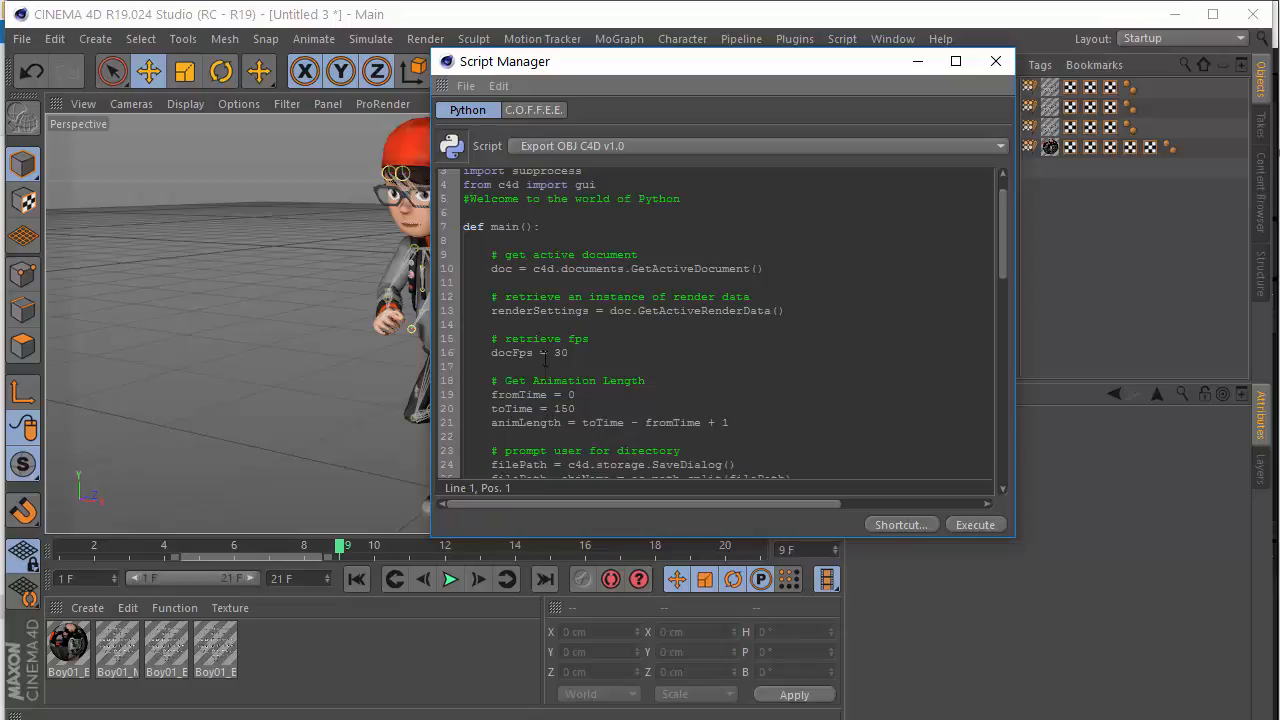
pyautogui.moveTo(492, 353); pyautogui.dragTo(568, 353)
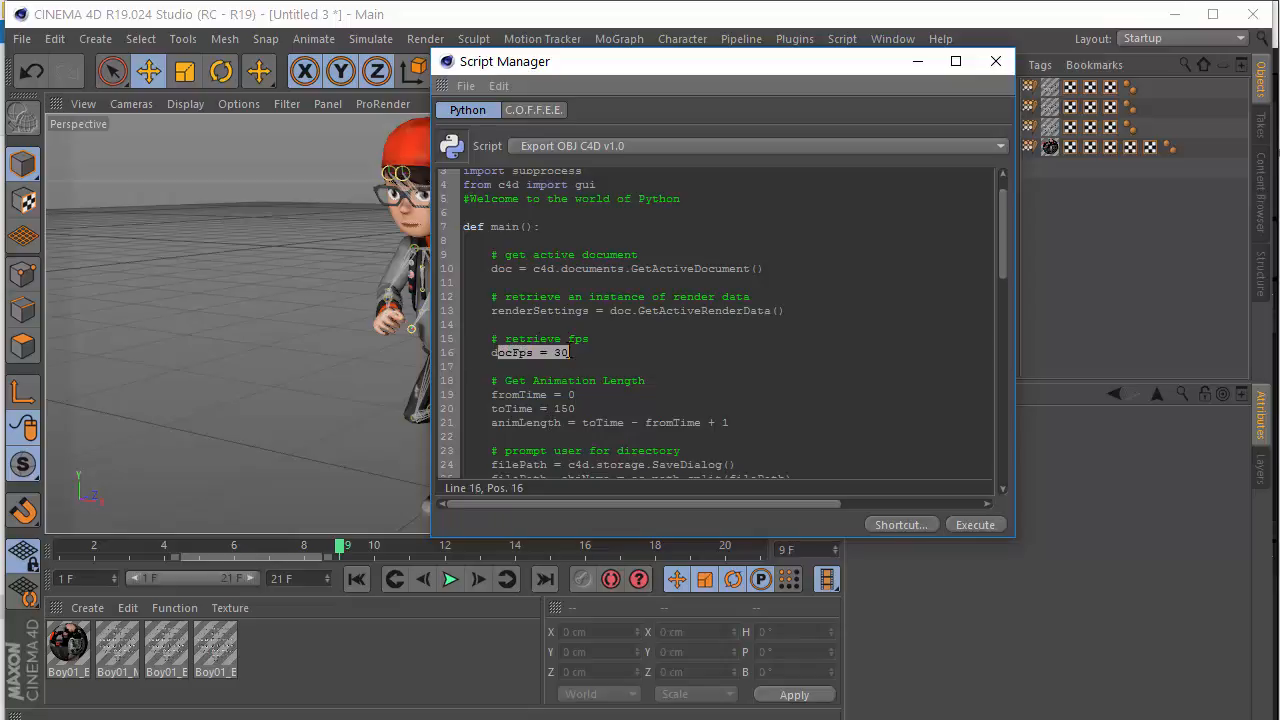
pyautogui.click(572, 355)
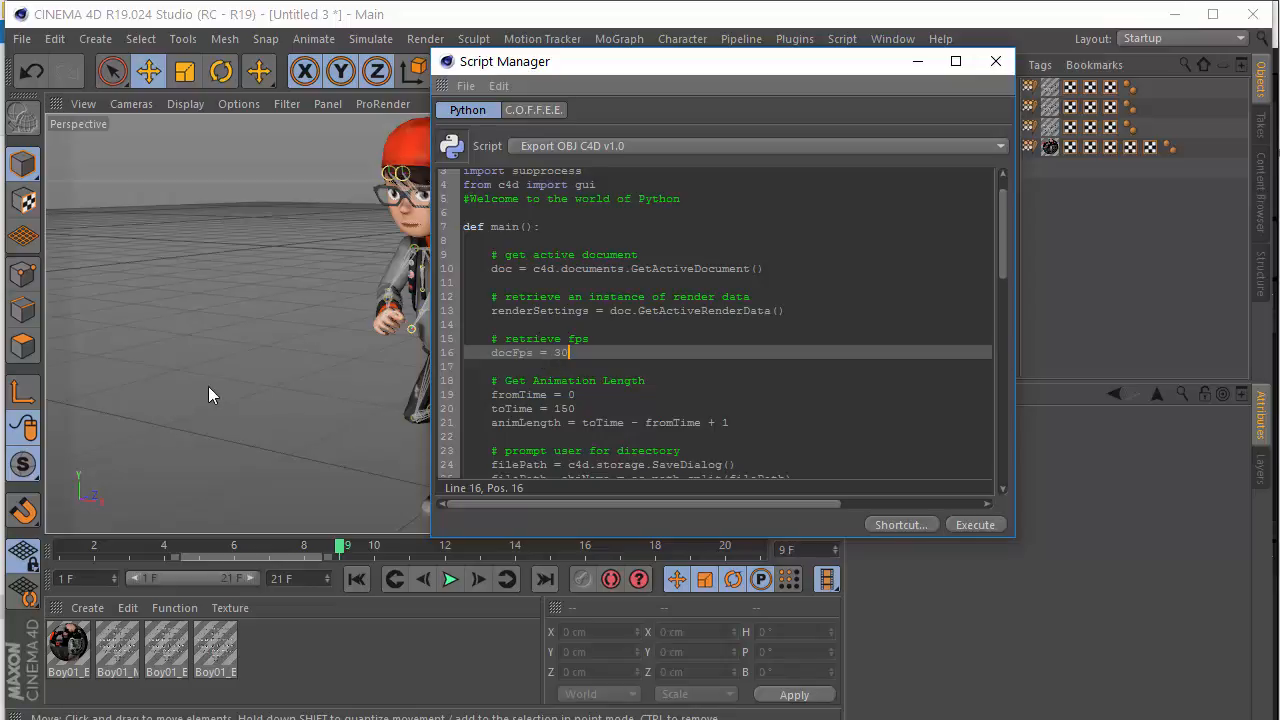
pyautogui.moveTo(542, 352); pyautogui.dragTo(563, 353)
pyautogui.click(556, 354)
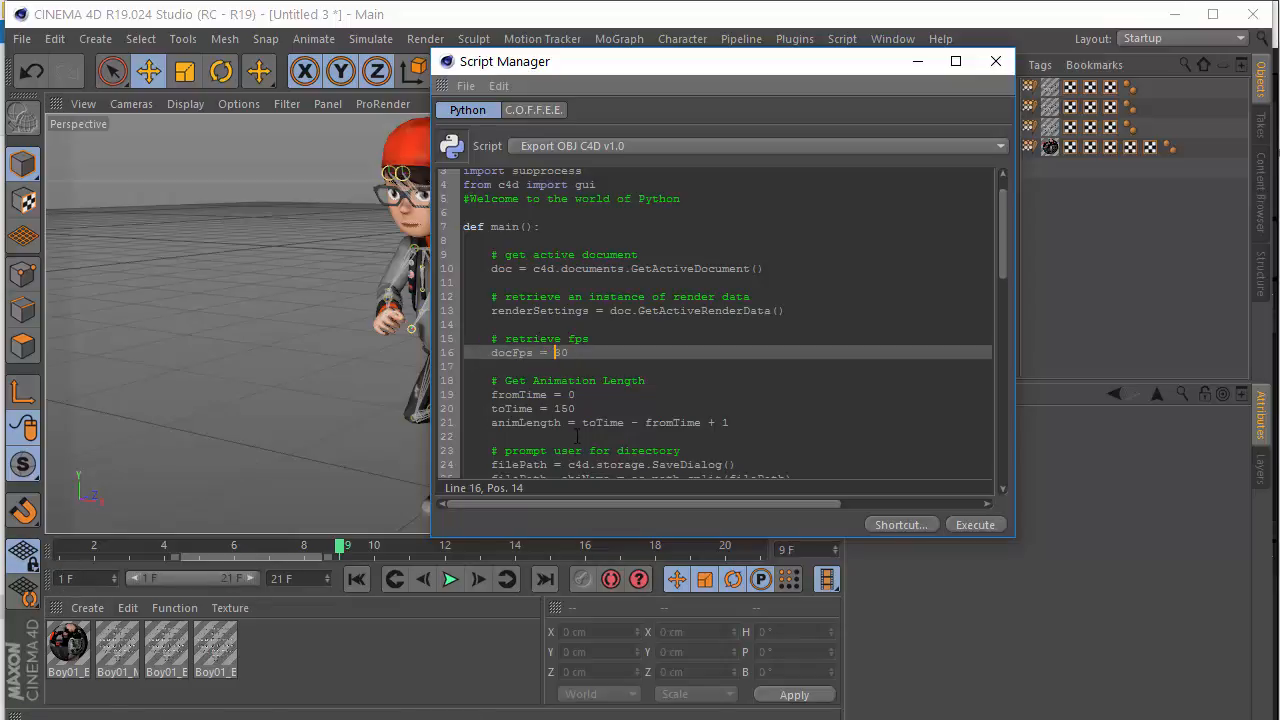
pyautogui.click(568, 395)
pyautogui.moveTo(568, 395); pyautogui.dragTo(577, 395)
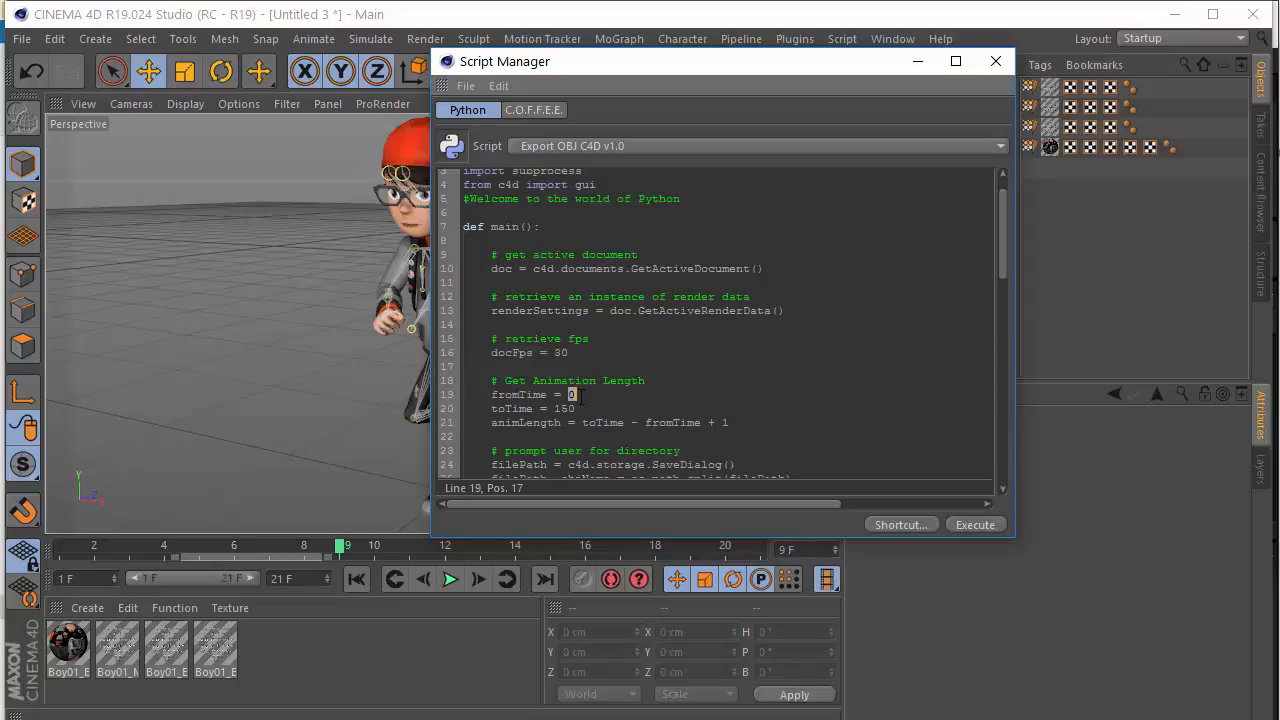
pyautogui.write('1')
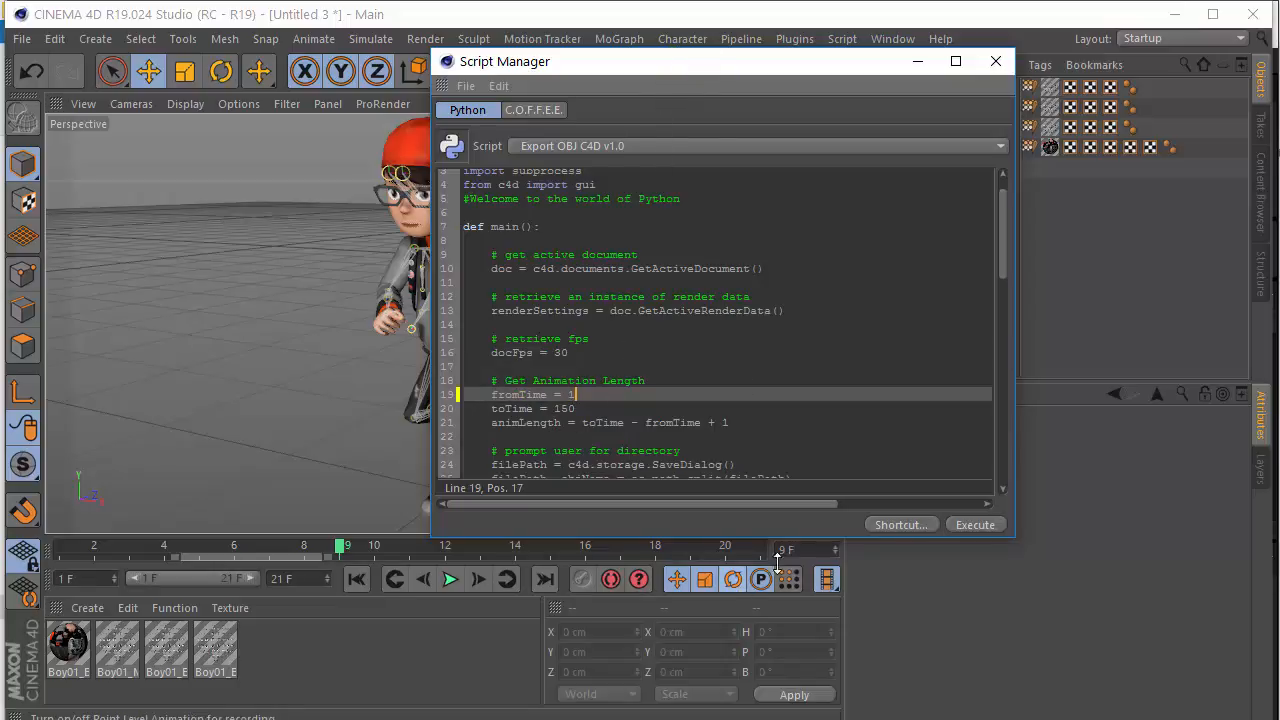
pyautogui.click(716, 546)
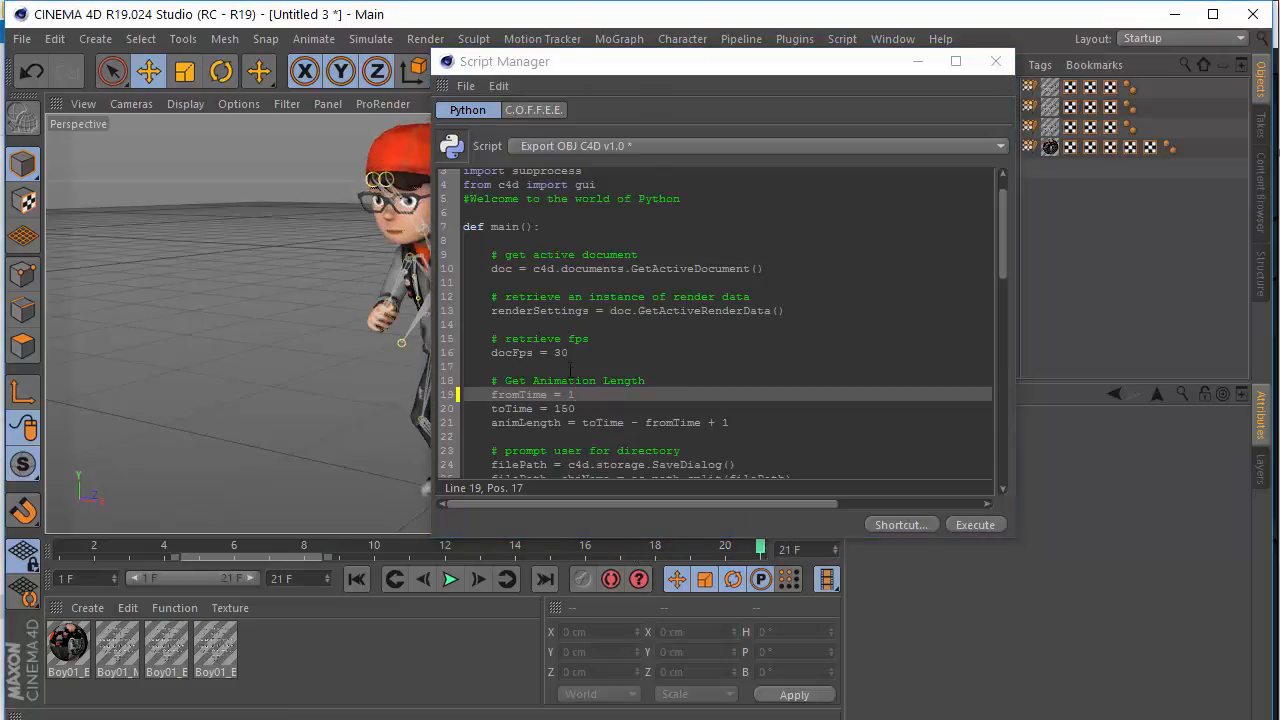
pyautogui.moveTo(554, 409); pyautogui.dragTo(569, 409)
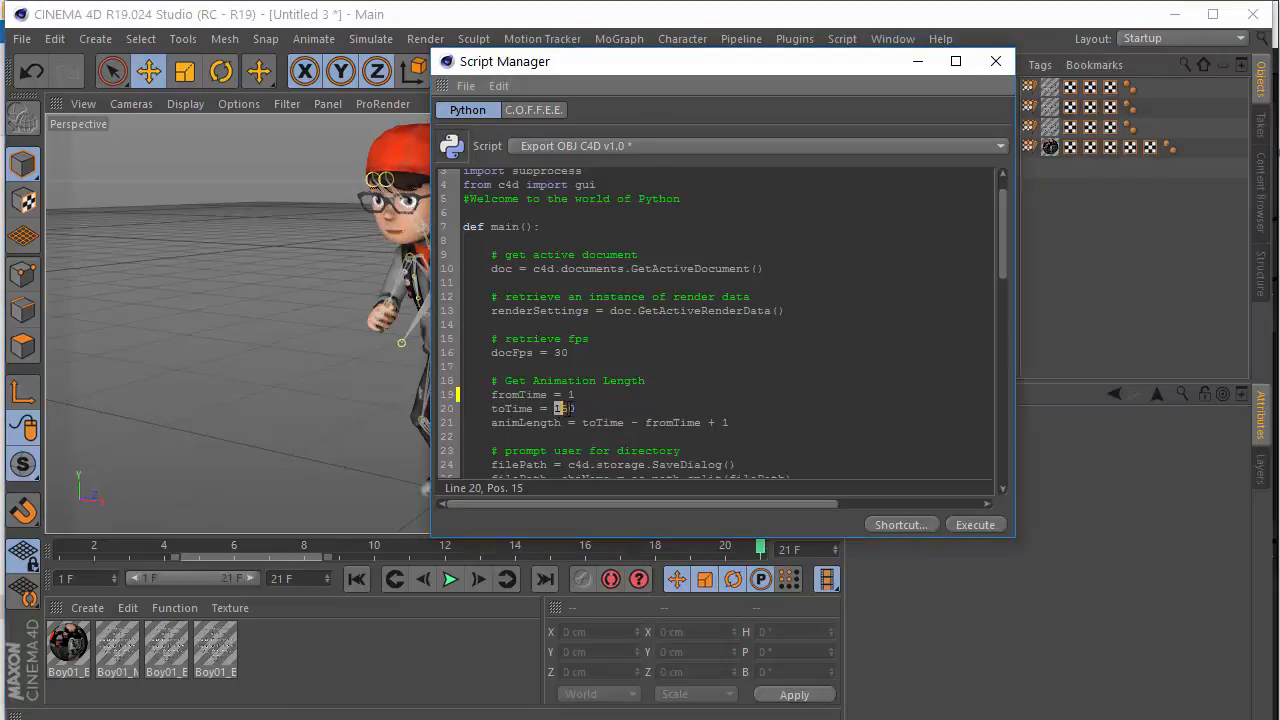
pyautogui.write('21')
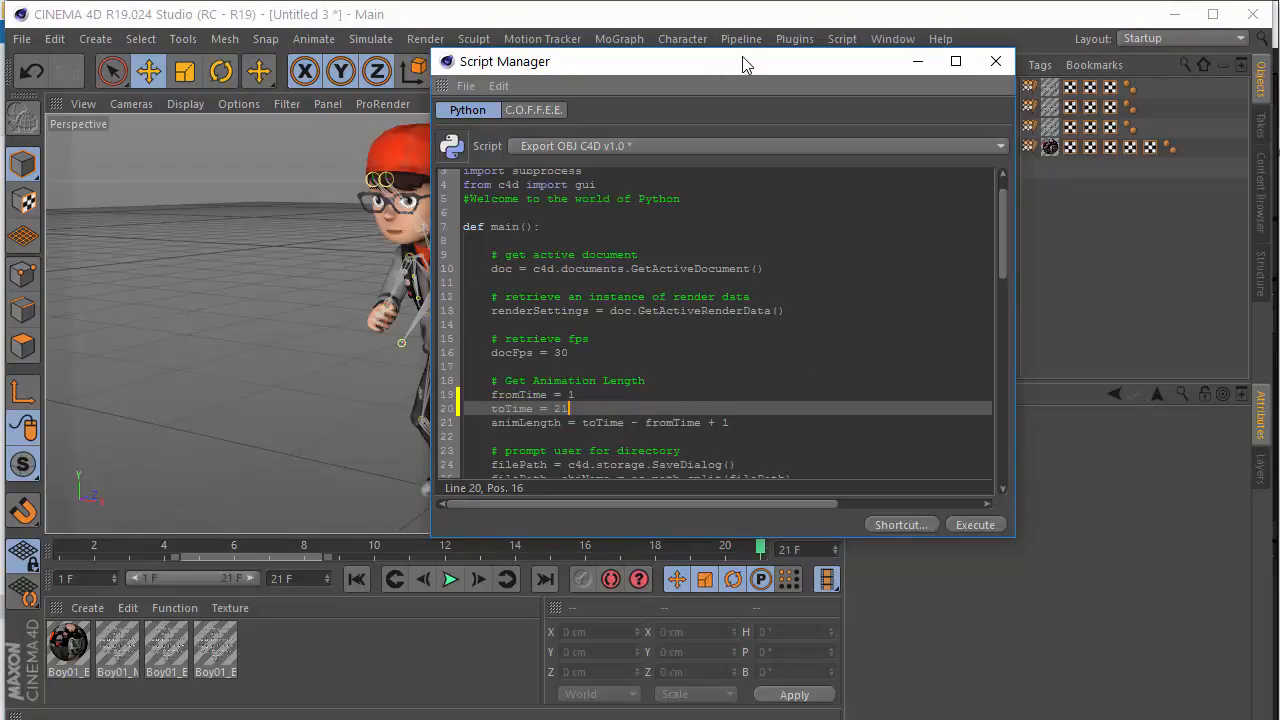
pyautogui.moveTo(743, 63); pyautogui.dragTo(749, 63)
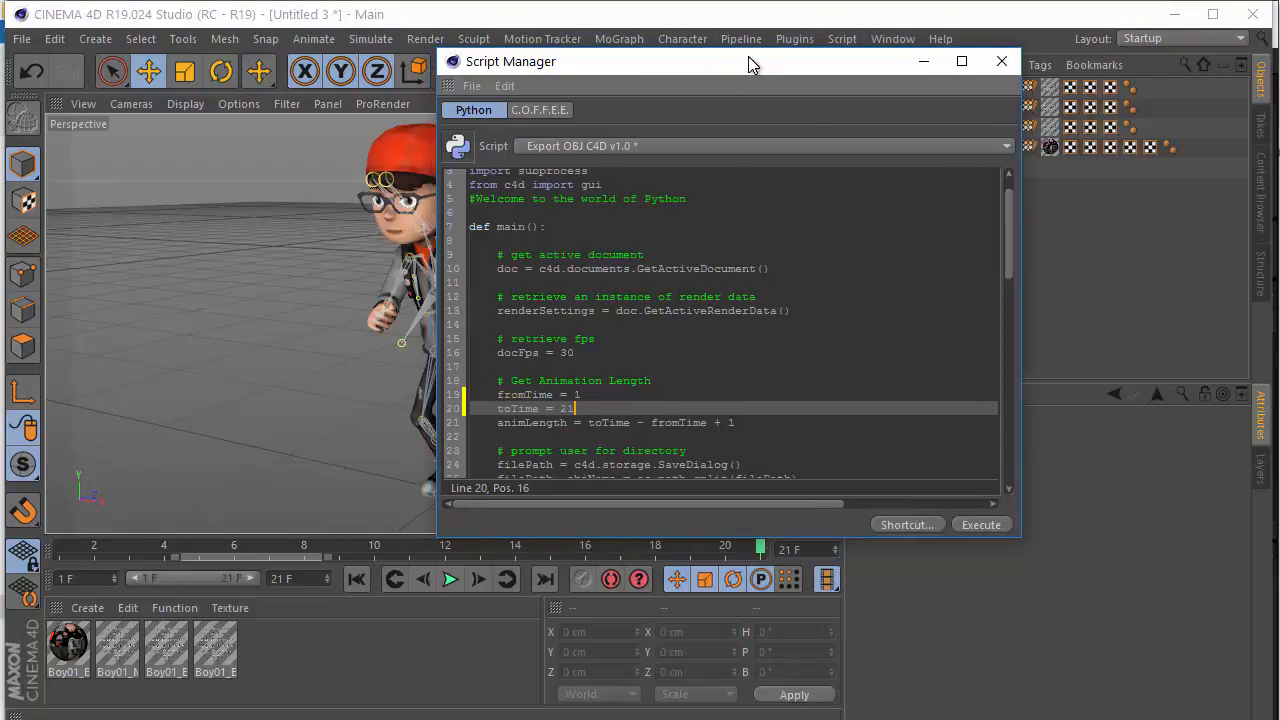
# Execute the script and export the OBJ sequence as "tutorial obj sequence" into the Export Tutorial folder.
pyautogui.click(979, 522)
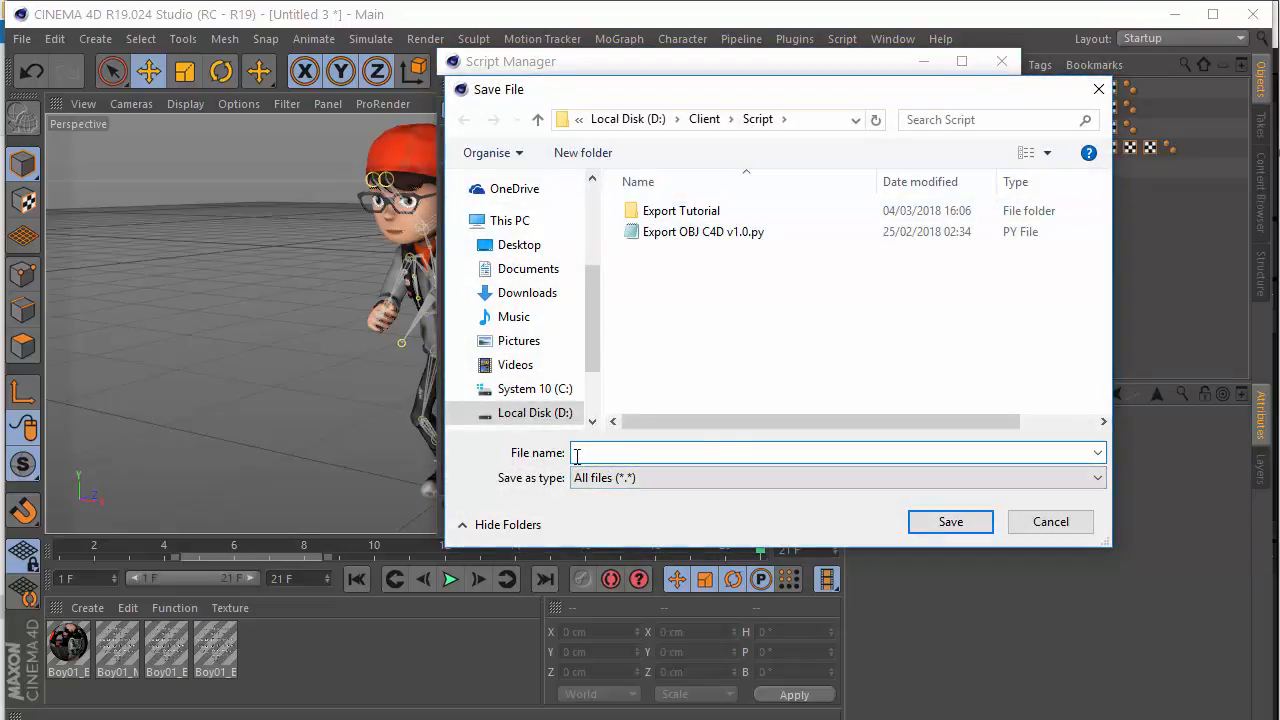
pyautogui.doubleClick(660, 212)
pyautogui.scroll(-4, 715, 345)
pyautogui.scroll(-7, 722, 359)
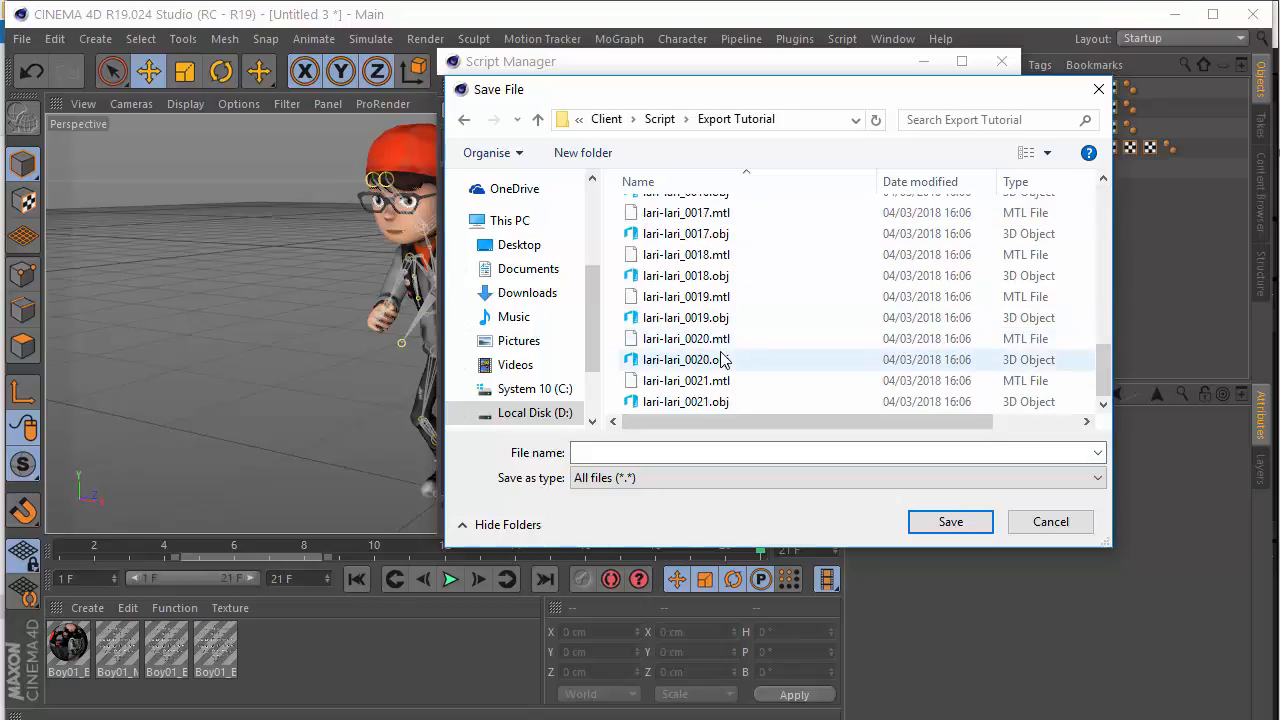
pyautogui.scroll(6, 722, 359)
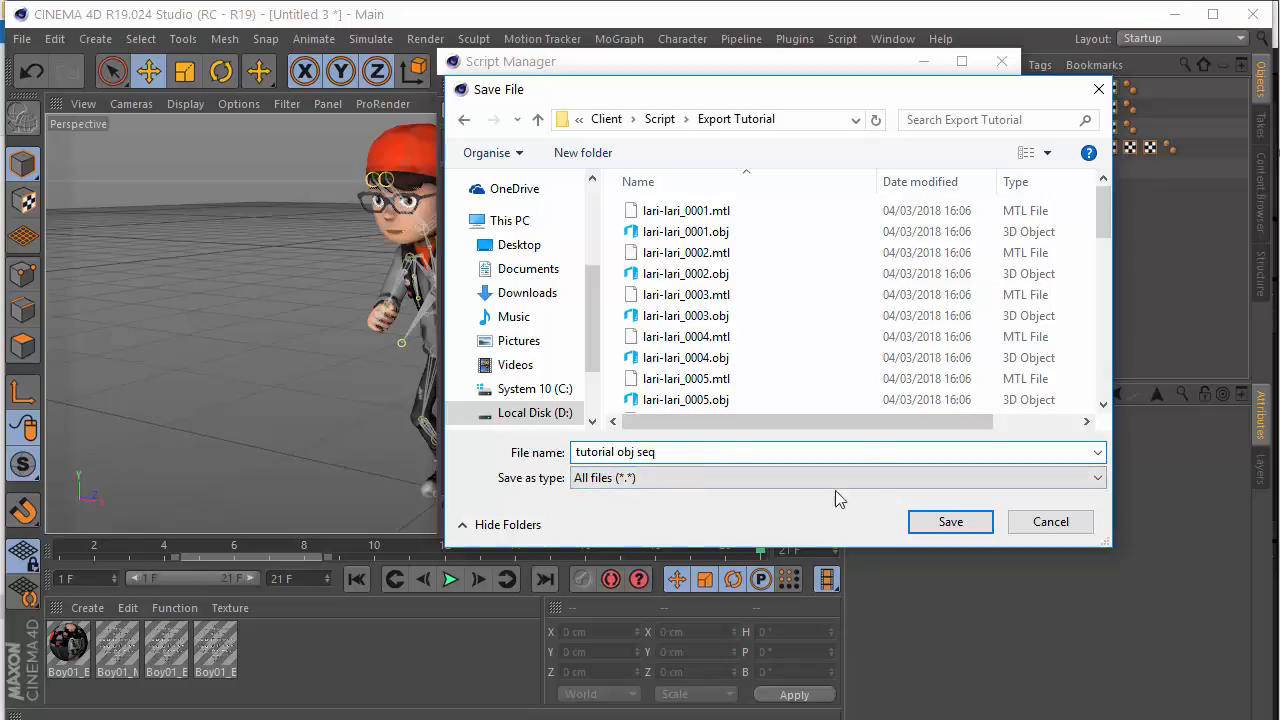
pyautogui.write('uence')
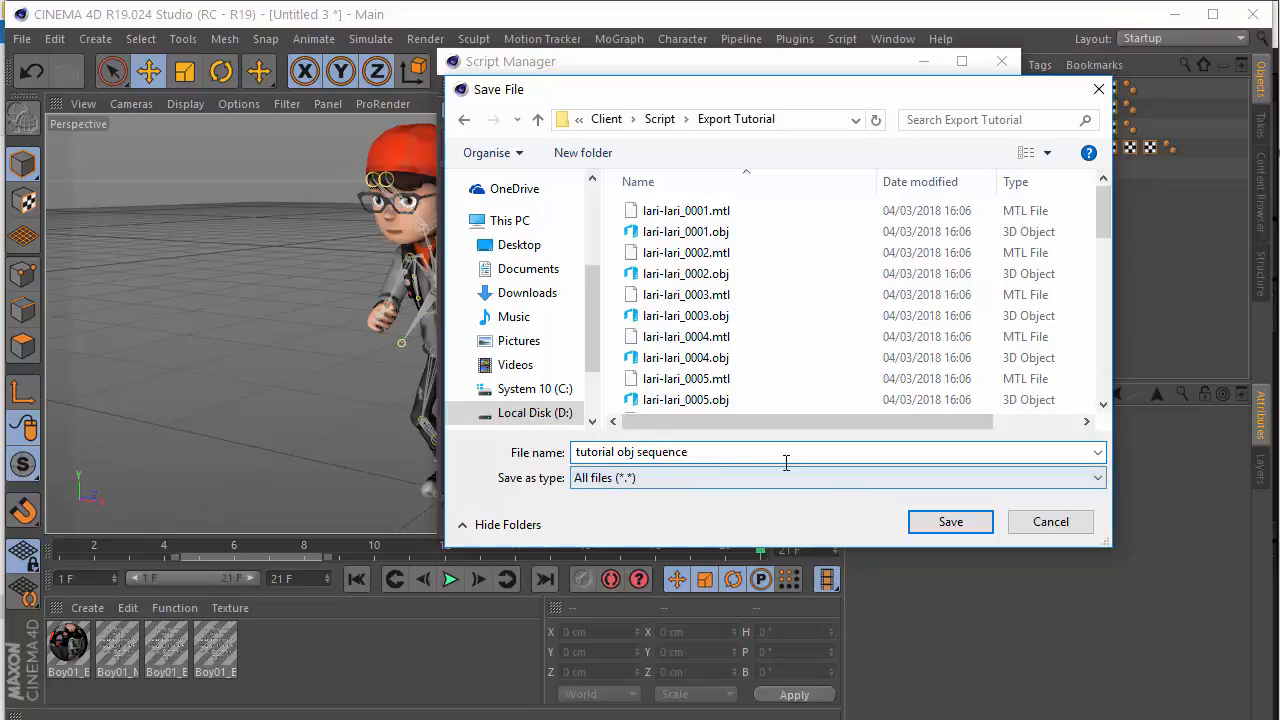
pyautogui.click(950, 522)
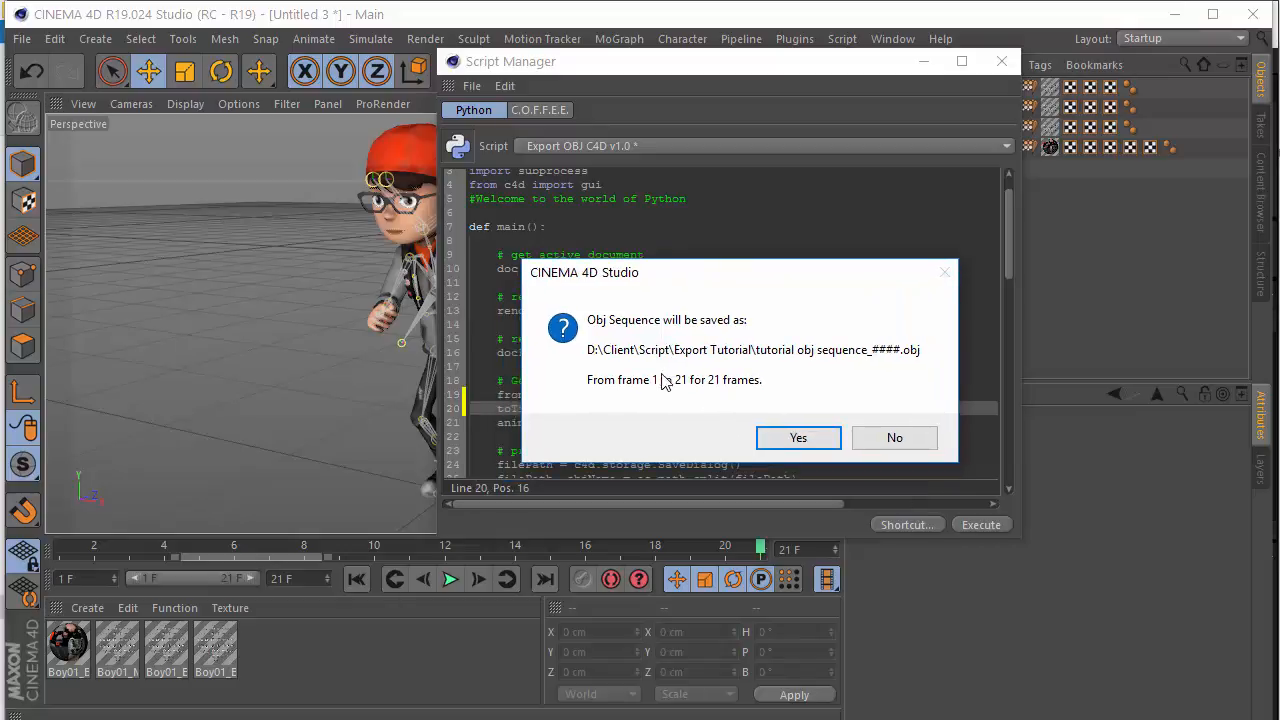
pyautogui.click(766, 462)
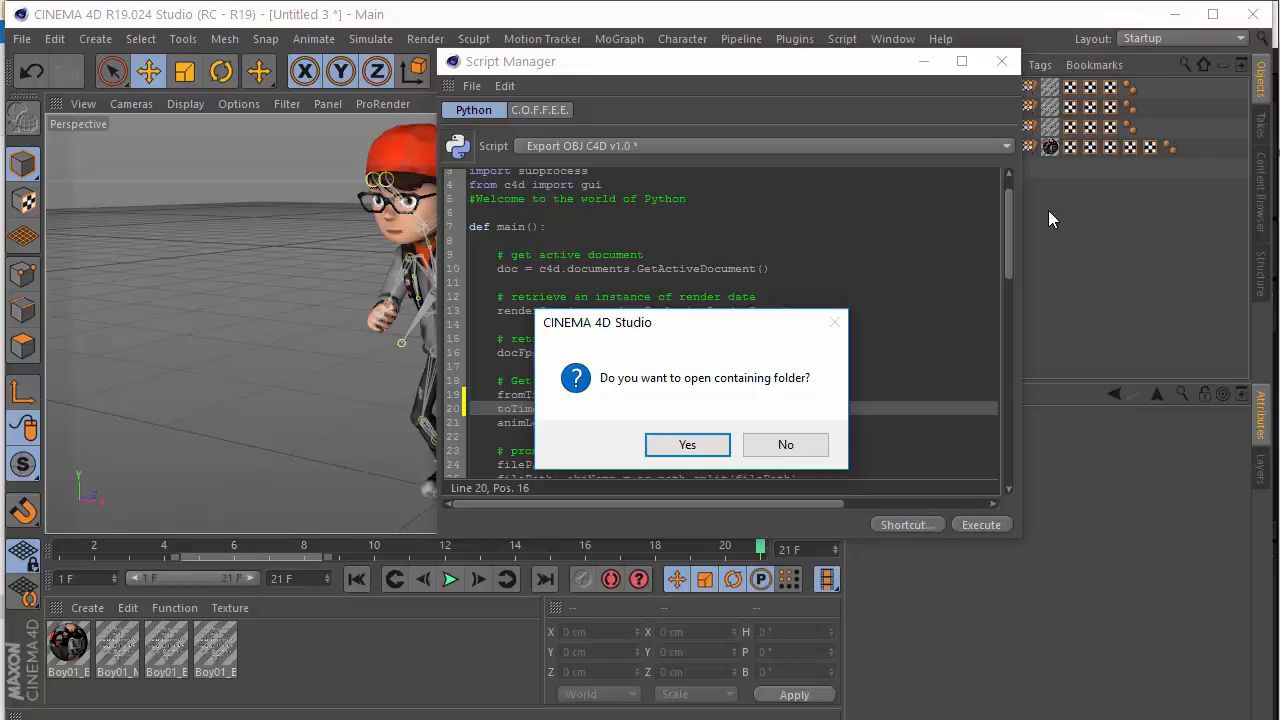
# Open the folder containing the export and look through the generated OBJ and MTL files.
pyautogui.click(689, 448)
pyautogui.scroll(-10, 726, 510)
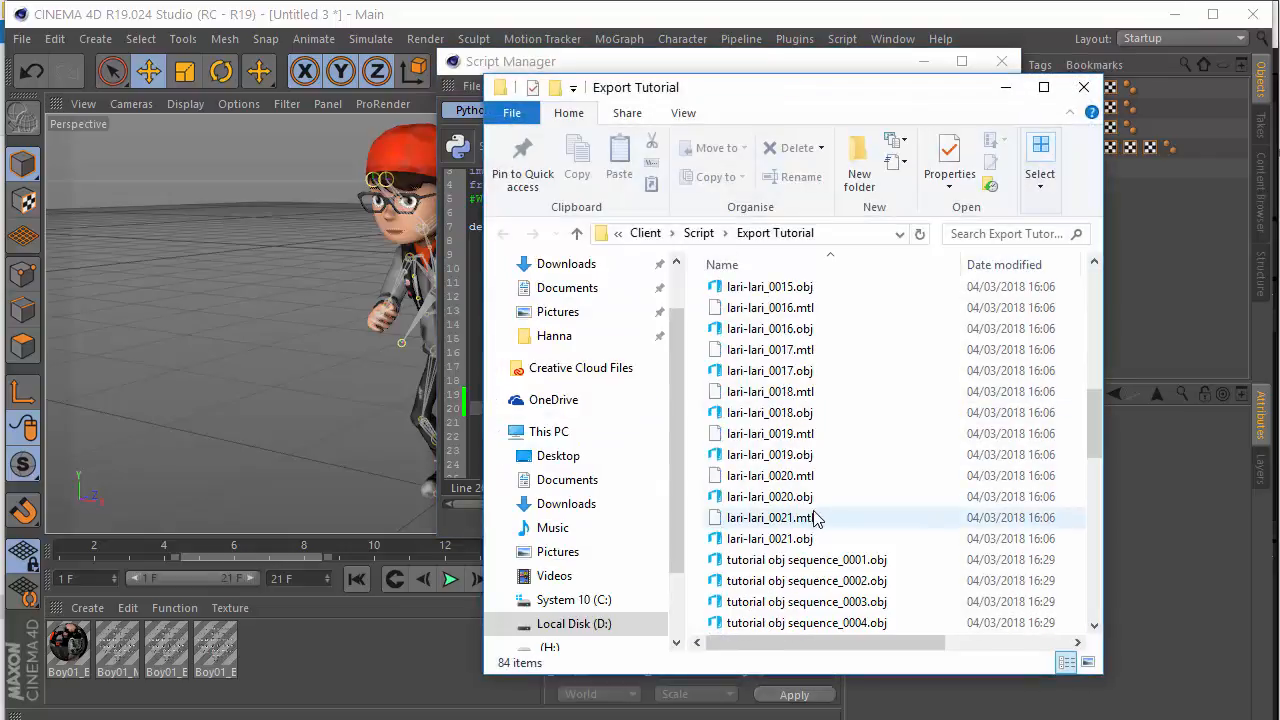
pyautogui.scroll(-1, 1096, 430)
pyautogui.moveTo(1096, 430); pyautogui.dragTo(1099, 525)
pyautogui.scroll(-3, 792, 600)
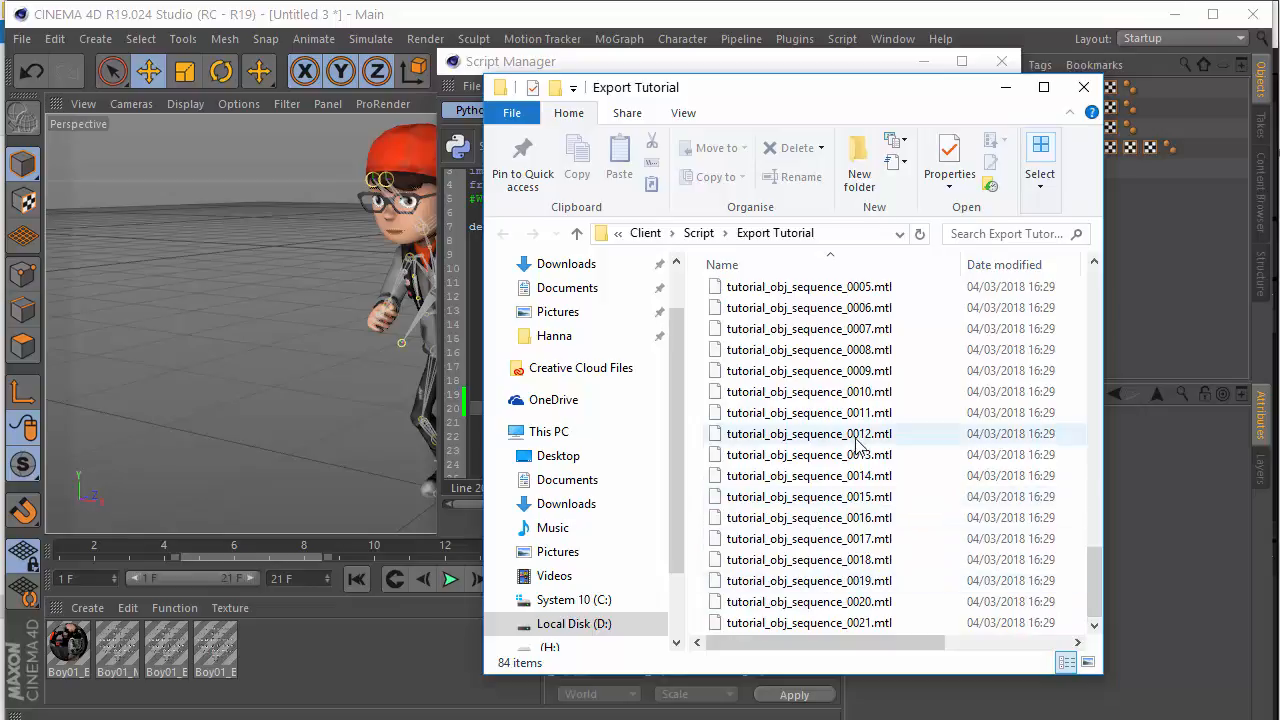
pyautogui.scroll(10, 845, 460)
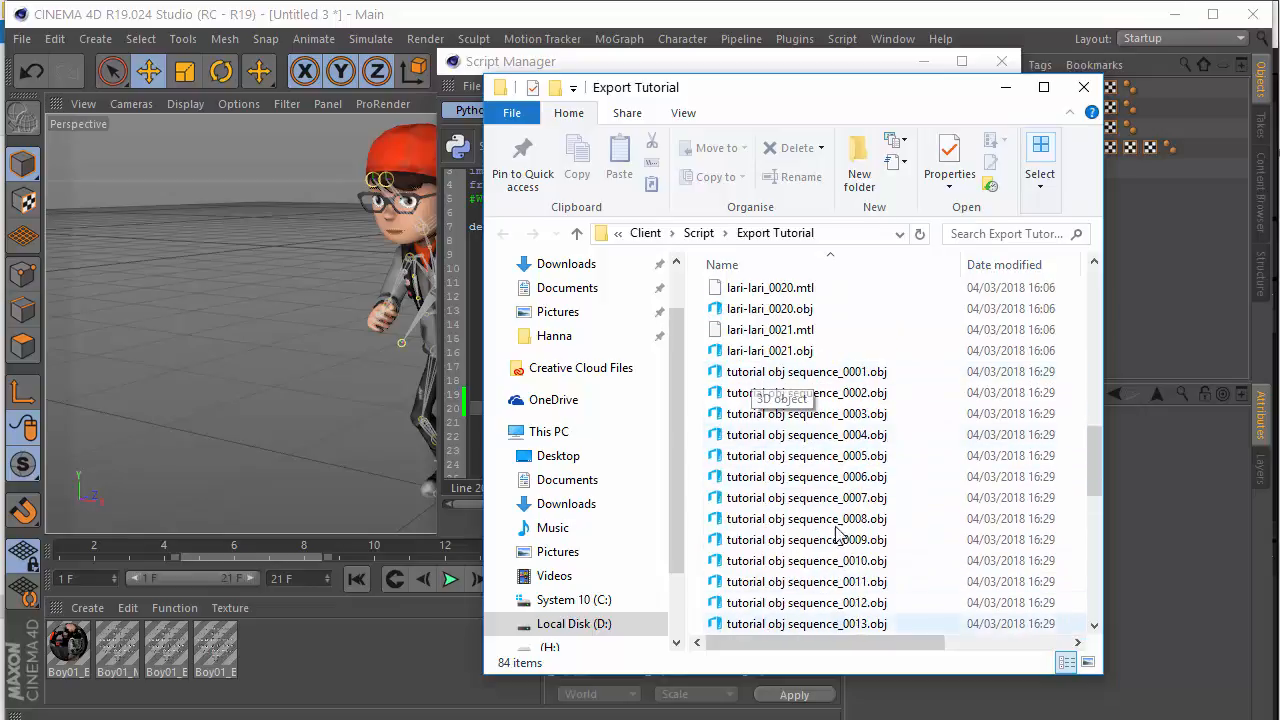
pyautogui.scroll(-8, 855, 500)
pyautogui.scroll(7, 866, 566)
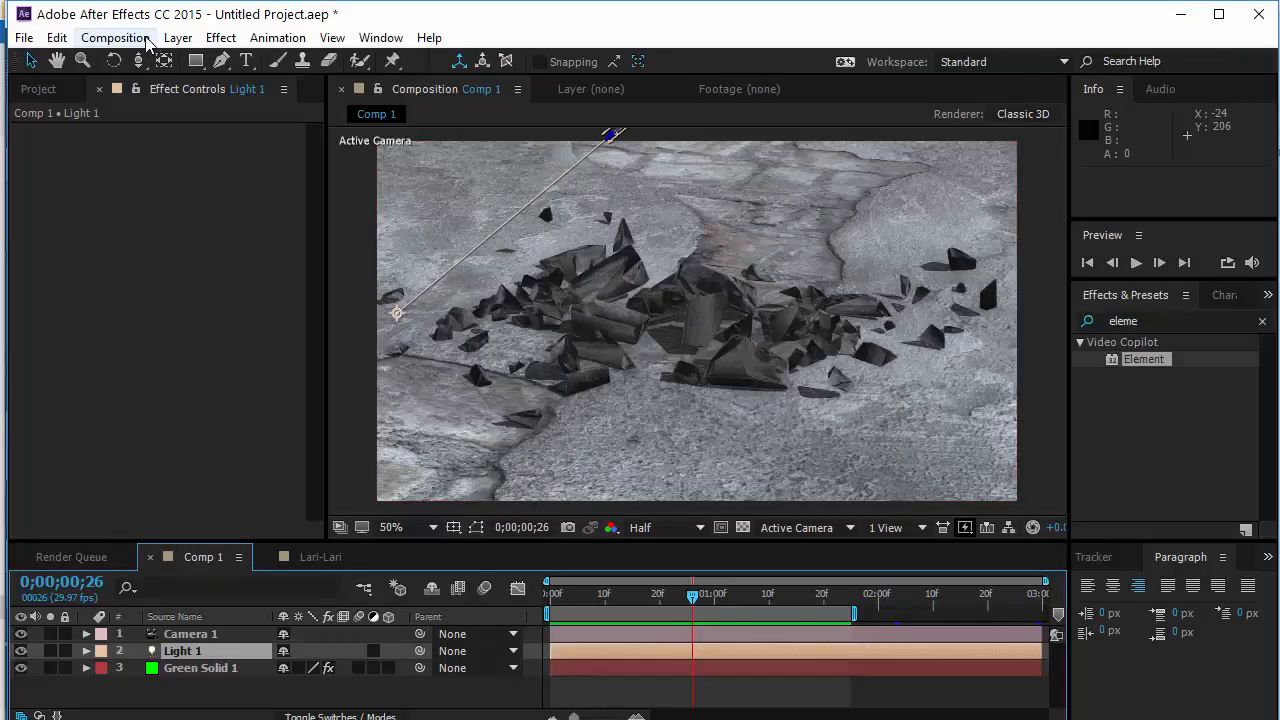
# Switch to After Effects and create a new composition named "Tutorial OBJ Sequence C4D".
pyautogui.click(115, 37)
pyautogui.click(152, 62)
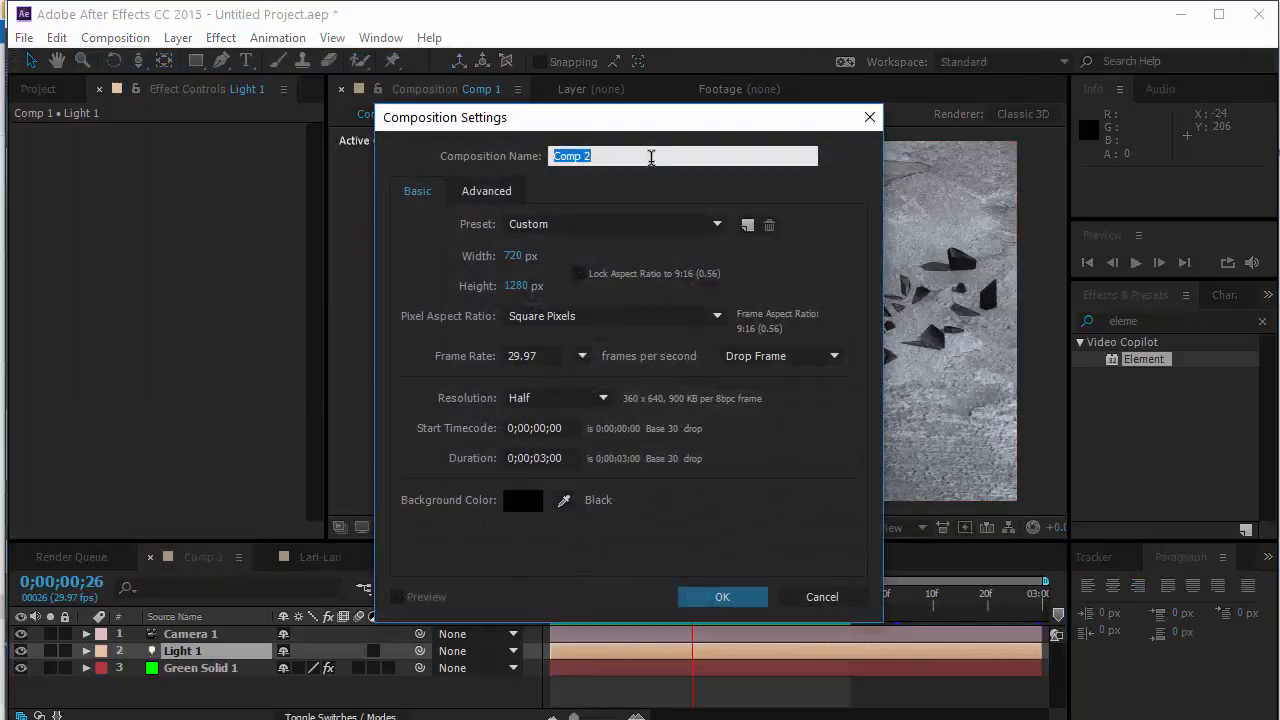
pyautogui.write('Tutorial OBJ Sequence C4D')
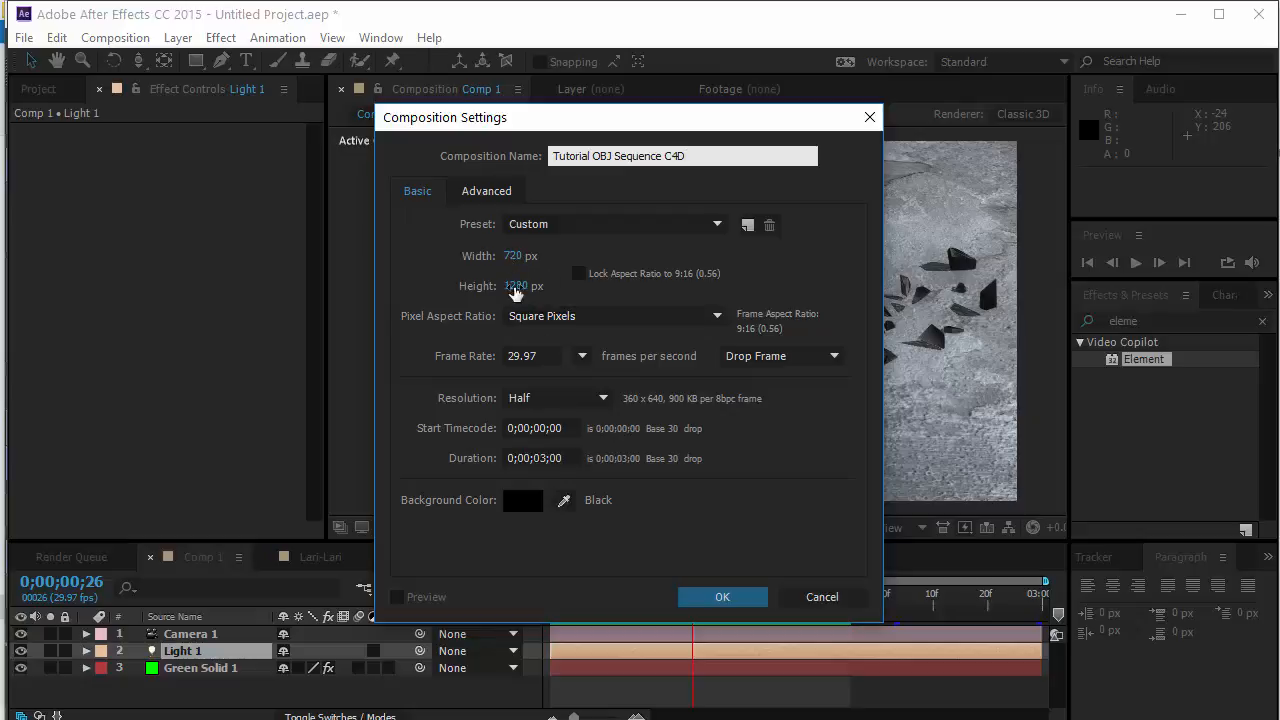
pyautogui.click(738, 601)
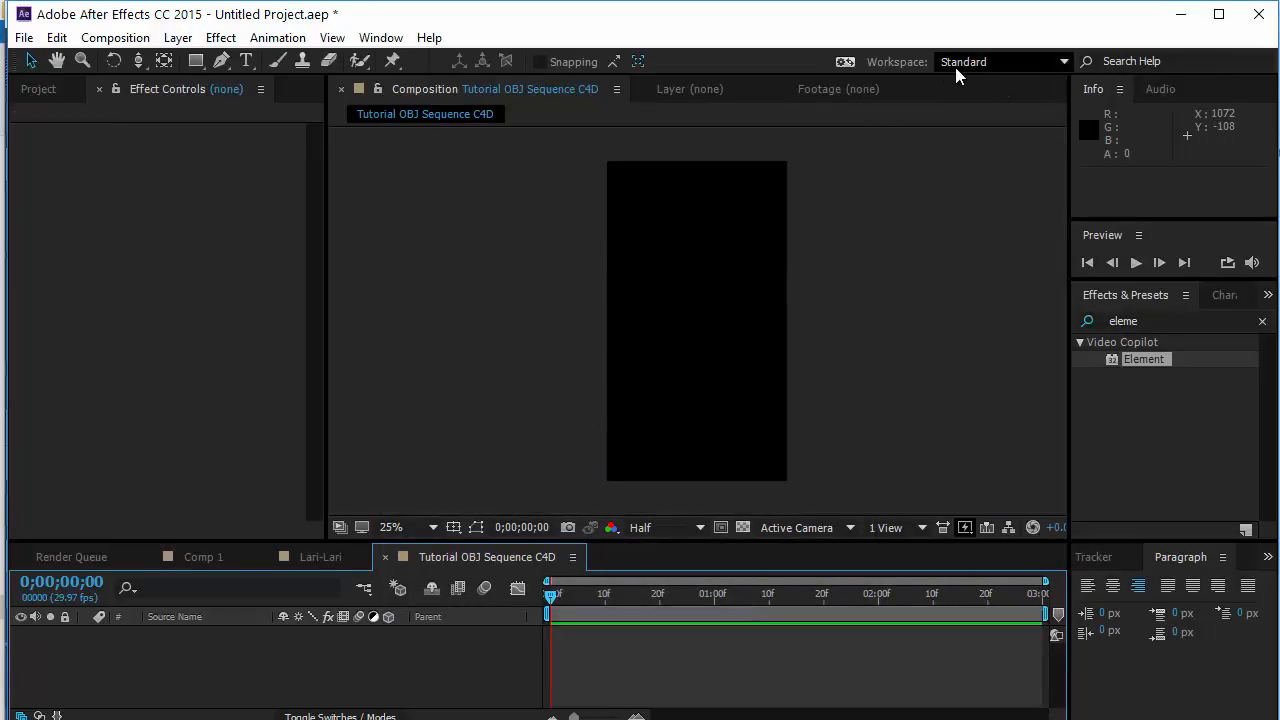
# Switch to the zME workspace and set the composition view's magnification to Fit.
pyautogui.click(989, 62)
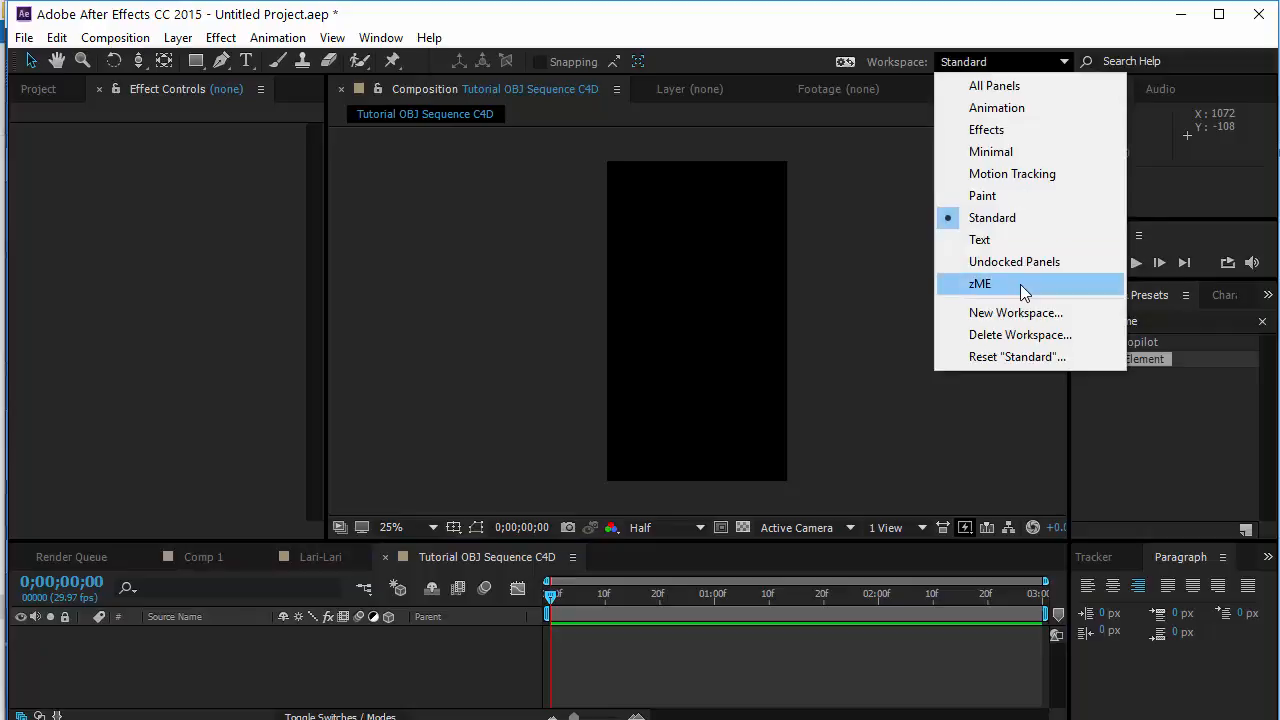
pyautogui.click(1020, 284)
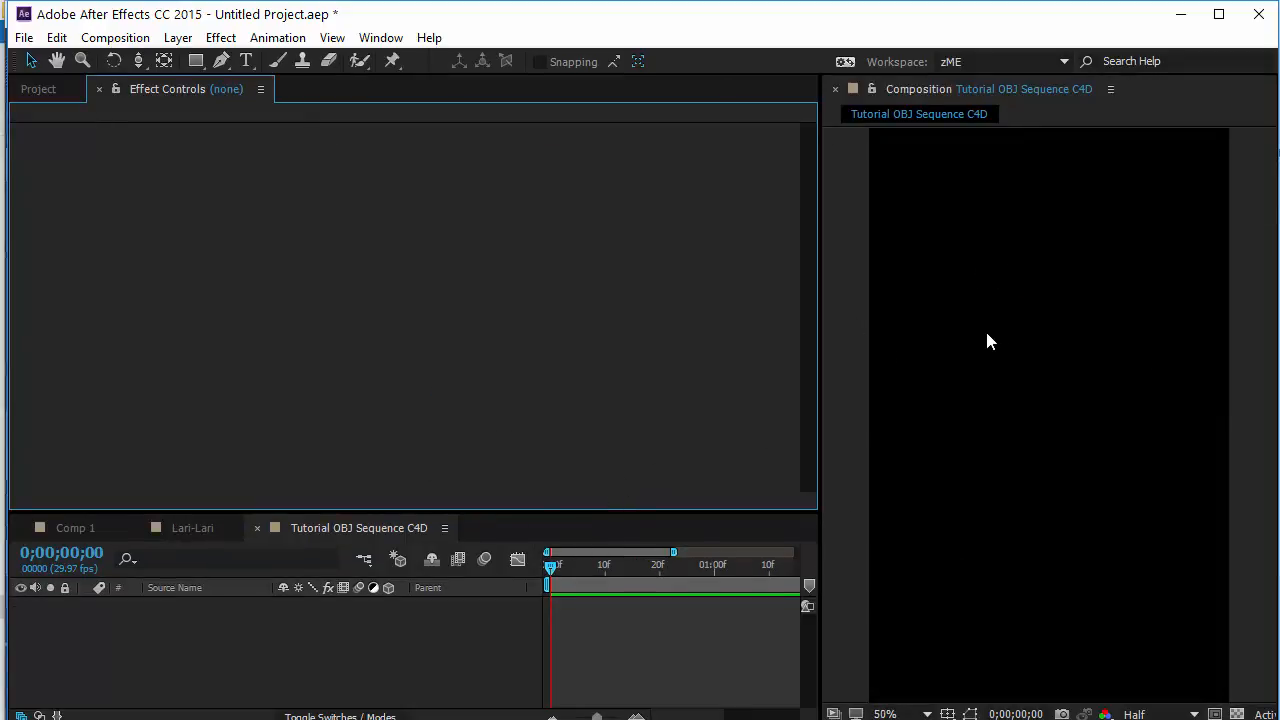
pyautogui.click(885, 713)
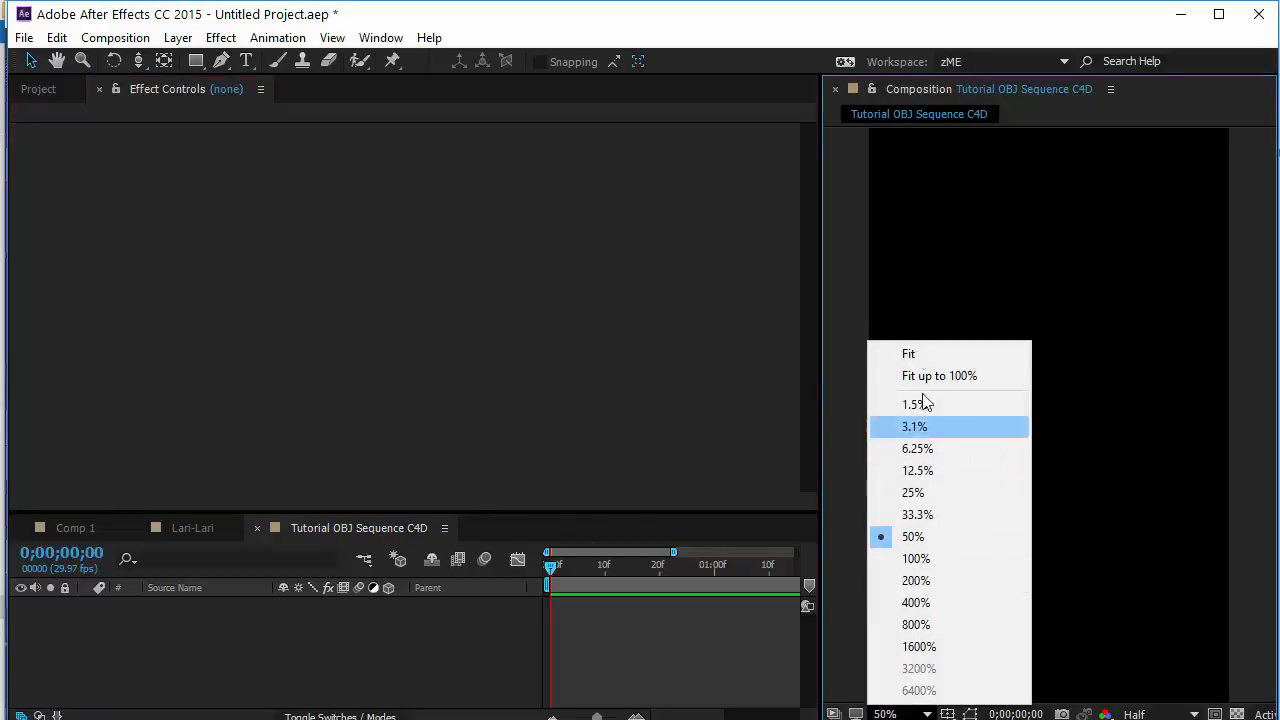
pyautogui.click(914, 354)
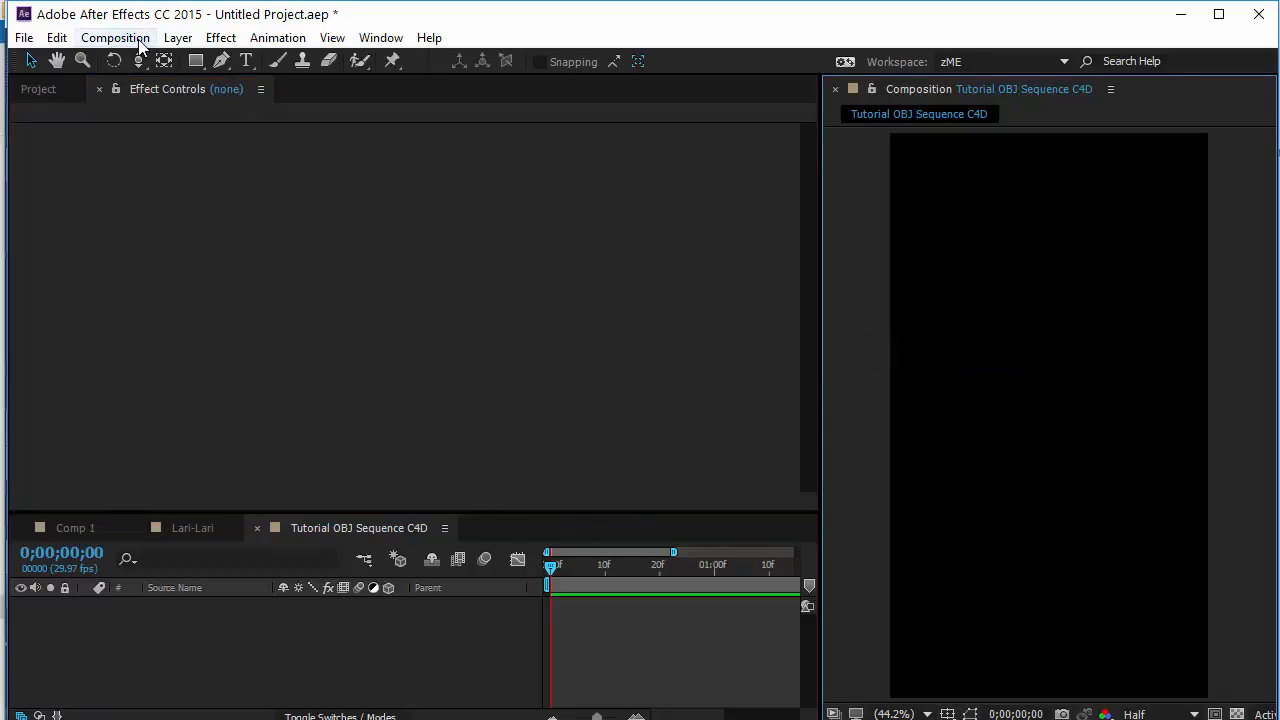
# Add a new green solid layer named "E3D" to the Tutorial OBJ Sequence C4D composition.
pyautogui.click(178, 37)
pyautogui.moveTo(334, 29)
pyautogui.click(630, 48)
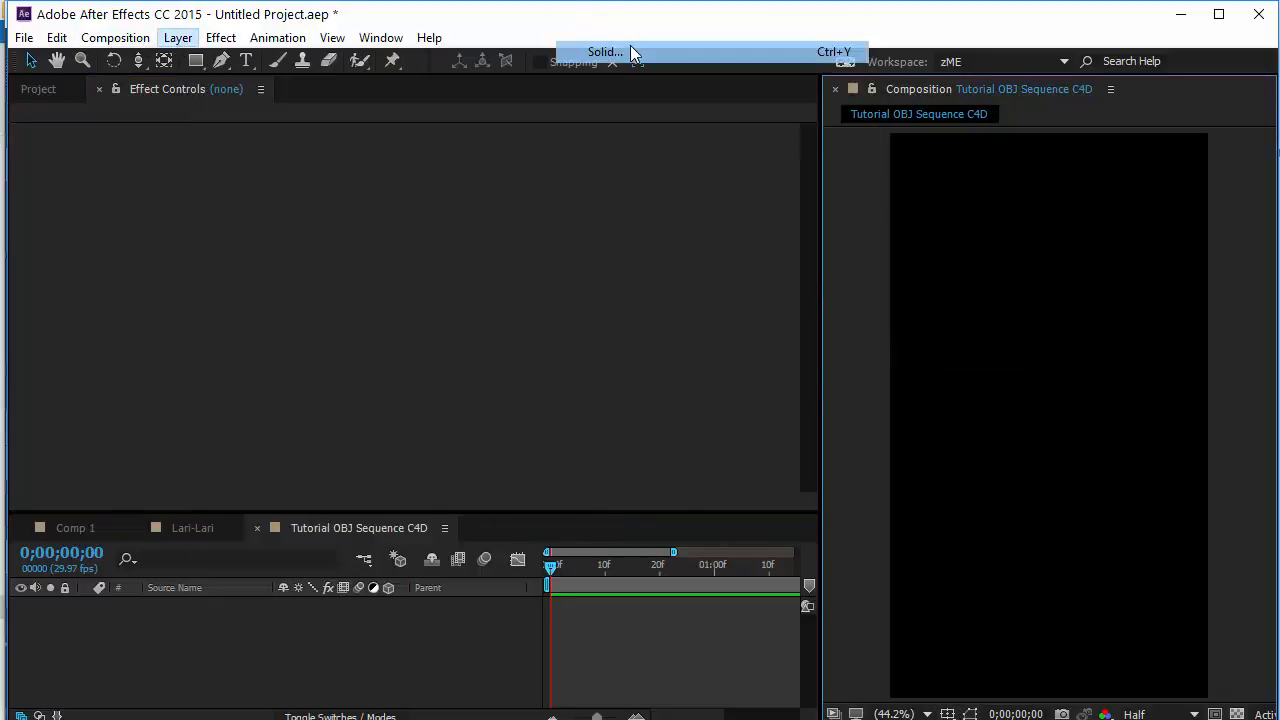
pyautogui.write('E3D')
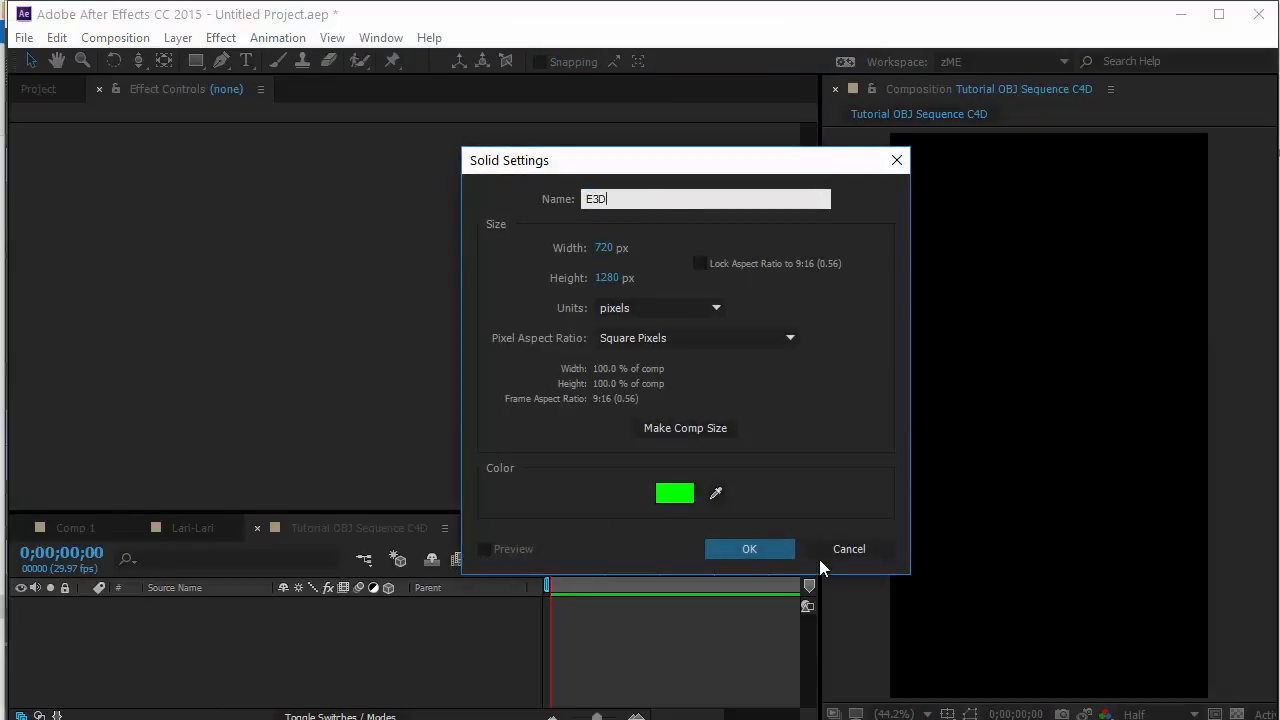
pyautogui.click(766, 550)
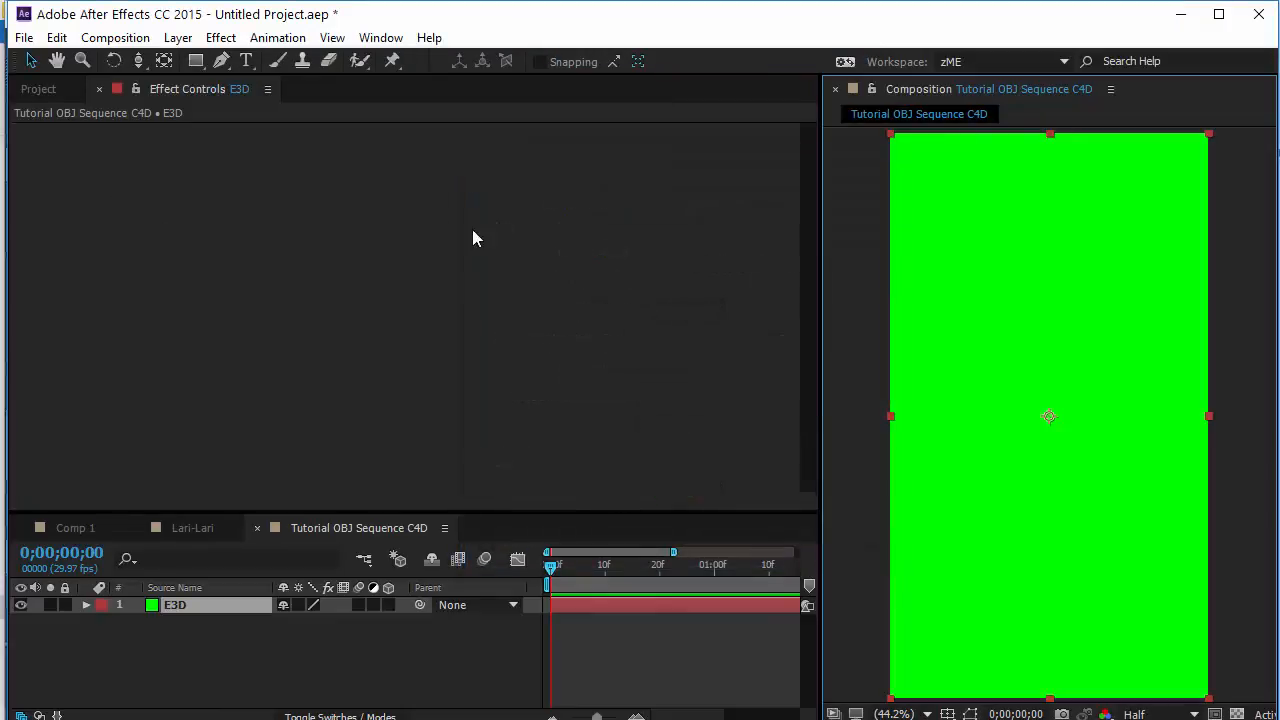
# Apply the Video Copilot Element effect to the E3D solid and open its Scene Setup.
pyautogui.click(221, 37)
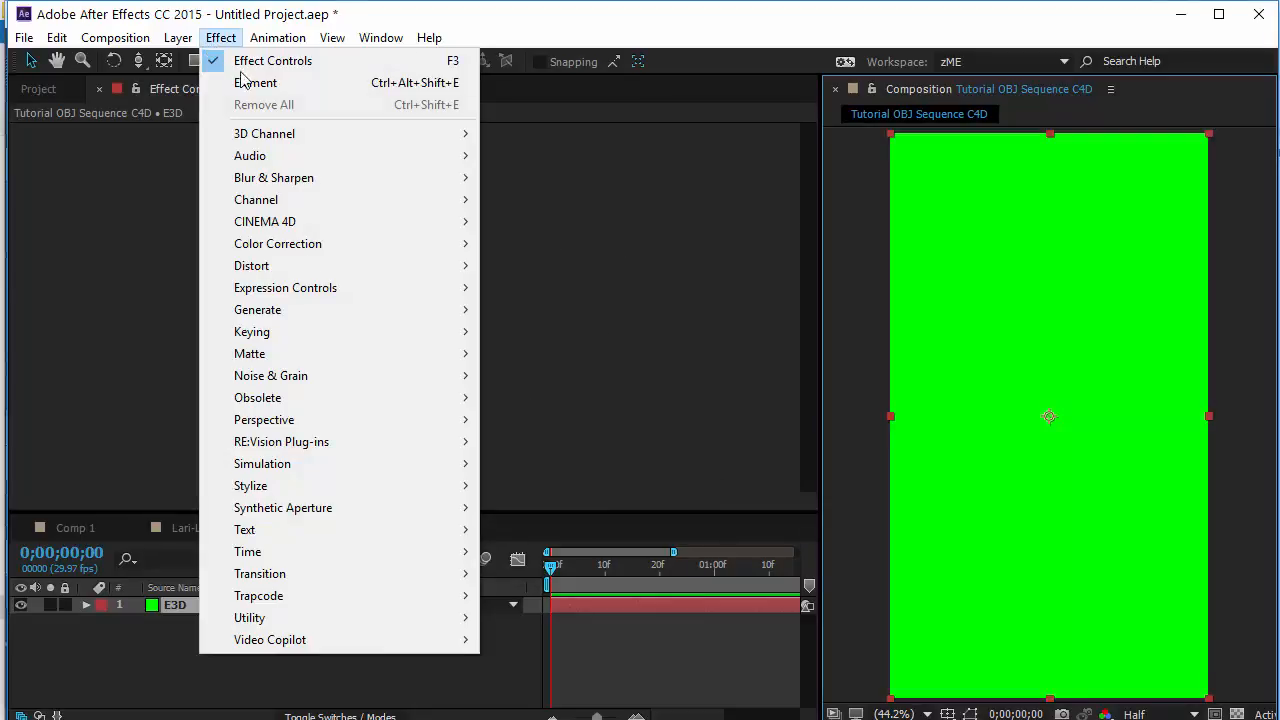
pyautogui.moveTo(376, 640)
pyautogui.click(489, 642)
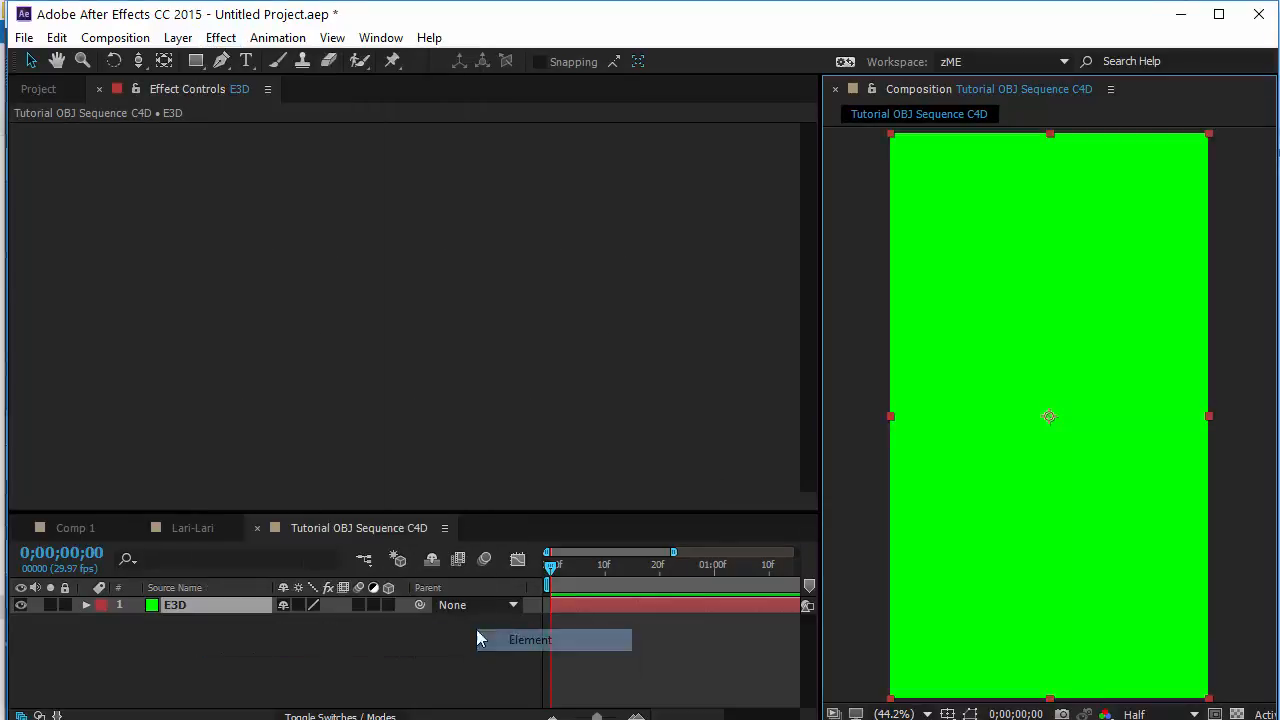
pyautogui.click(110, 175)
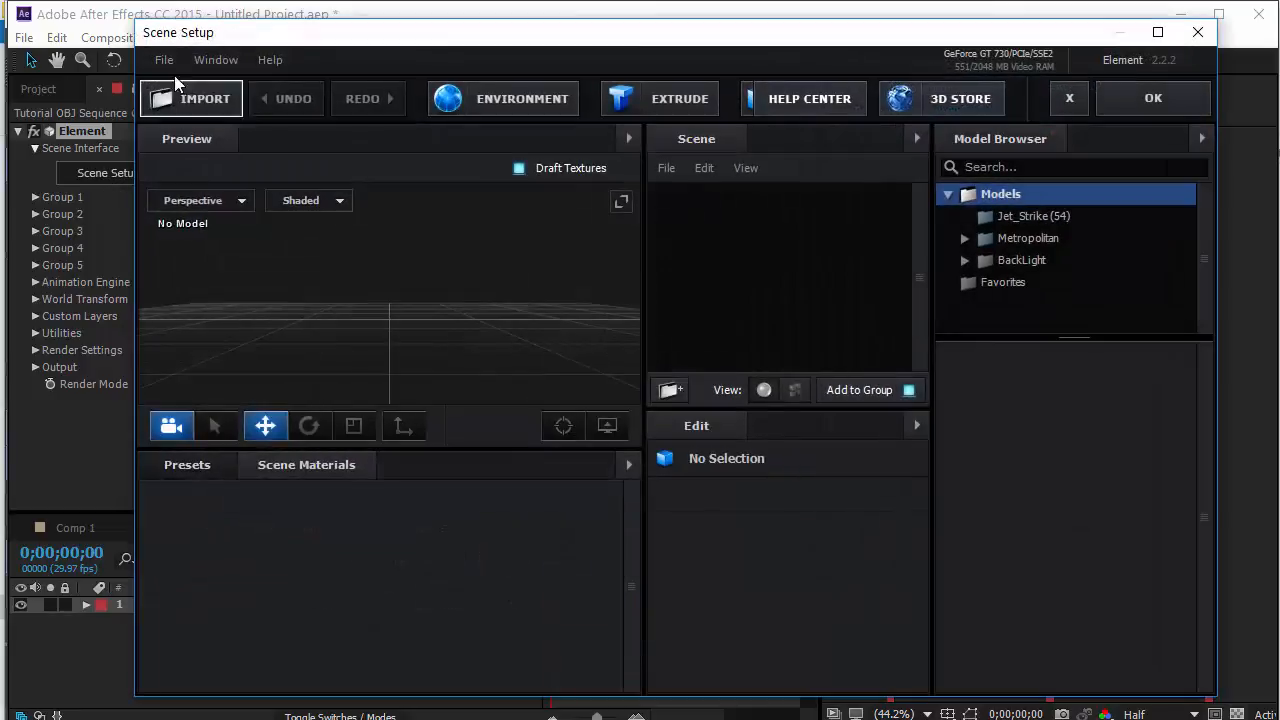
# Import the 3D sequence starting at "tutorial obj sequence_0001.obj" from the Export Tutorial folder with the default import preferences.
pyautogui.click(165, 60)
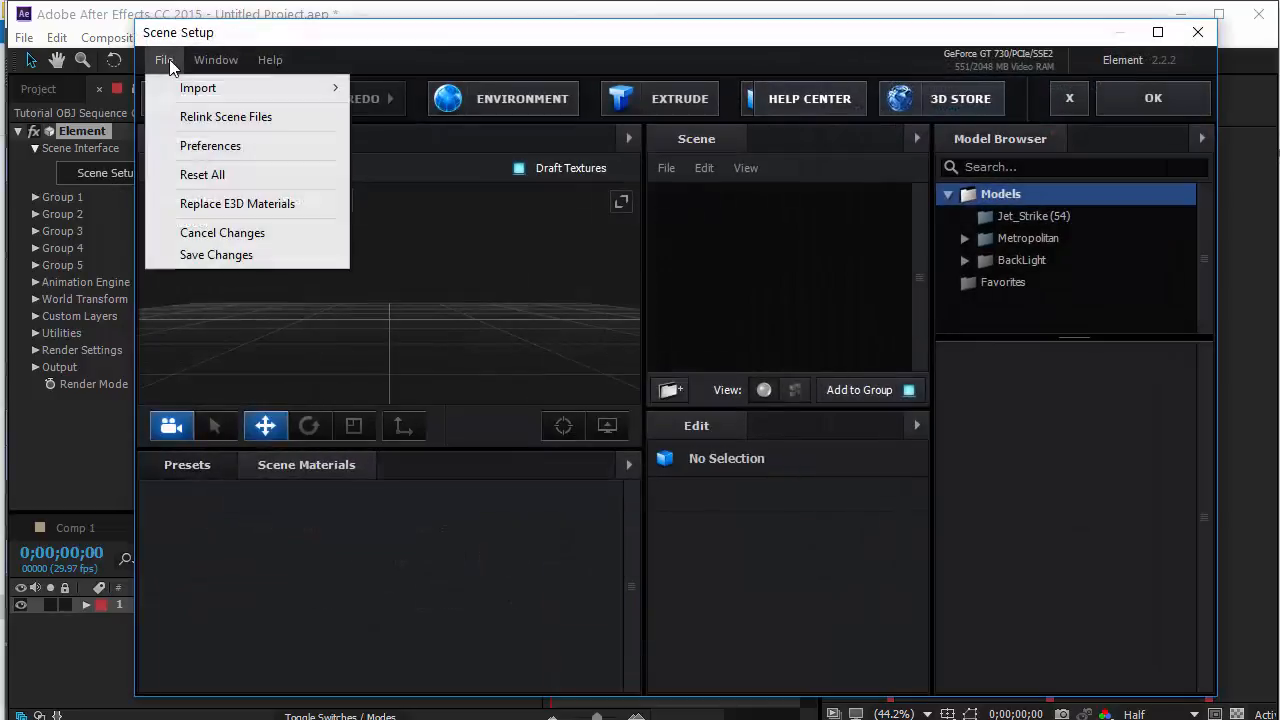
pyautogui.moveTo(191, 90)
pyautogui.click(429, 110)
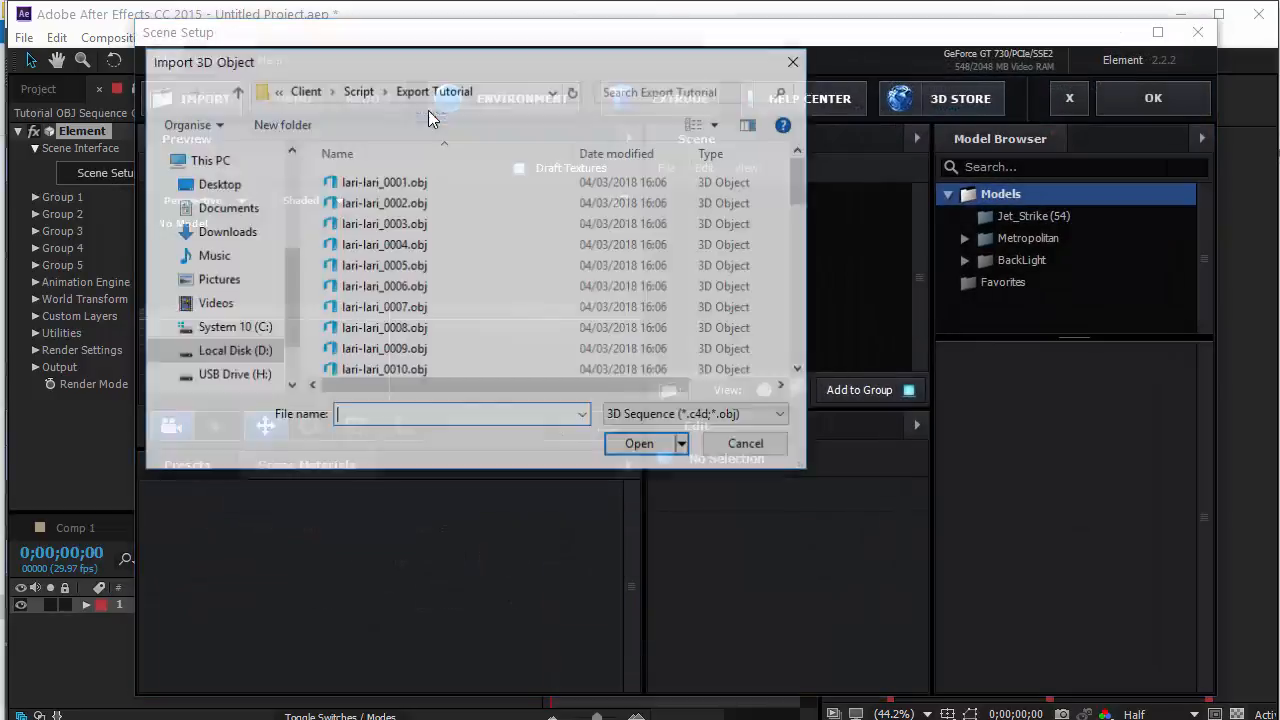
pyautogui.moveTo(803, 180); pyautogui.dragTo(803, 345)
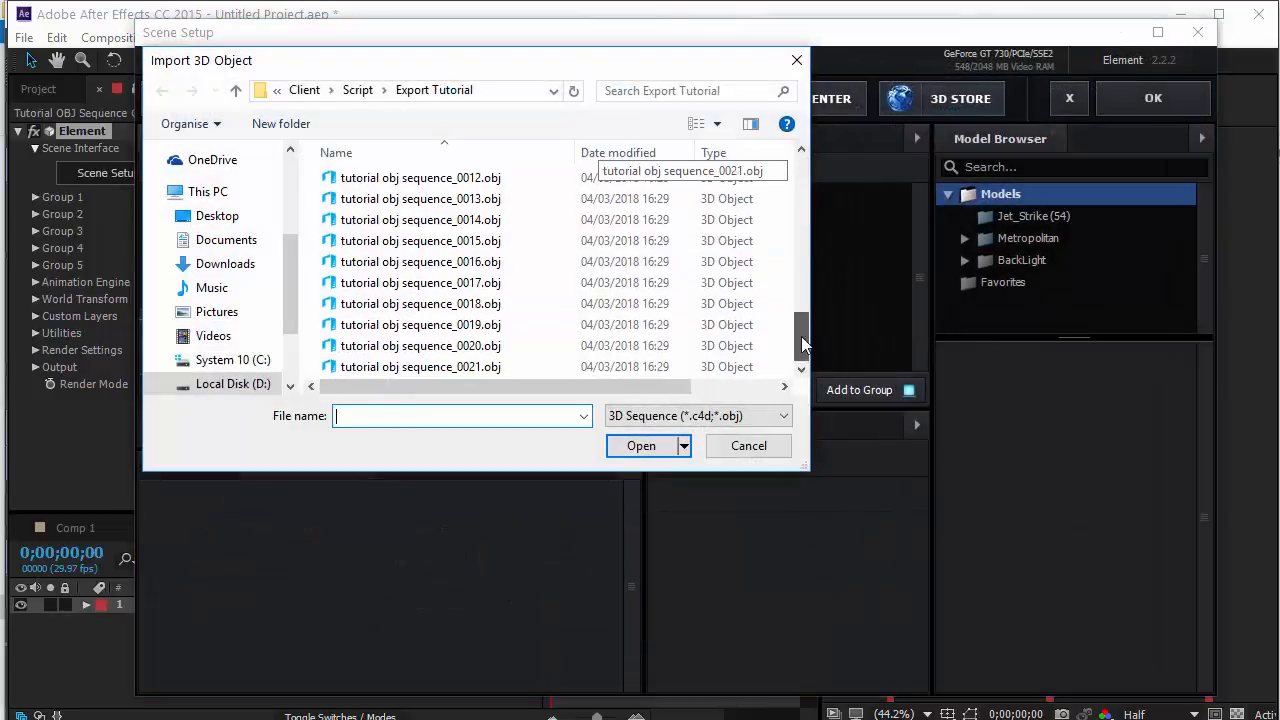
pyautogui.click(466, 262)
pyautogui.scroll(5, 546, 314)
pyautogui.click(406, 205)
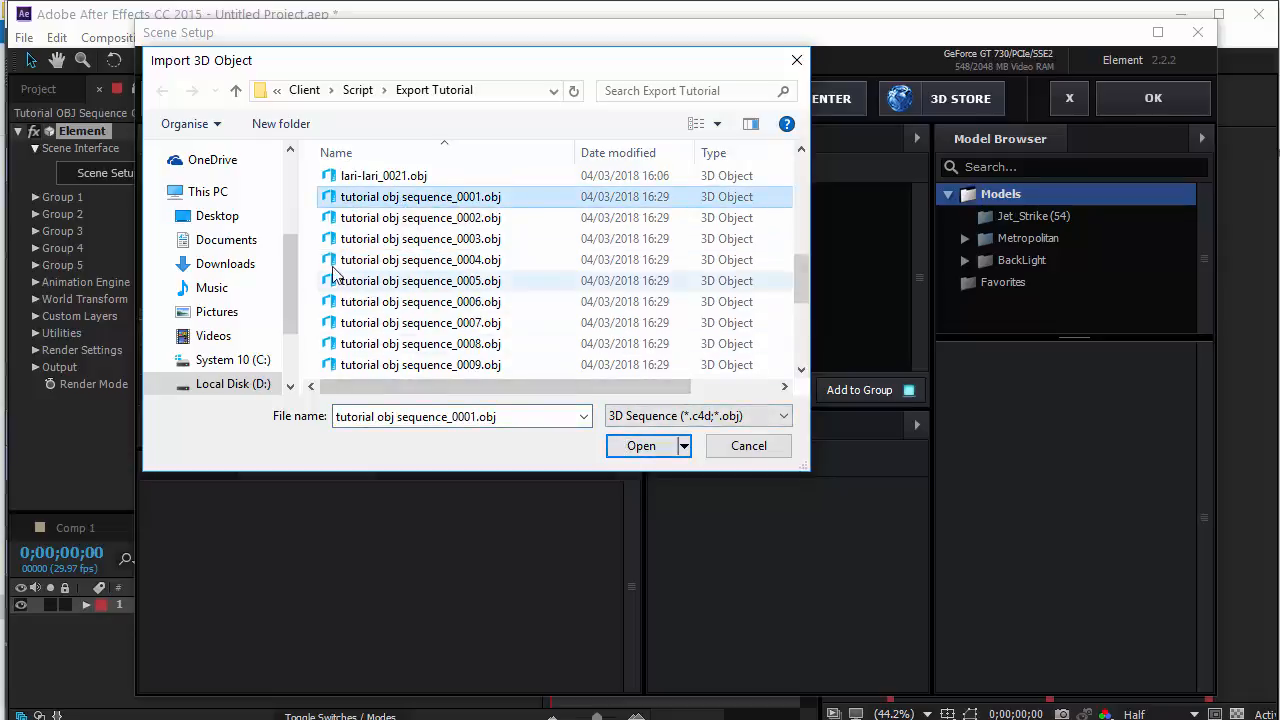
pyautogui.click(648, 446)
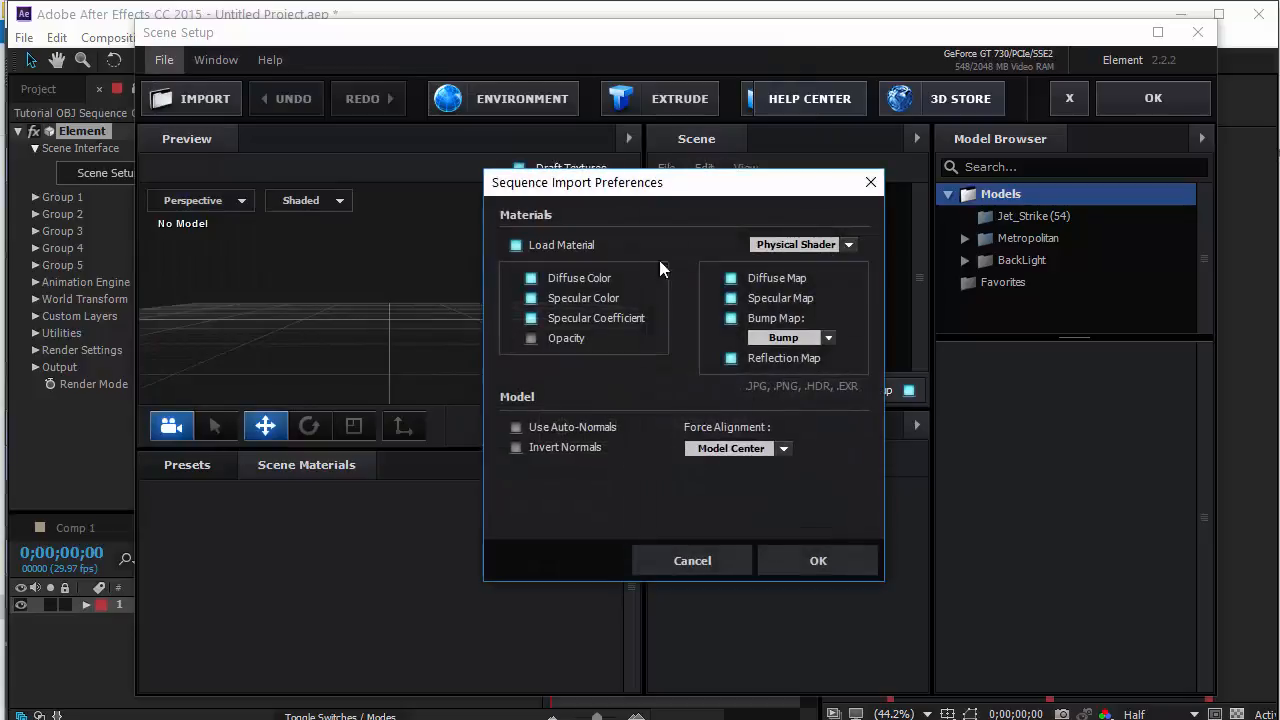
pyautogui.click(815, 557)
pyautogui.click(681, 448)
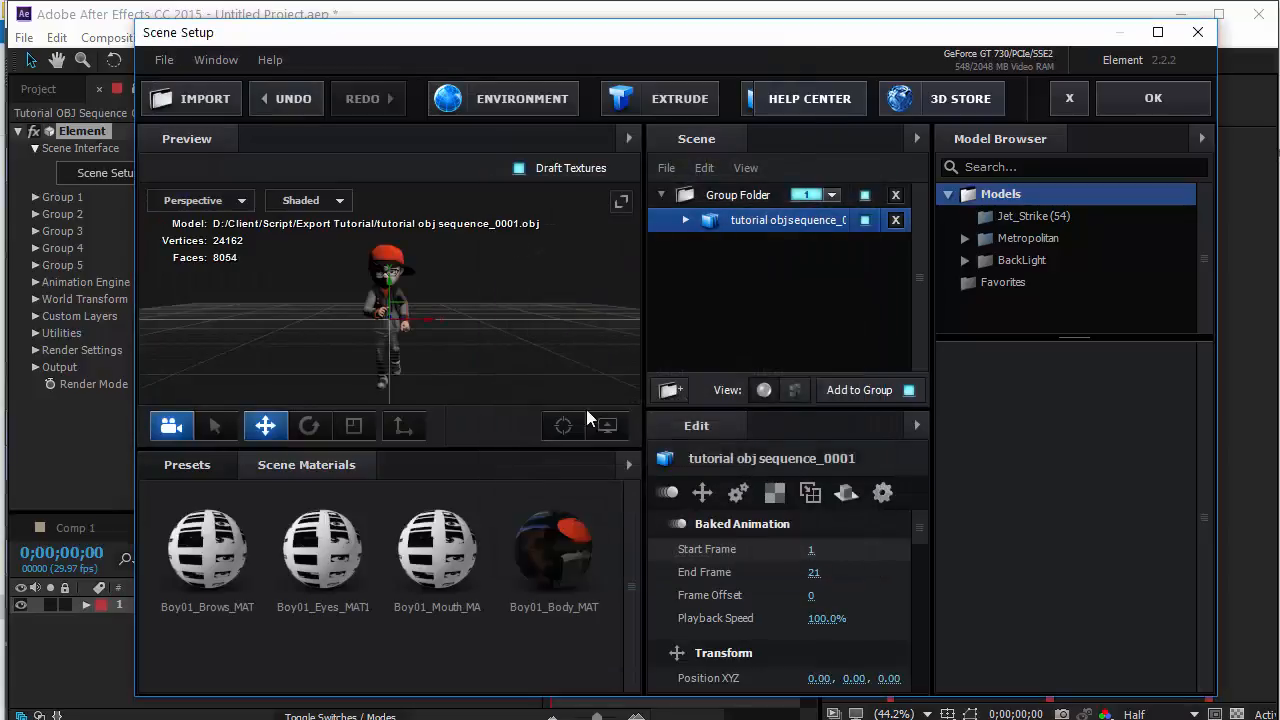
# Set the Alpha Threshold of the character's Boy01_Brows material to 0.5.
pyautogui.scroll(5, 376, 268)
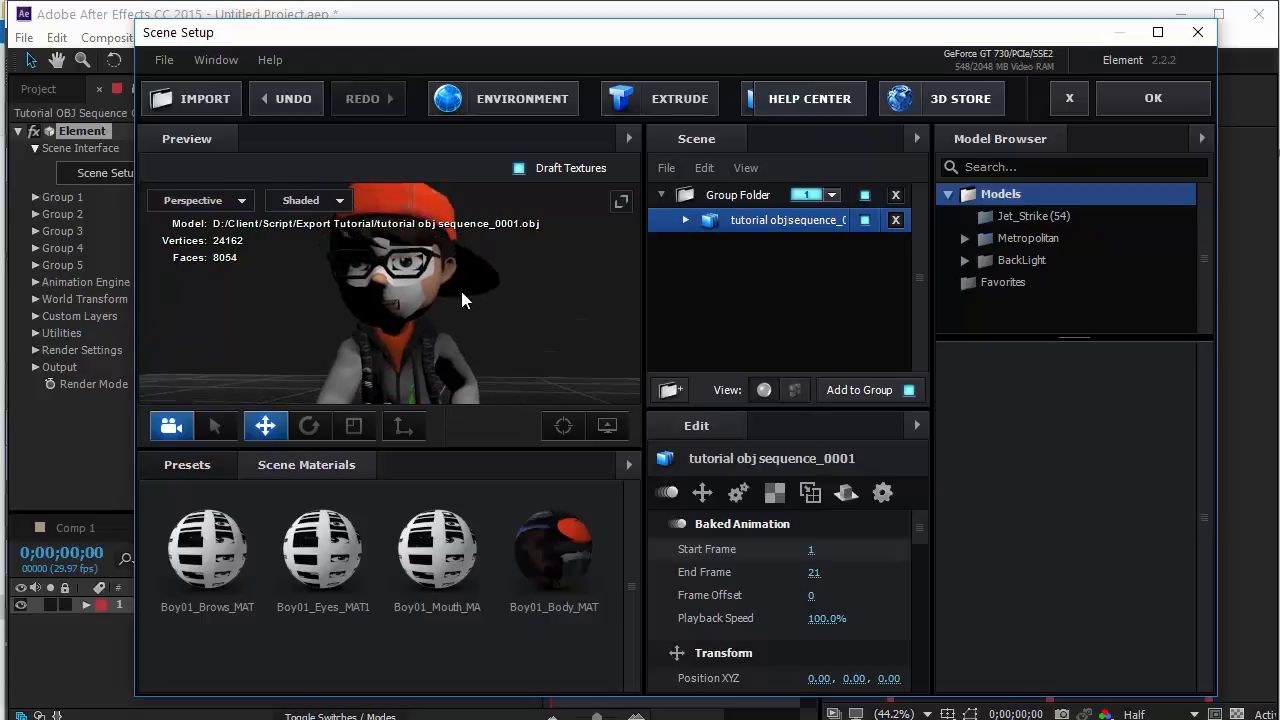
pyautogui.scroll(2, 423, 281)
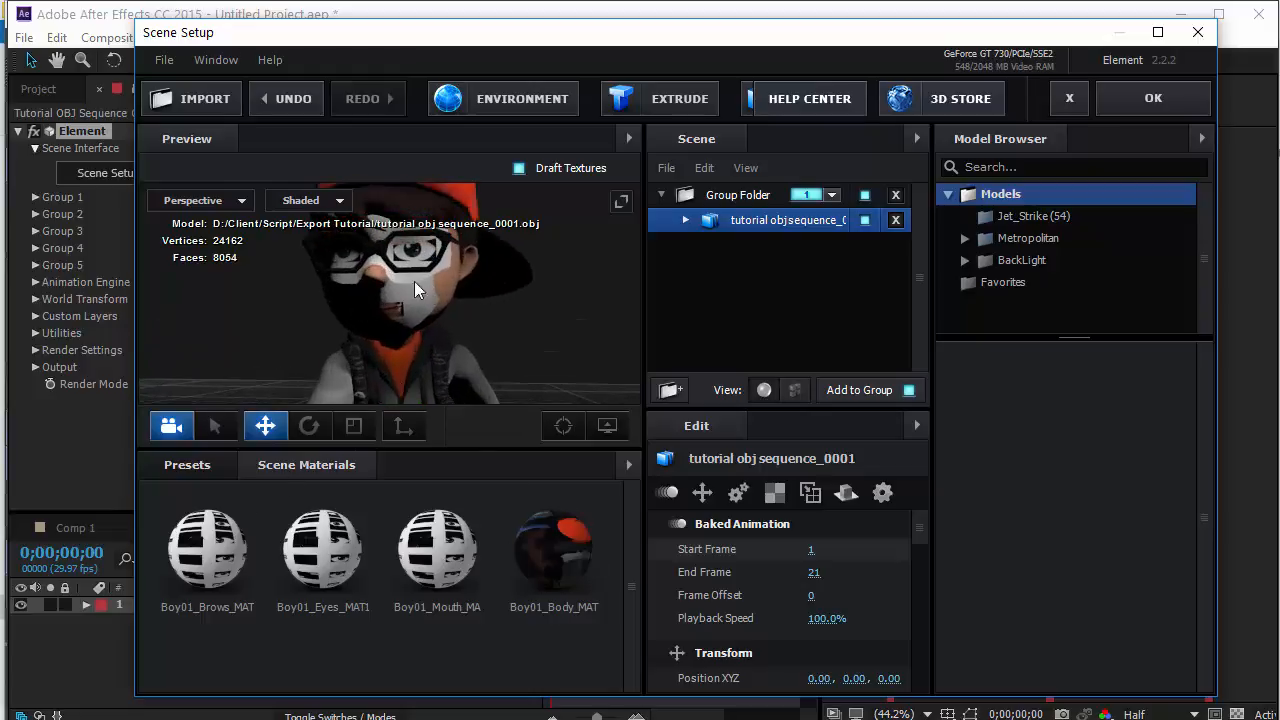
pyautogui.click(207, 550)
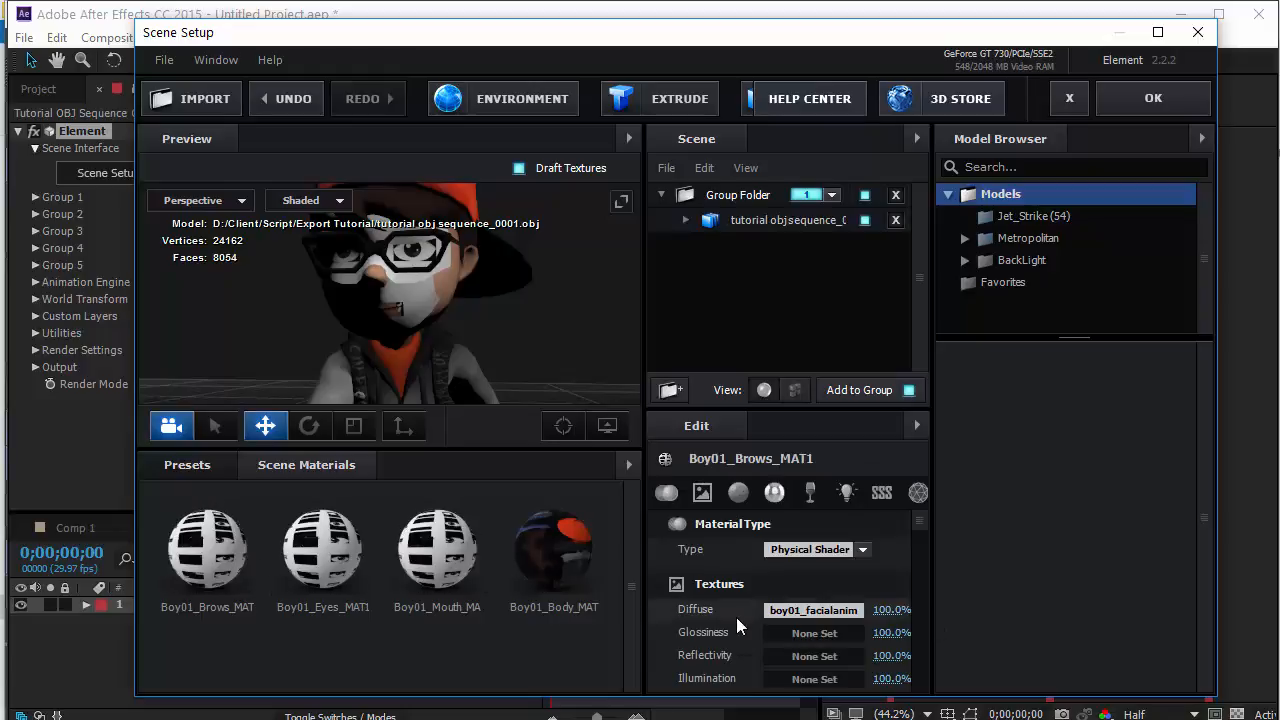
pyautogui.scroll(-2, 736, 617)
pyautogui.scroll(-10, 736, 617)
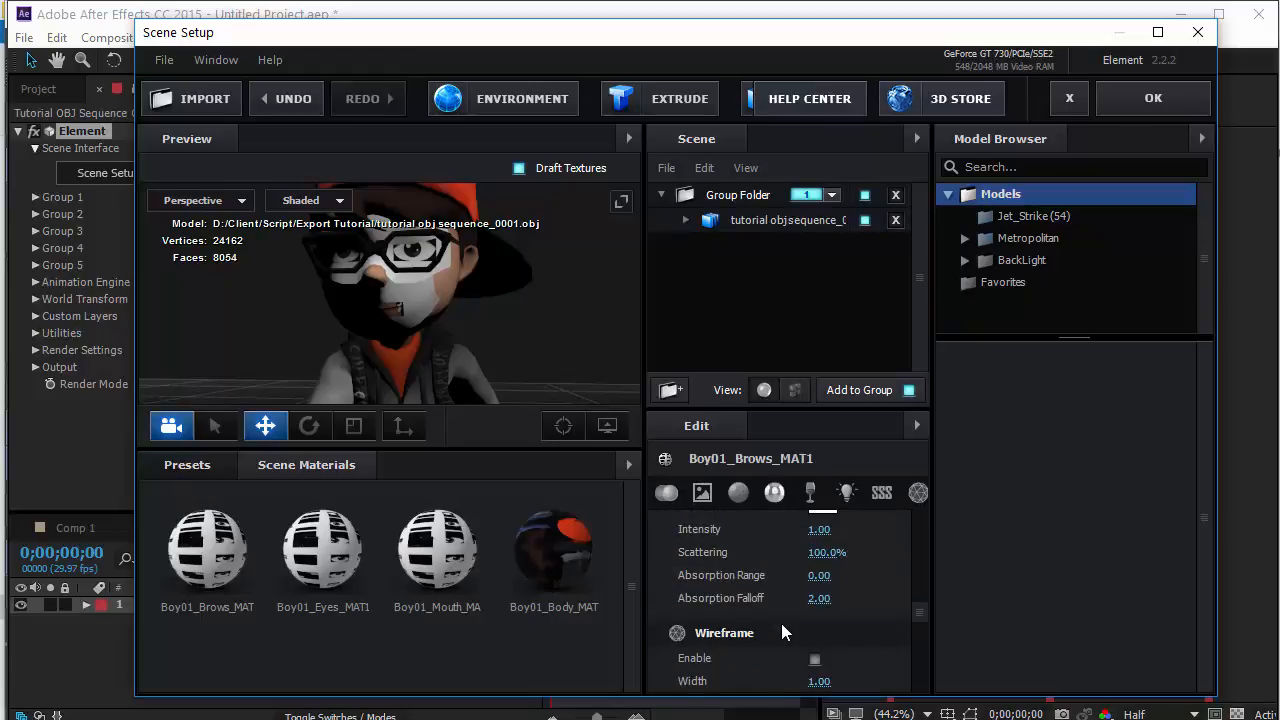
pyautogui.scroll(-5, 781, 623)
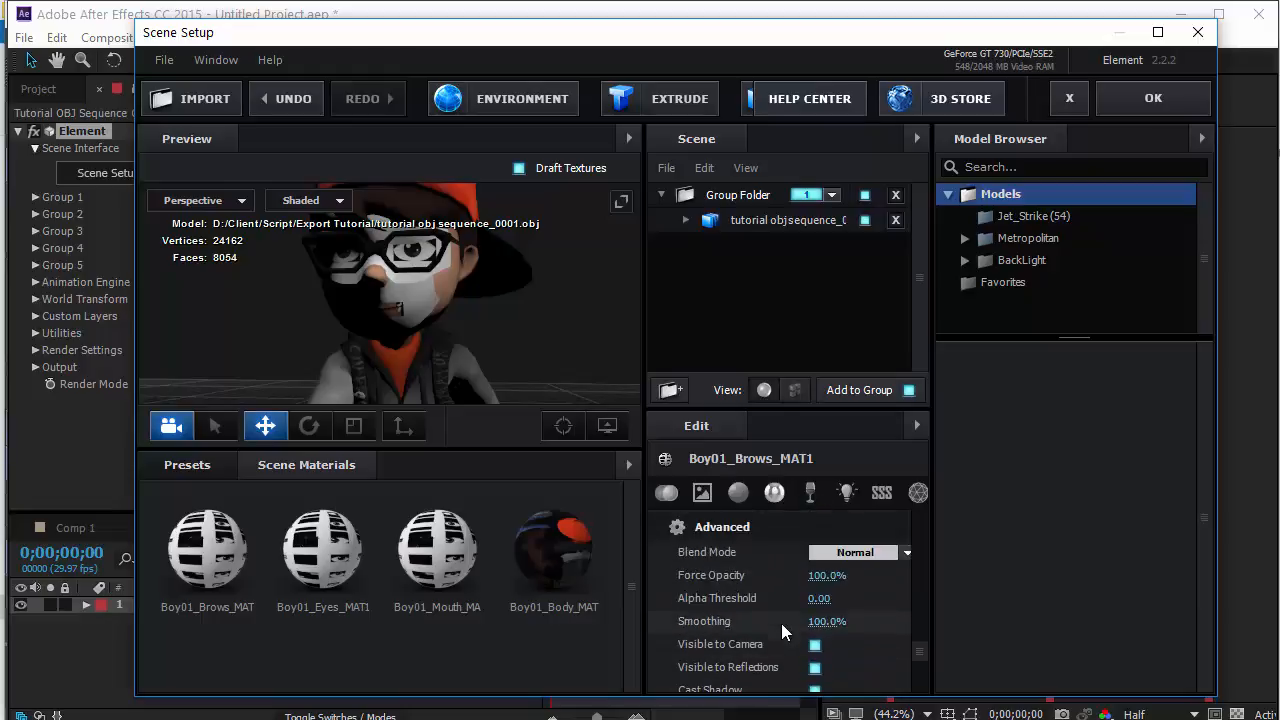
pyautogui.click(826, 599)
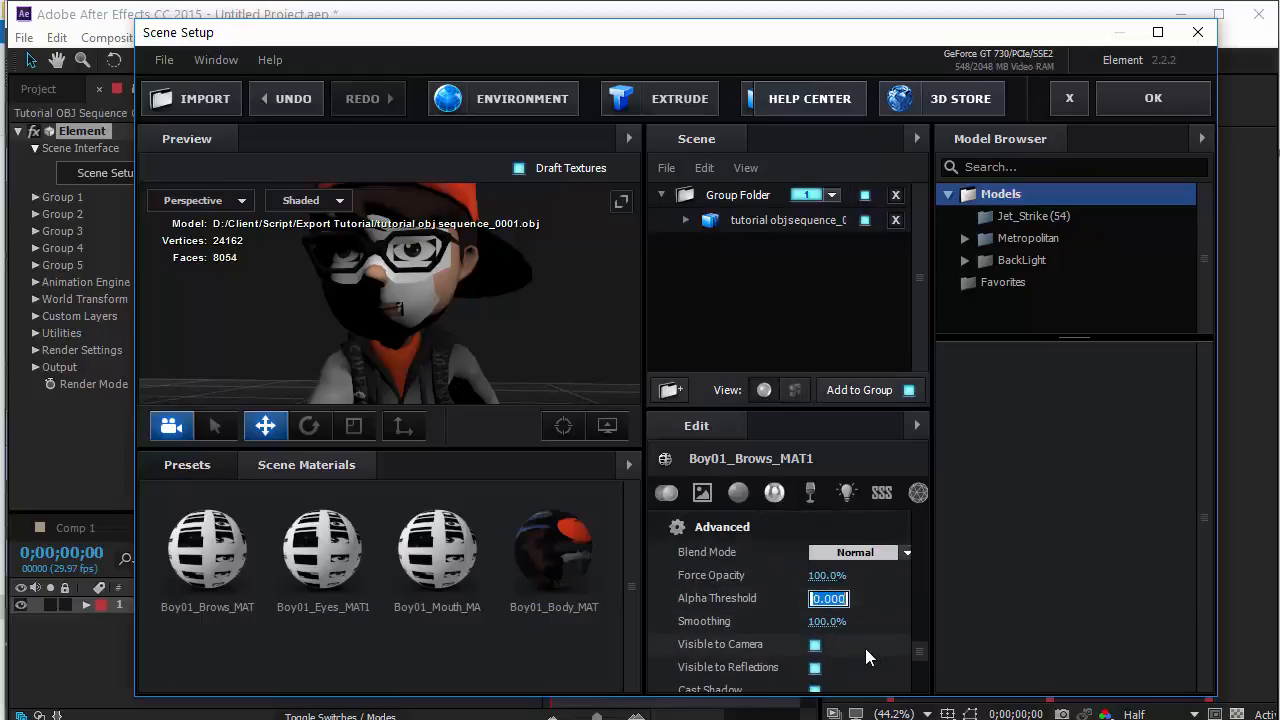
pyautogui.write('0.5')
pyautogui.press('Return')
# Set the Alpha Threshold of the Boy01_Eyes material to 0.001.
pyautogui.click(327, 615)
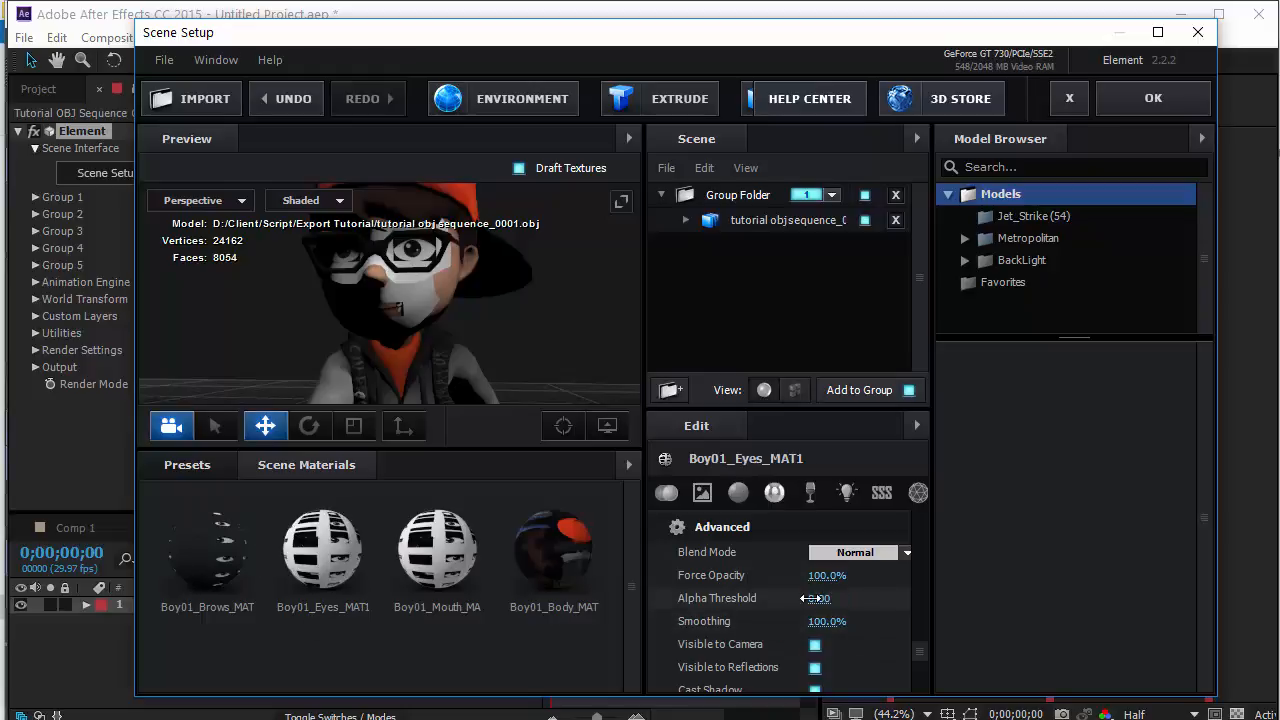
pyautogui.click(812, 598)
pyautogui.write('0.001')
pyautogui.press('Return')
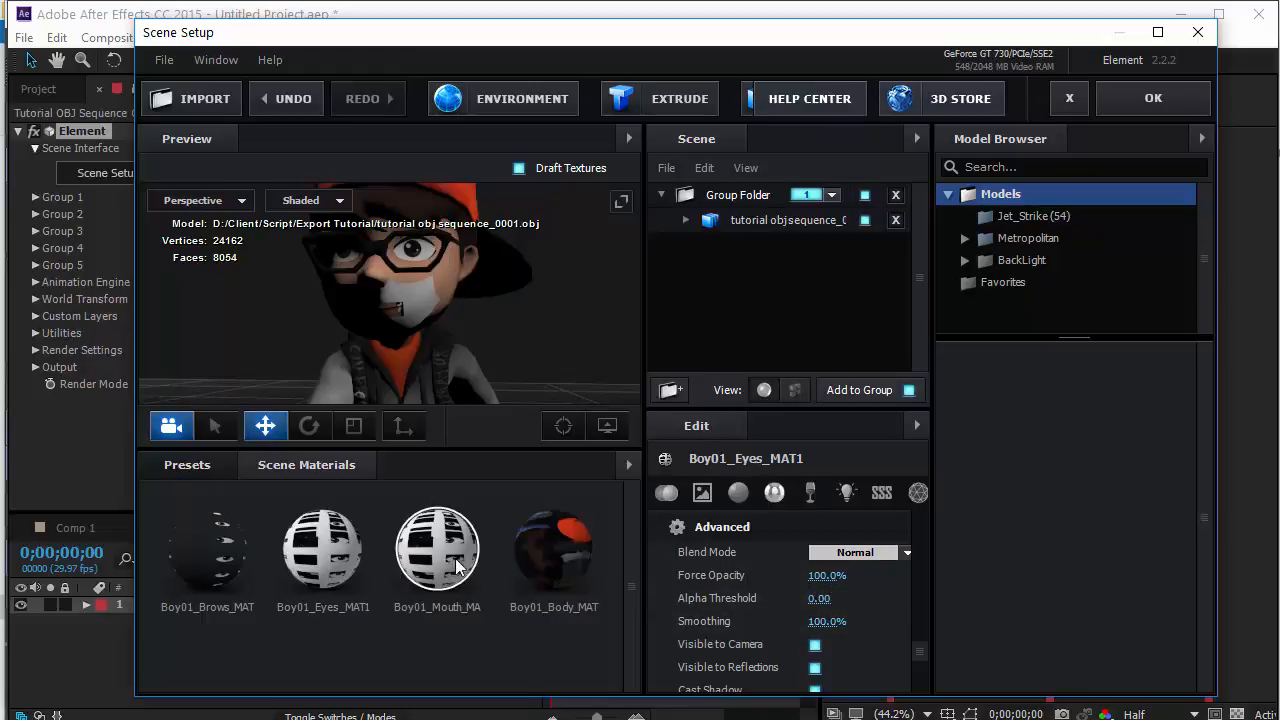
# Set the Alpha Threshold of the Boy01_Mouth material to 0.5 and check the character's face in the preview.
pyautogui.click(457, 566)
pyautogui.click(825, 598)
pyautogui.write('0.5')
pyautogui.press('Return')
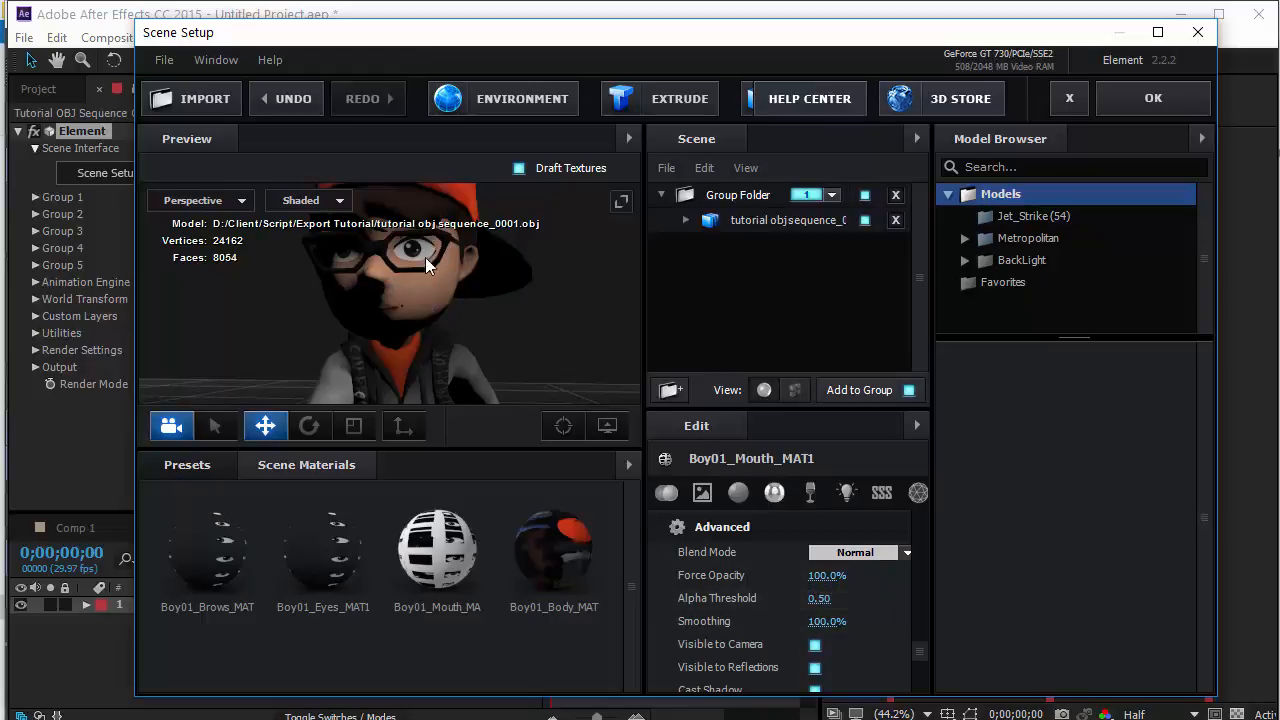
pyautogui.moveTo(425, 257); pyautogui.dragTo(512, 318)
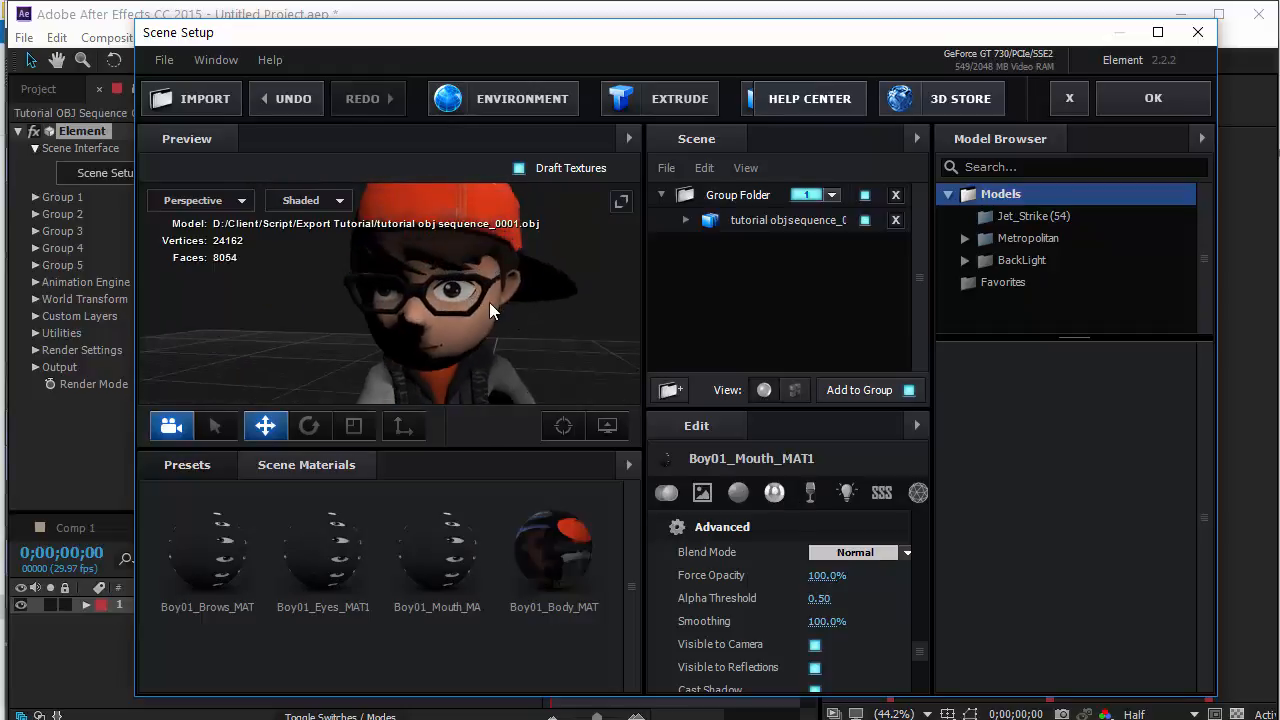
# Browse the environment presets down to the BackLight_2K folder under BackLight_Environments.
pyautogui.click(214, 473)
pyautogui.doubleClick(218, 513)
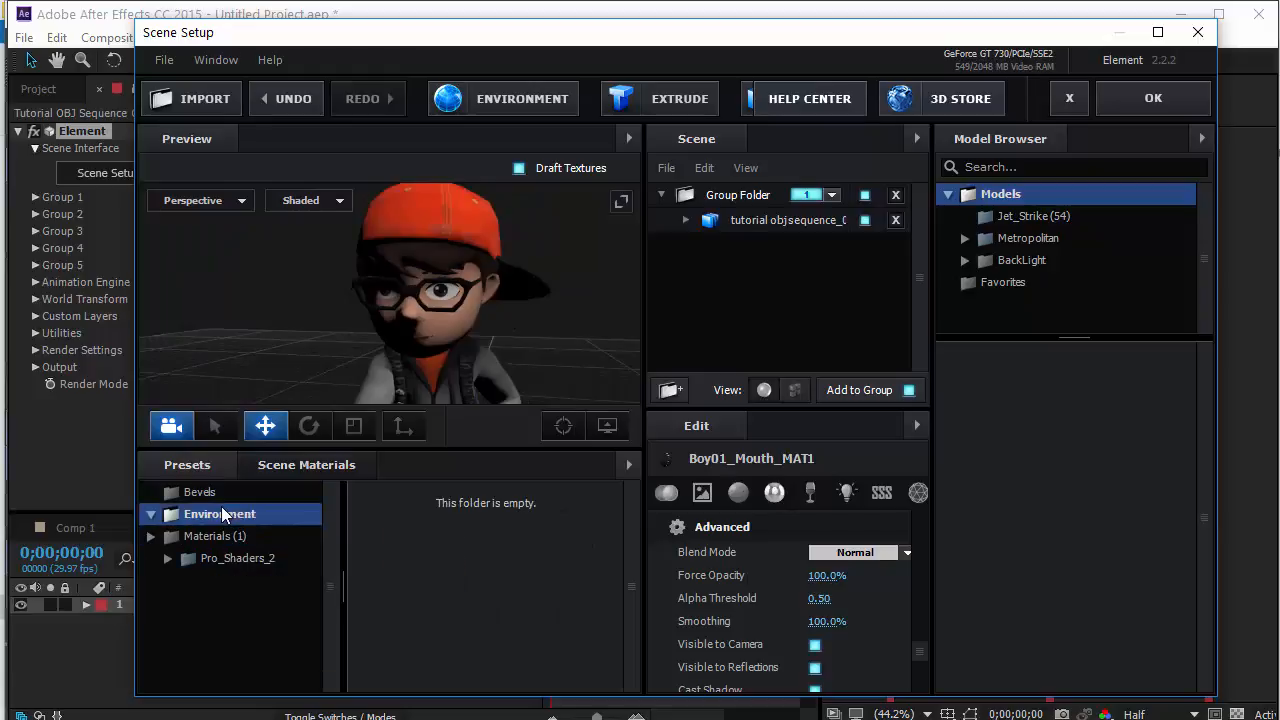
pyautogui.doubleClick(260, 536)
pyautogui.click(262, 558)
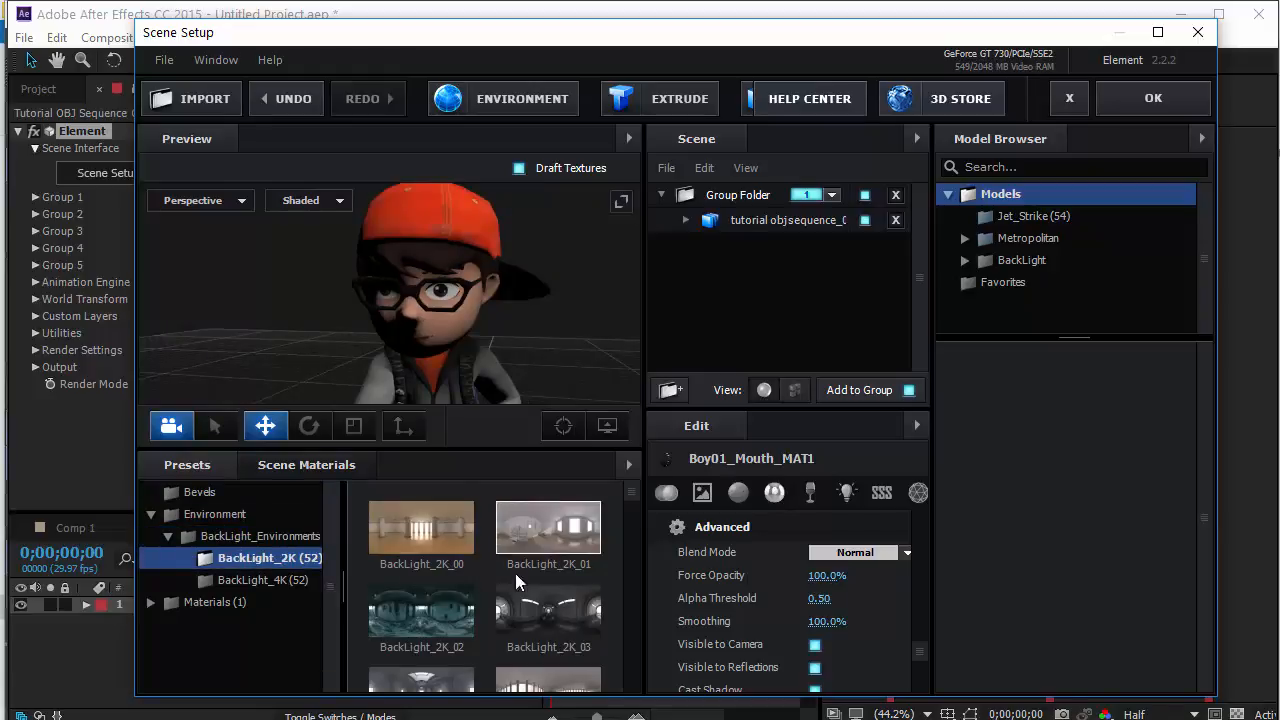
# Create a cylinder primitive as a base under the character and display the scene materials.
pyautogui.moveTo(510, 327); pyautogui.dragTo(484, 248, button='middle')
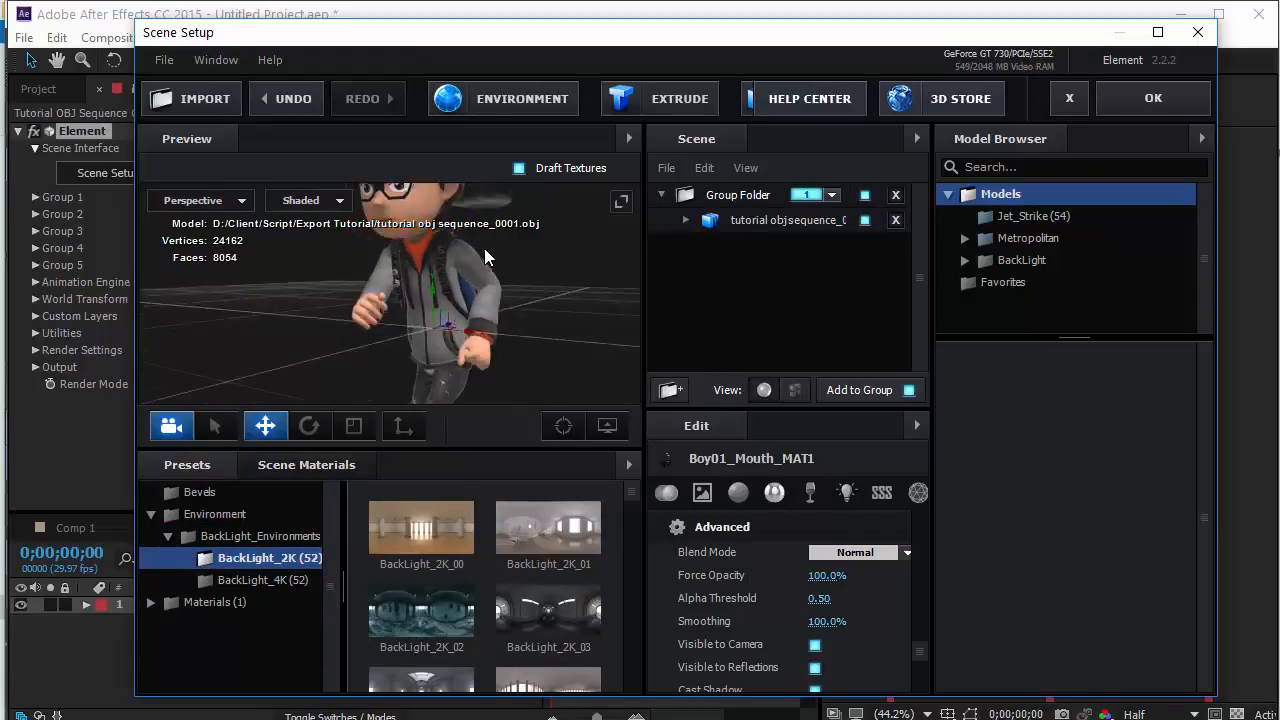
pyautogui.moveTo(484, 248); pyautogui.dragTo(480, 324, button='right')
pyautogui.scroll(-3, 476, 328)
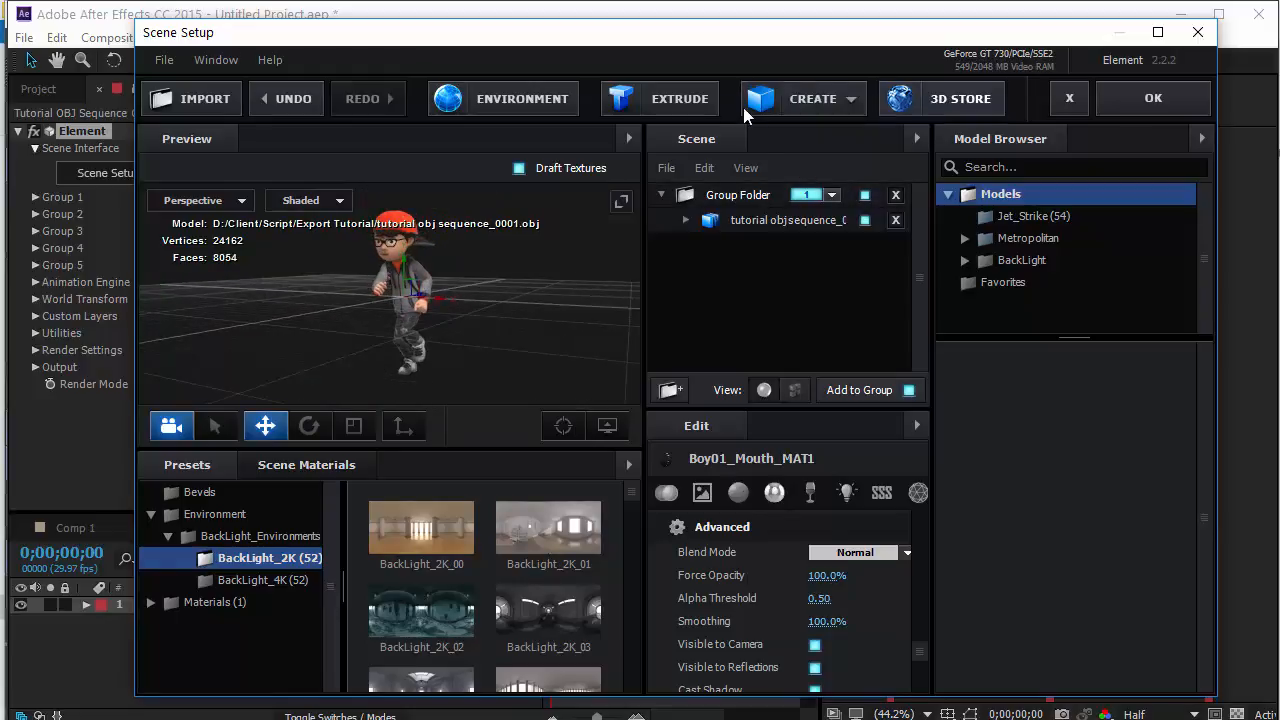
pyautogui.click(775, 112)
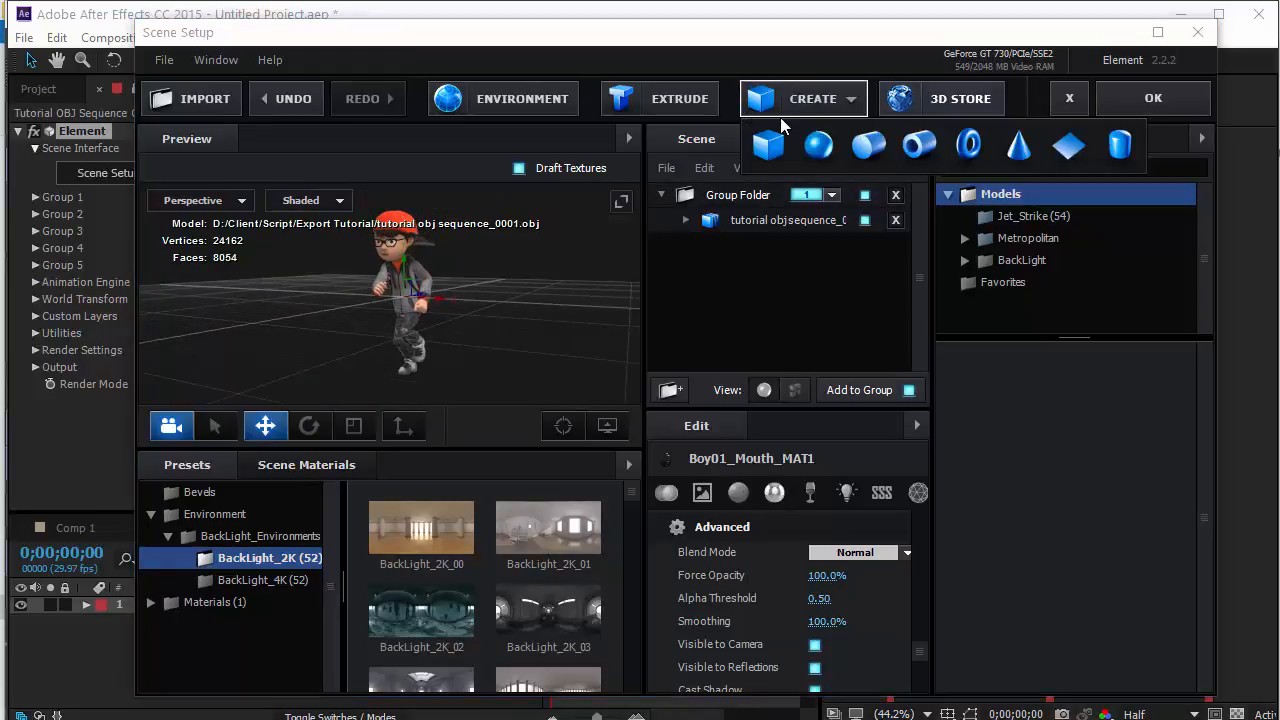
pyautogui.click(868, 145)
pyautogui.moveTo(494, 357); pyautogui.dragTo(416, 368)
pyautogui.scroll(3, 419, 368)
pyautogui.moveTo(409, 394); pyautogui.dragTo(407, 375, button='middle')
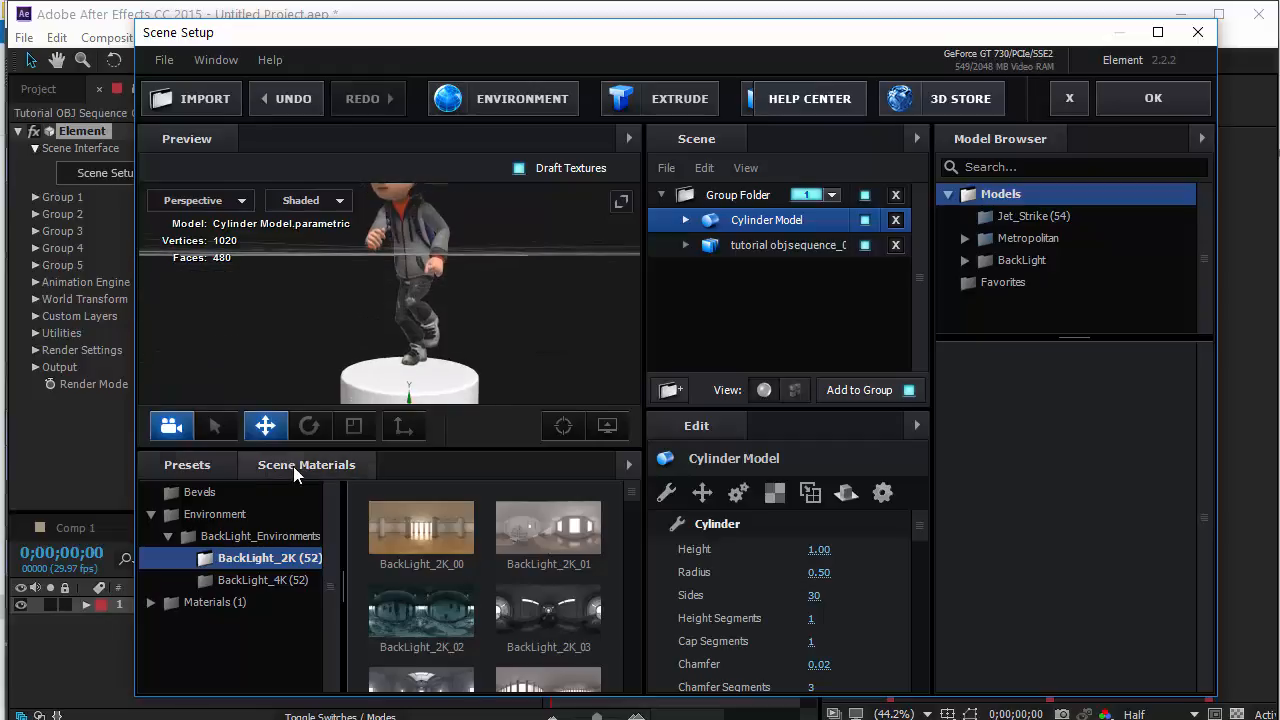
pyautogui.click(293, 466)
pyautogui.moveTo(477, 326); pyautogui.dragTo(452, 309)
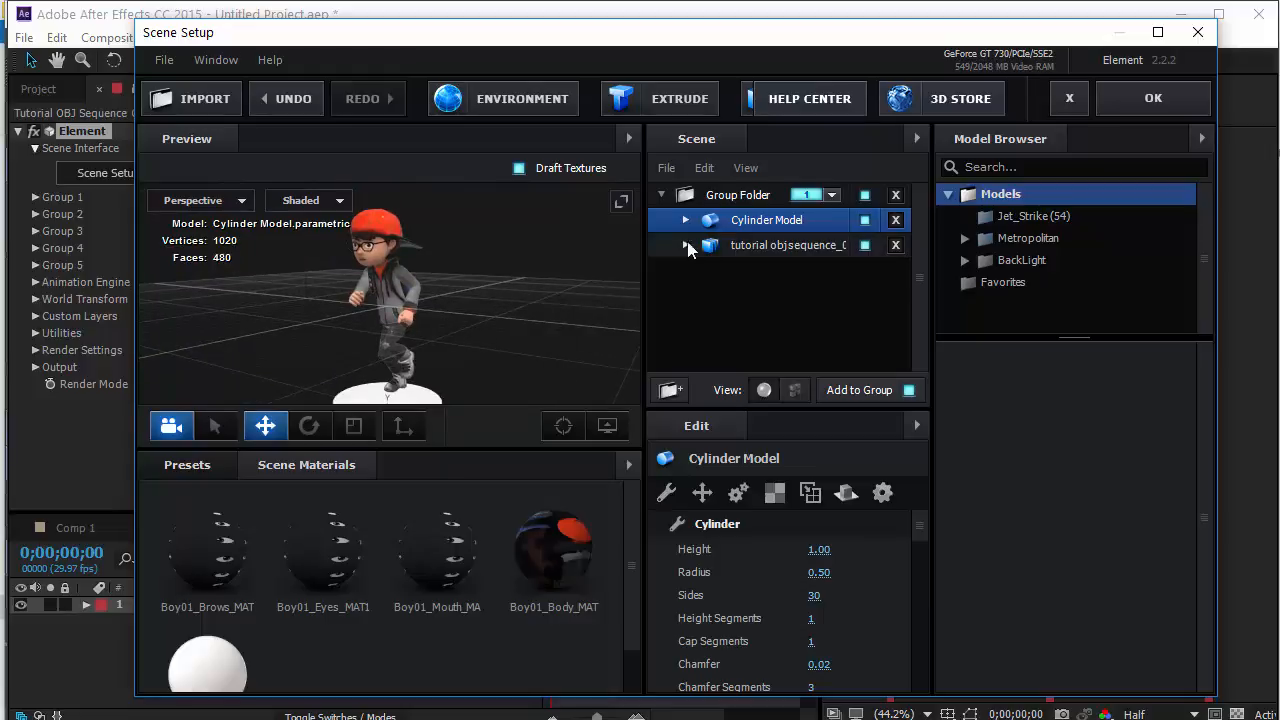
# Try shifting the Frame Offset of the tutorial obj sequence_0001 model to 15 and return it to 0.
pyautogui.click(765, 245)
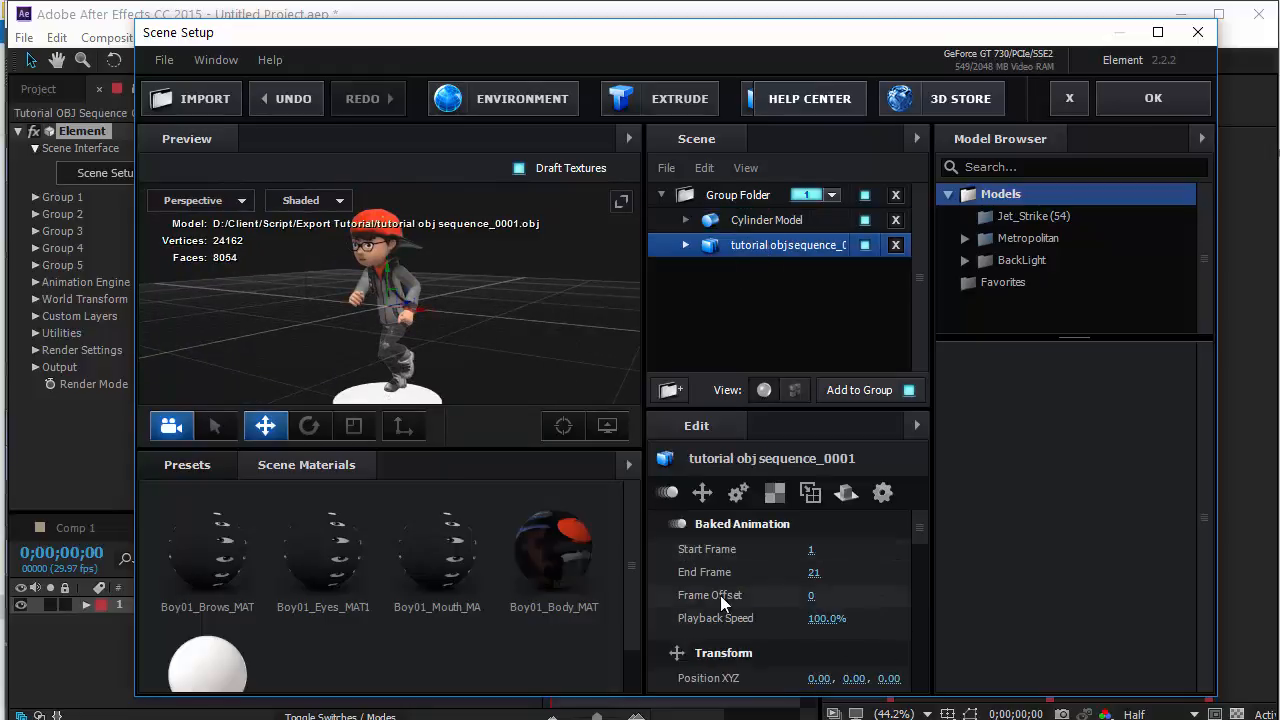
pyautogui.moveTo(814, 594); pyautogui.dragTo(840, 605)
pyautogui.click(814, 597)
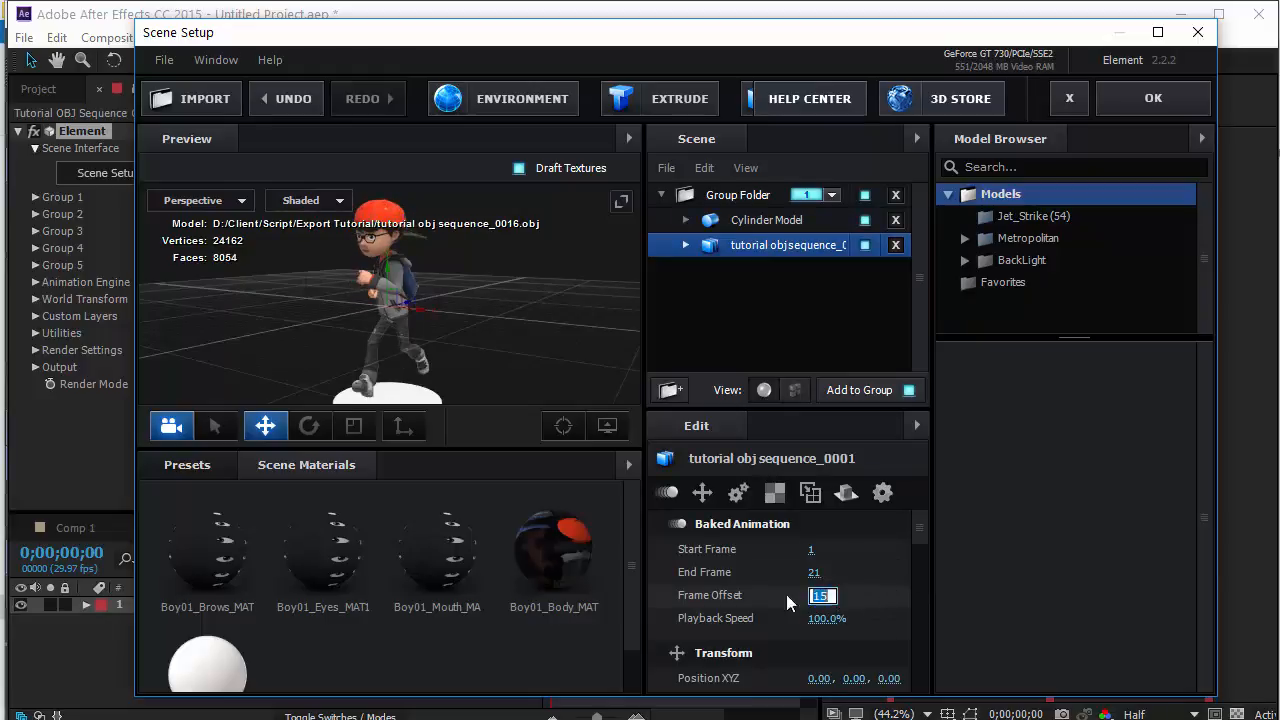
pyautogui.write('0')
pyautogui.press('Return')
pyautogui.moveTo(451, 339); pyautogui.dragTo(464, 361)
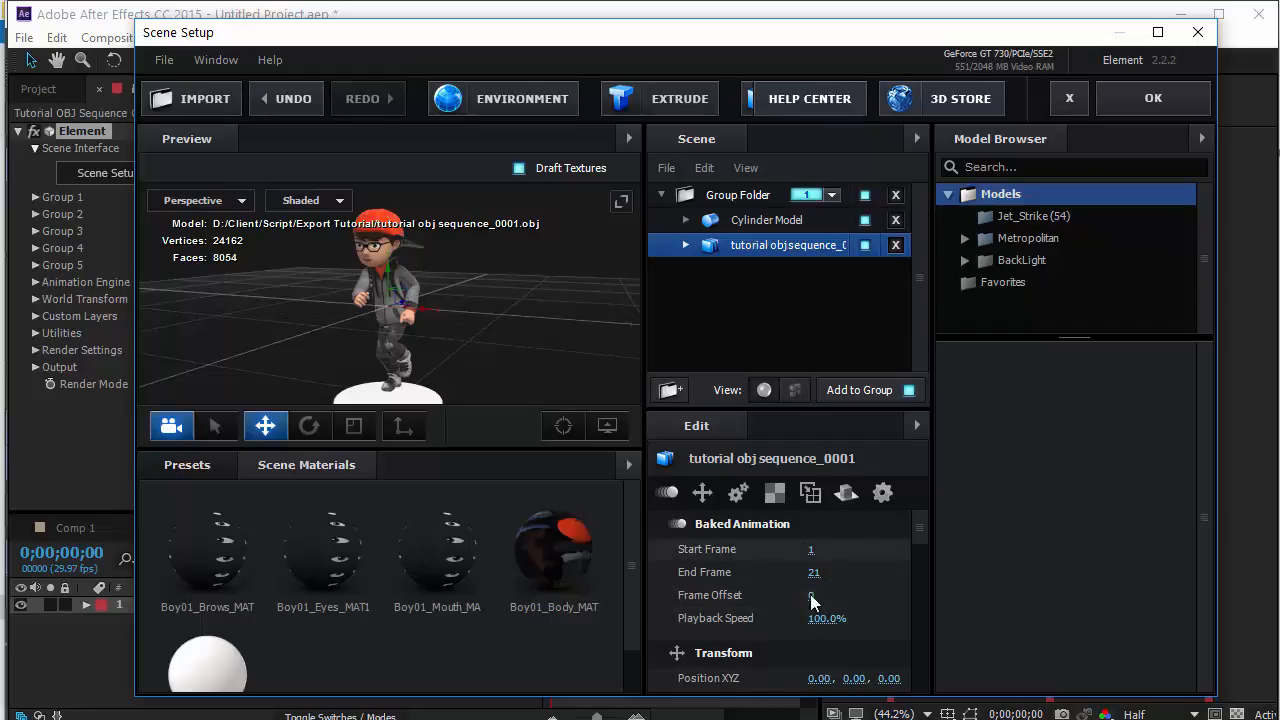
# Accept the Element scene setup and add a new camera layer to the composition.
pyautogui.click(1150, 110)
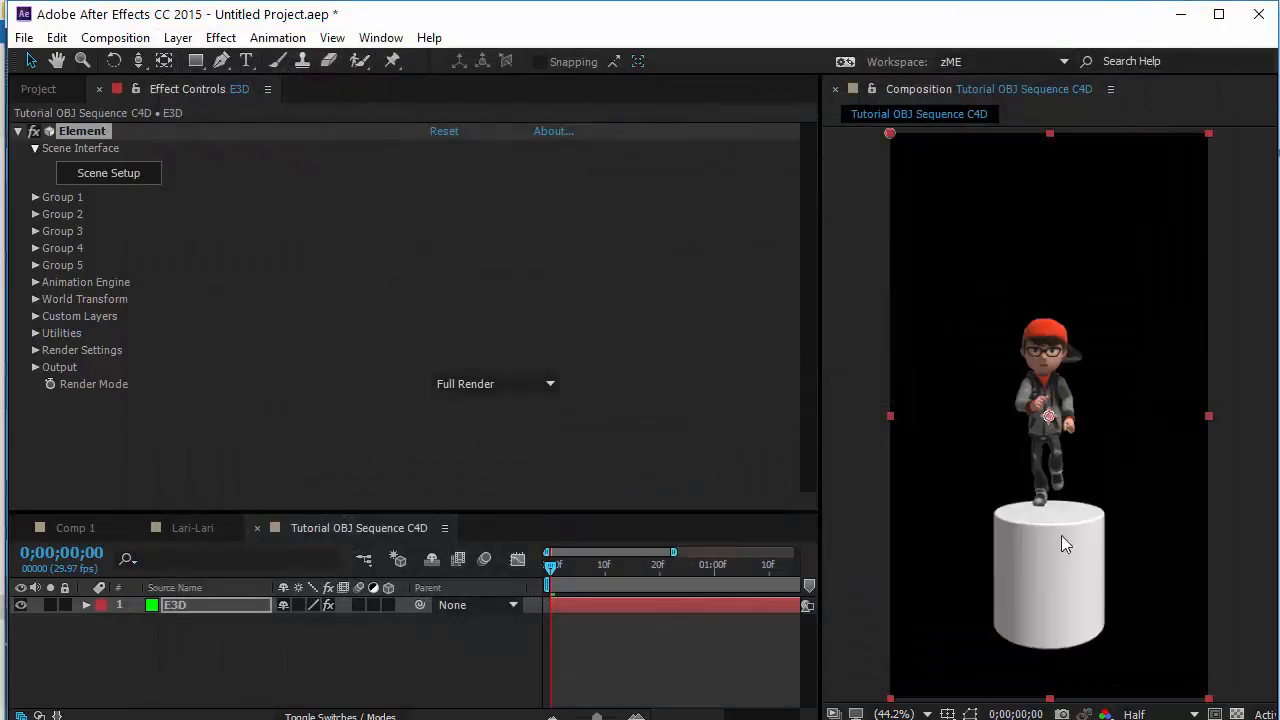
pyautogui.scroll(-2, 971, 409)
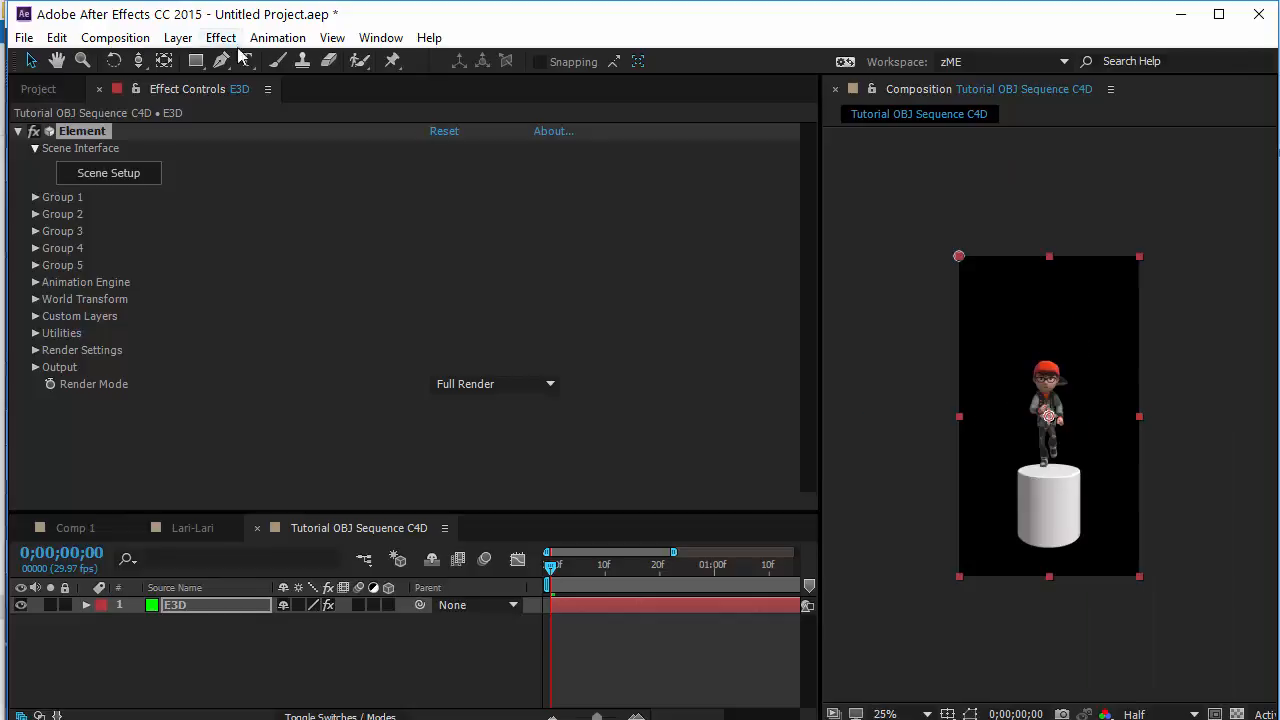
pyautogui.click(178, 37)
pyautogui.moveTo(455, 37)
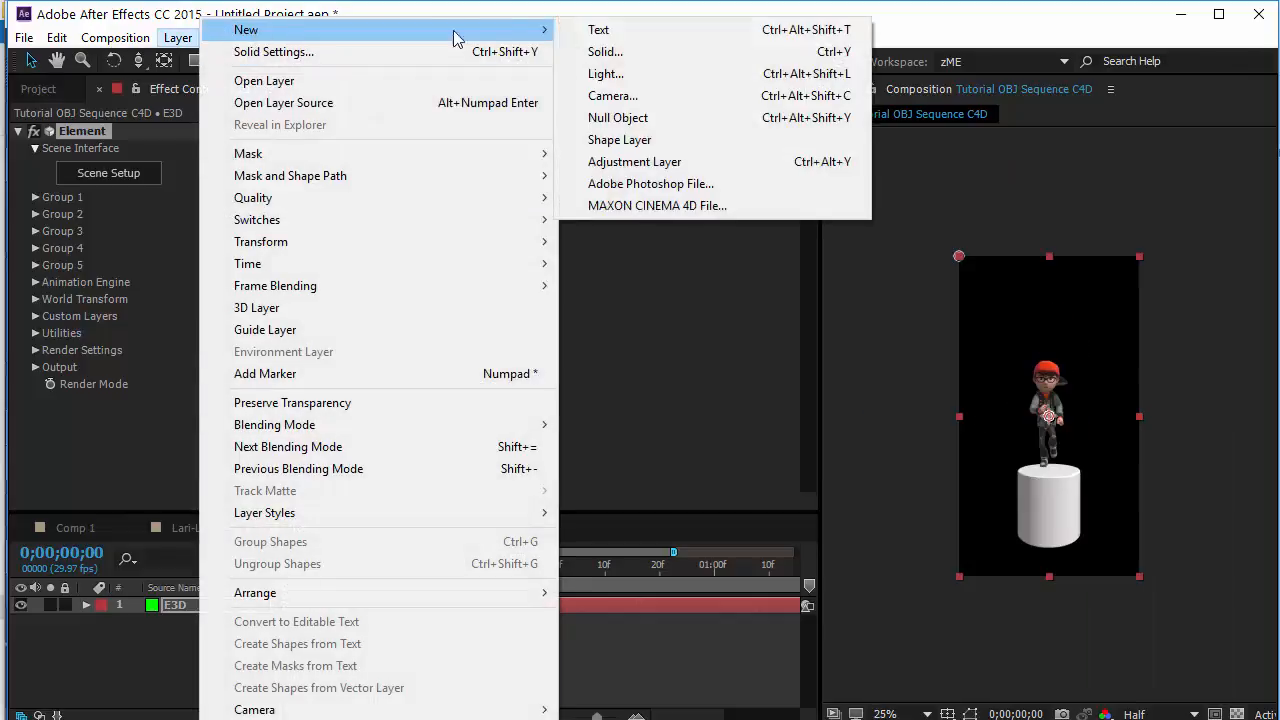
pyautogui.click(612, 95)
pyautogui.click(890, 666)
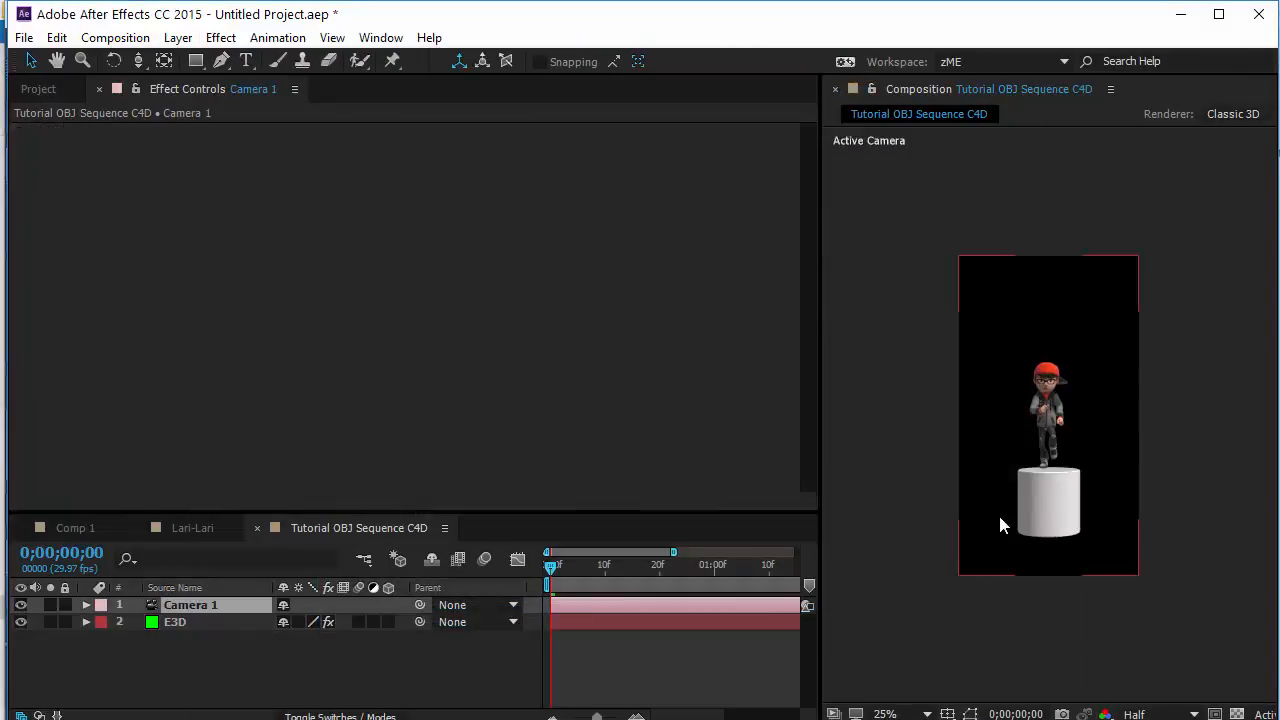
# Move and orbit the camera so the character fills the frame at a slight angle, with the composition view set to Fit.
pyautogui.press('c')
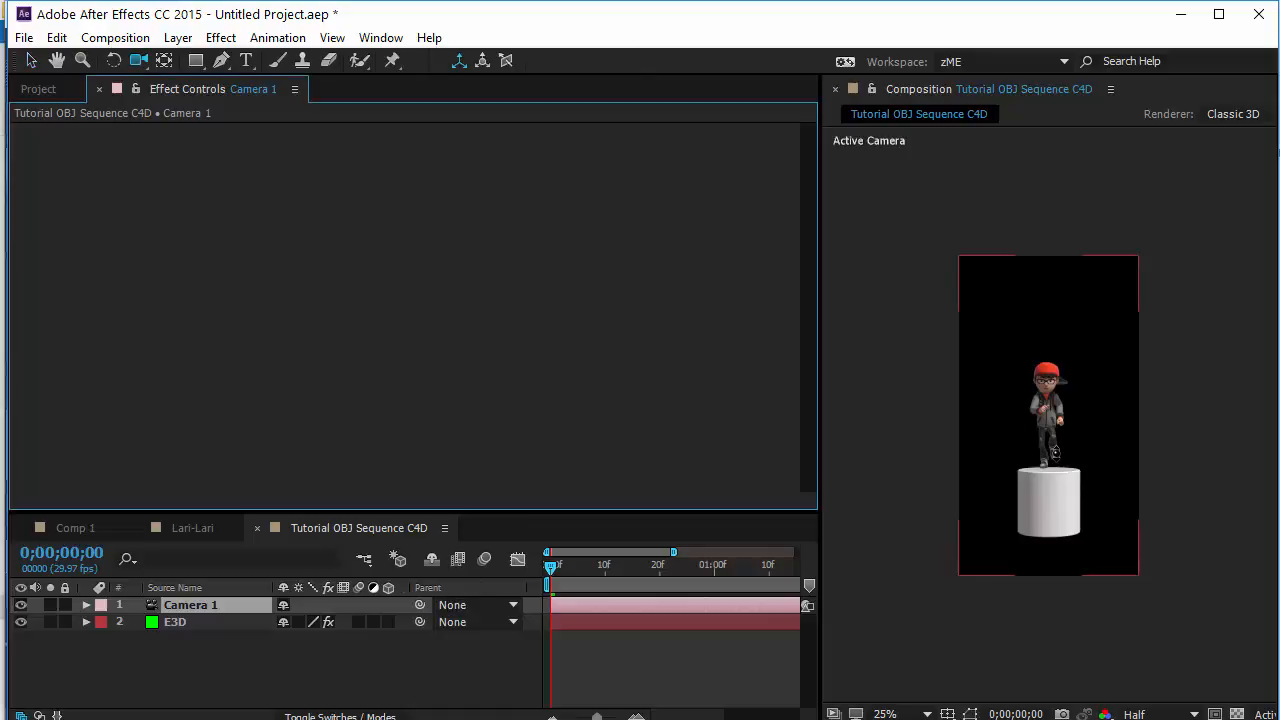
pyautogui.moveTo(1055, 455); pyautogui.dragTo(1052, 264)
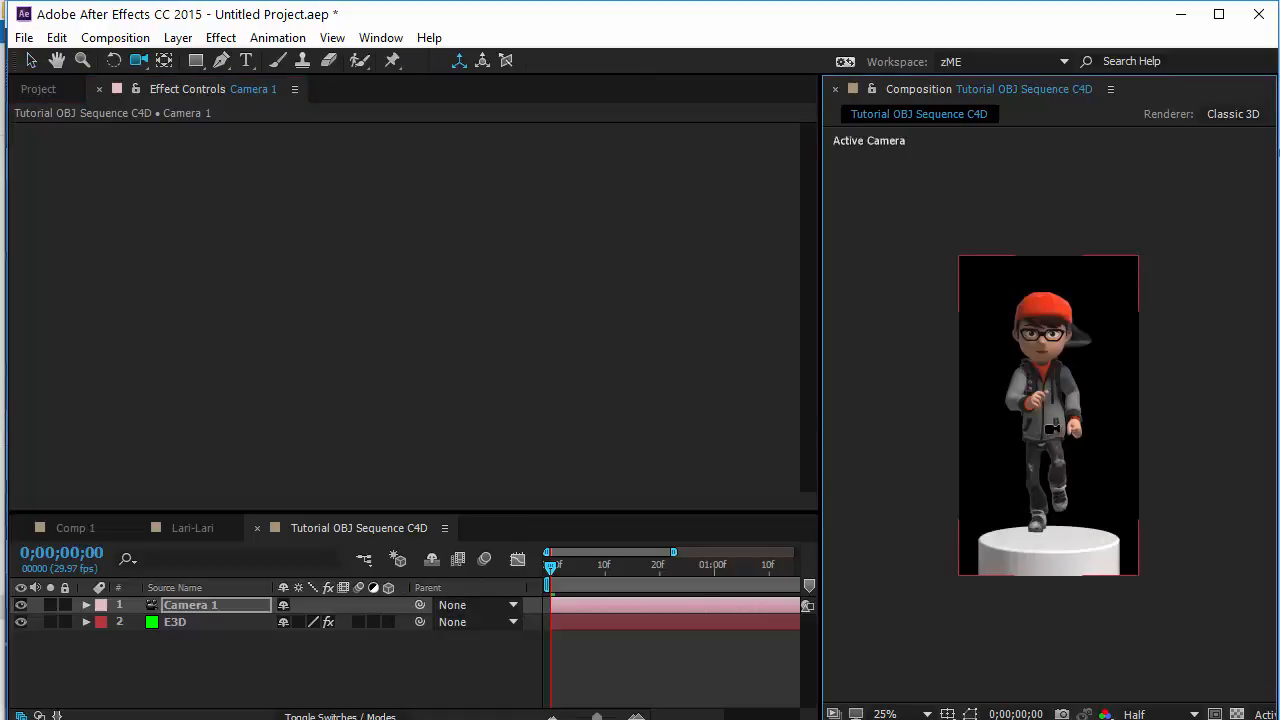
pyautogui.moveTo(1052, 430); pyautogui.dragTo(1053, 473)
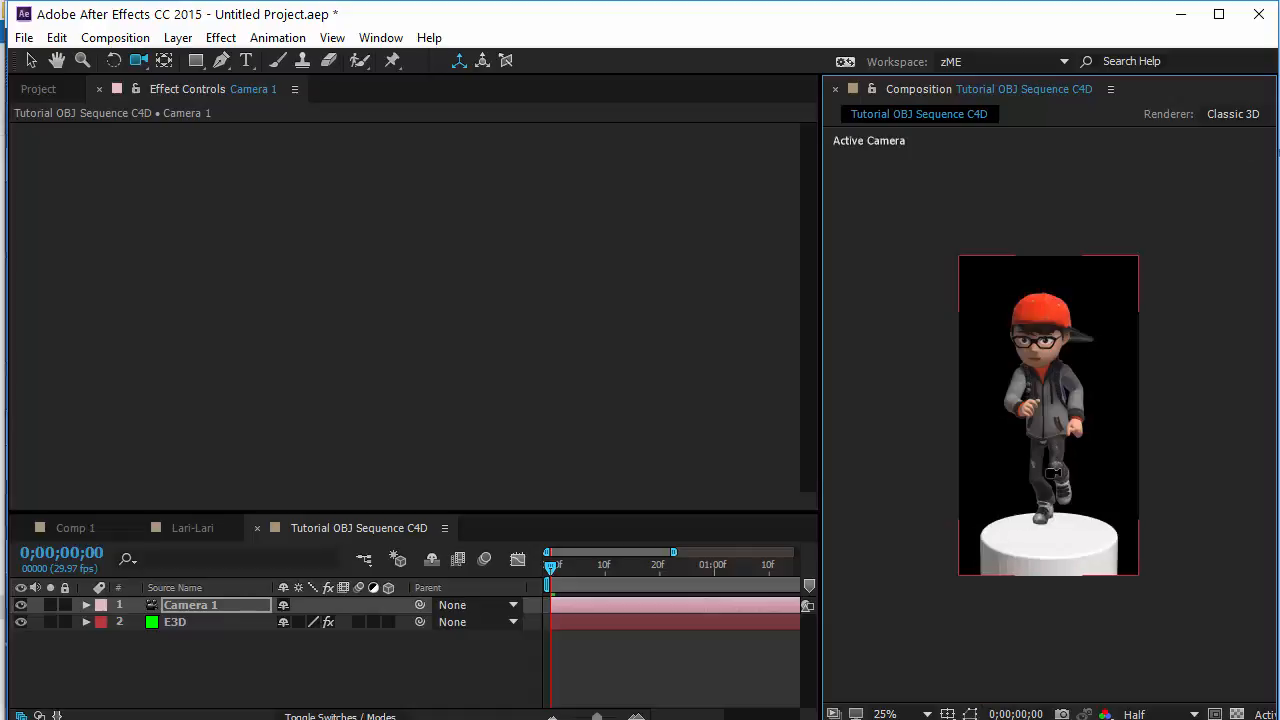
pyautogui.click(897, 713)
pyautogui.click(936, 357)
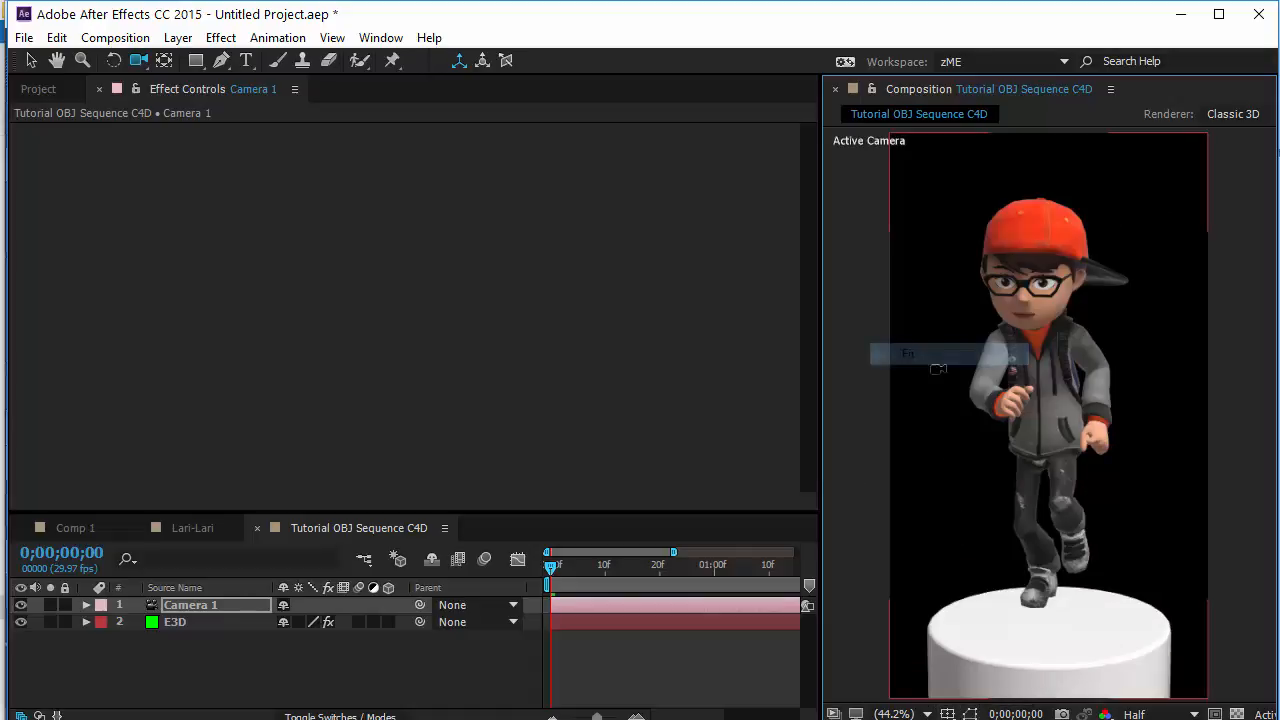
pyautogui.moveTo(1050, 480); pyautogui.dragTo(1063, 636)
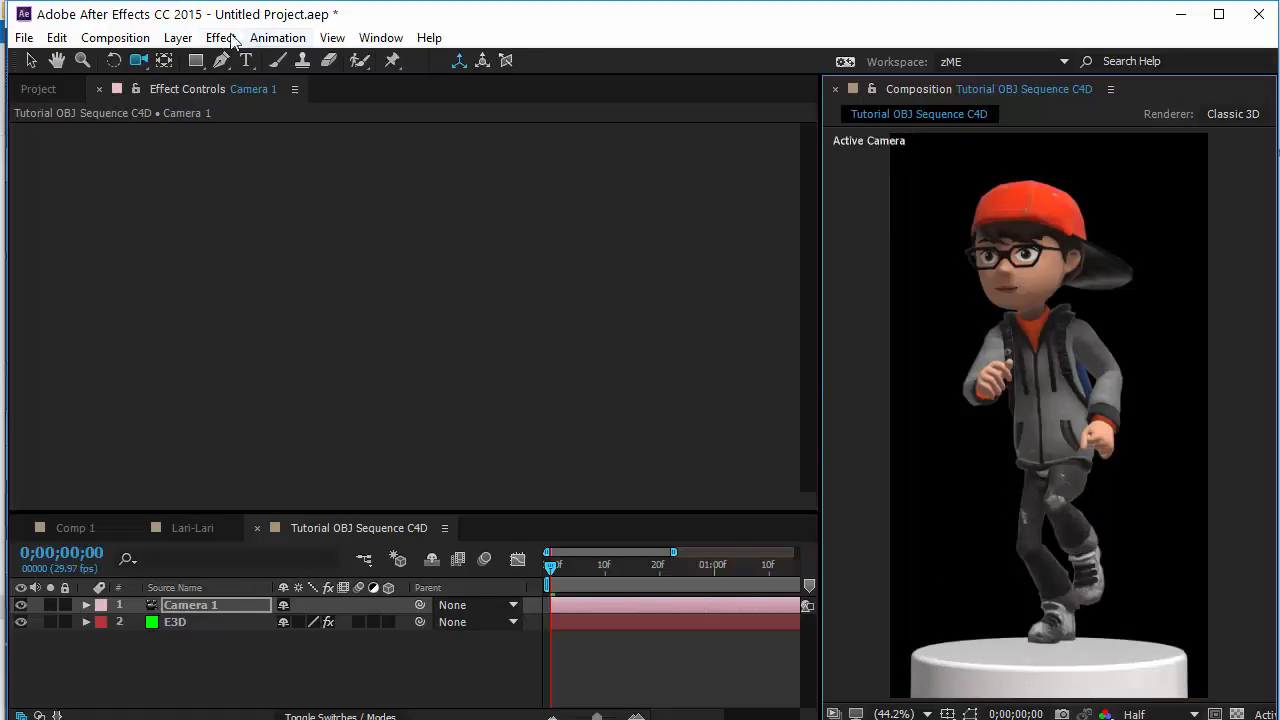
# Add a Parallel light layer to the composition.
pyautogui.click(178, 37)
pyautogui.moveTo(241, 32)
pyautogui.click(653, 79)
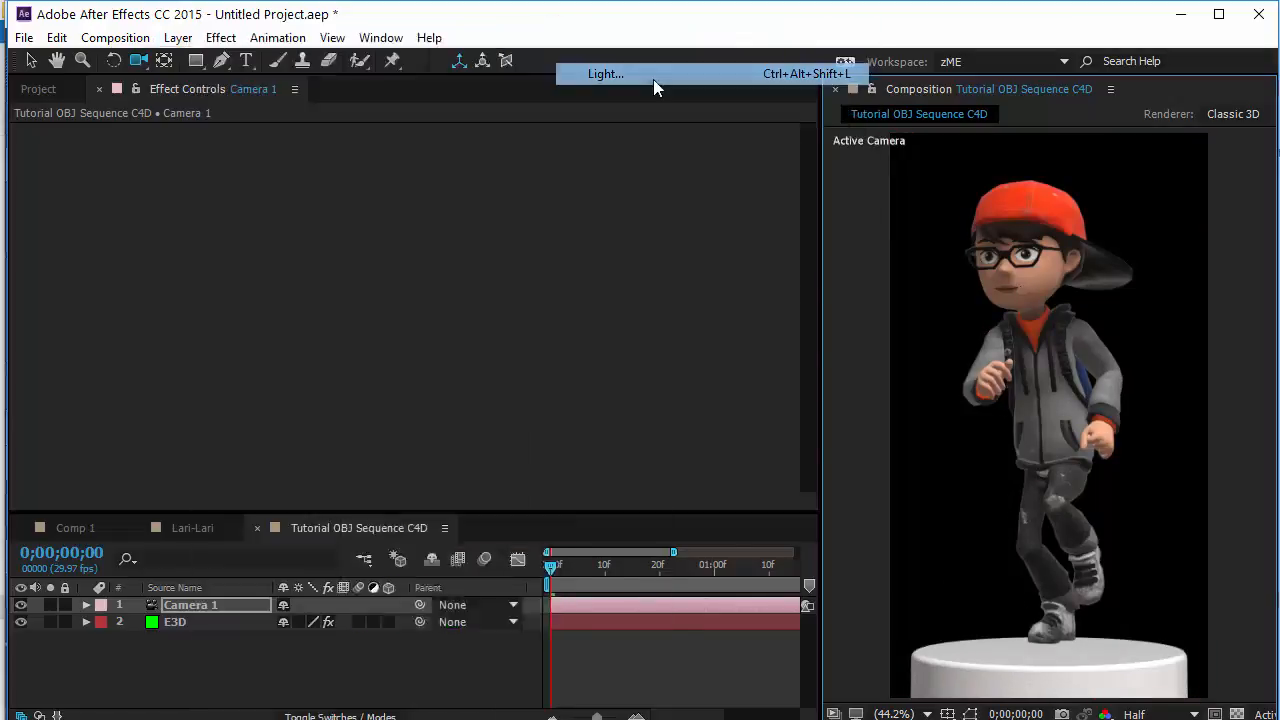
pyautogui.click(510, 236)
pyautogui.click(514, 260)
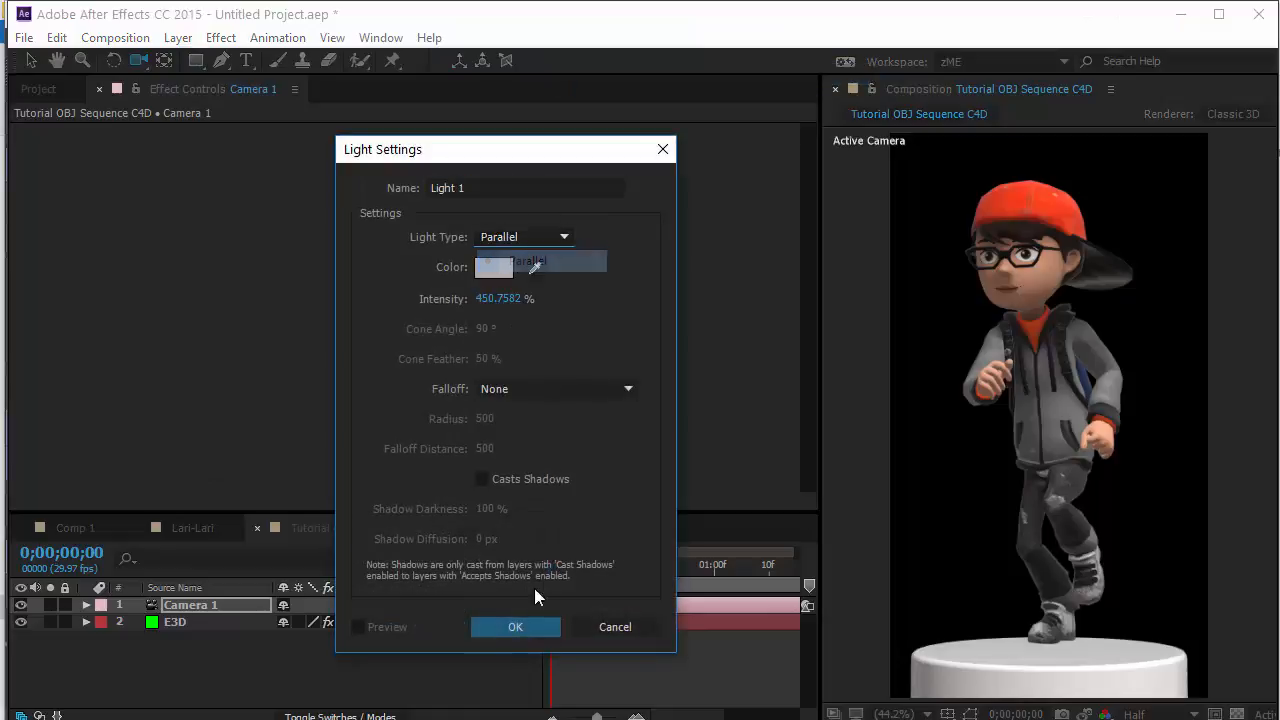
pyautogui.click(499, 631)
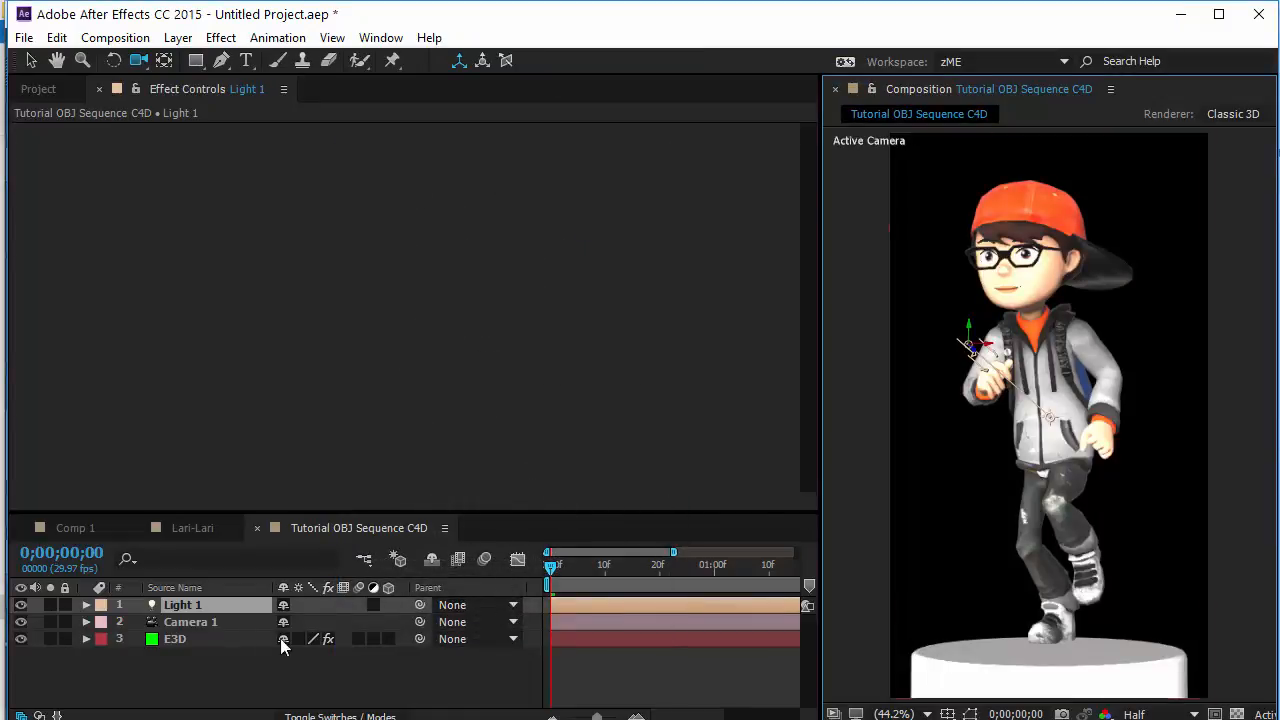
# Set the light's Point of Interest to about 363, 650, -242 and preview the animation with the full timeline shown.
pyautogui.press('a')
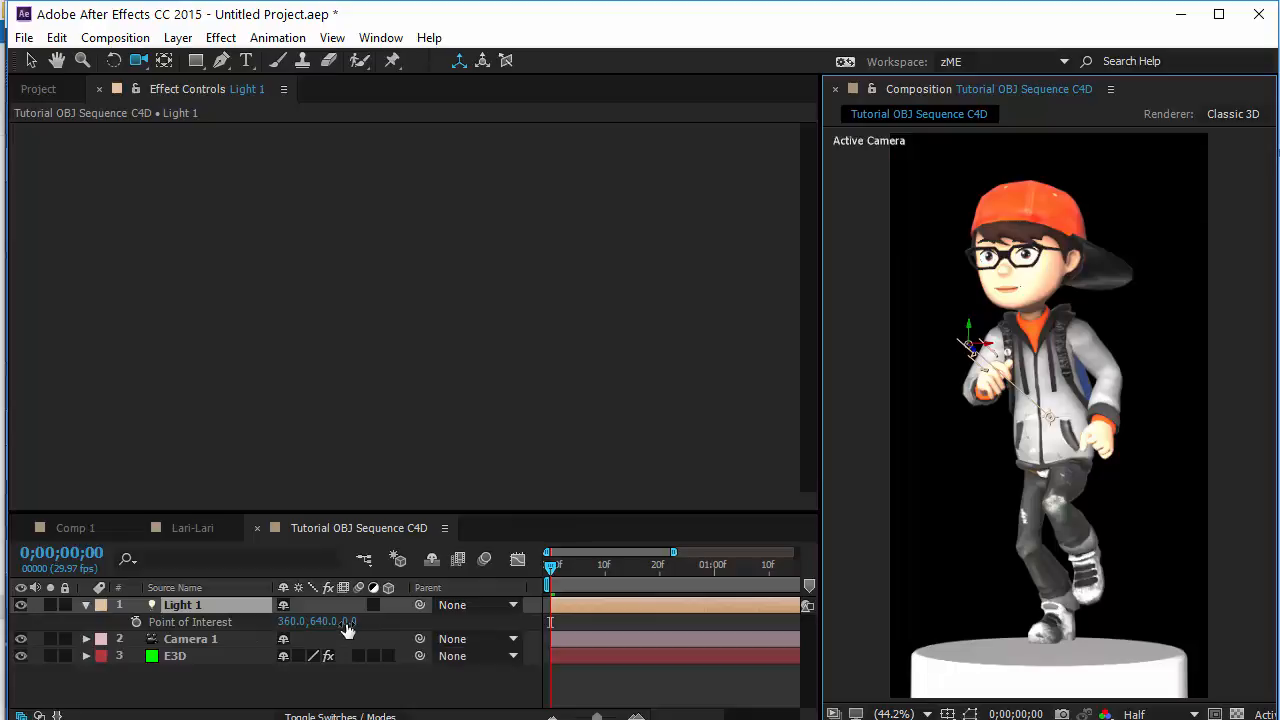
pyautogui.moveTo(342, 622); pyautogui.dragTo(100, 625)
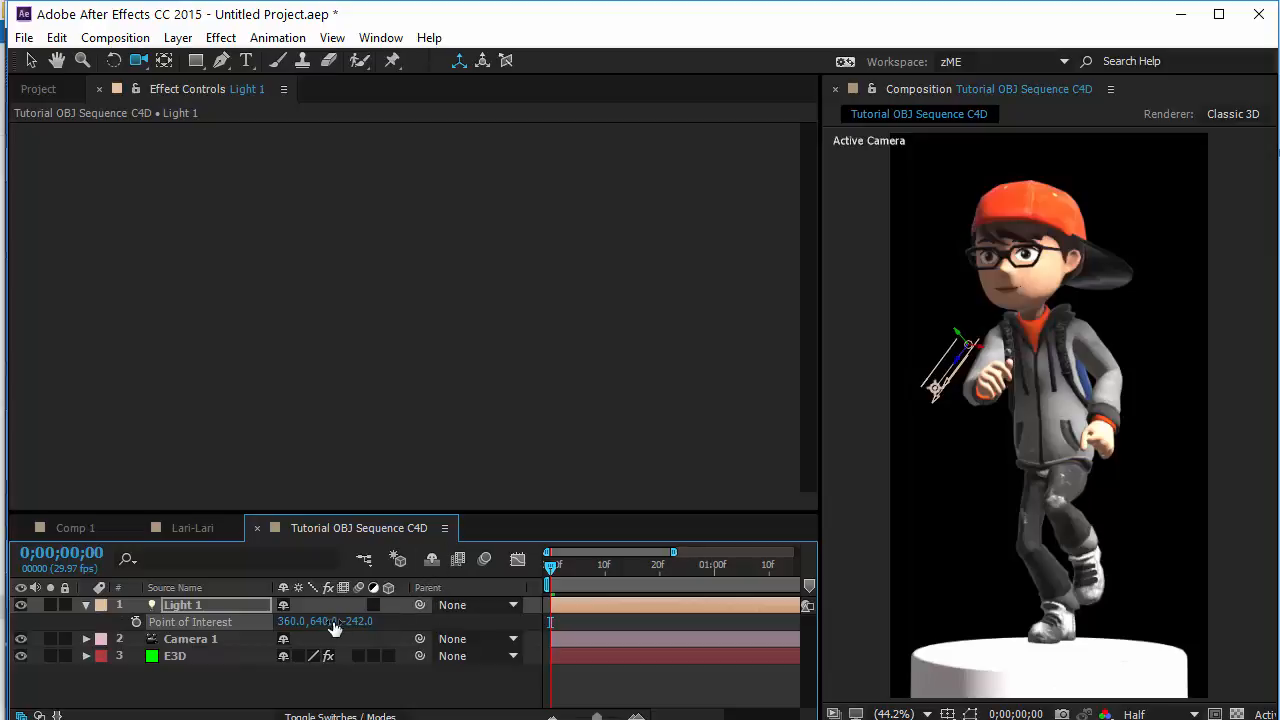
pyautogui.moveTo(292, 621); pyautogui.dragTo(335, 621)
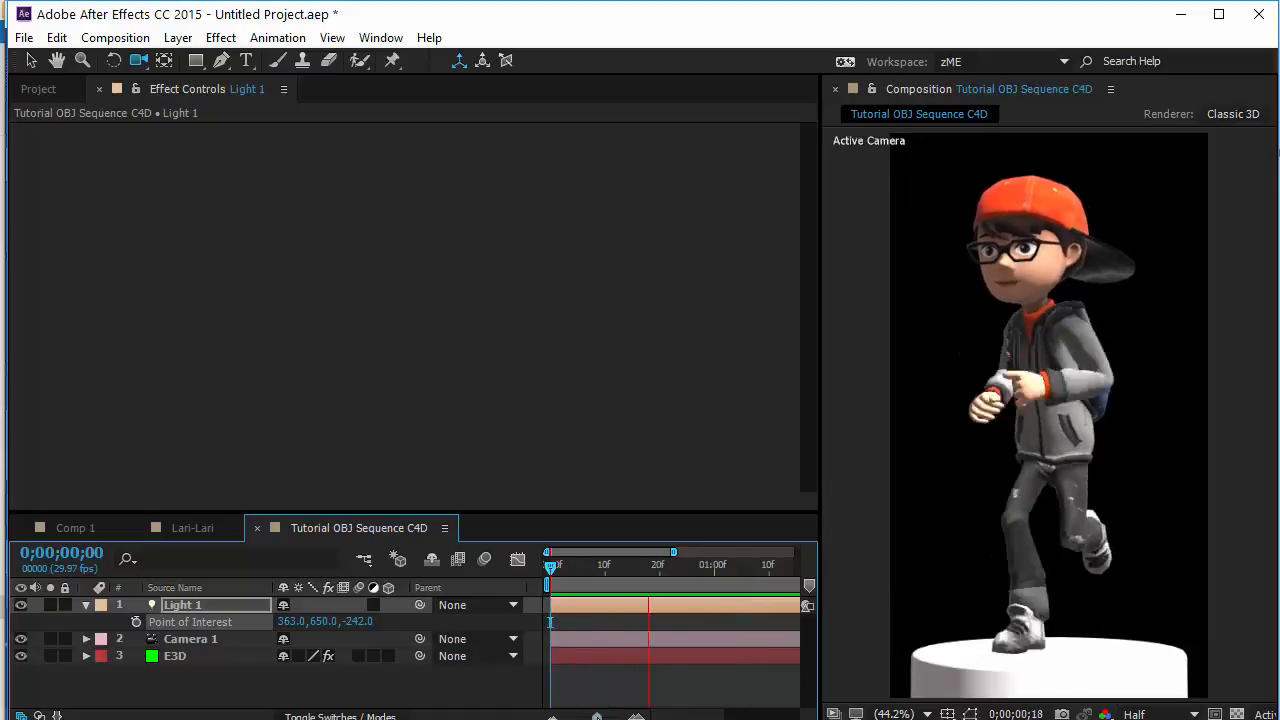
pyautogui.moveTo(597, 716); pyautogui.dragTo(556, 716)
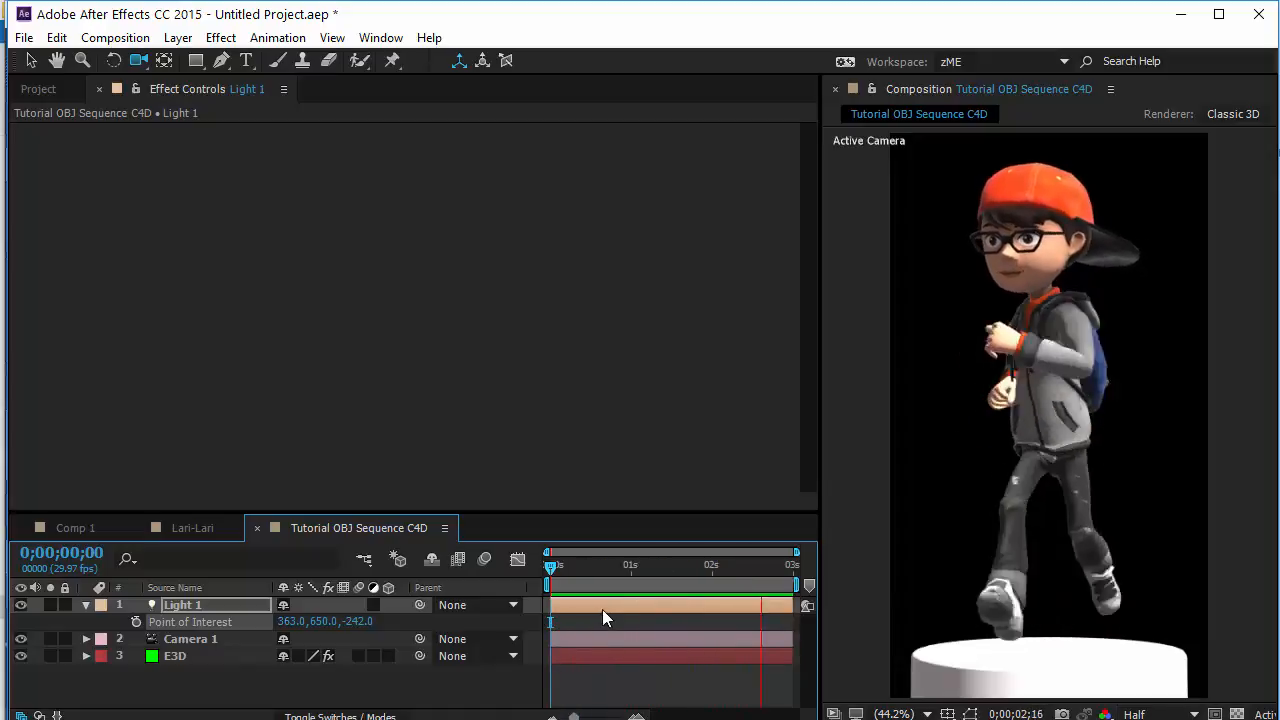
pyautogui.click(557, 565)
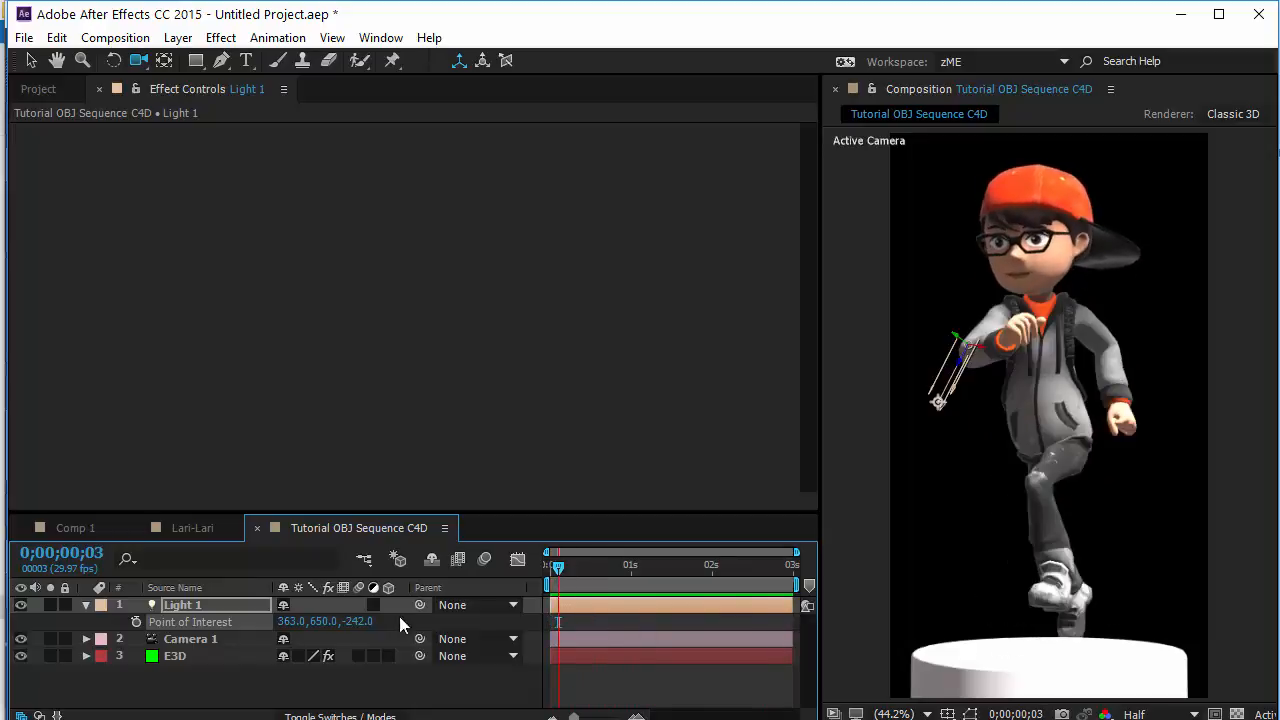
# Enable SSAO ambient occlusion in the render settings of the E3D layer's Element effect.
pyautogui.click(194, 655)
pyautogui.click(35, 350)
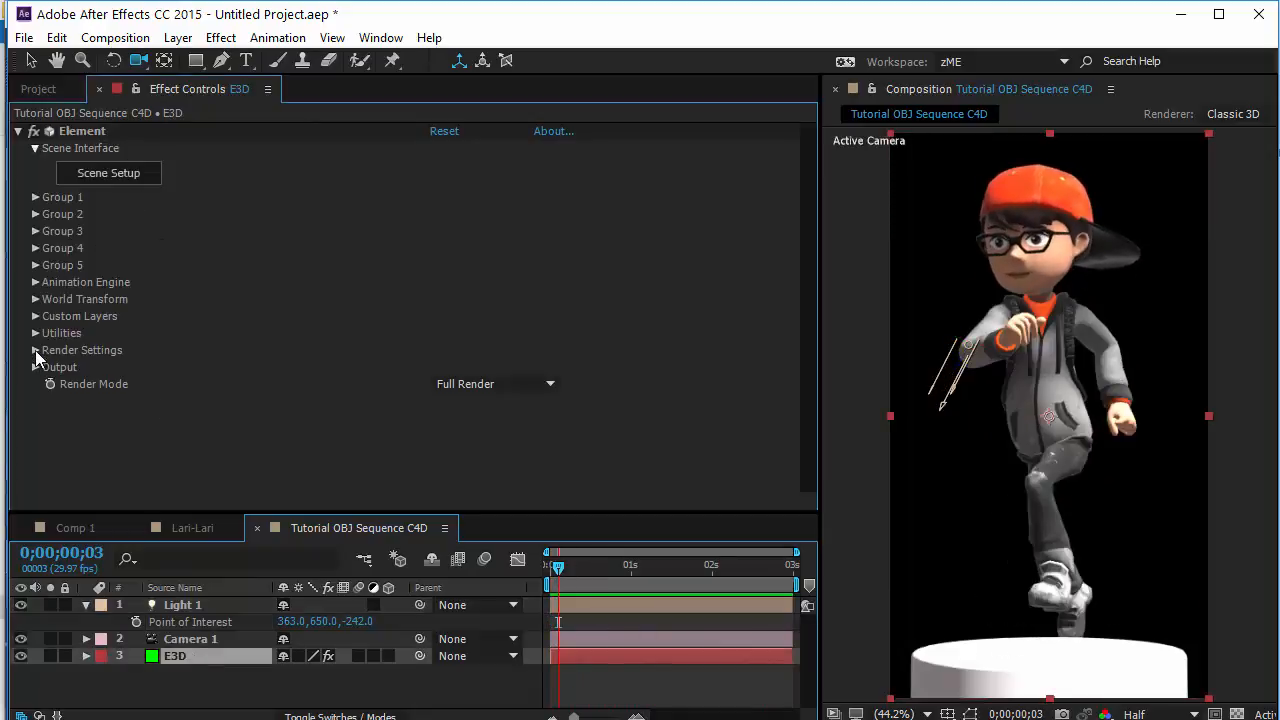
pyautogui.scroll(-3, 287, 389)
pyautogui.click(52, 313)
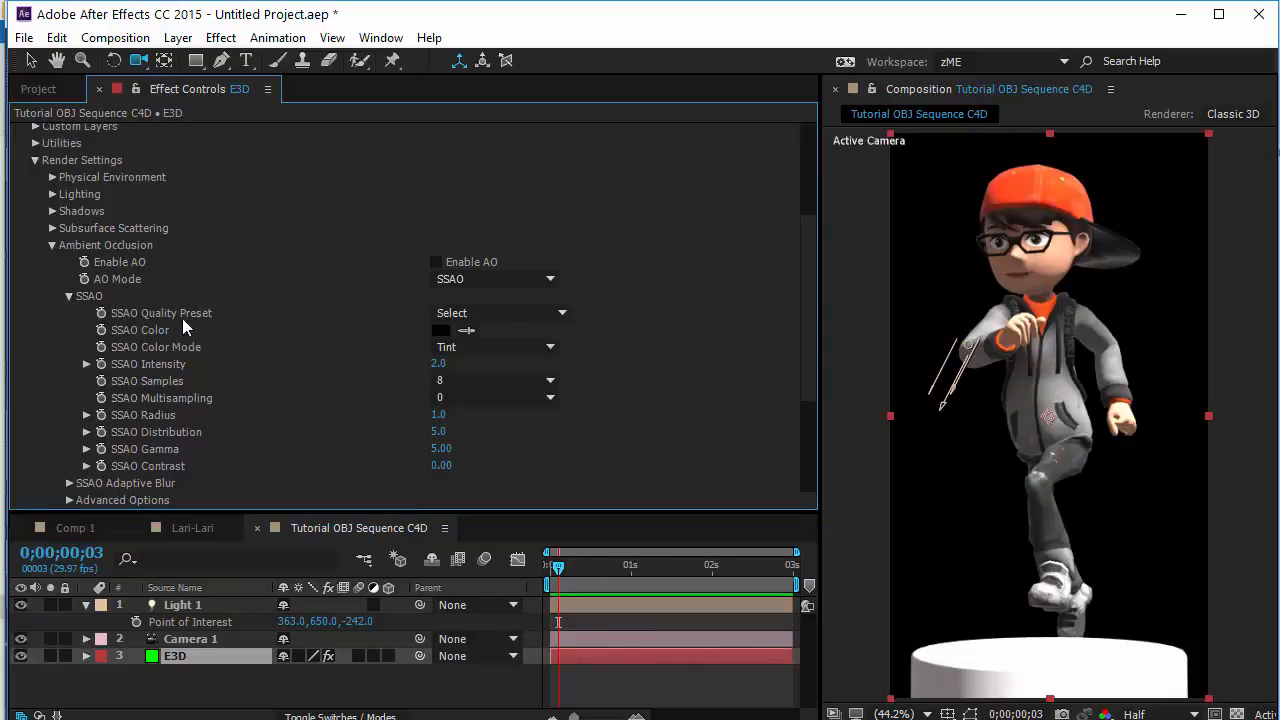
pyautogui.click(468, 262)
# Enable shadows in the Element render settings and set the Shadow Mode to Ray-Traced.
pyautogui.scroll(-3, 247, 370)
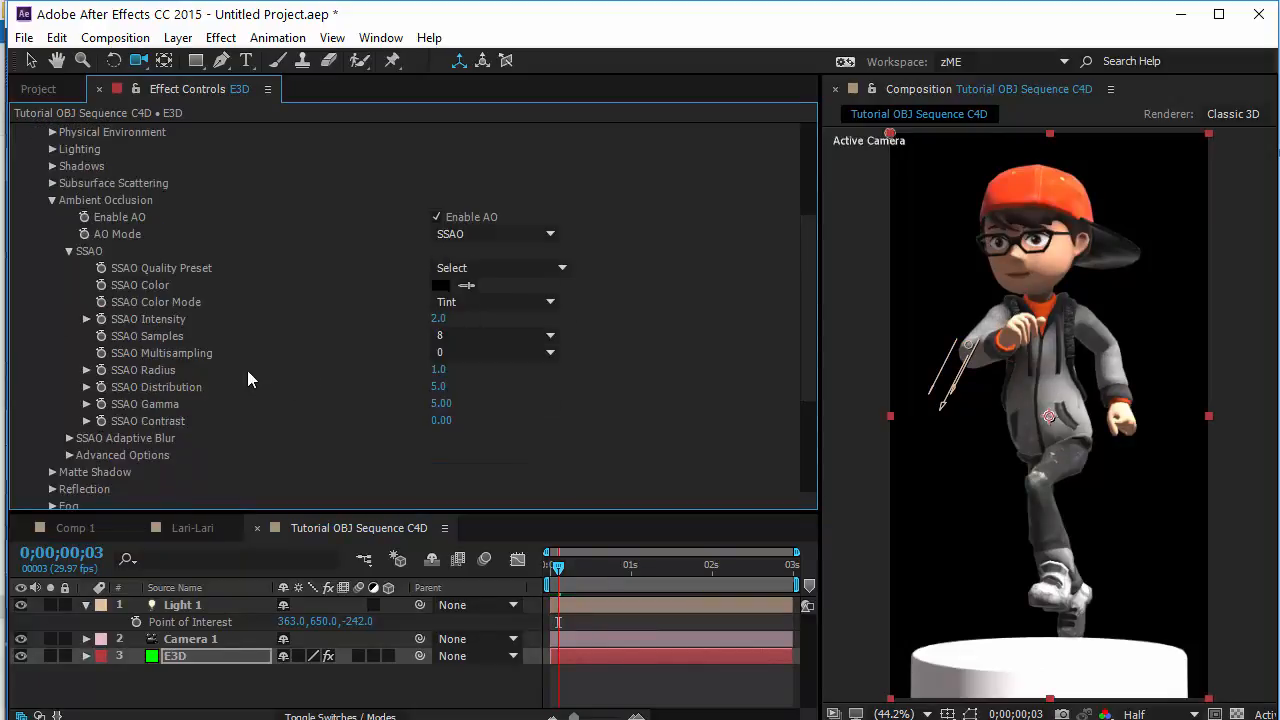
pyautogui.scroll(-3, 204, 409)
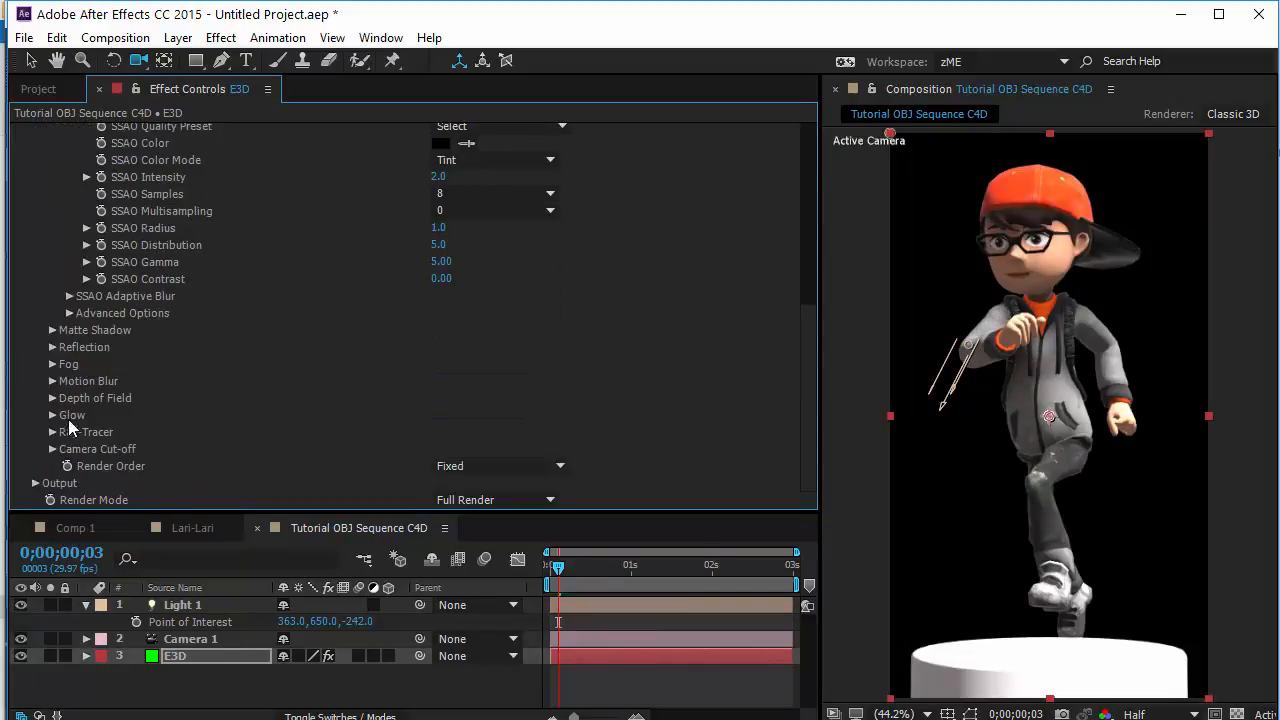
pyautogui.scroll(6, 89, 425)
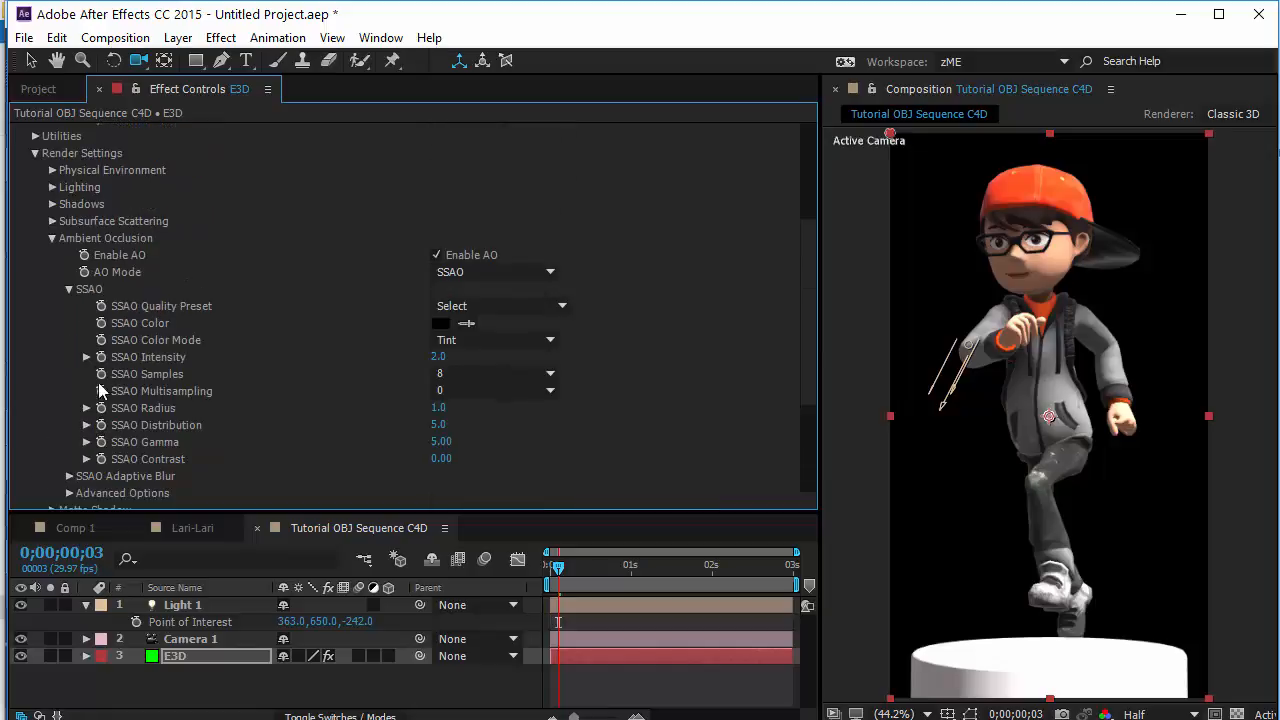
pyautogui.click(52, 204)
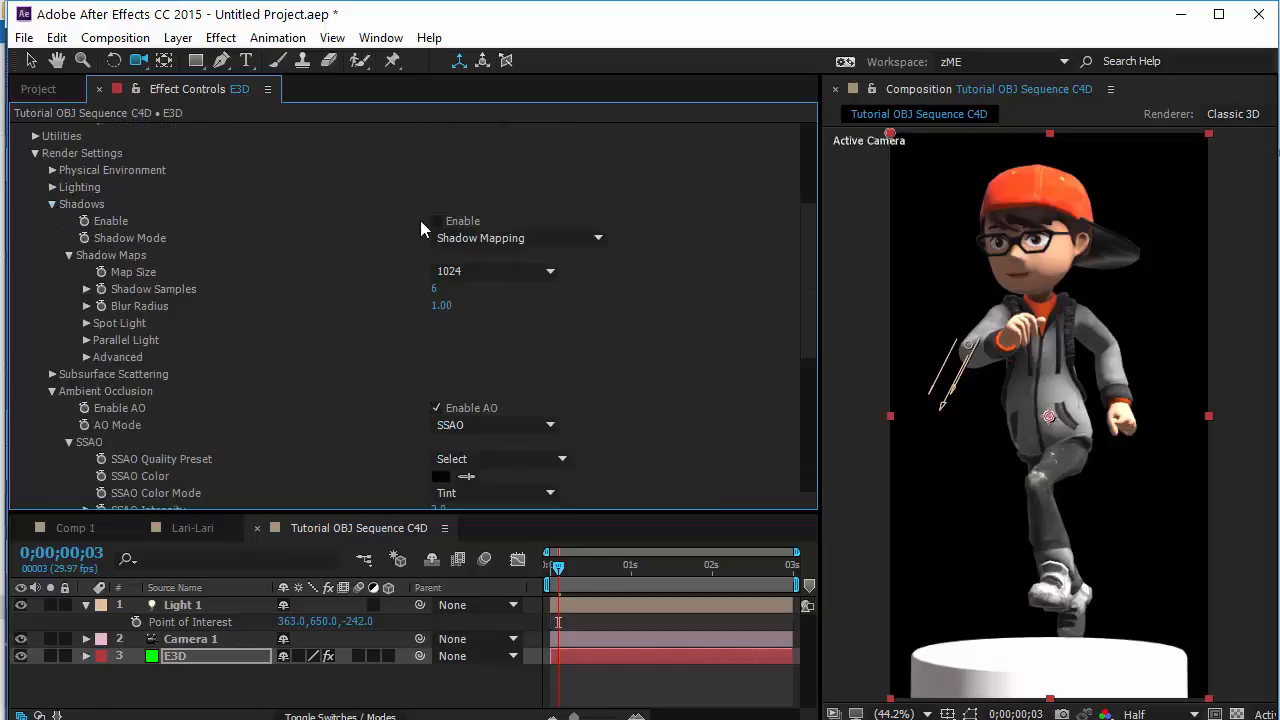
pyautogui.click(484, 238)
pyautogui.click(496, 282)
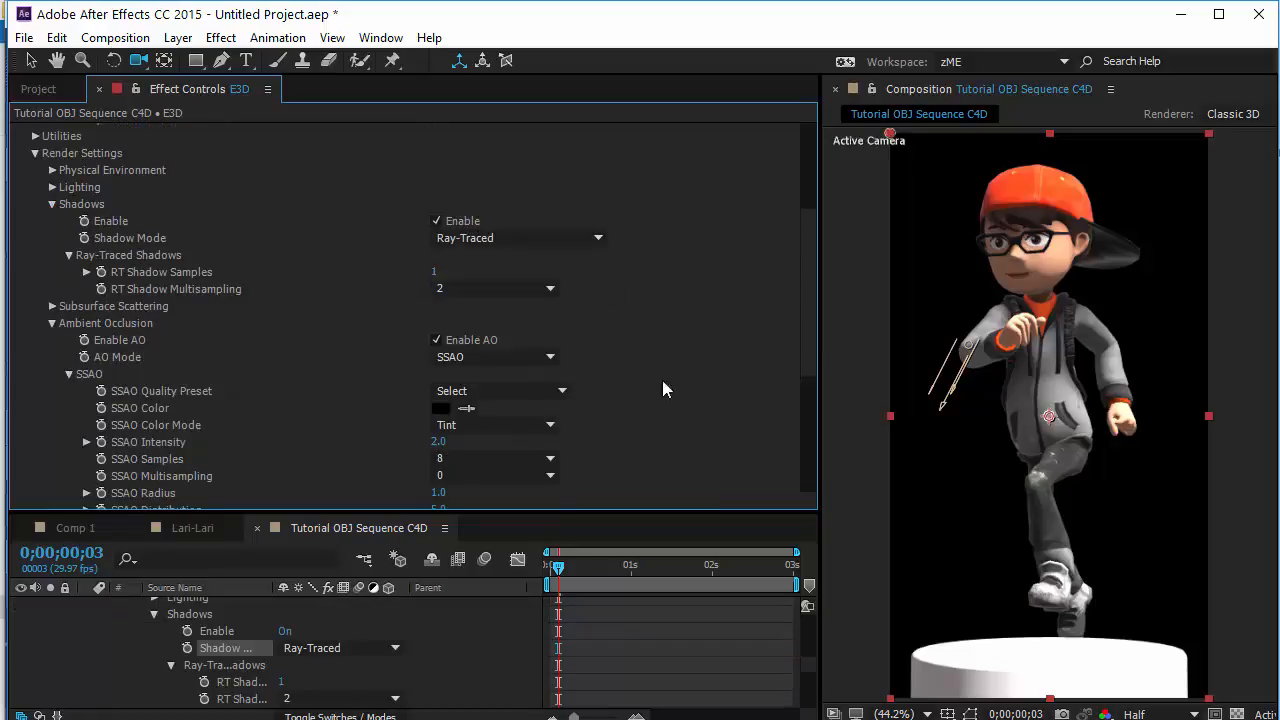
# Turn on Casts Shadows for the parallel light and preview the shadowed animation.
pyautogui.scroll(10, 153, 629)
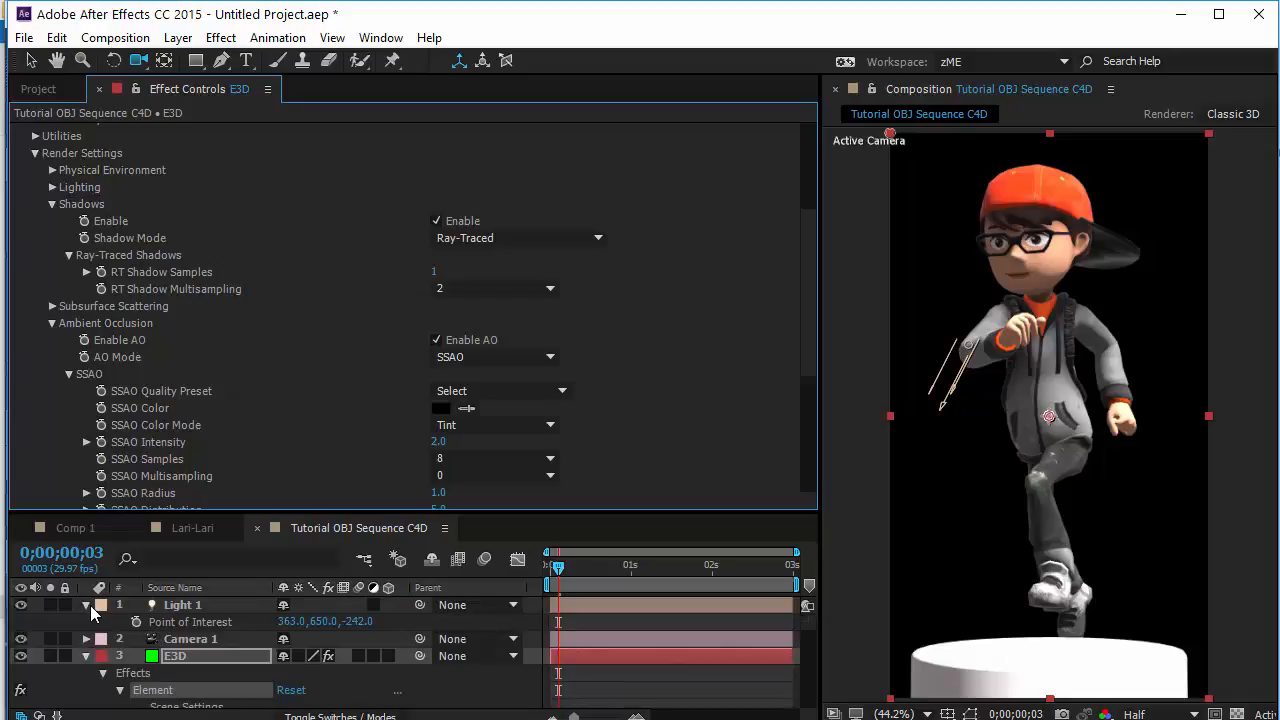
pyautogui.click(87, 605)
pyautogui.click(87, 605)
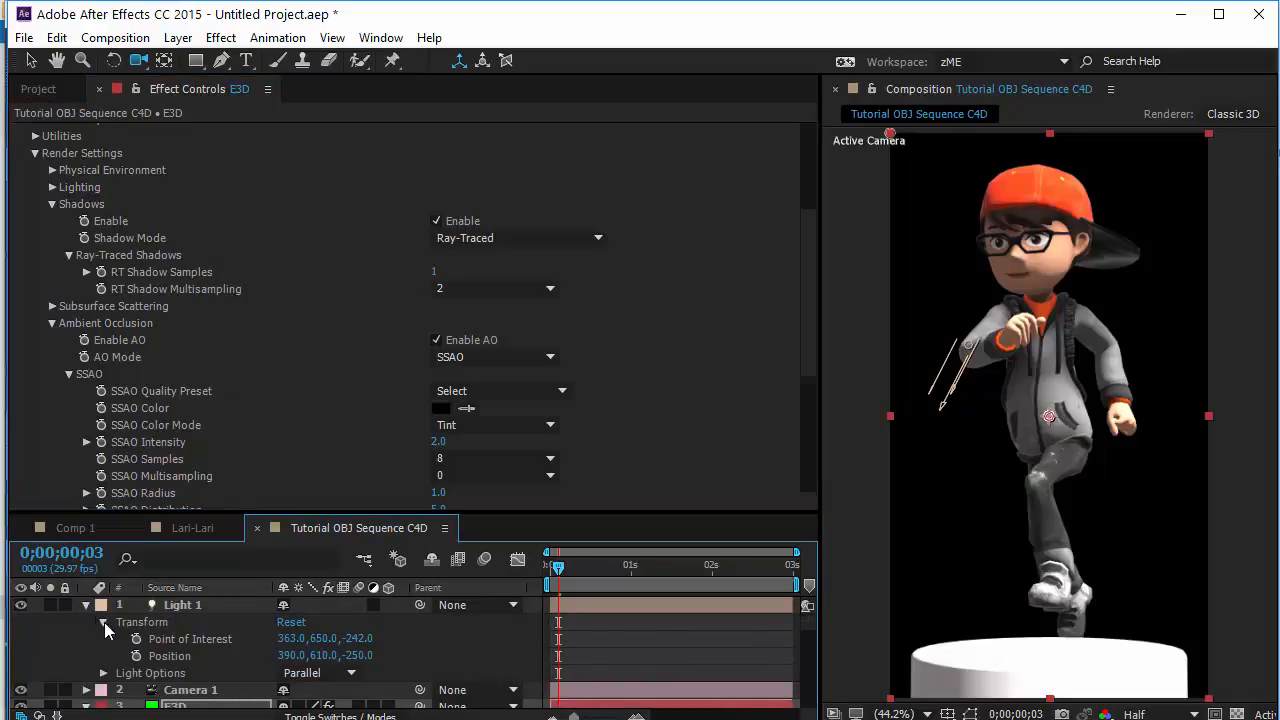
pyautogui.click(102, 673)
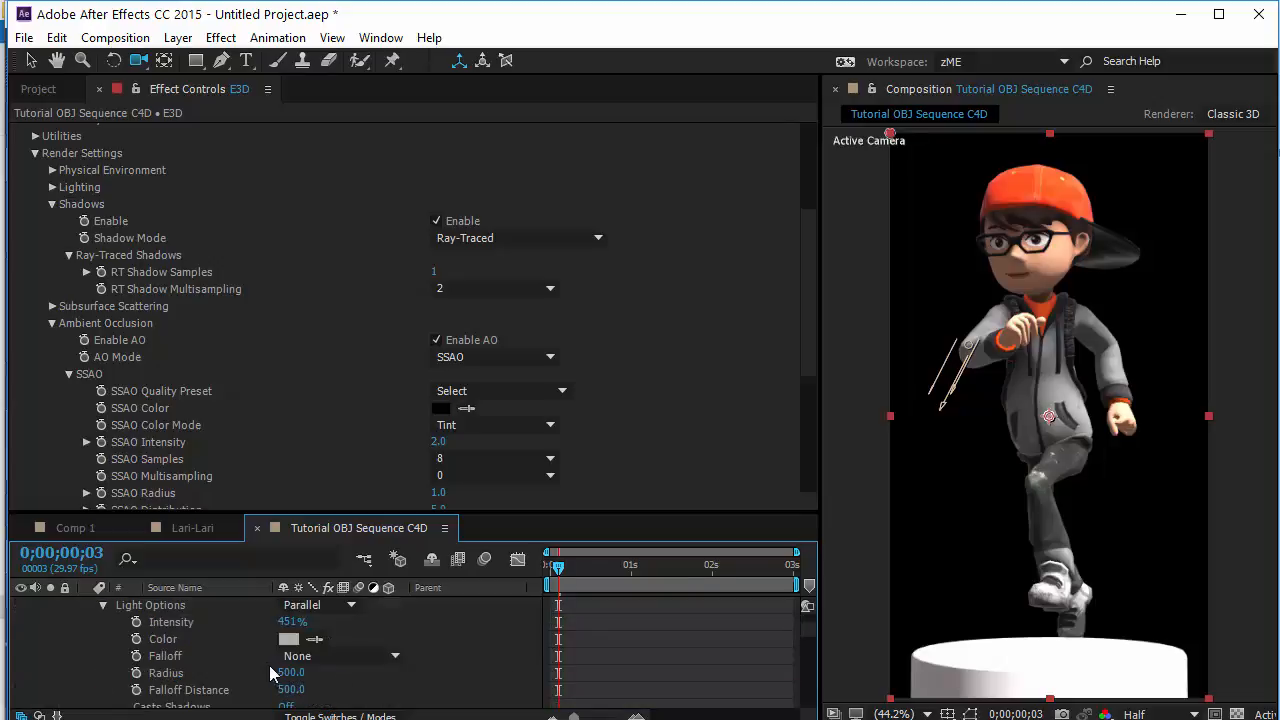
pyautogui.scroll(-5, 270, 673)
pyautogui.click(284, 606)
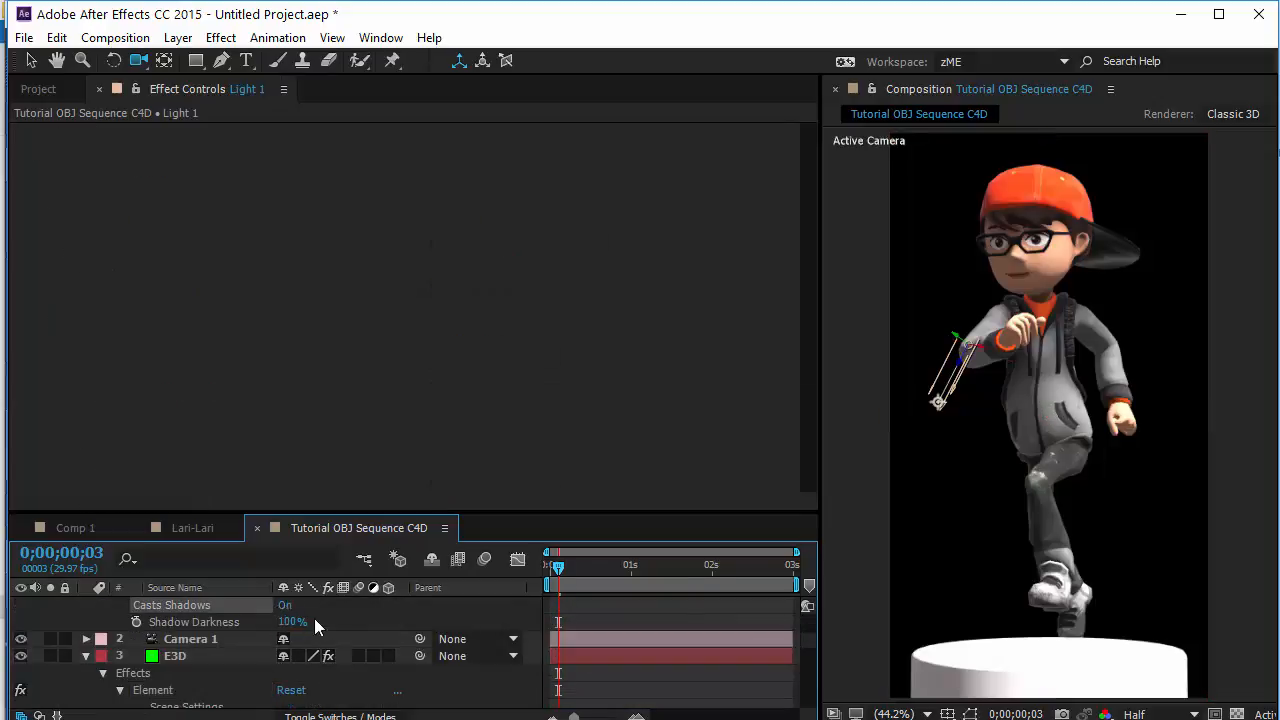
pyautogui.press('space')
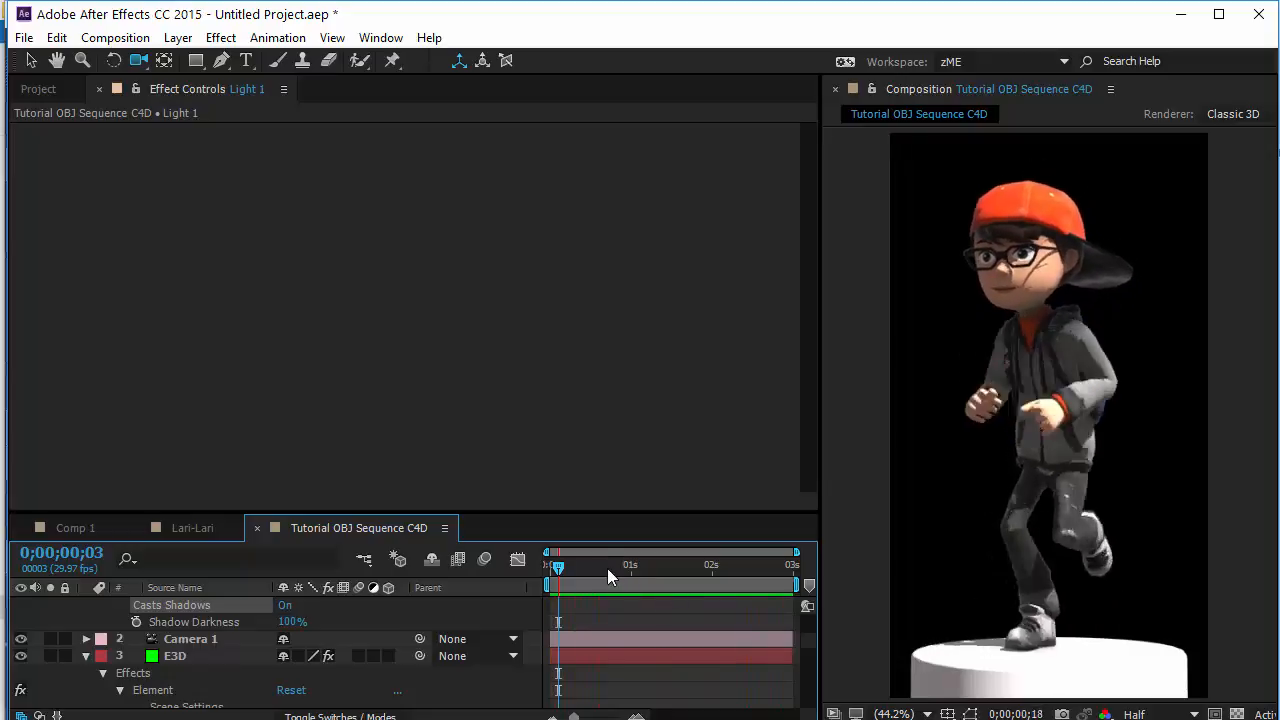
pyautogui.moveTo(607, 568); pyautogui.dragTo(647, 566)
# Switch to Blender and play the fluid simulation over the monkey head from the start of the animation.
pyautogui.hotkey('alt', 'Tab')
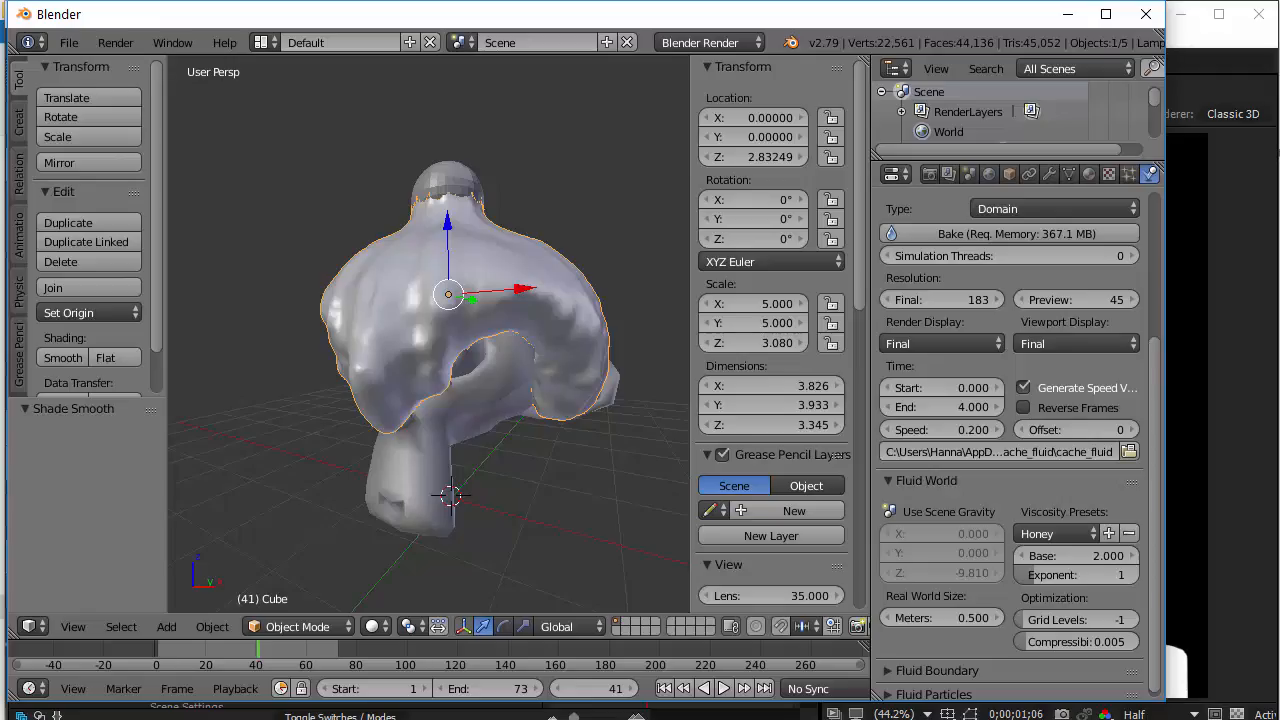
pyautogui.moveTo(885, 8); pyautogui.dragTo(945, 25)
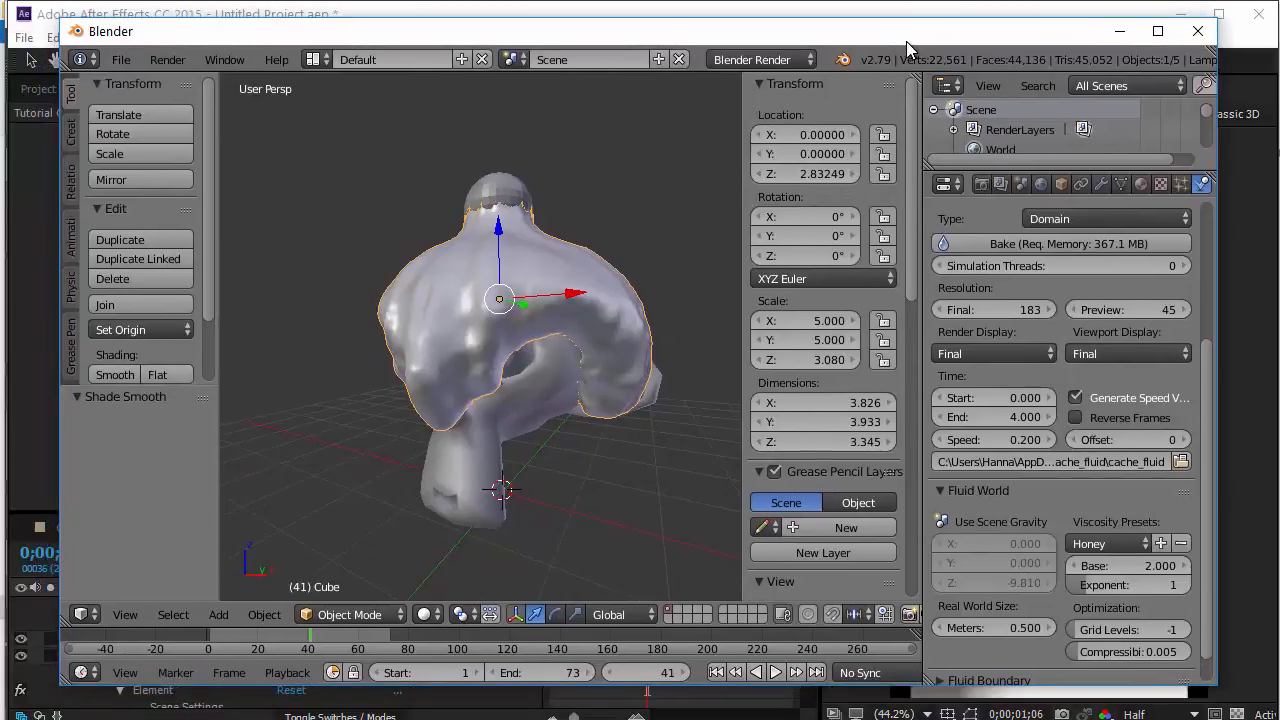
pyautogui.click(213, 643)
pyautogui.hotkey('alt', 'a')
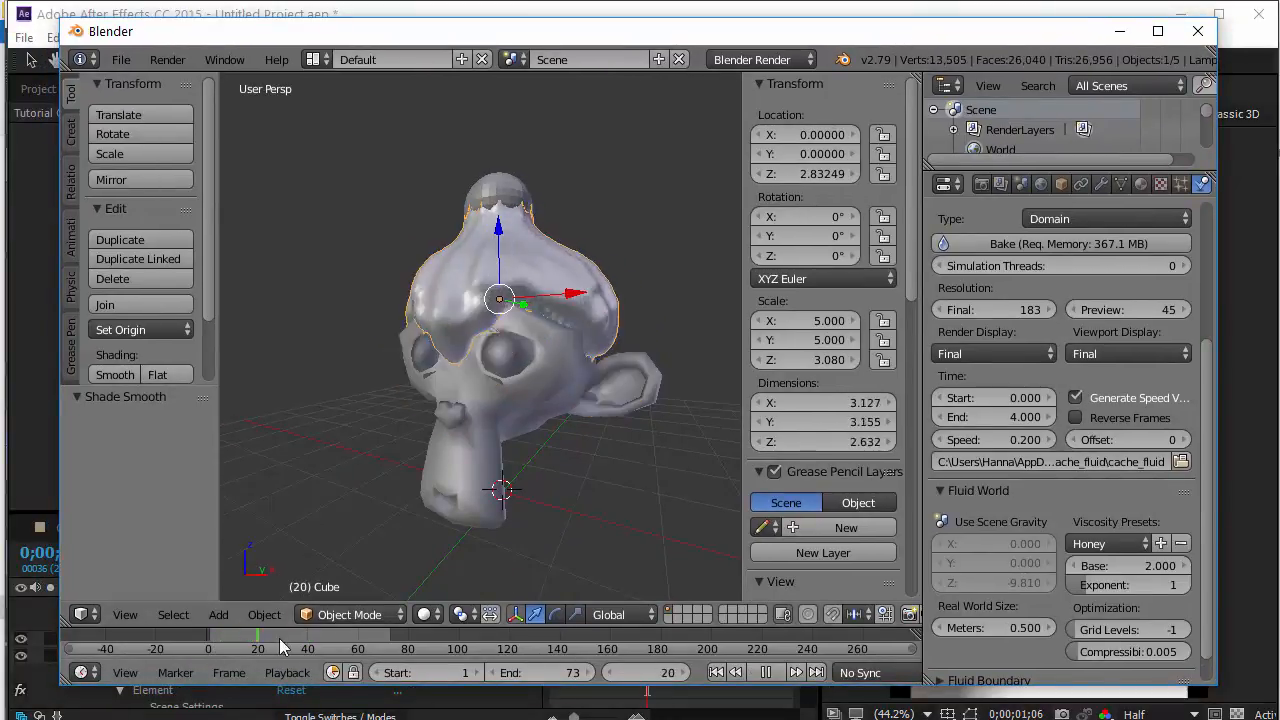
# Scrub the fluid simulation back to its start, replay it and stop playback at frame 64.
pyautogui.moveTo(375, 639); pyautogui.dragTo(217, 638)
pyautogui.click(772, 671)
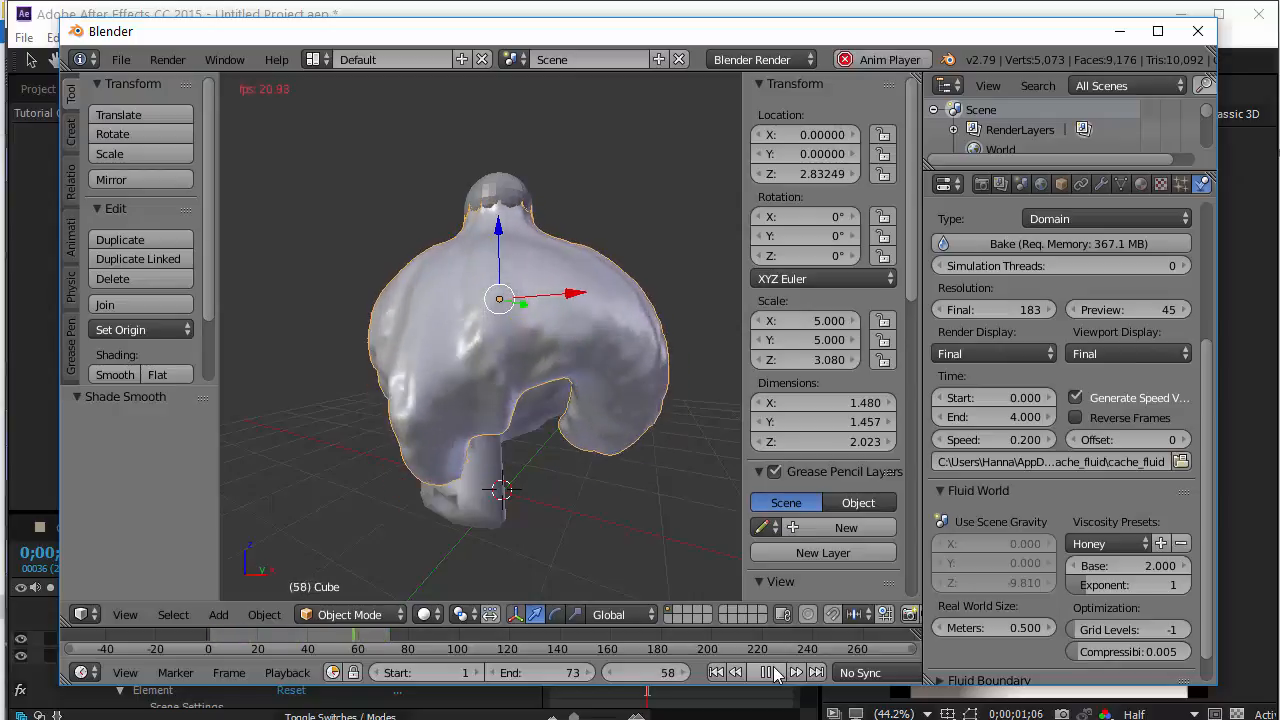
pyautogui.click(770, 672)
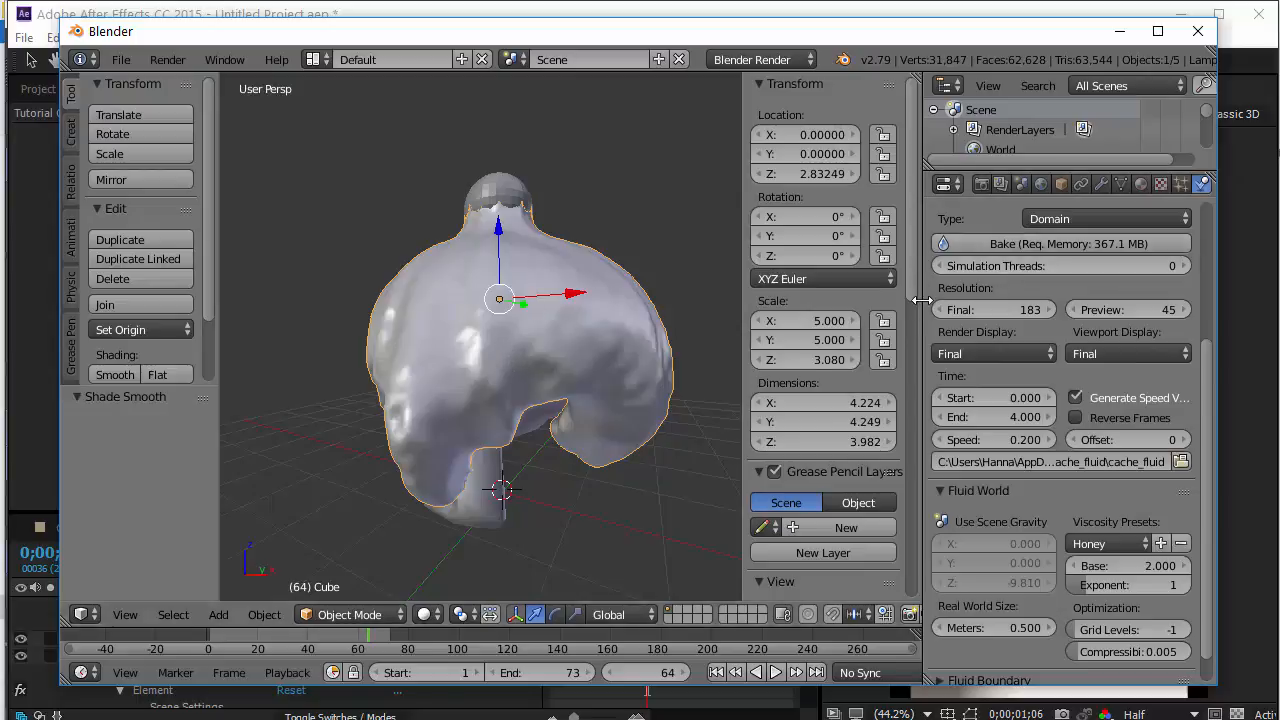
# Add a new material to the sphere above the monkey head with a green diffuse color of about R 0.049, G 0.800, B 0.002.
pyautogui.moveTo(921, 300); pyautogui.dragTo(866, 298)
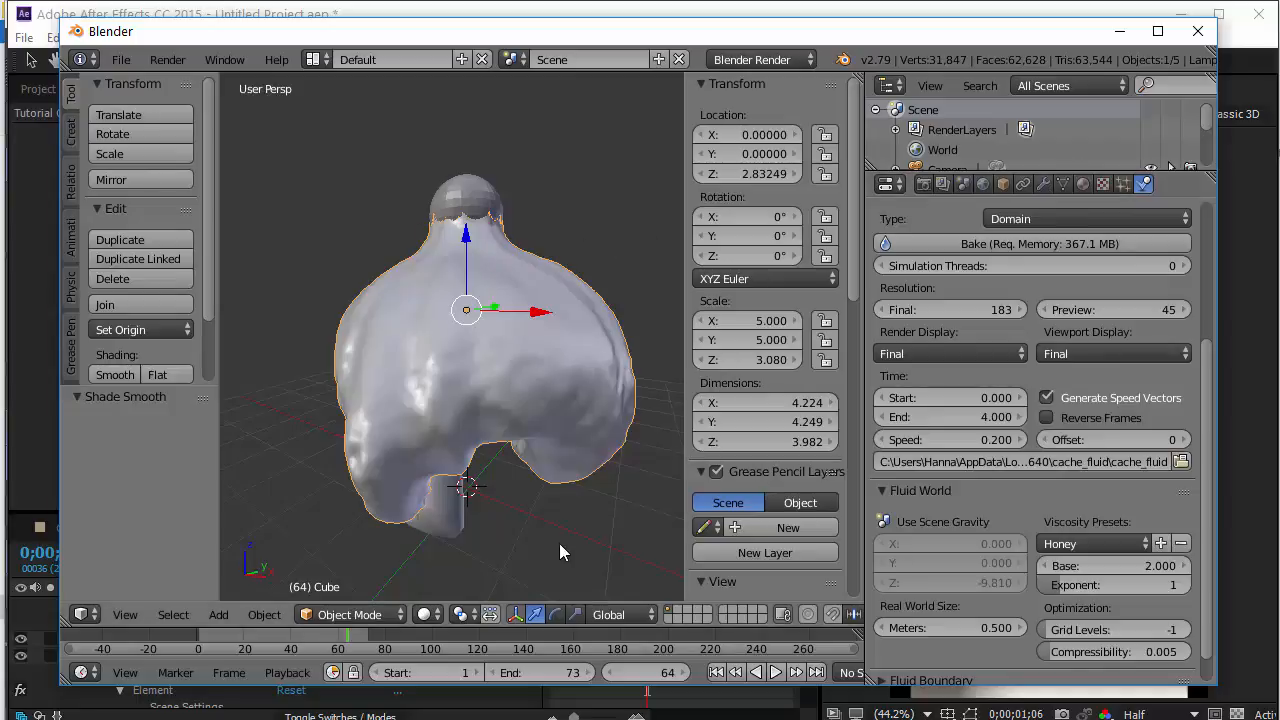
pyautogui.moveTo(559, 543); pyautogui.dragTo(540, 505, button='middle')
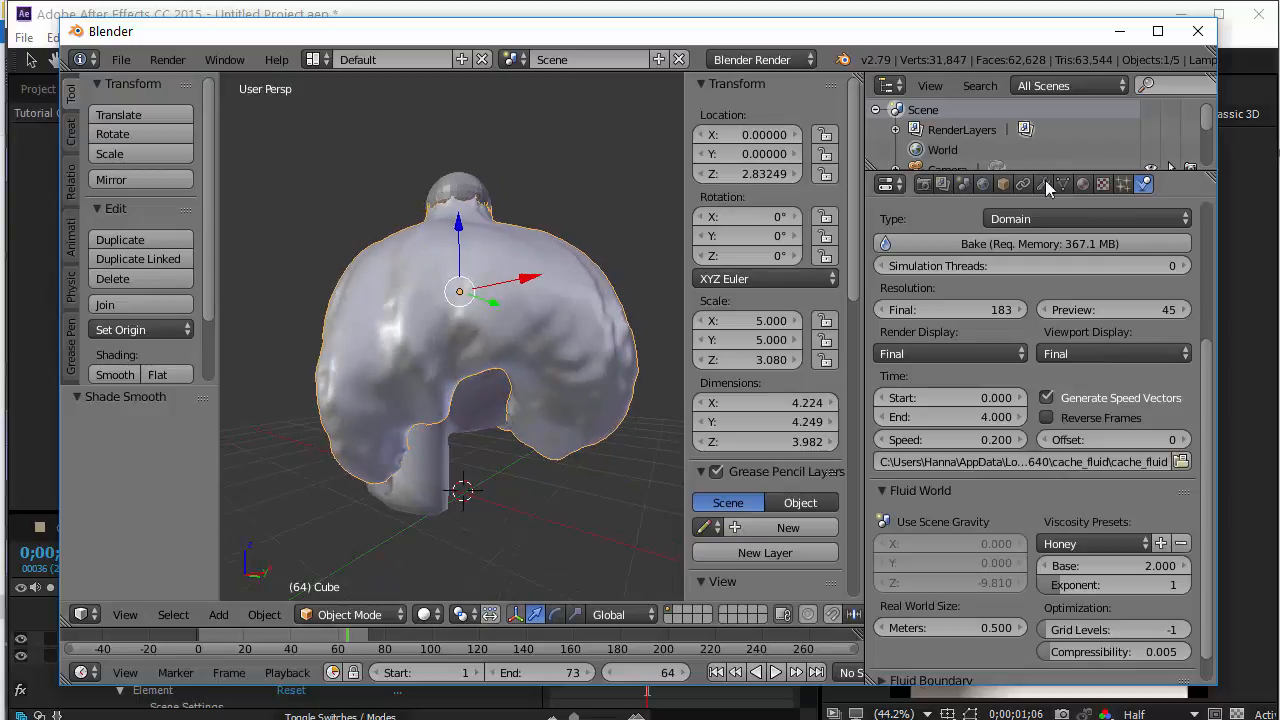
pyautogui.click(1083, 183)
pyautogui.rightClick(476, 193)
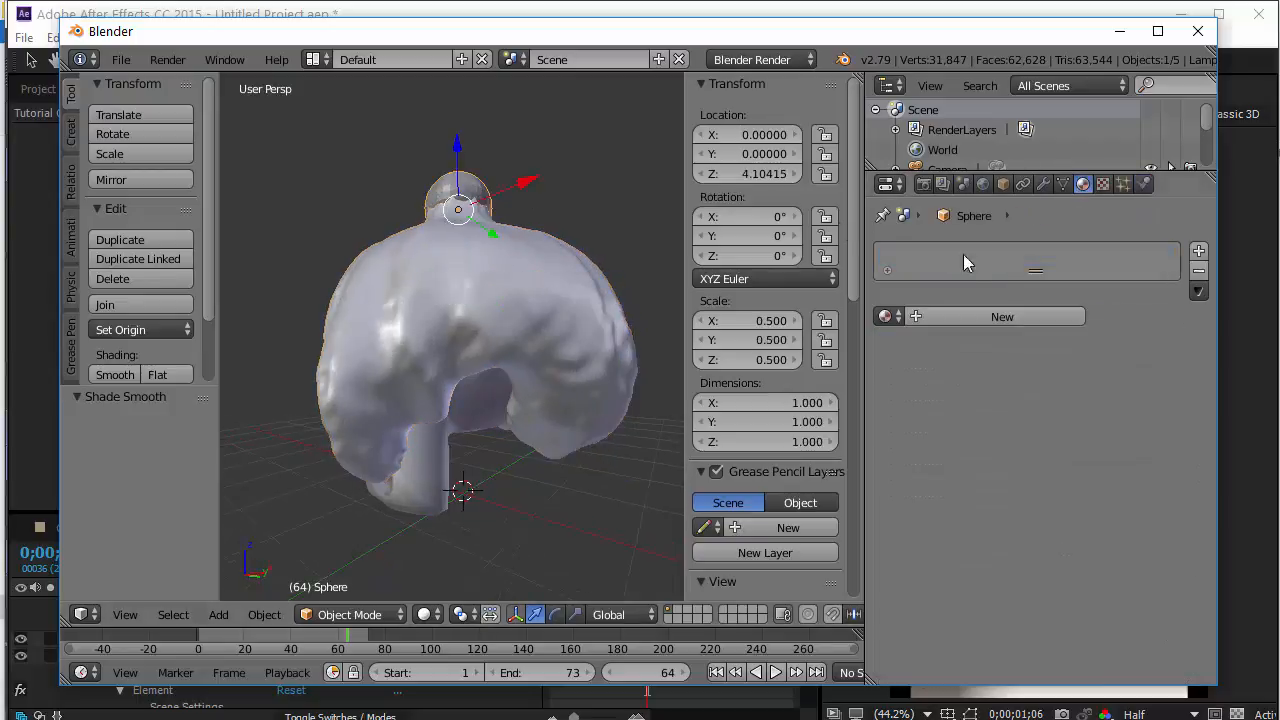
pyautogui.click(986, 315)
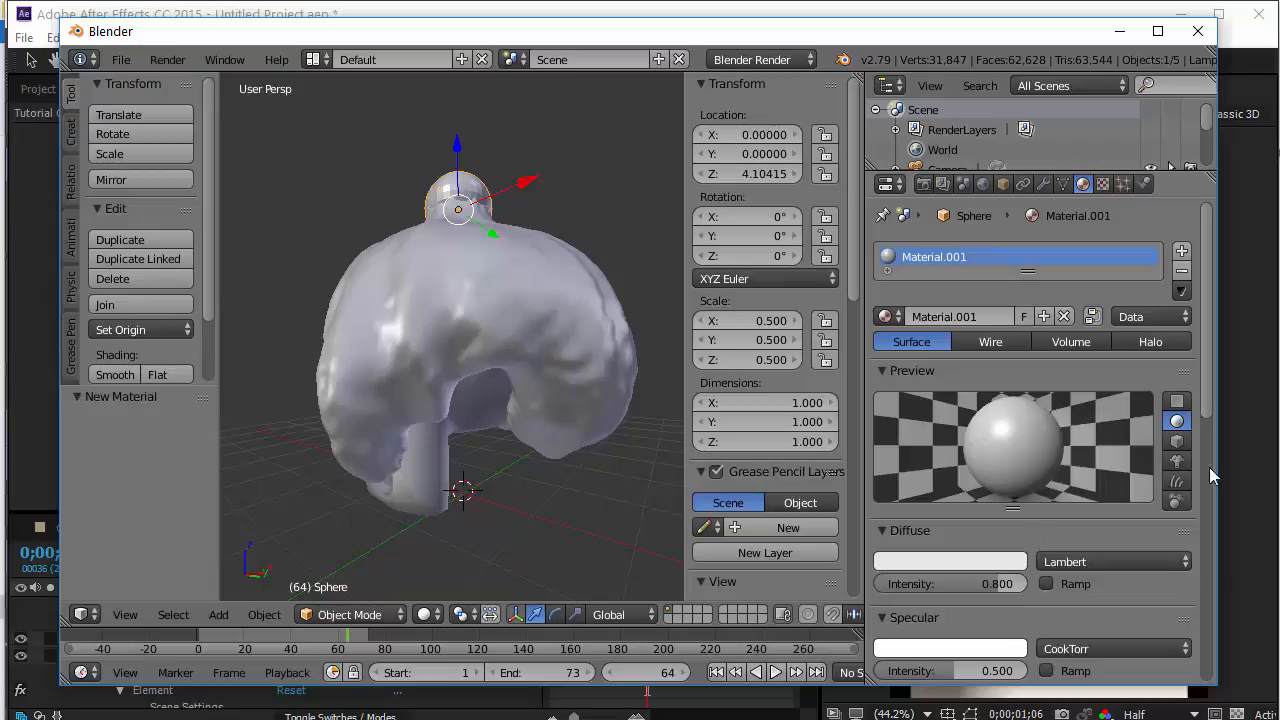
pyautogui.click(980, 562)
pyautogui.moveTo(940, 377); pyautogui.dragTo(852, 348)
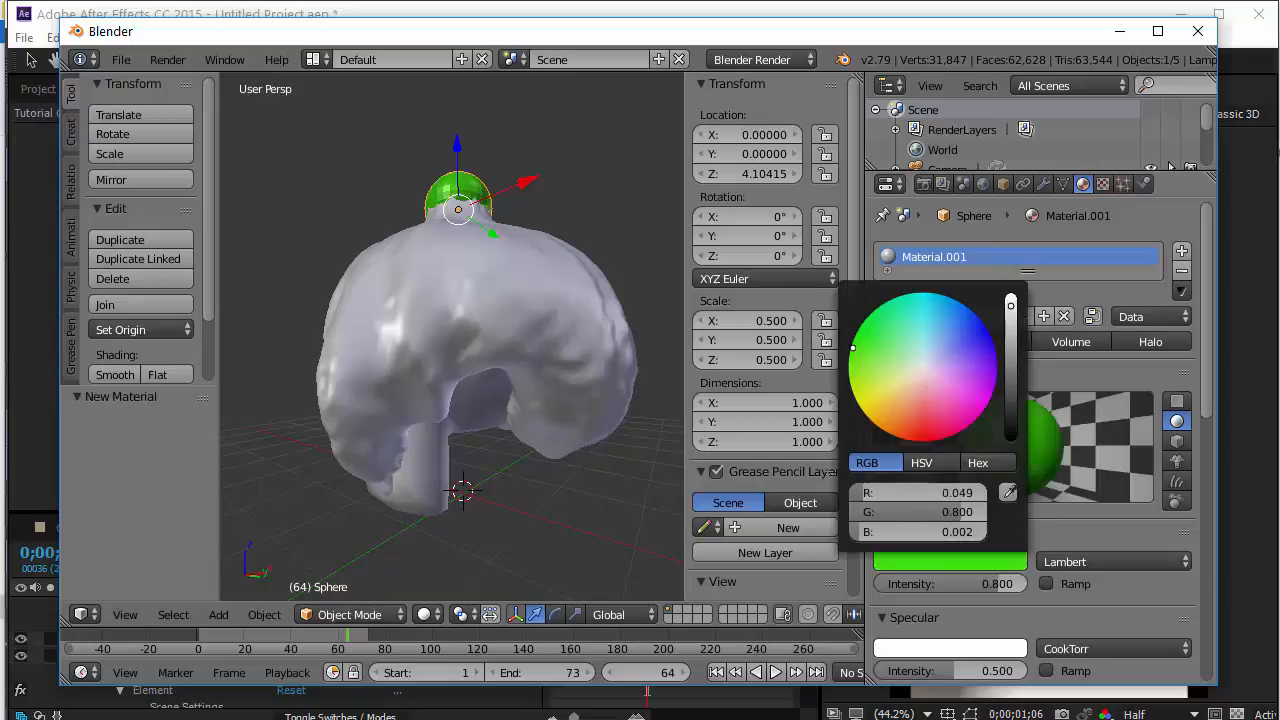
# Change the diffuse color of the fluid domain Cube's material to an orange-brown chocolate tone.
pyautogui.rightClick(590, 346)
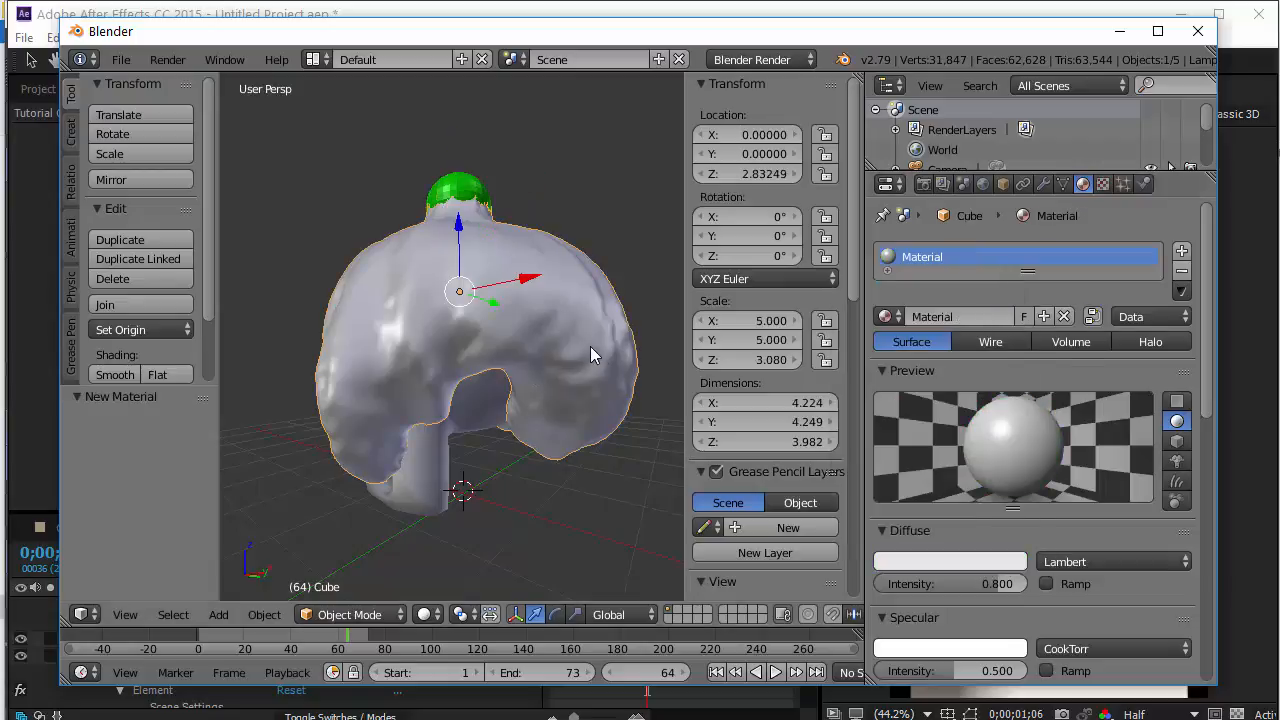
pyautogui.click(980, 561)
pyautogui.moveTo(922, 412)
pyautogui.mouseDown()
pyautogui.moveTo(880, 425)
pyautogui.moveTo(903, 438)
pyautogui.moveTo(904, 412)
pyautogui.mouseUp()
# Add a new default material to the Suzanne monkey head and scrub the animation to frame 39.
pyautogui.rightClick(430, 465)
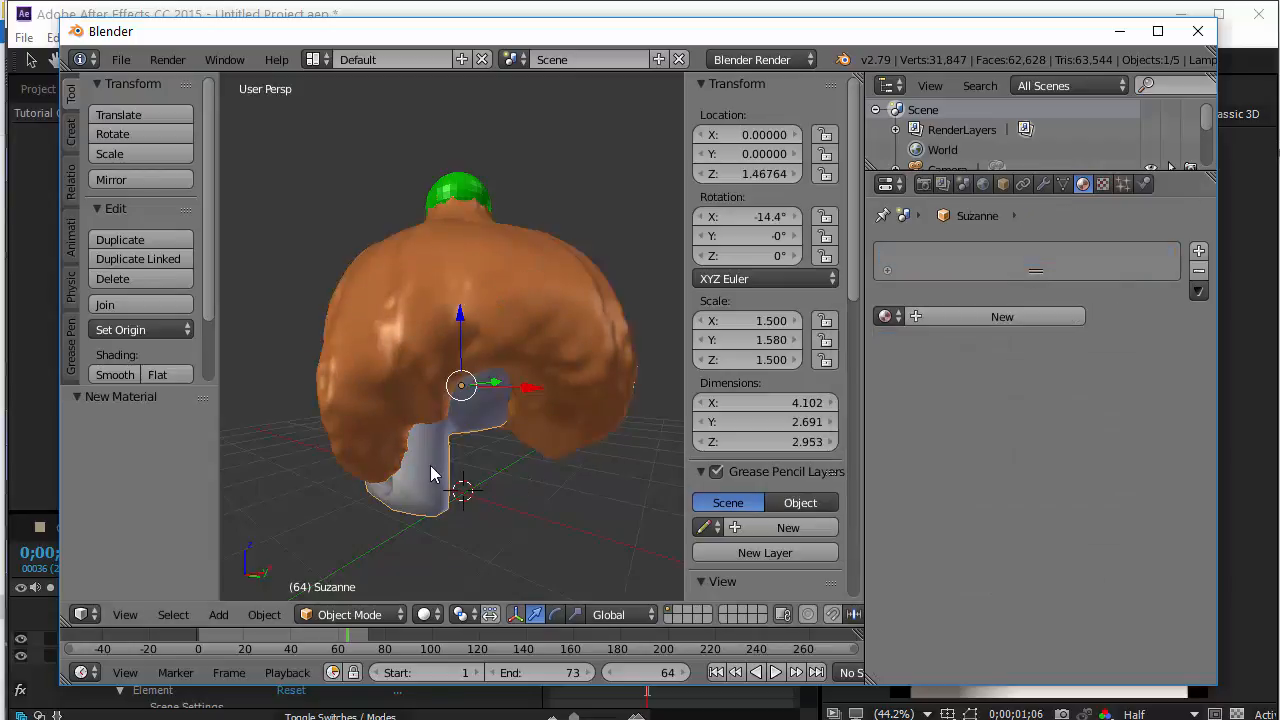
pyautogui.click(1030, 318)
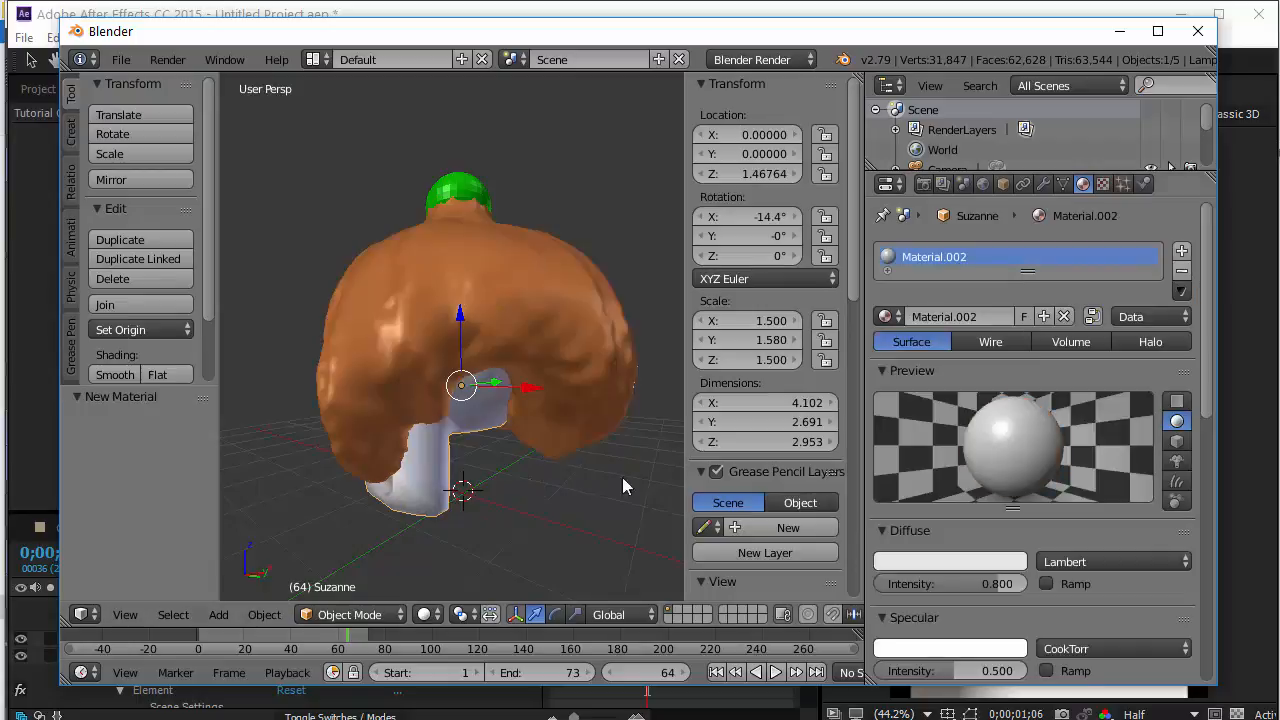
pyautogui.moveTo(528, 540); pyautogui.dragTo(611, 545, button='middle')
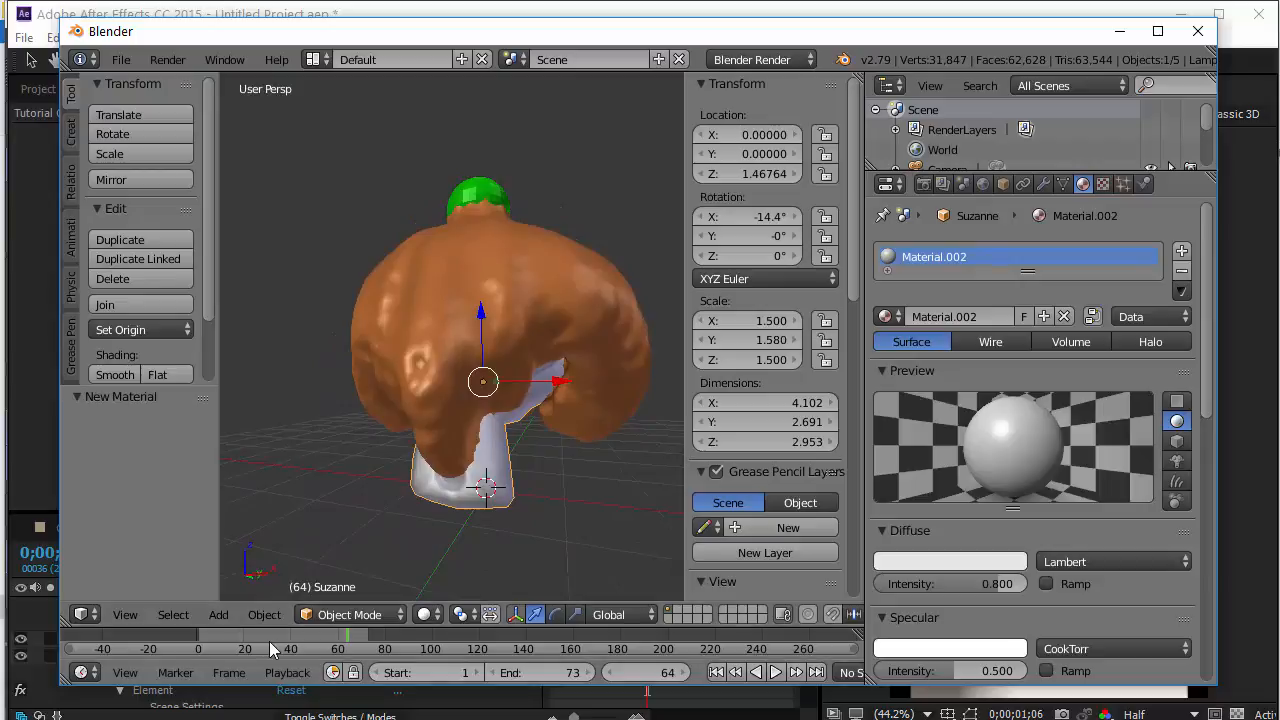
pyautogui.moveTo(242, 635); pyautogui.dragTo(288, 635)
# Start a Wavefront (.obj) export and create and open a new folder named "Export dari Blender" in D:\Client\Script.
pyautogui.click(121, 60)
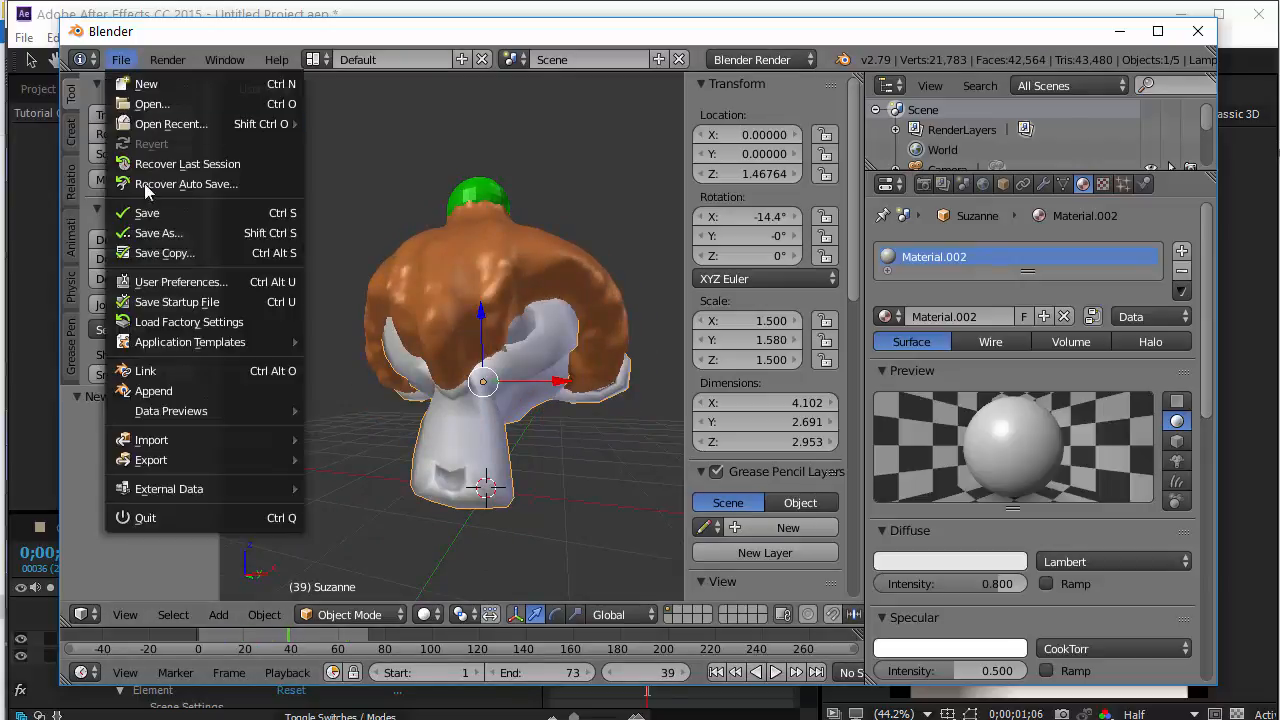
pyautogui.moveTo(205, 460)
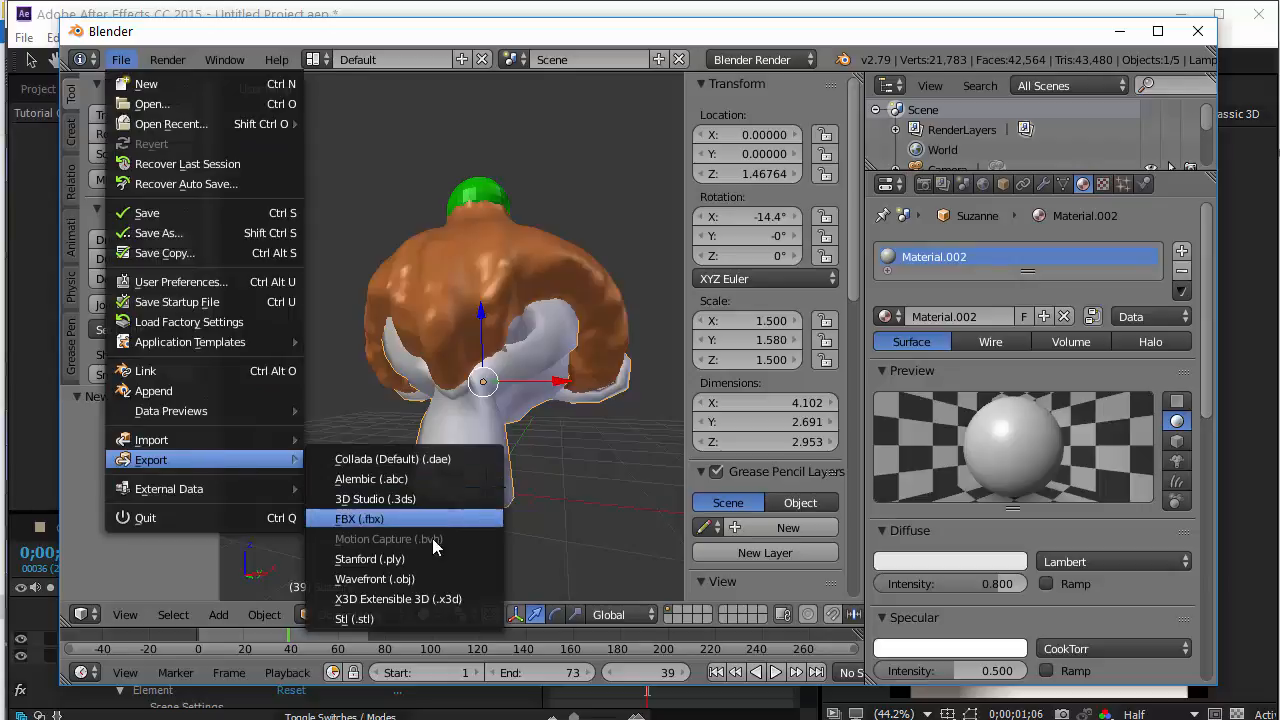
pyautogui.click(430, 578)
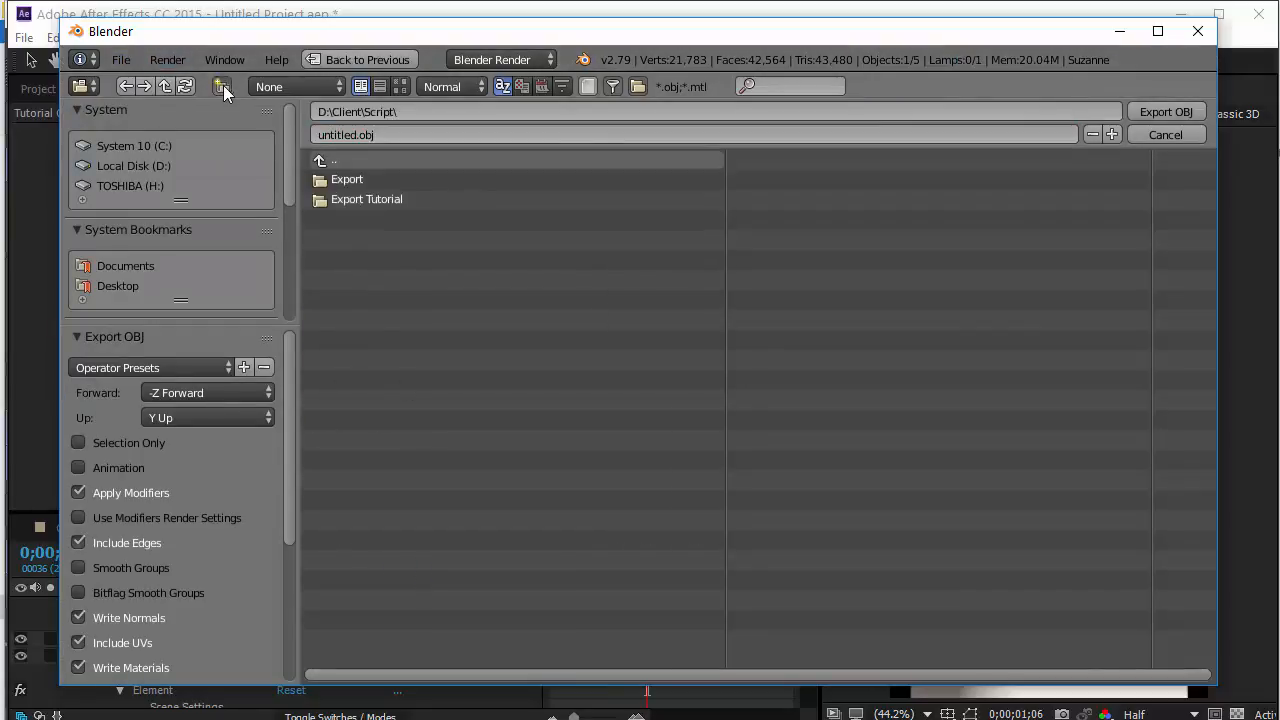
pyautogui.click(222, 87)
pyautogui.write('Export dari Blender')
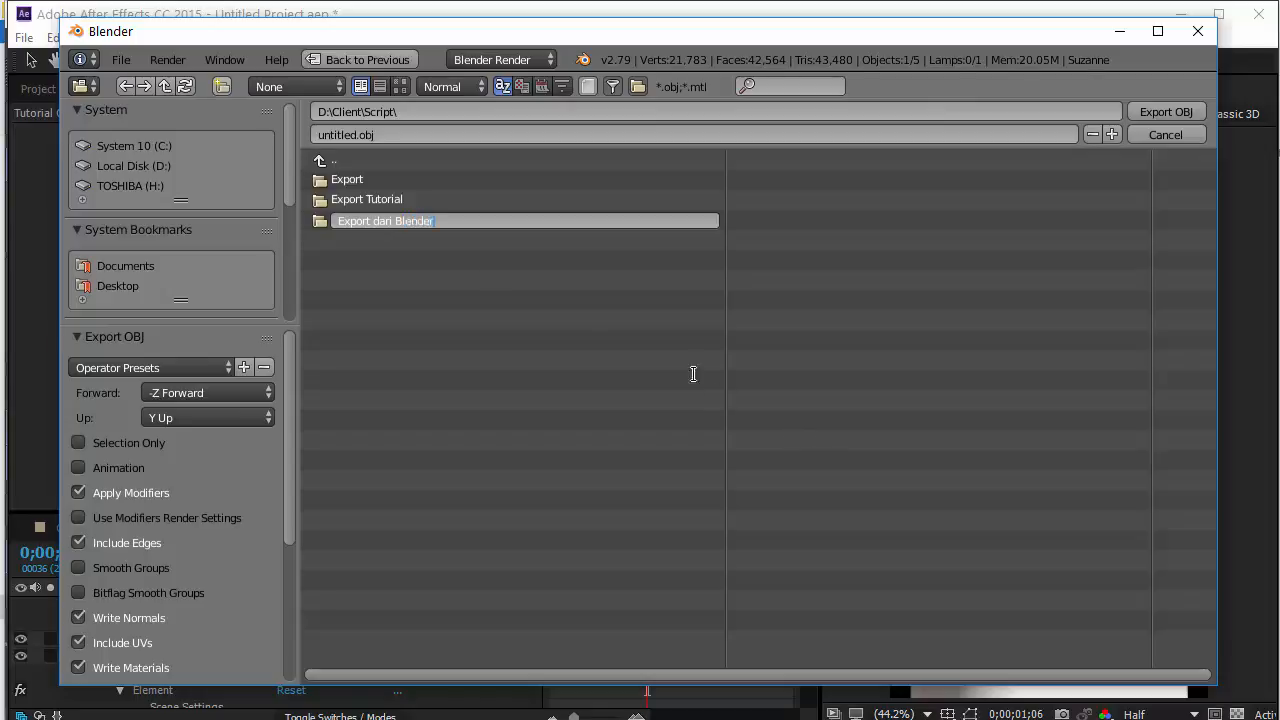
pyautogui.press('Return')
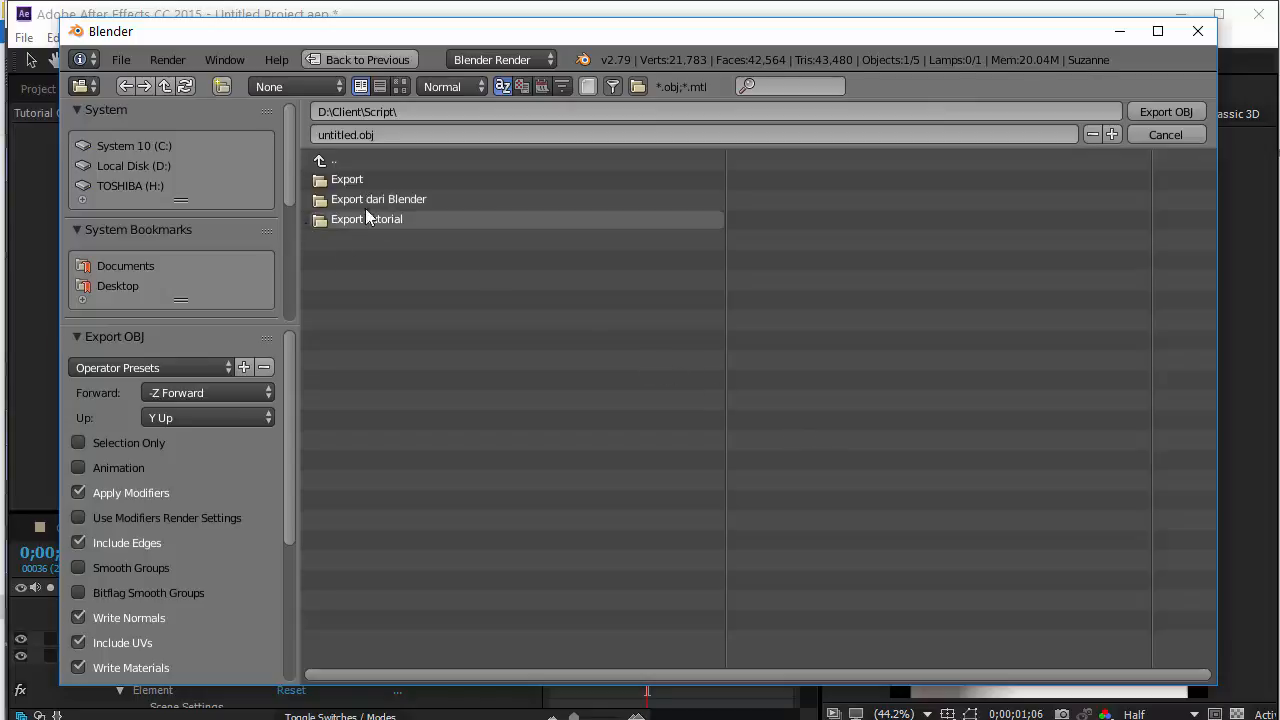
pyautogui.doubleClick(397, 198)
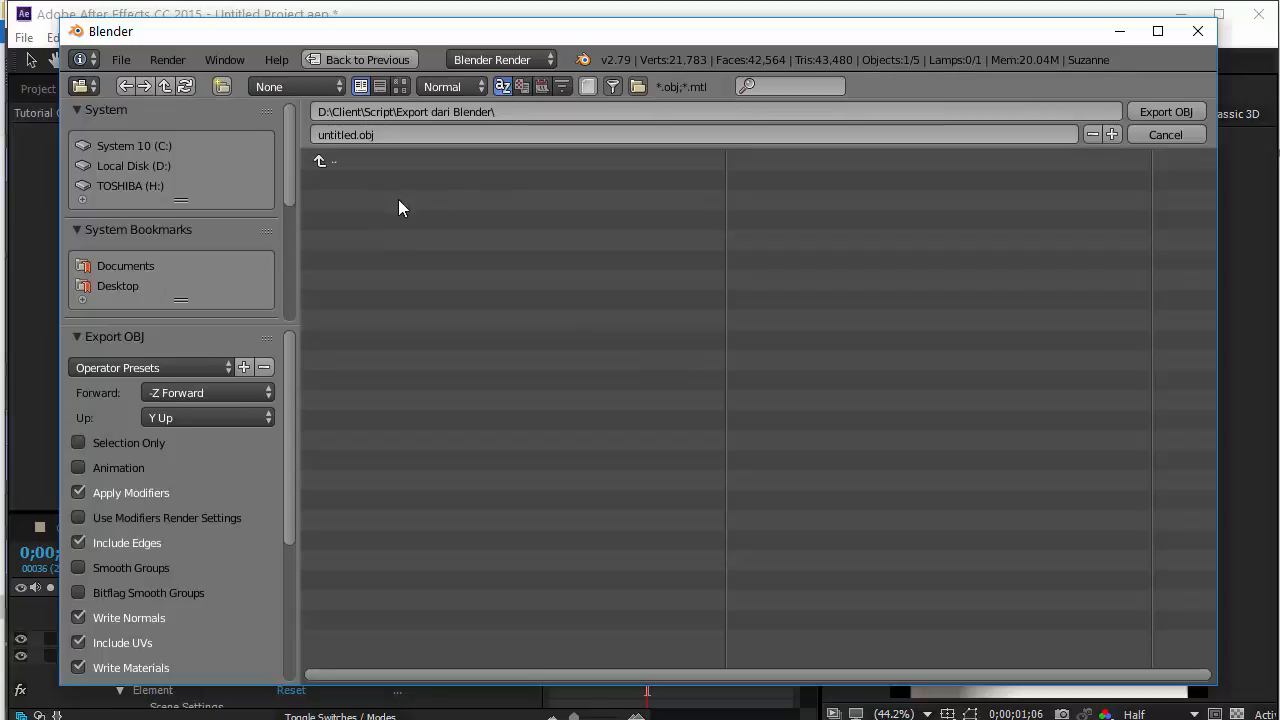
# Name the export file "monkey choco", enable Animation and export the OBJ sequence.
pyautogui.click(390, 132)
pyautogui.write('monkey choco')
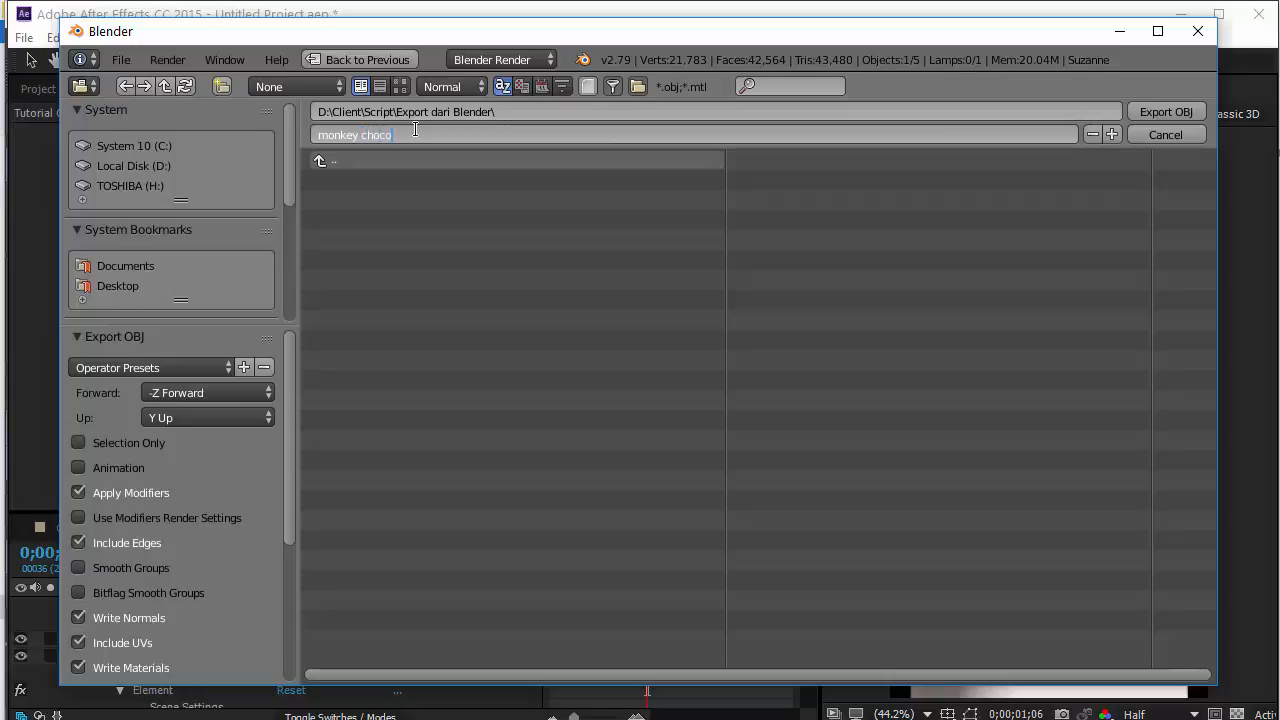
pyautogui.press('Return')
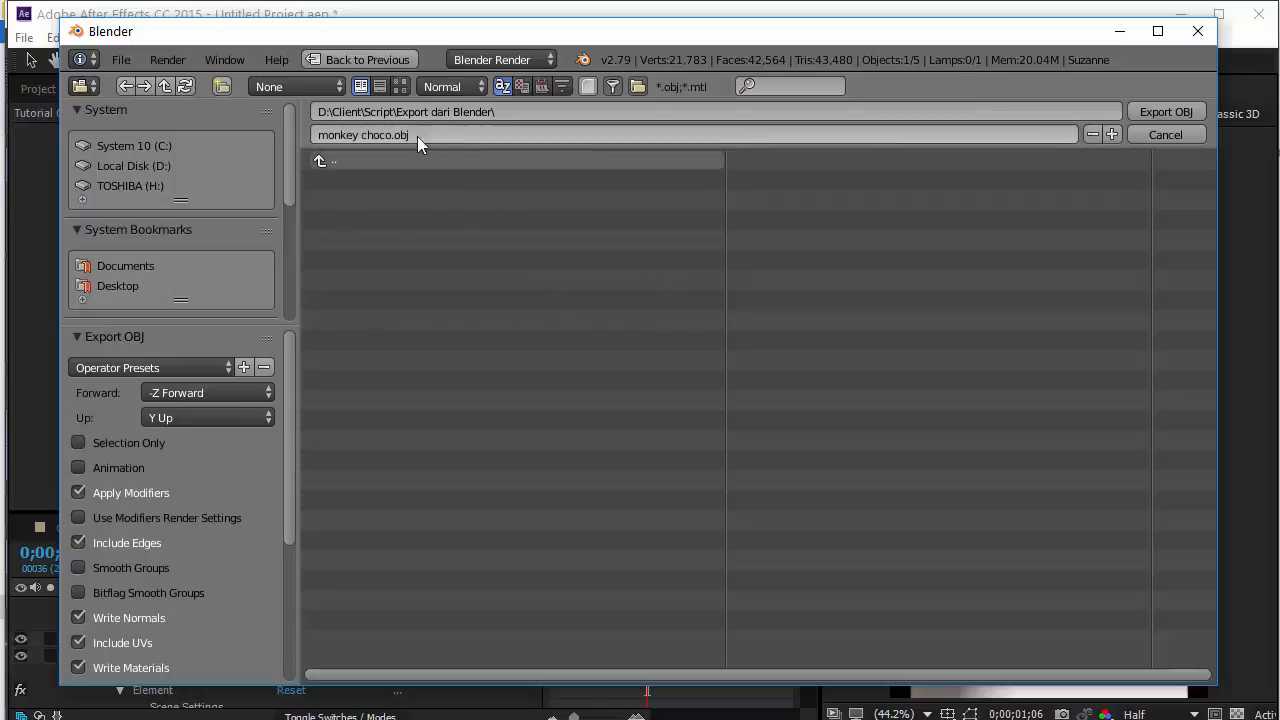
pyautogui.click(79, 468)
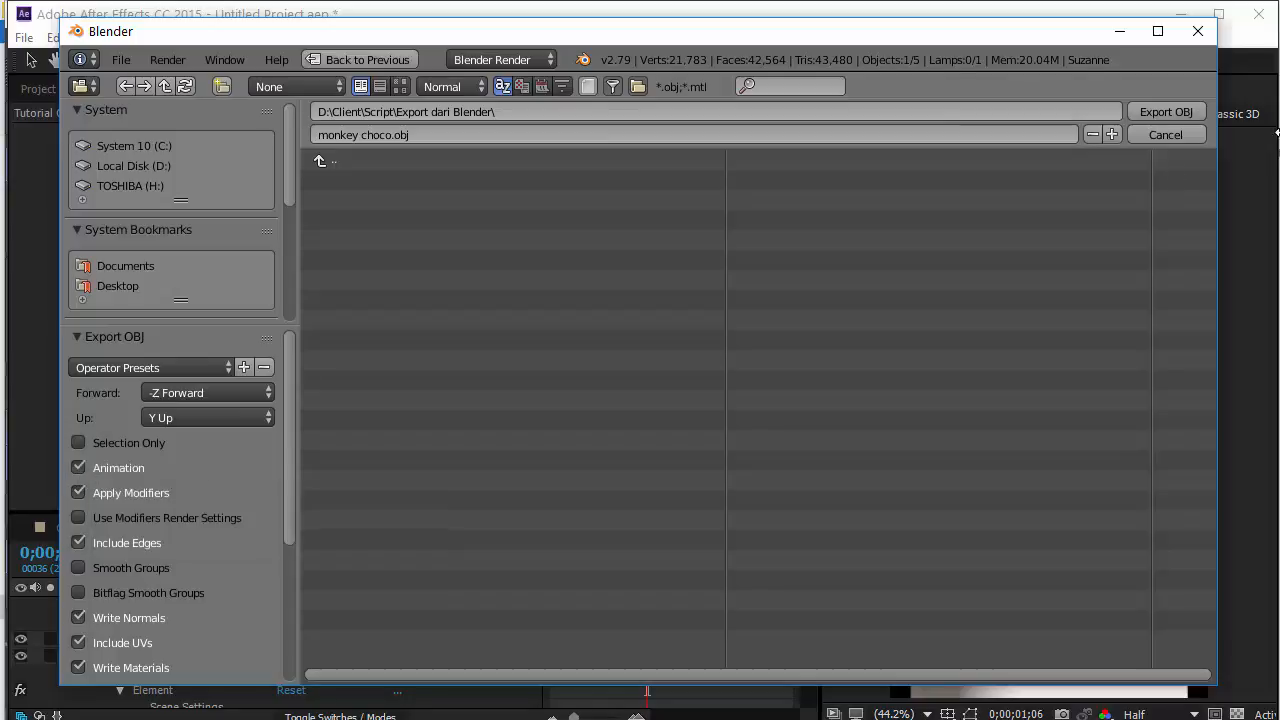
pyautogui.click(1160, 114)
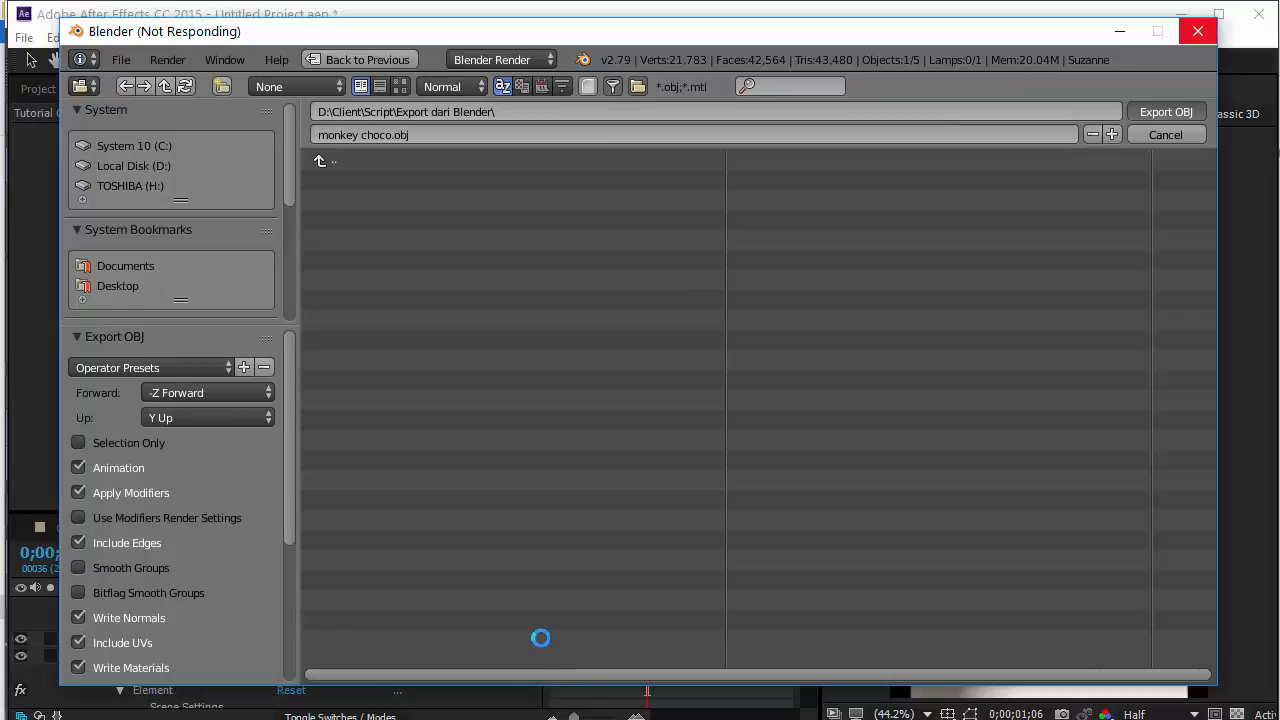
# Switch to File Explorer and look through the OBJ and MTL files in the Export dari Blender folder.
pyautogui.moveTo(467, 719)
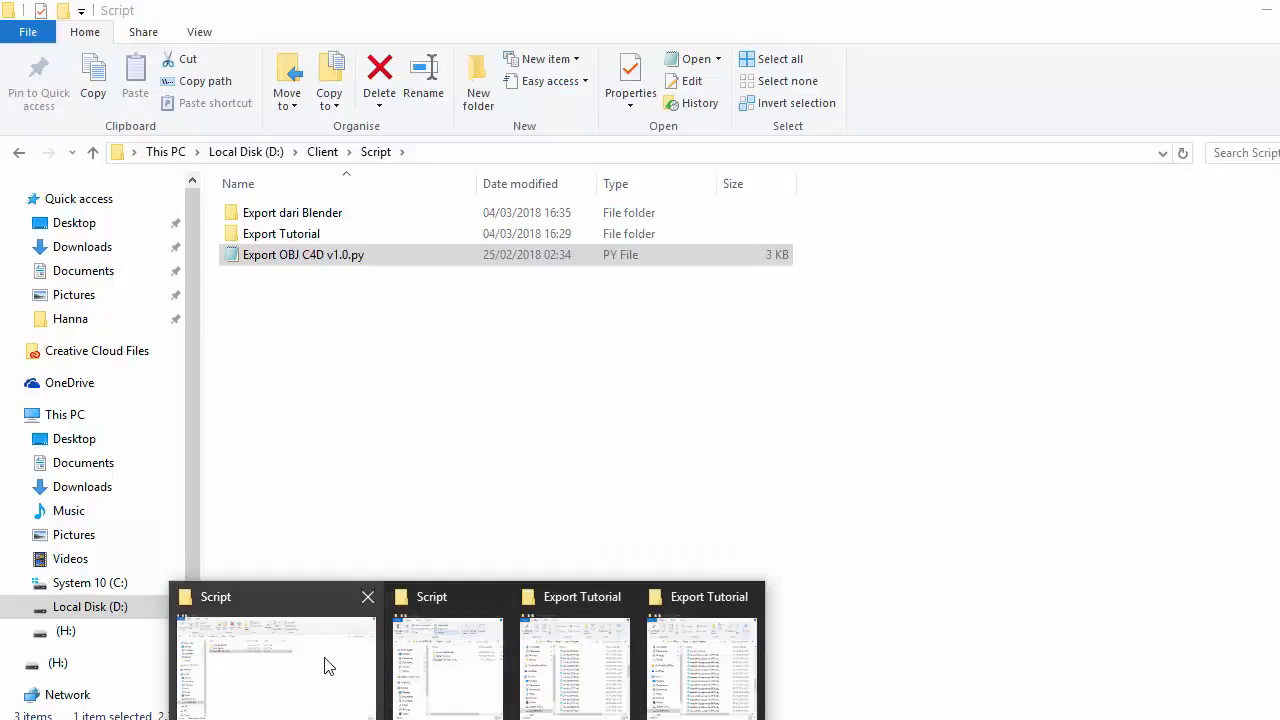
pyautogui.click(329, 663)
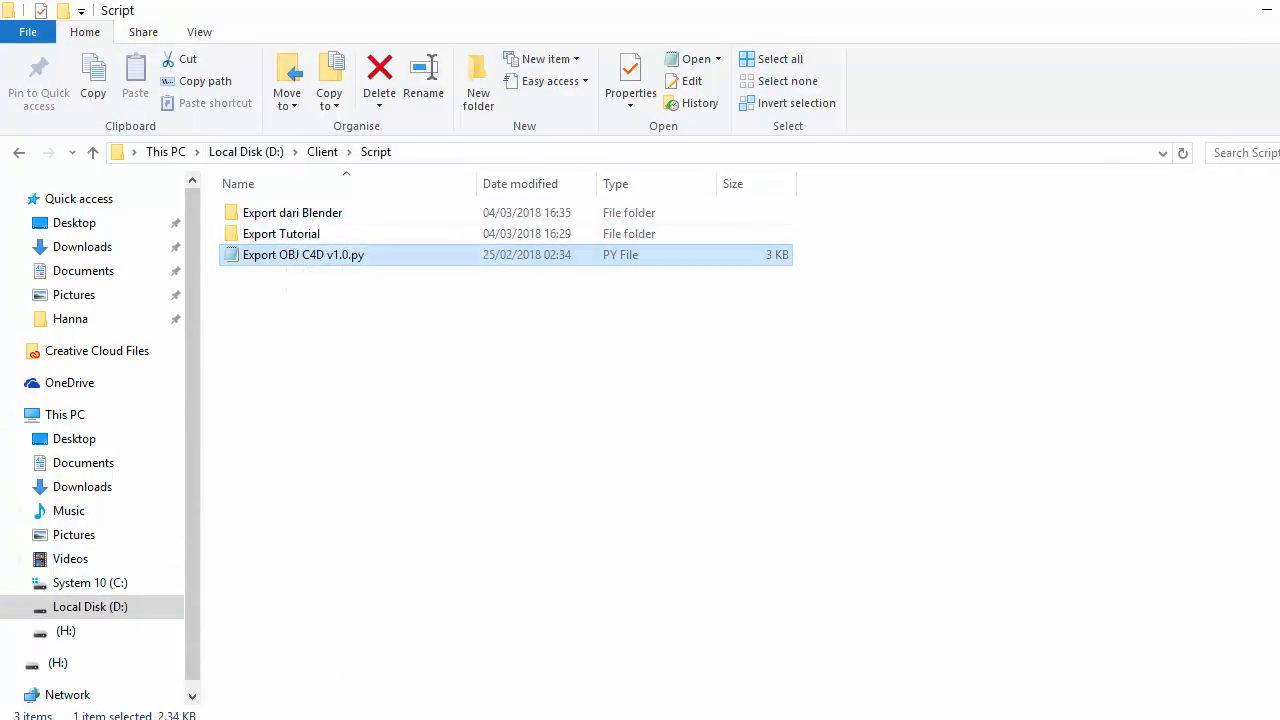
pyautogui.doubleClick(351, 213)
pyautogui.scroll(-10, 490, 470)
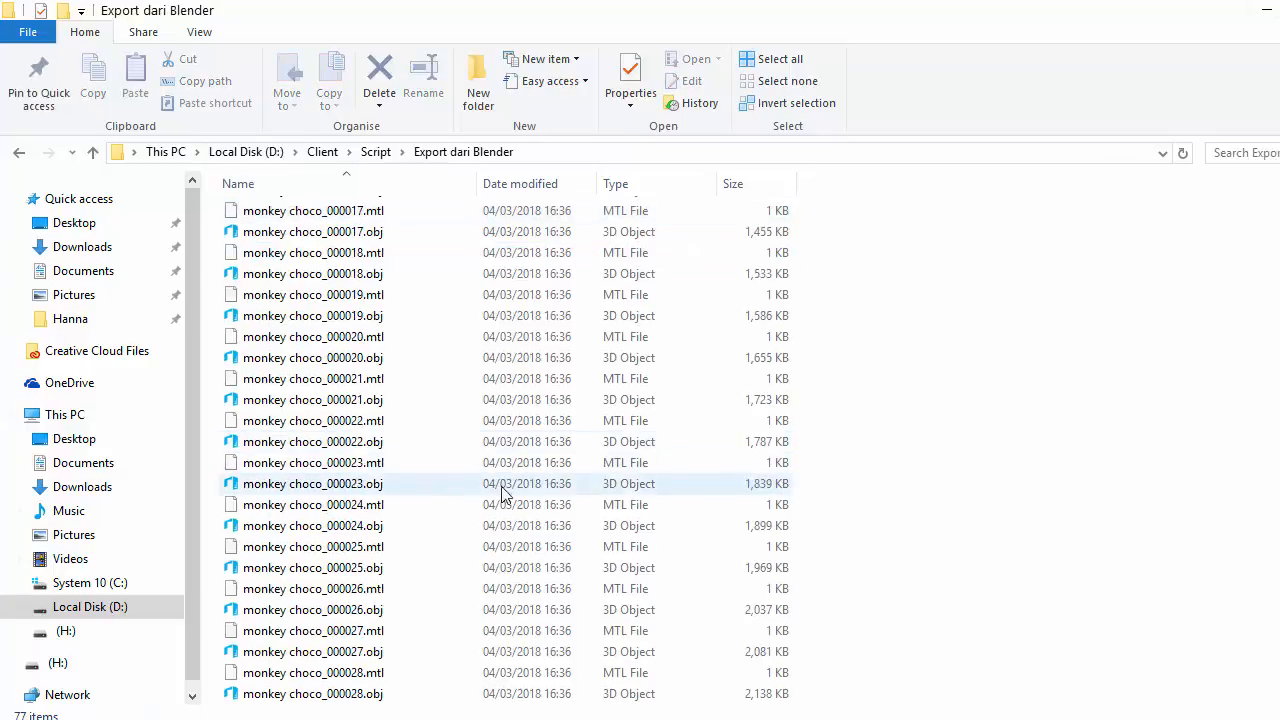
pyautogui.scroll(-8, 480, 600)
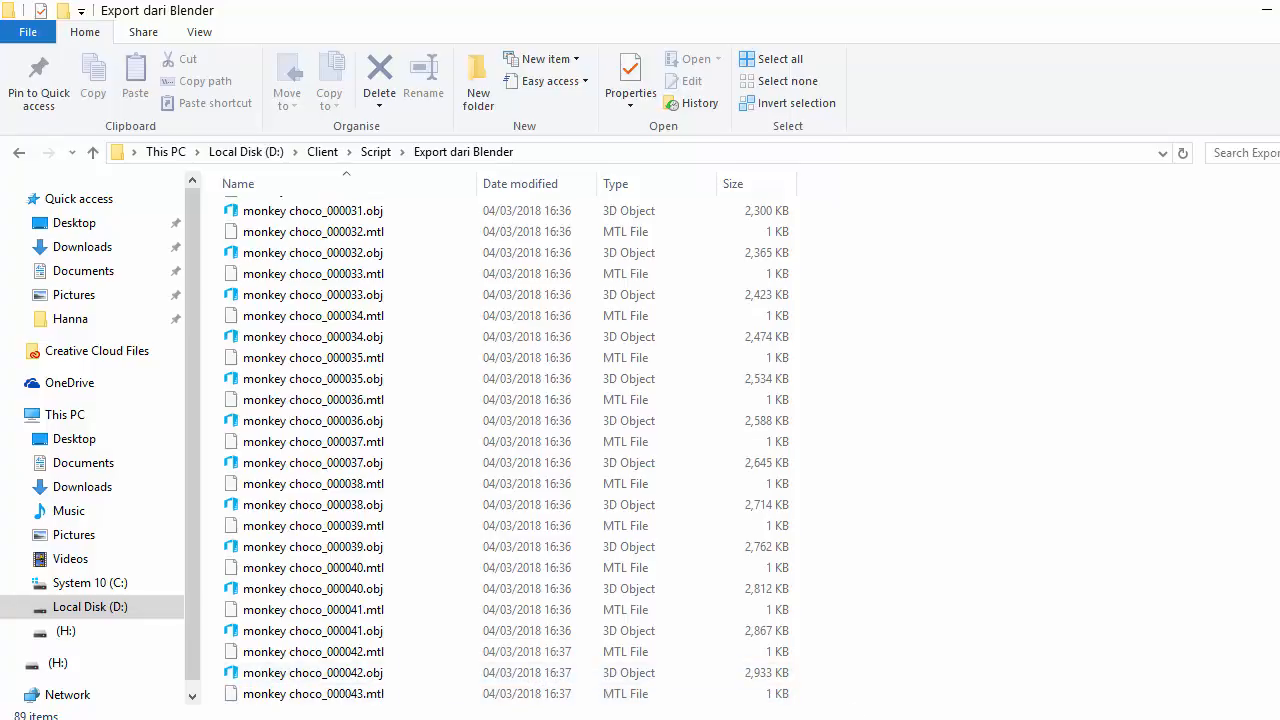
# Check on Blender's export, then return to the Export dari Blender folder in a smaller window and examine the newest files.
pyautogui.click(856, 717)
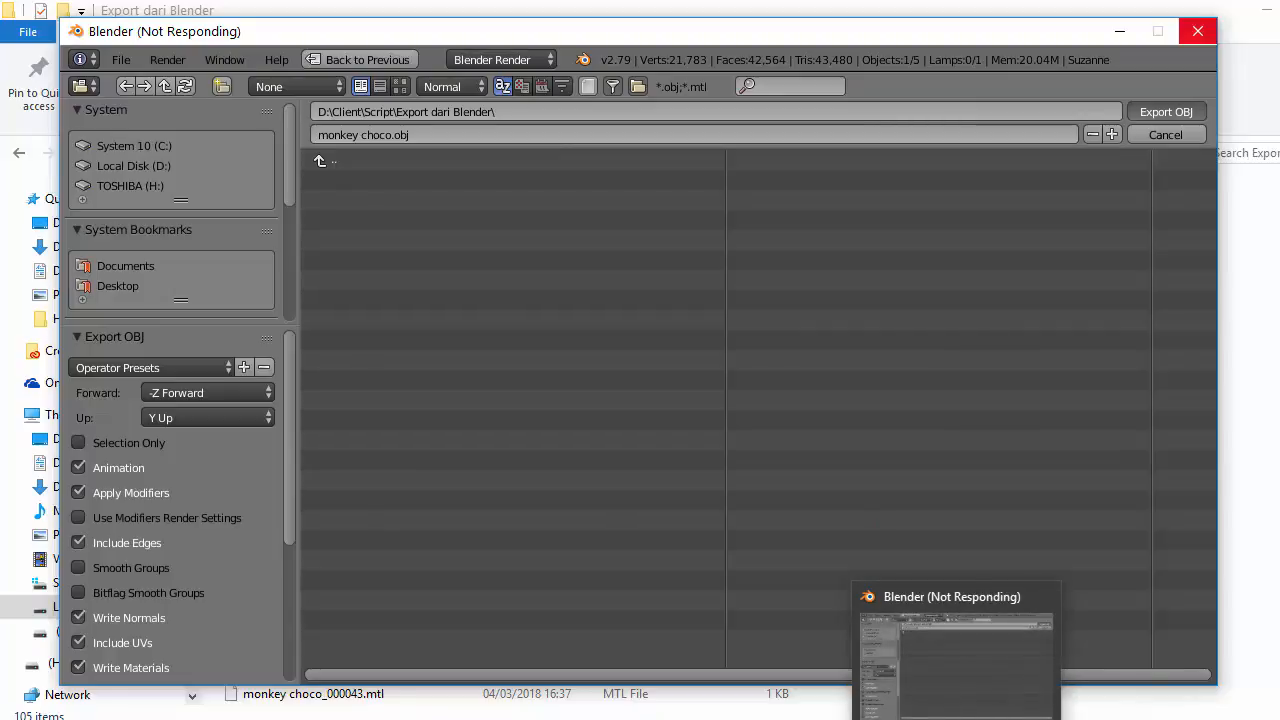
pyautogui.moveTo(466, 719)
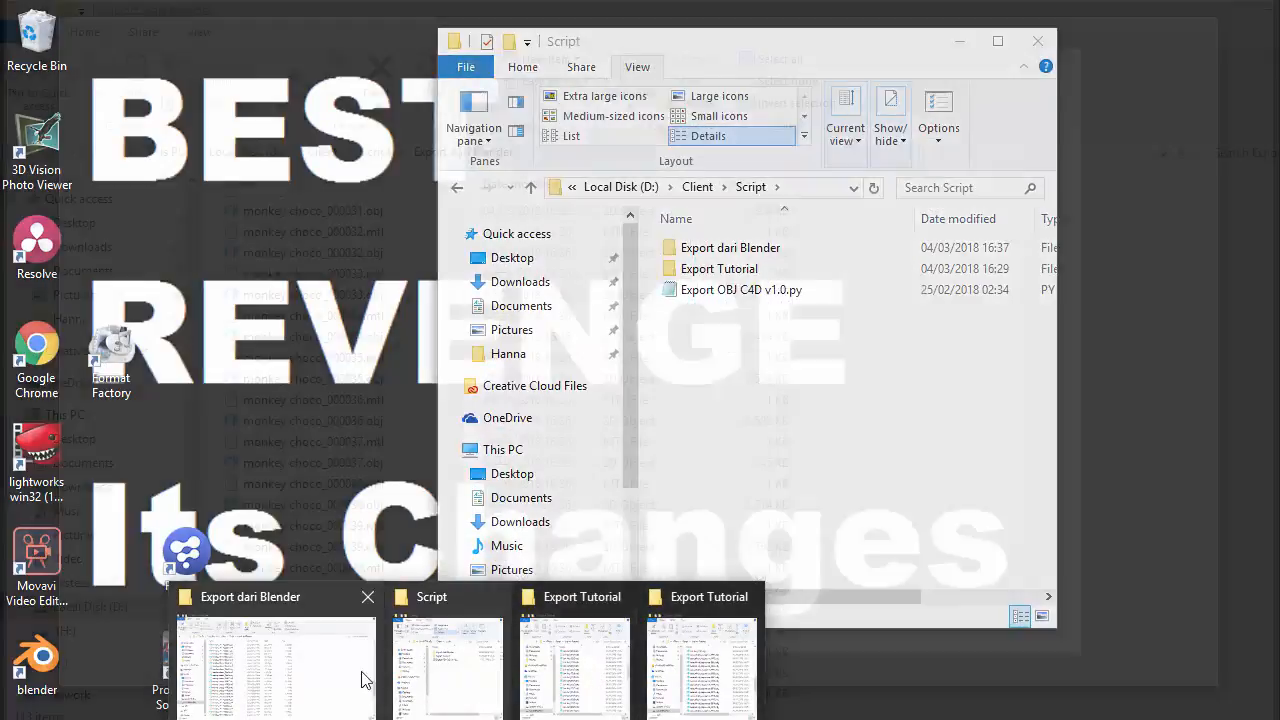
pyautogui.click(365, 680)
pyautogui.scroll(-10, 643, 514)
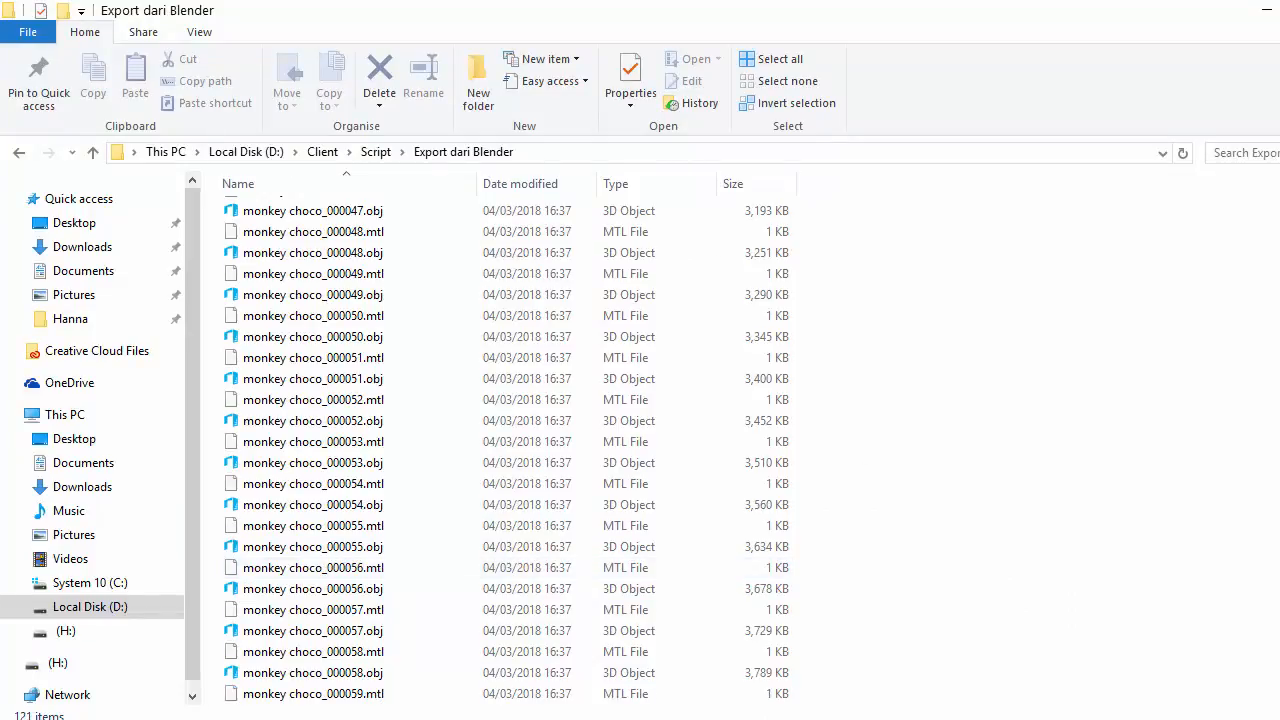
pyautogui.click(1279, 10)
pyautogui.moveTo(907, 112); pyautogui.dragTo(767, 32)
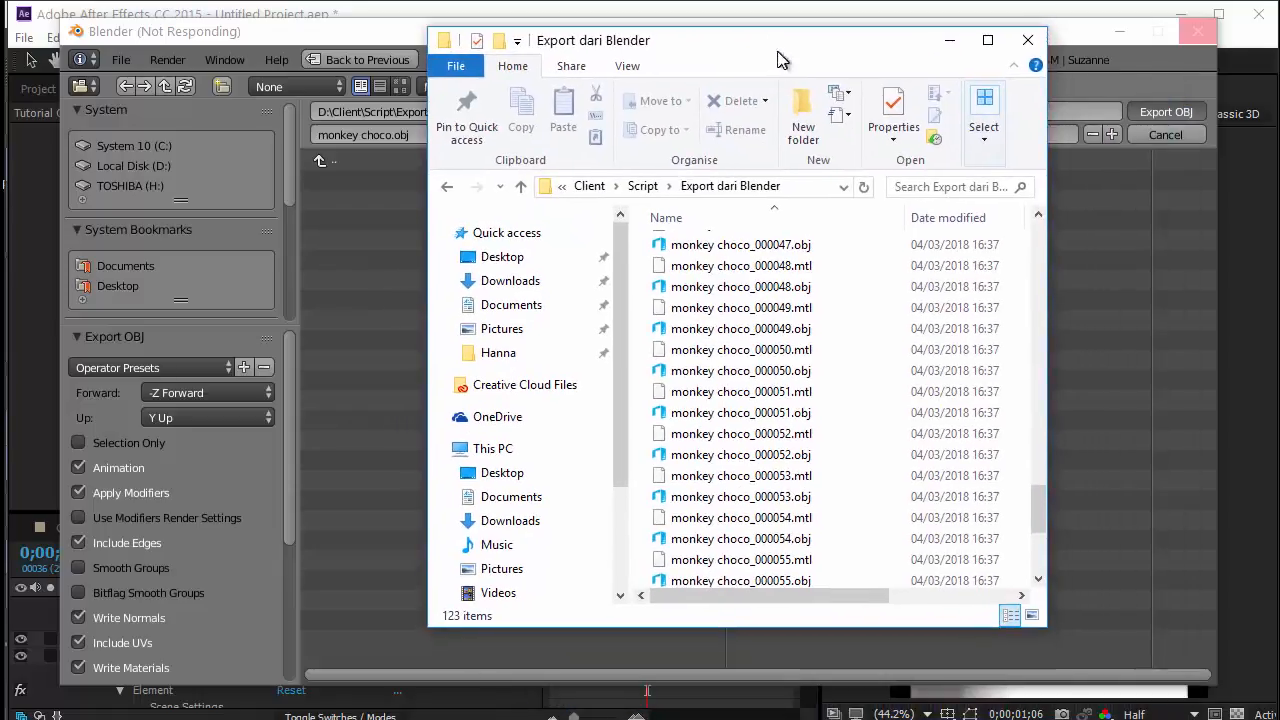
pyautogui.moveTo(1037, 514); pyautogui.dragTo(1040, 582)
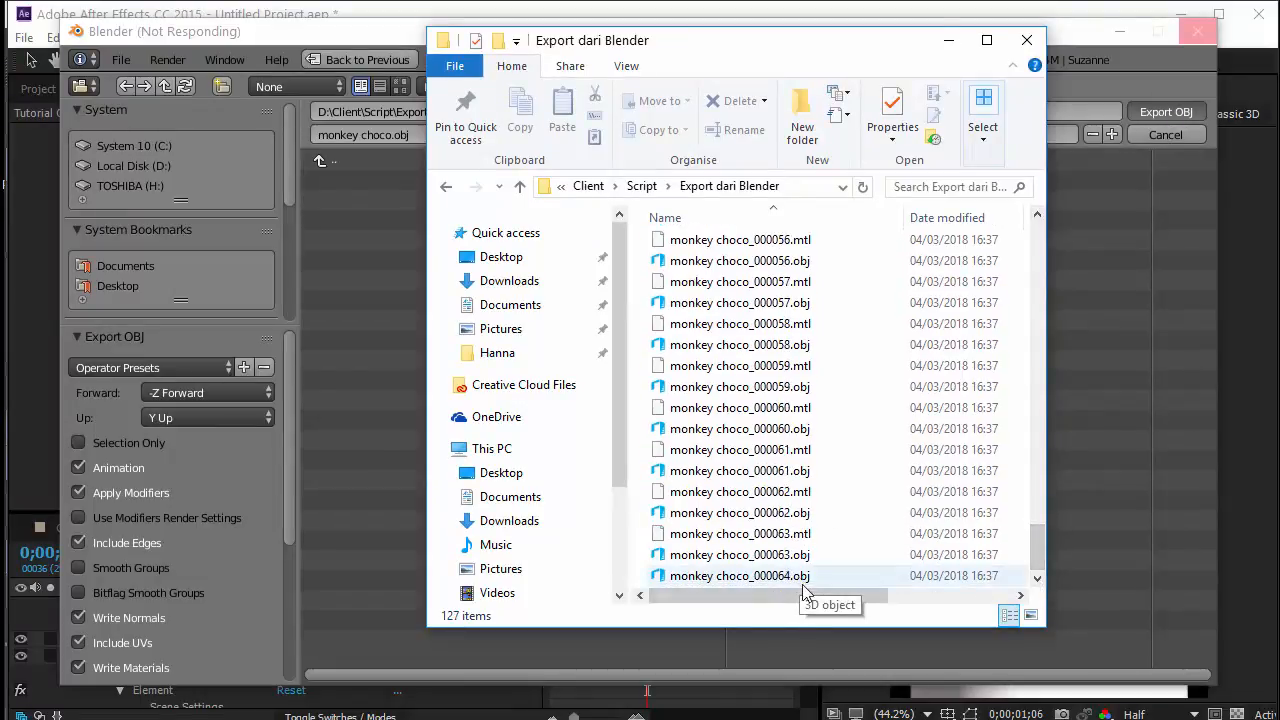
# Close the extra Script and Export Tutorial Explorer windows and check the last exported frames in the Export dari Blender folder.
pyautogui.hotkey('alt', 'Tab')
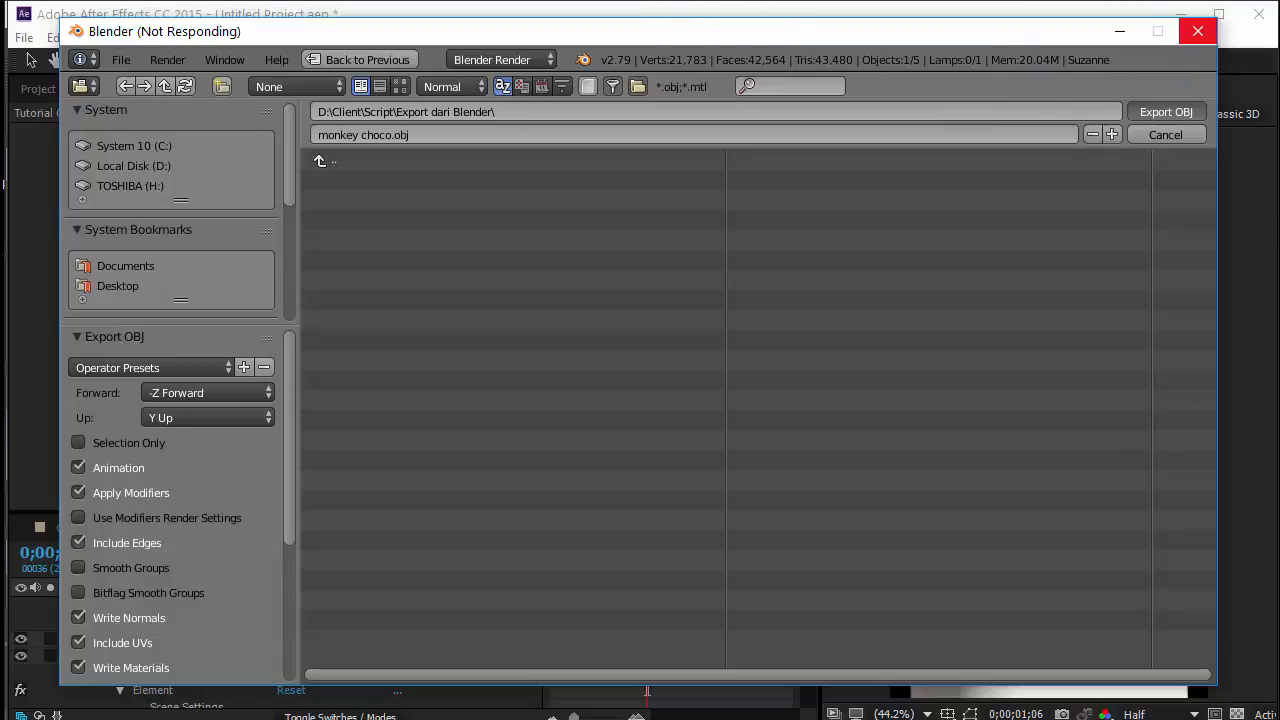
pyautogui.click(443, 598)
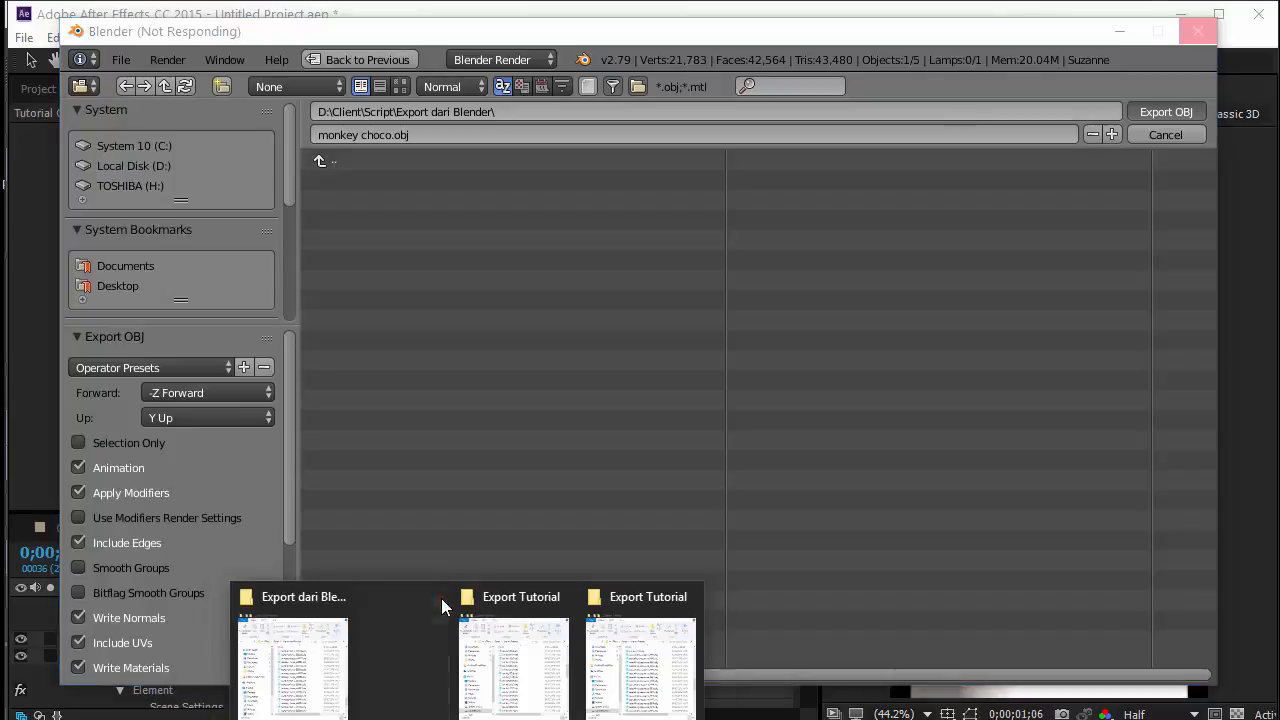
pyautogui.click(509, 597)
pyautogui.click(574, 597)
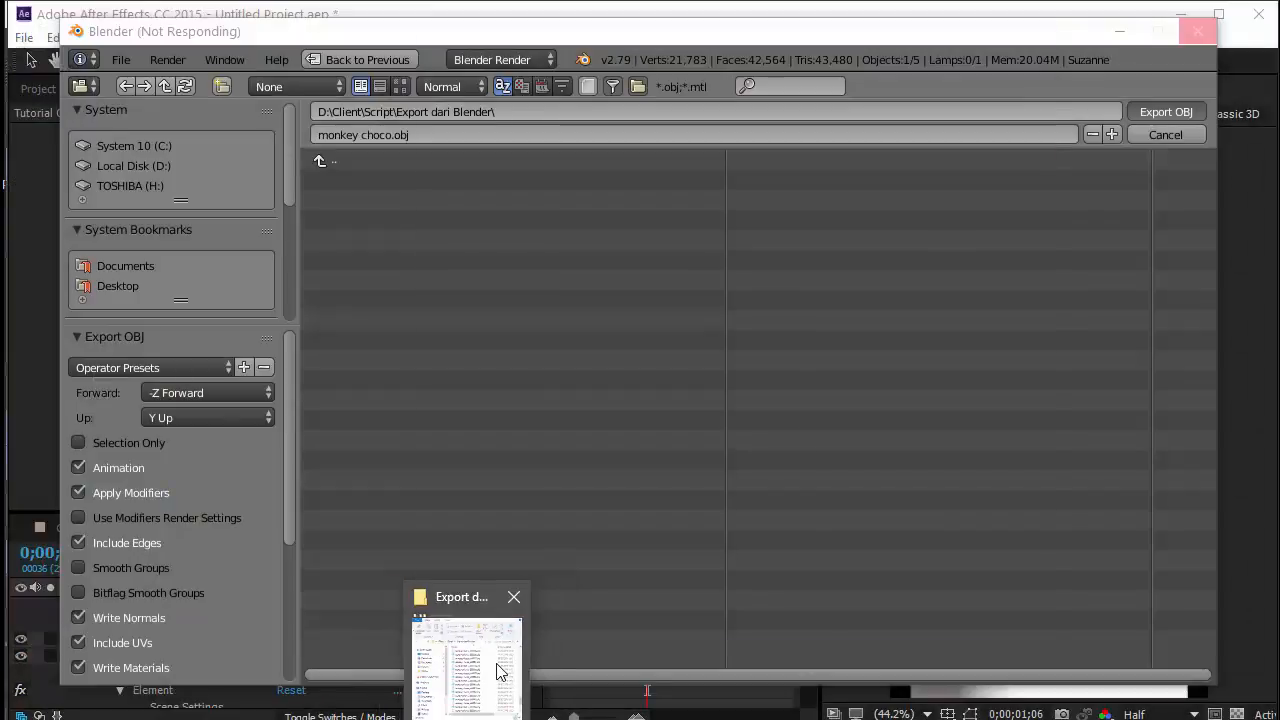
pyautogui.click(500, 672)
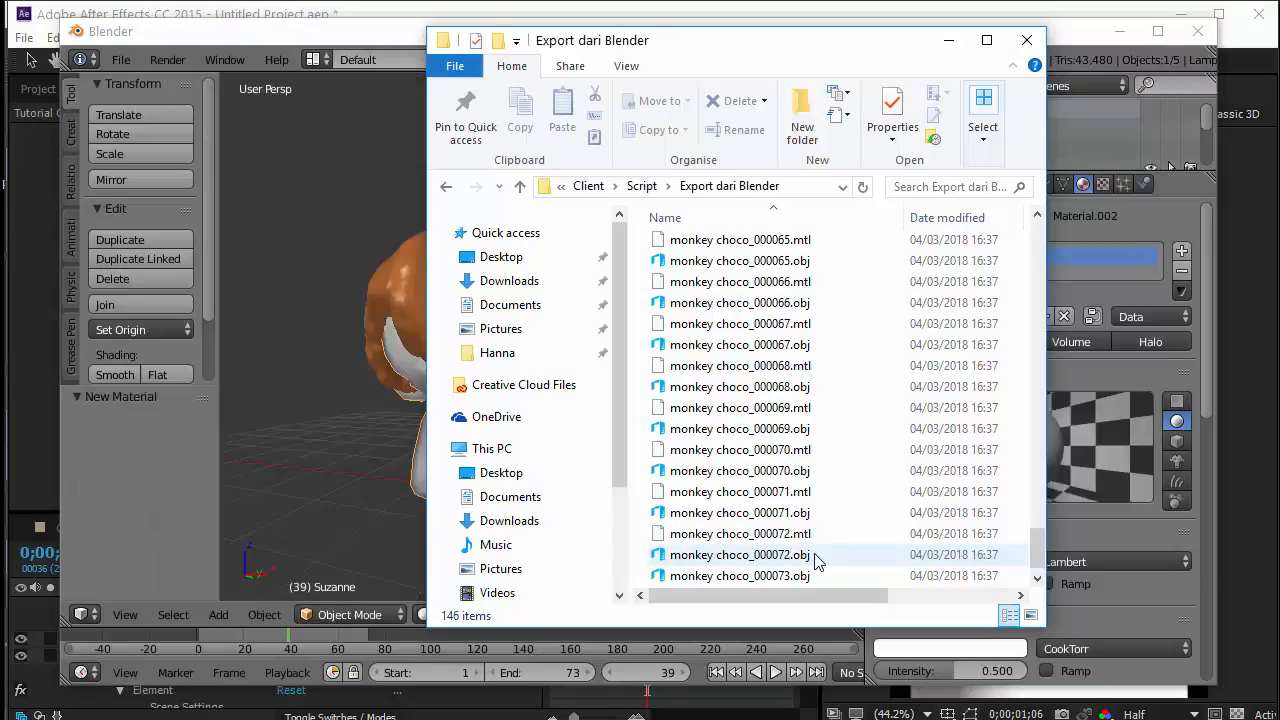
pyautogui.scroll(-1, 800, 545)
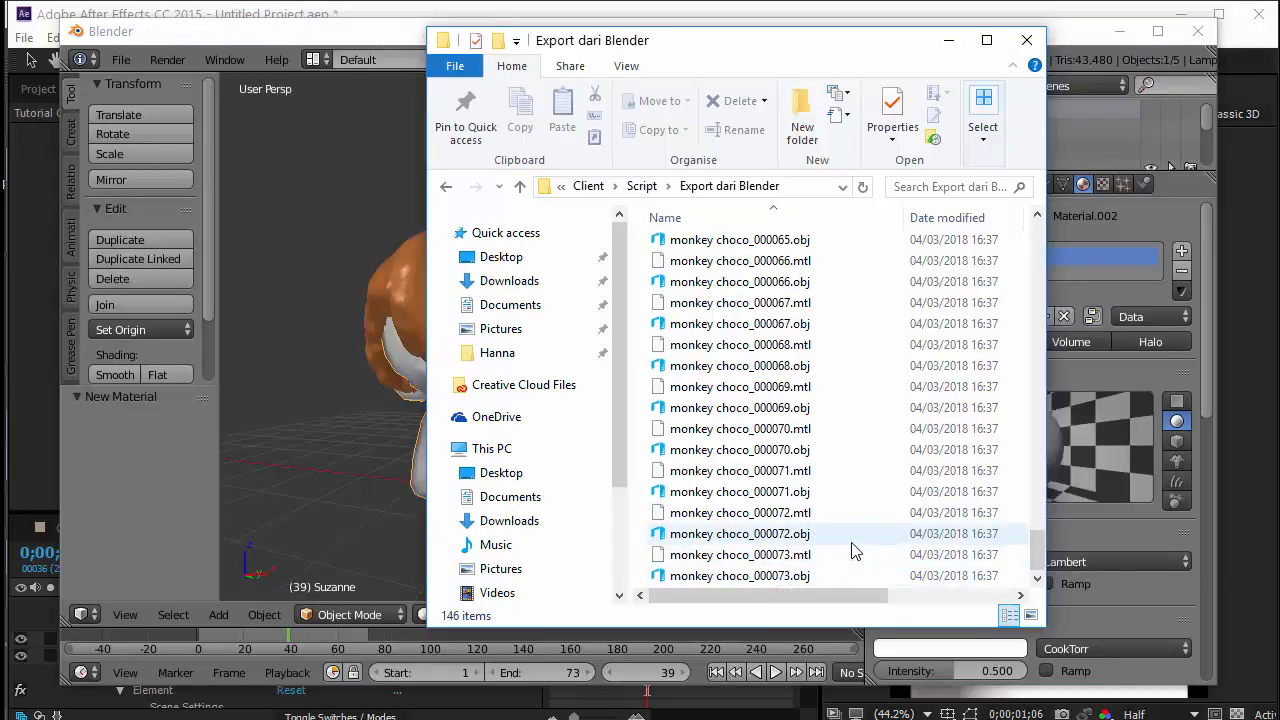
# Switch back to Blender, scrub the fluid simulation to frame 73 and switch to After Effects.
pyautogui.click(319, 636)
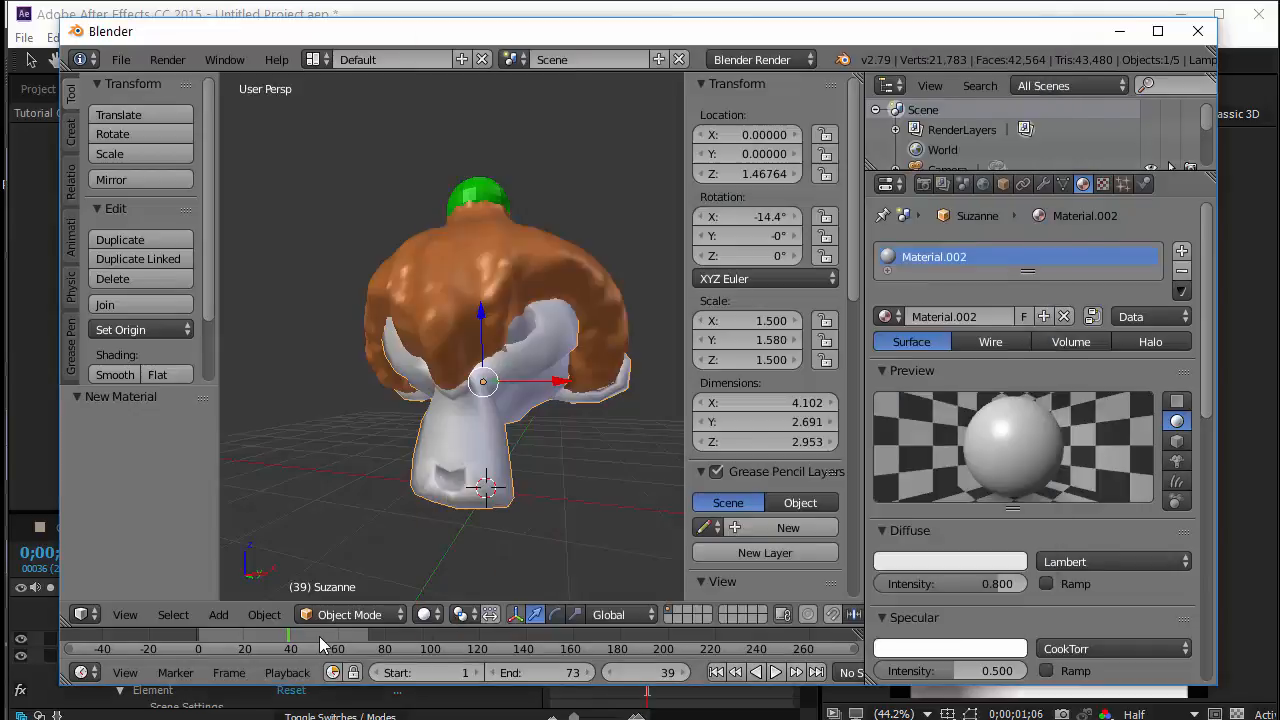
pyautogui.moveTo(344, 633); pyautogui.dragTo(369, 639)
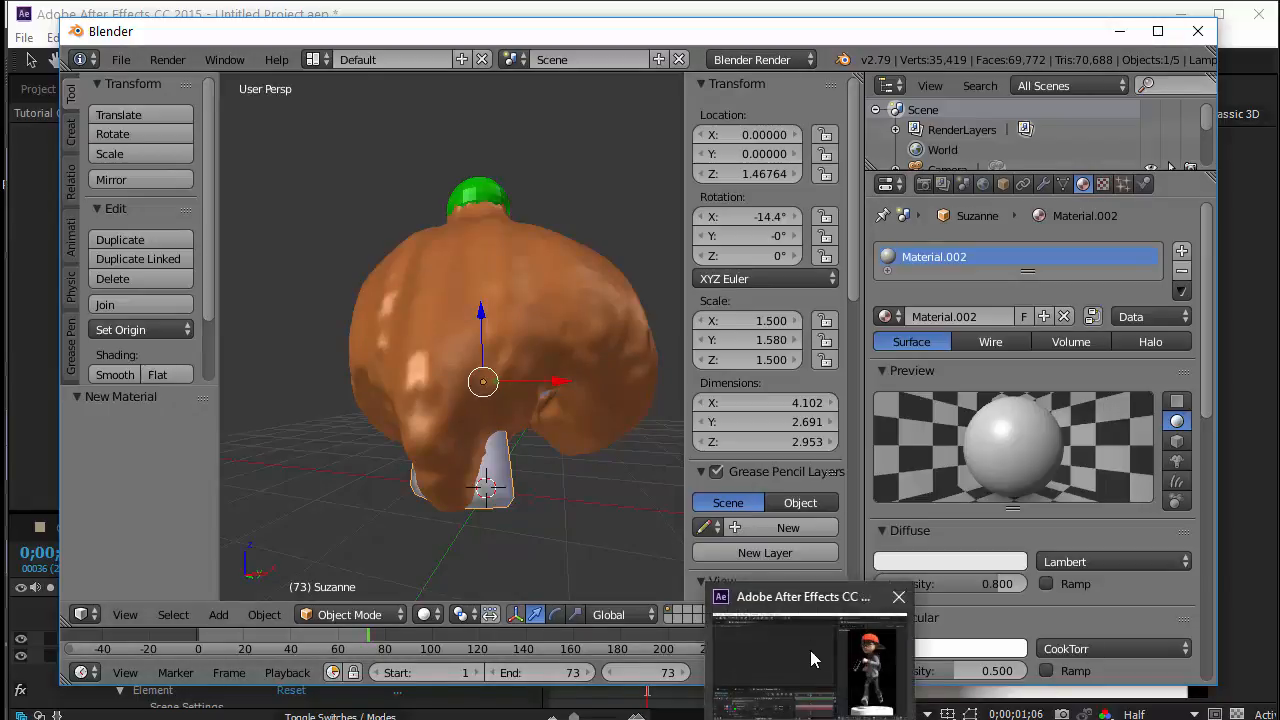
pyautogui.click(810, 650)
# Create a new composition named "Import Dari Bender" with the HDV/HDTV 720 29.97 preset.
pyautogui.click(115, 37)
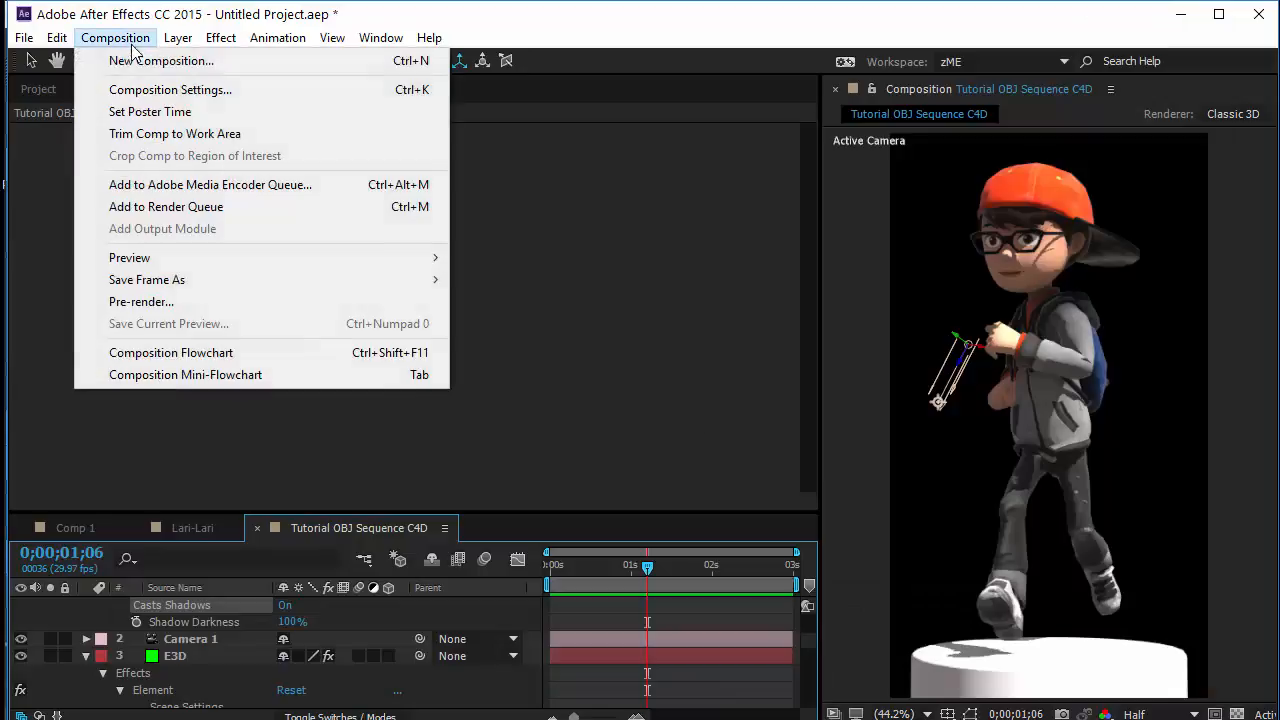
pyautogui.click(163, 57)
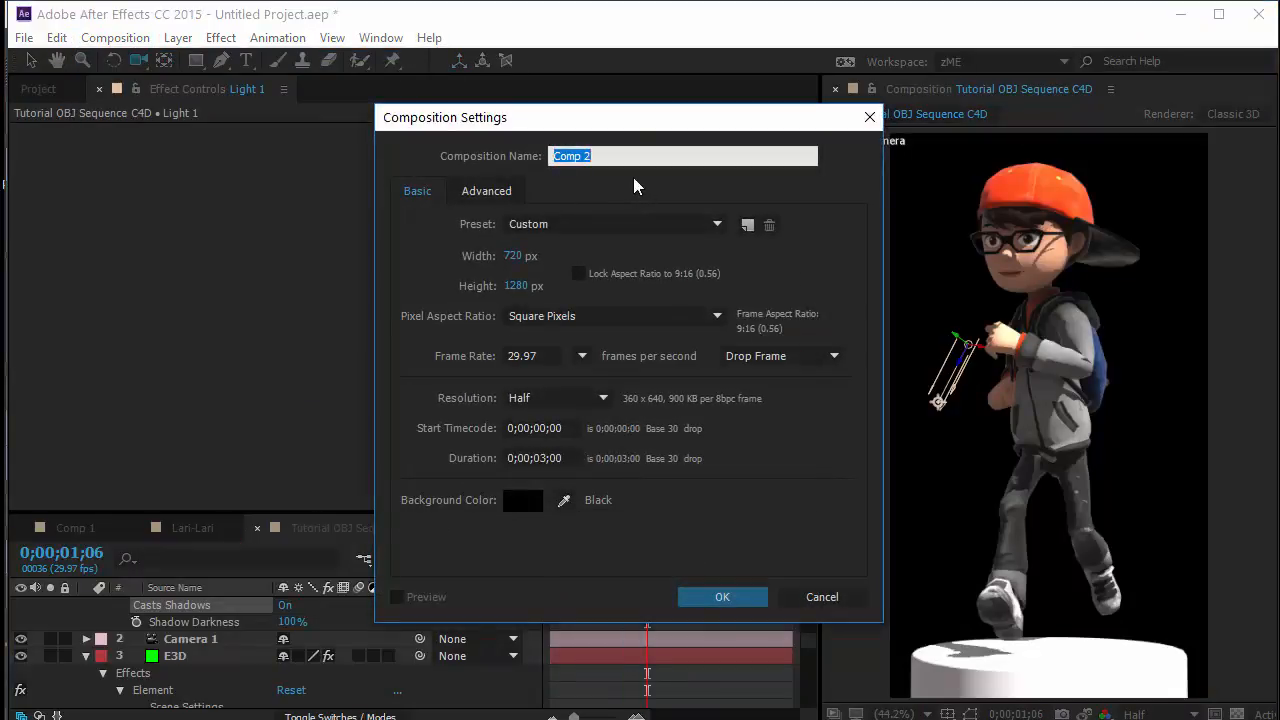
pyautogui.write('Export')
pyautogui.press('BackSpace')
pyautogui.press('BackSpace')
pyautogui.press('BackSpace')
pyautogui.press('BackSpace')
pyautogui.press('BackSpace')
pyautogui.press('BackSpace')
pyautogui.write('Import Dari Blnde')
pyautogui.click(620, 224)
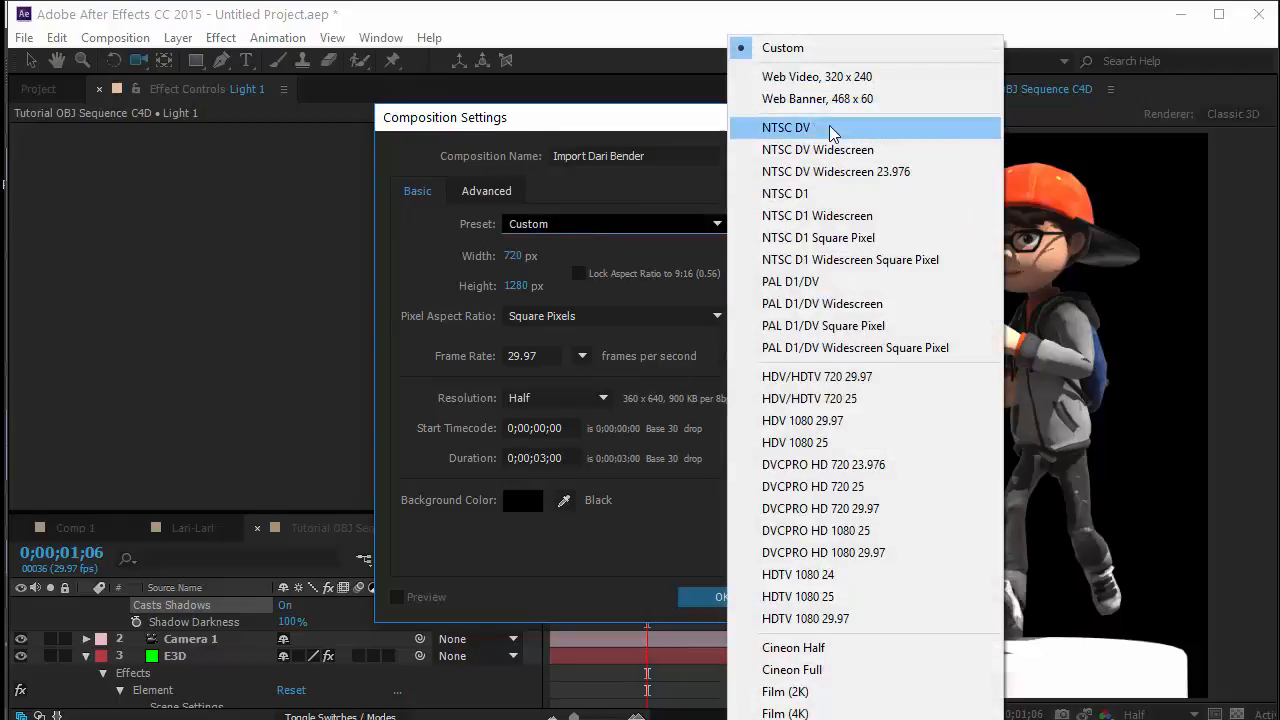
pyautogui.click(848, 379)
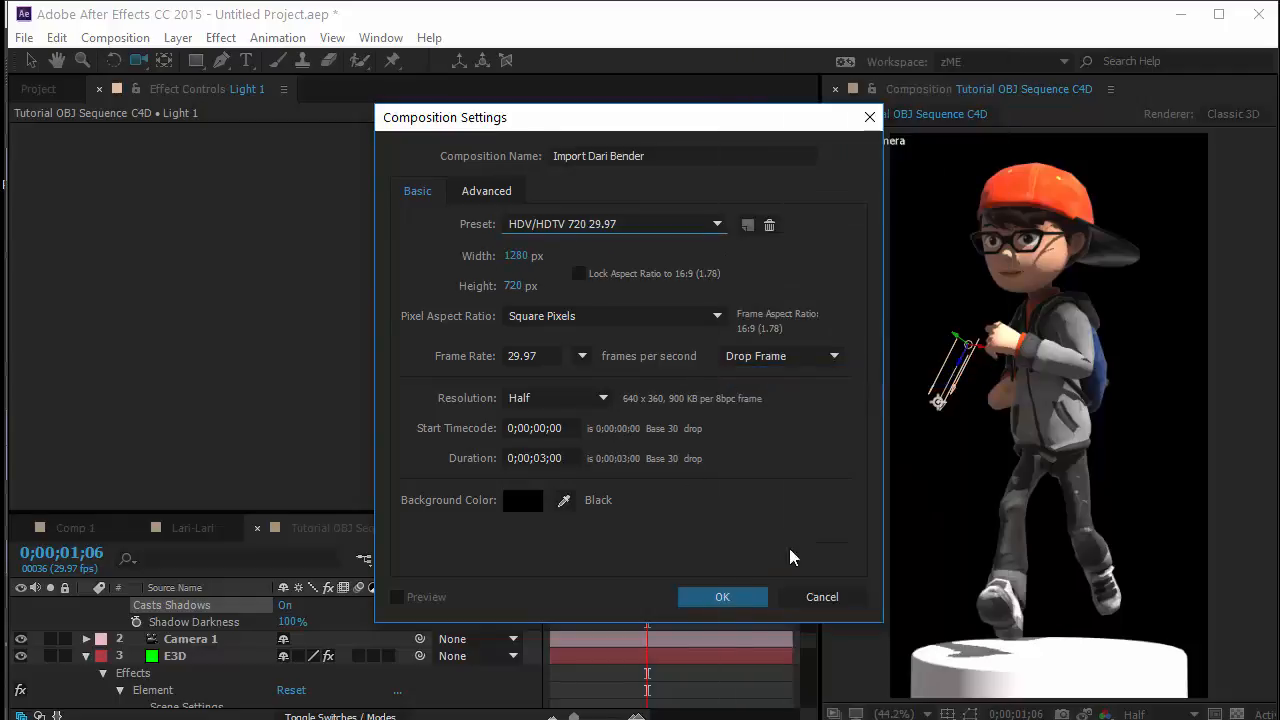
pyautogui.click(738, 598)
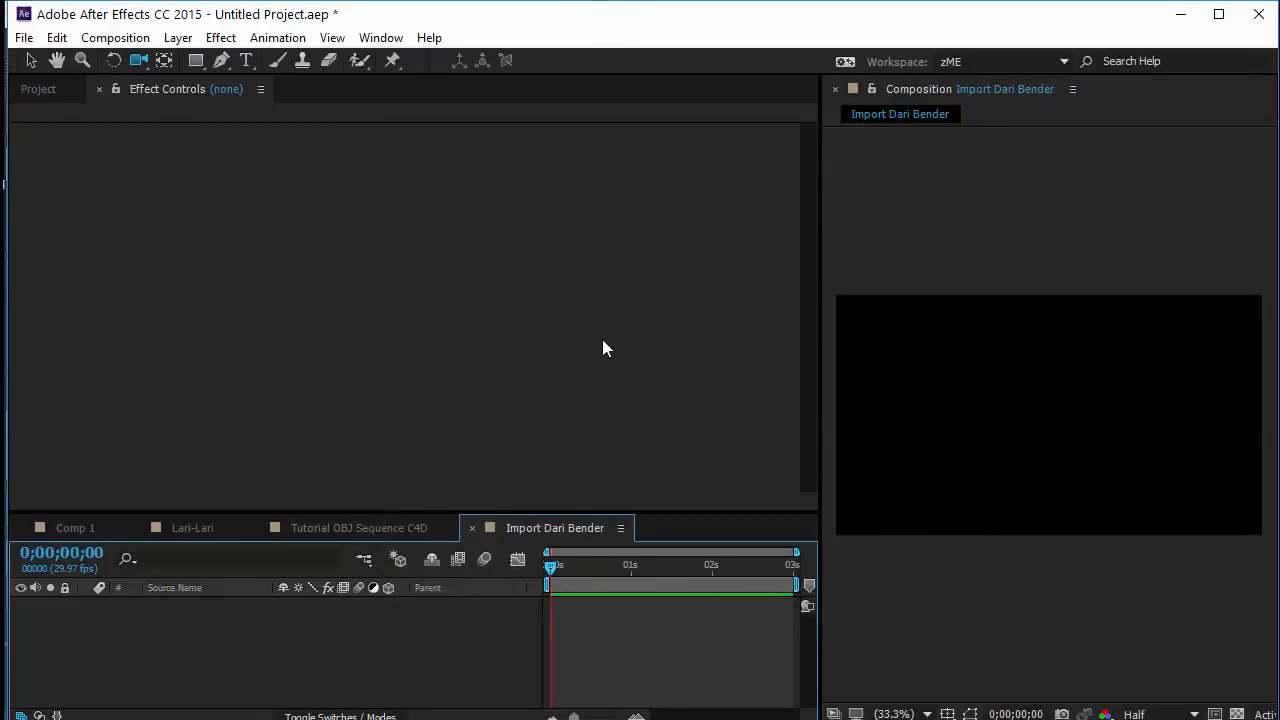
# Switch to the Standard workspace and add a green 1280 x 720 px solid to the new composition.
pyautogui.click(953, 62)
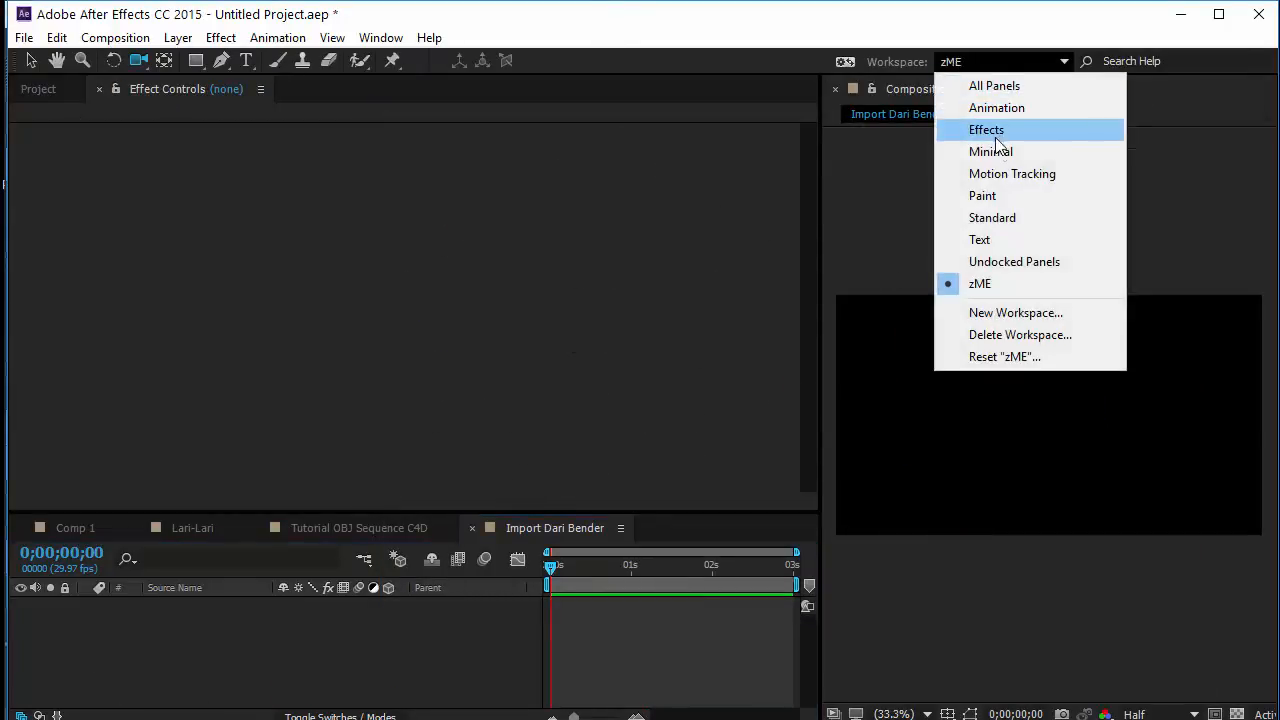
pyautogui.click(1014, 261)
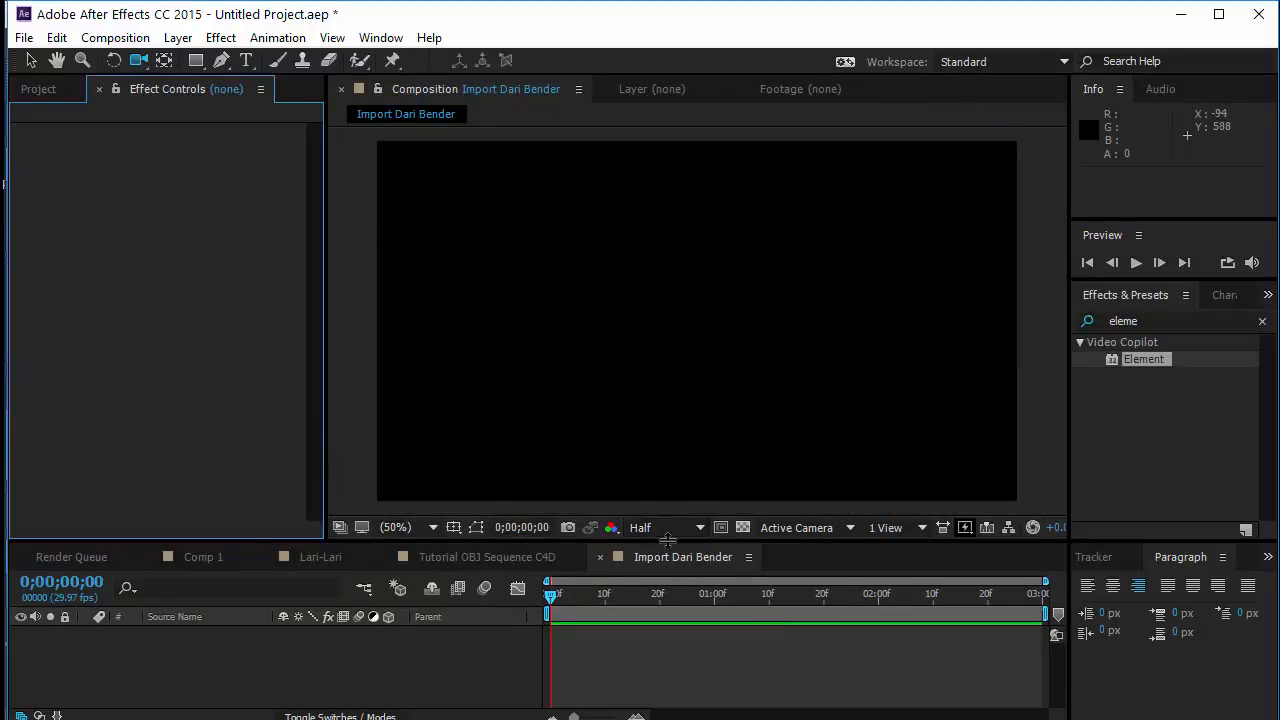
pyautogui.click(178, 37)
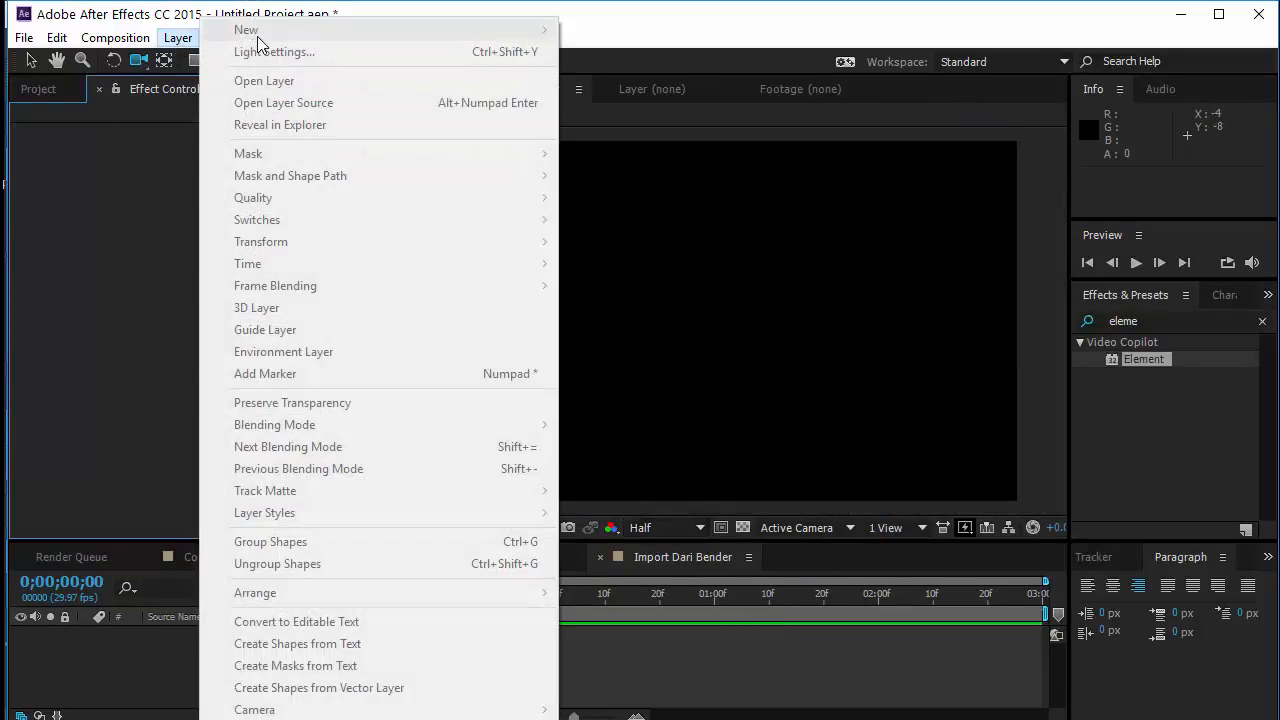
pyautogui.click(152, 645)
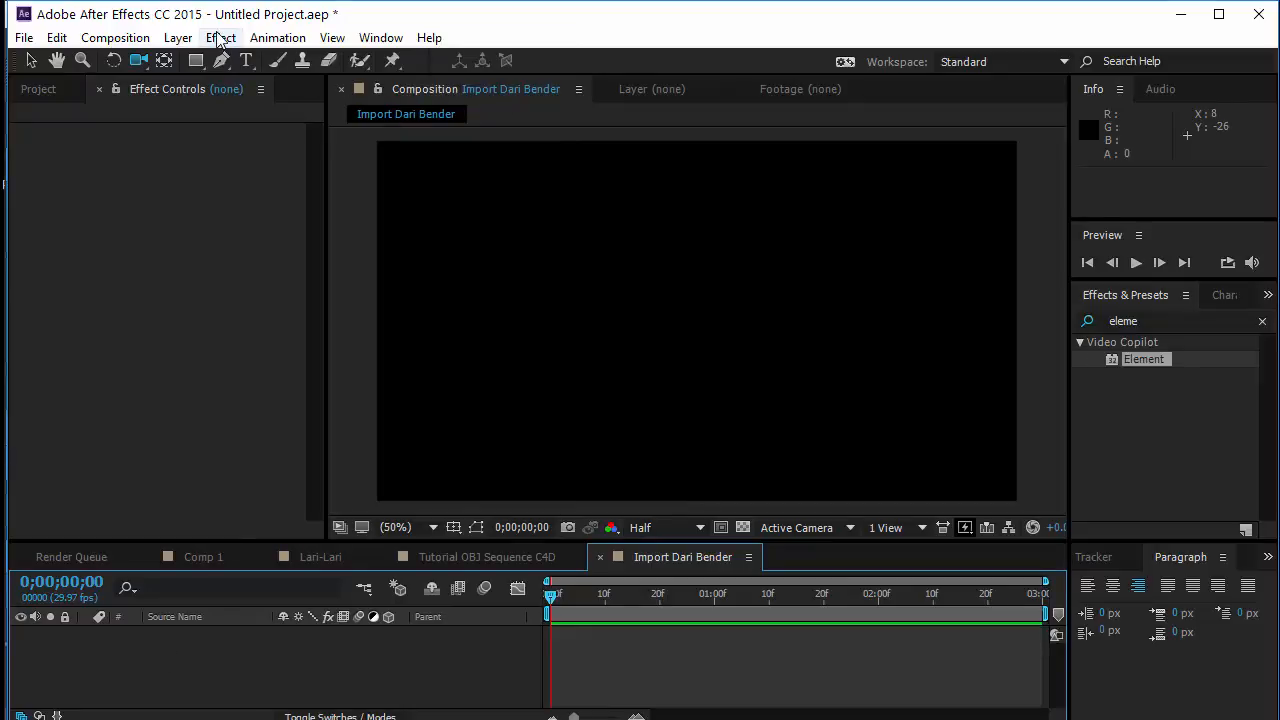
pyautogui.click(178, 37)
pyautogui.moveTo(255, 30)
pyautogui.click(700, 52)
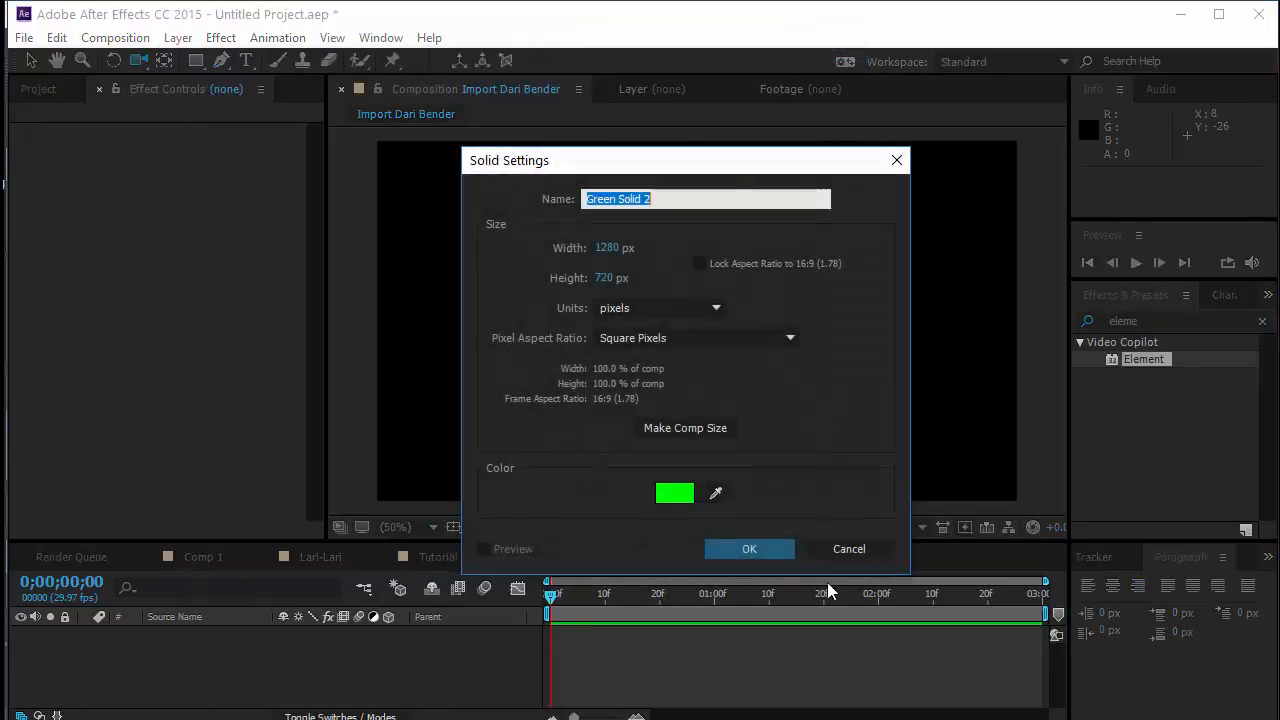
pyautogui.click(762, 548)
# Apply the Element effect to the green solid and open its Scene Setup.
pyautogui.moveTo(1136, 372); pyautogui.dragTo(537, 354)
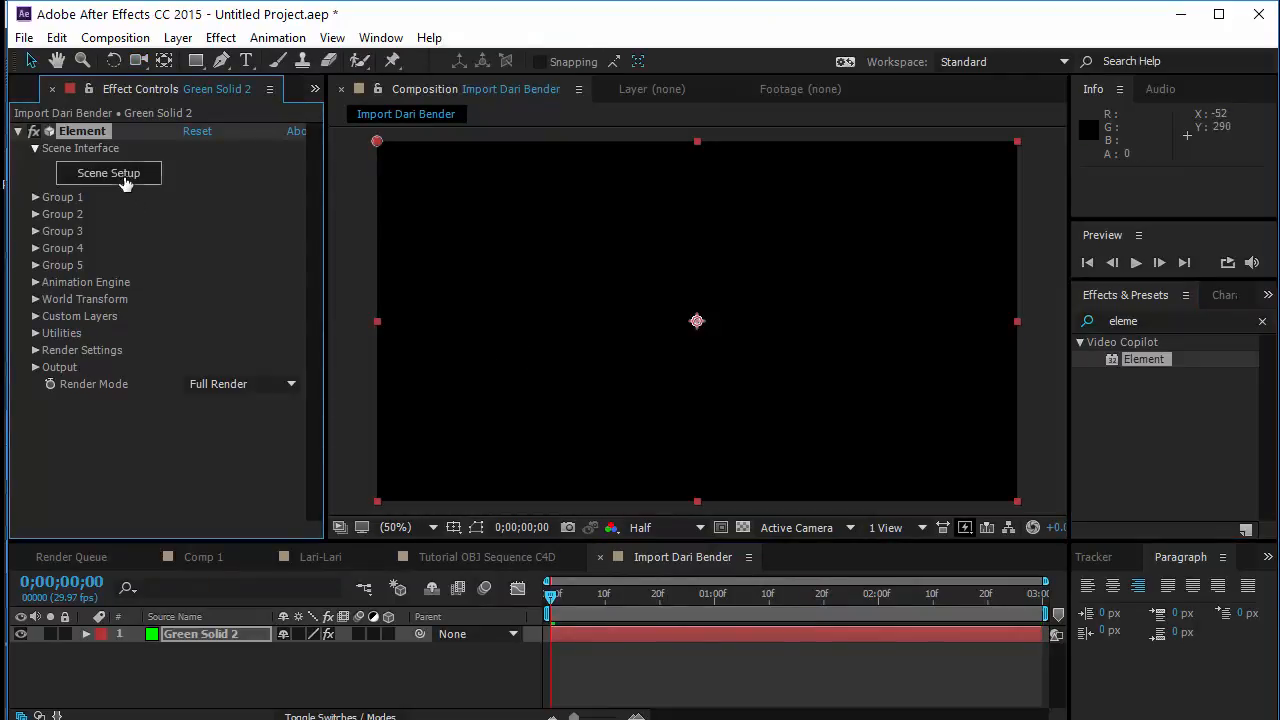
pyautogui.click(110, 173)
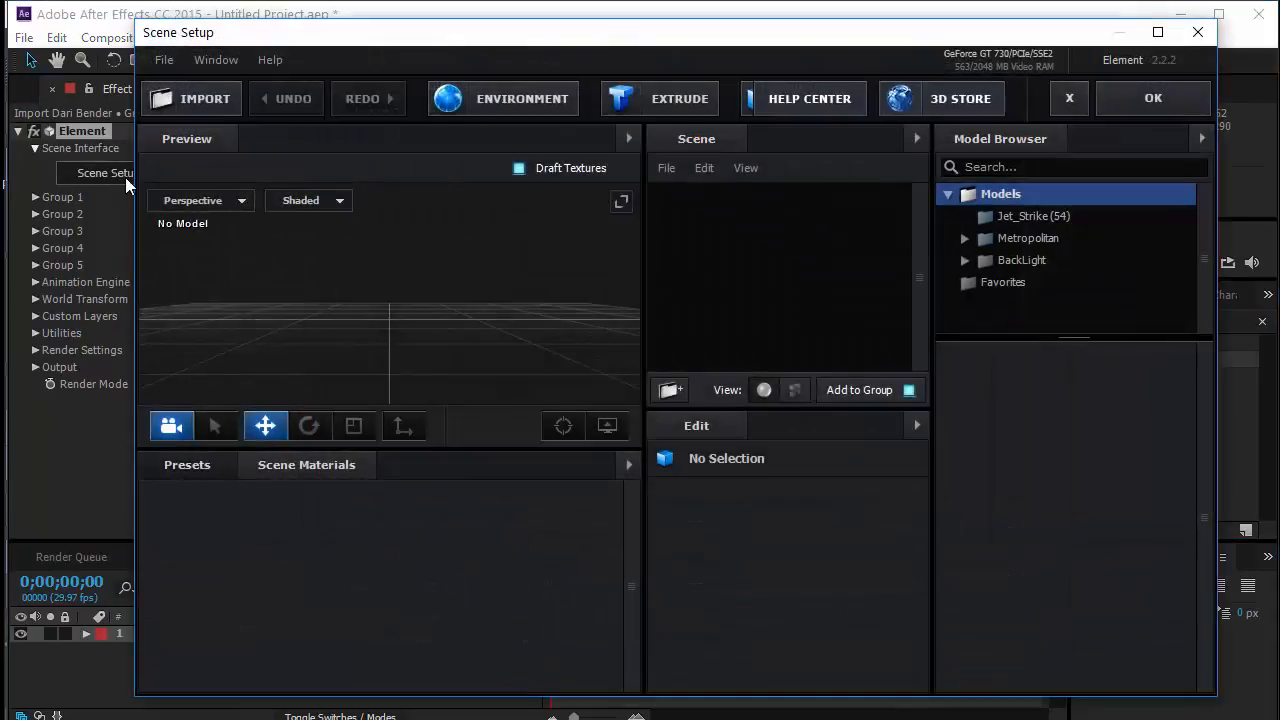
pyautogui.click(193, 106)
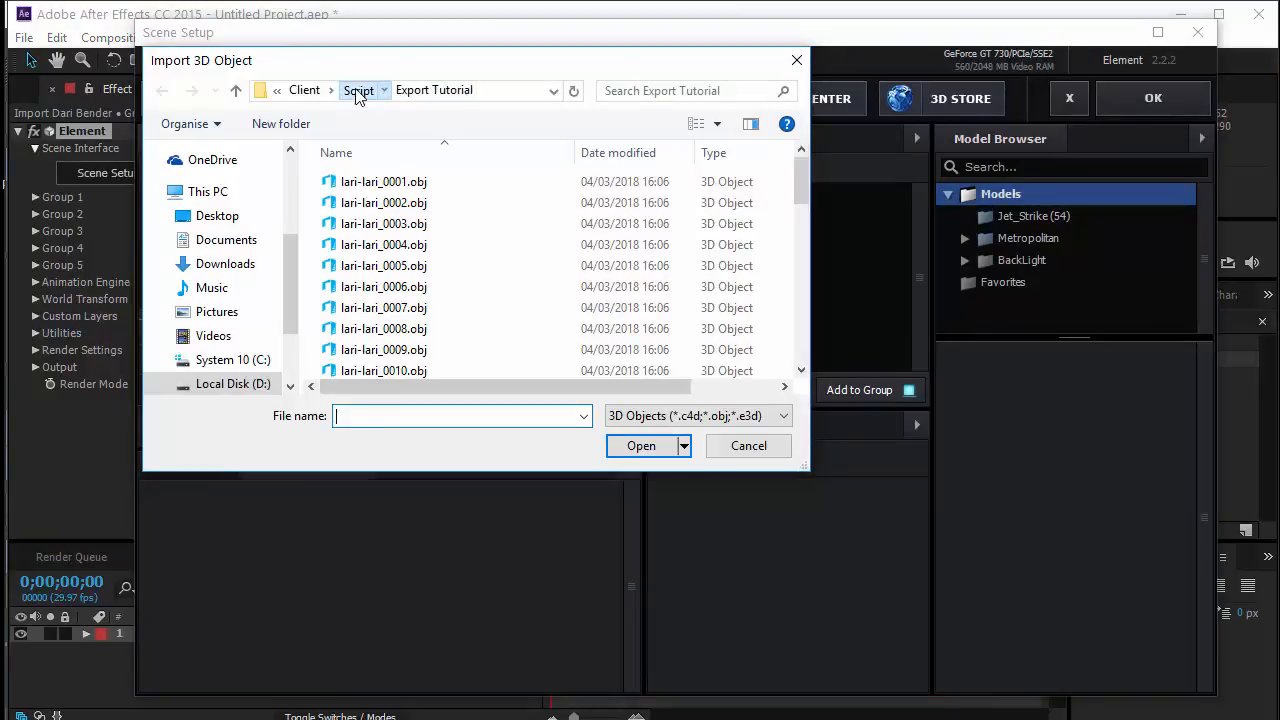
pyautogui.click(358, 91)
pyautogui.click(762, 448)
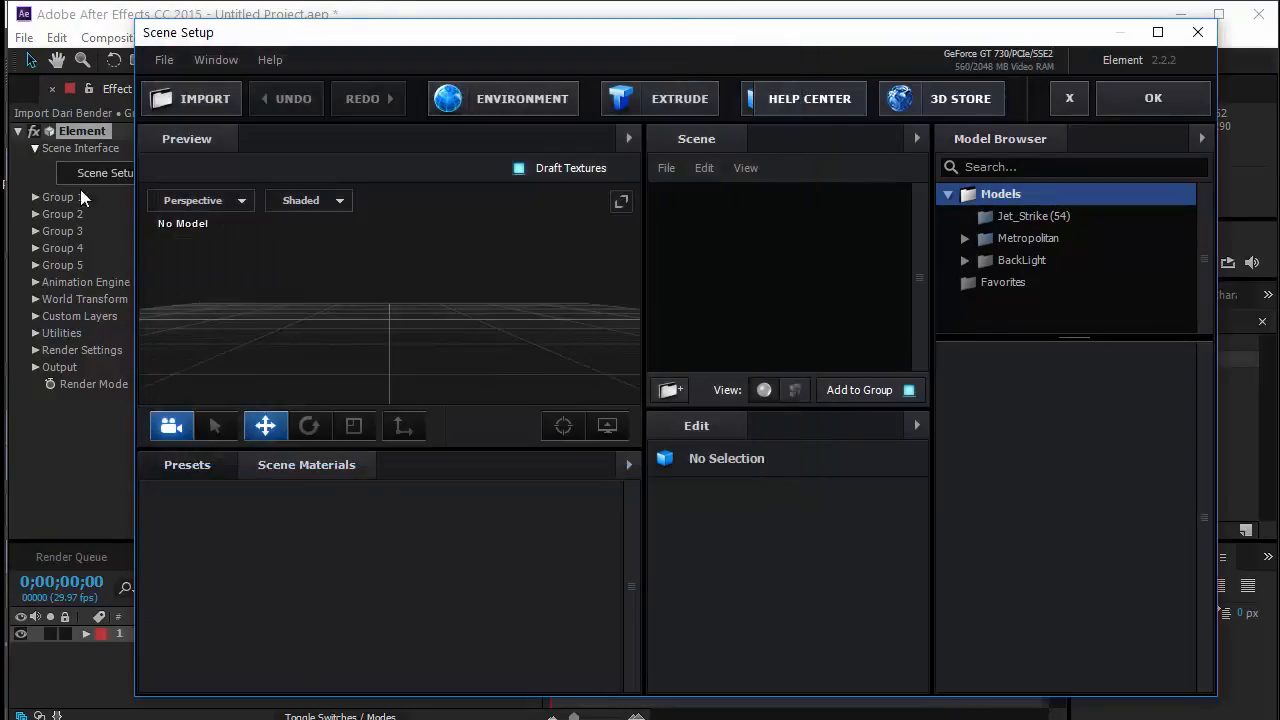
# Import the 3D sequence starting at monkey choco_000001.obj from the Export dari Blender folder, accepting the import settings.
pyautogui.click(164, 59)
pyautogui.moveTo(300, 88)
pyautogui.click(414, 110)
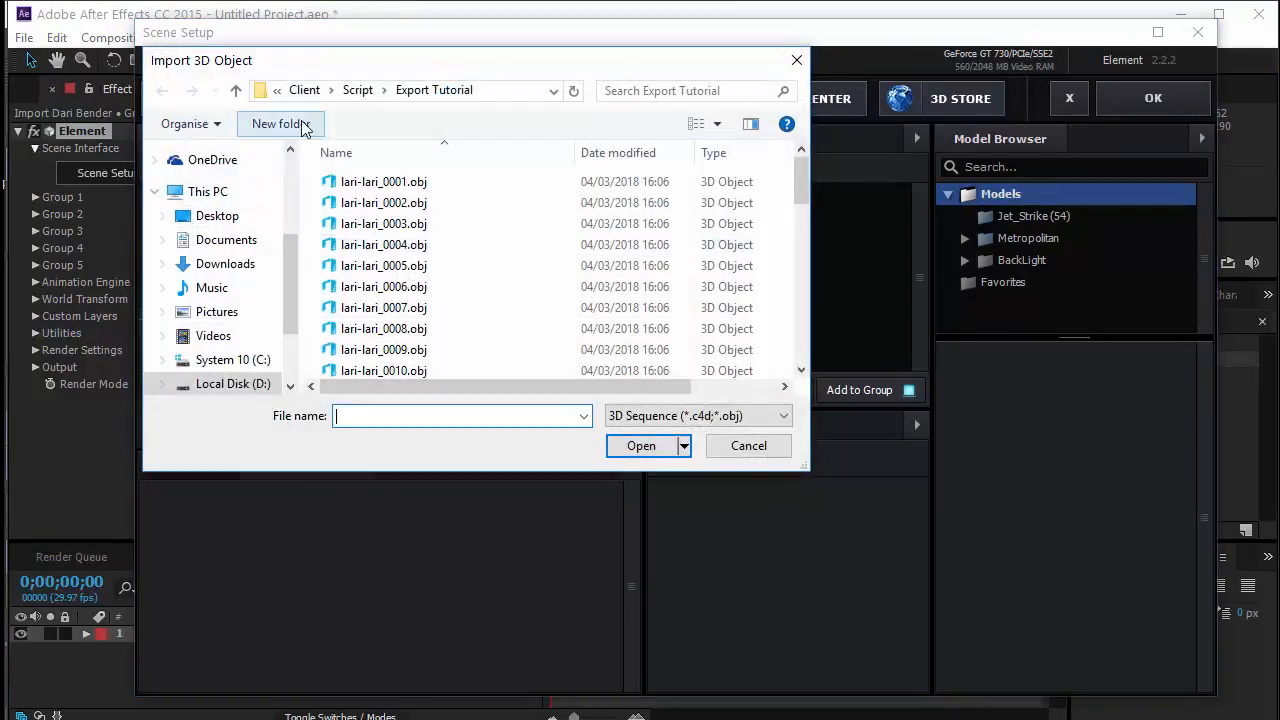
pyautogui.click(358, 91)
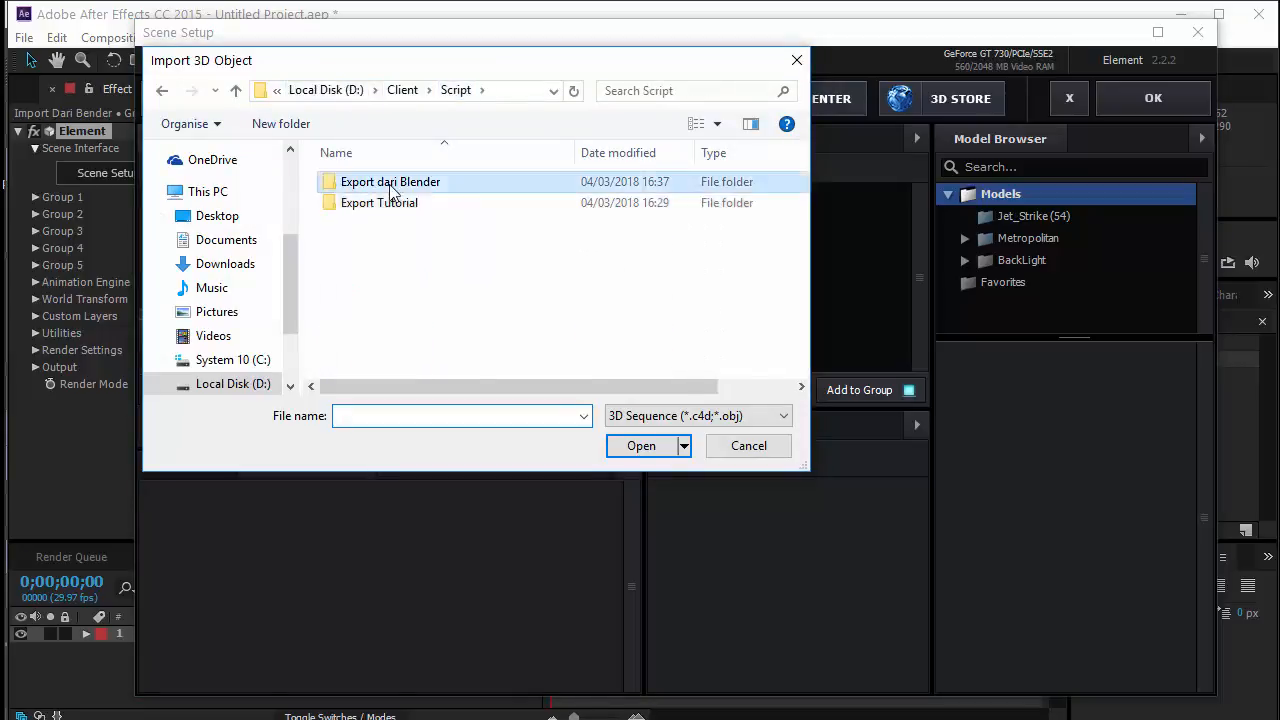
pyautogui.doubleClick(390, 180)
pyautogui.click(400, 182)
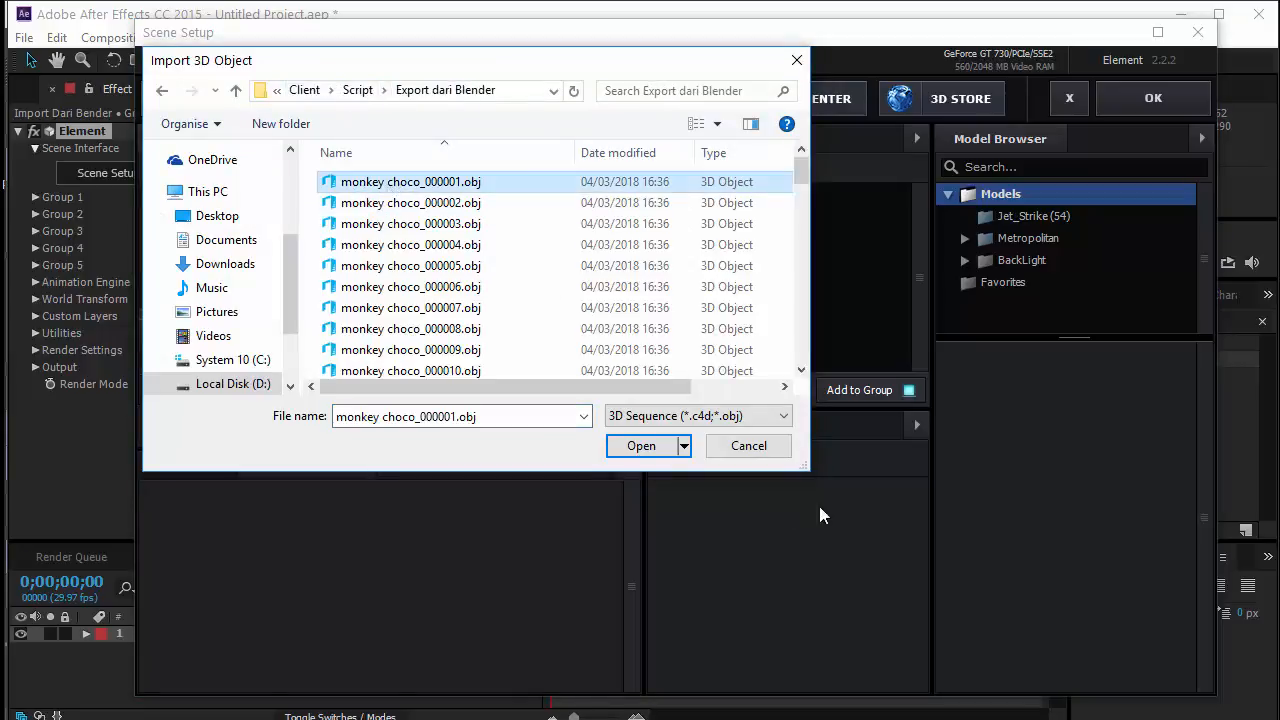
pyautogui.click(645, 446)
pyautogui.click(818, 561)
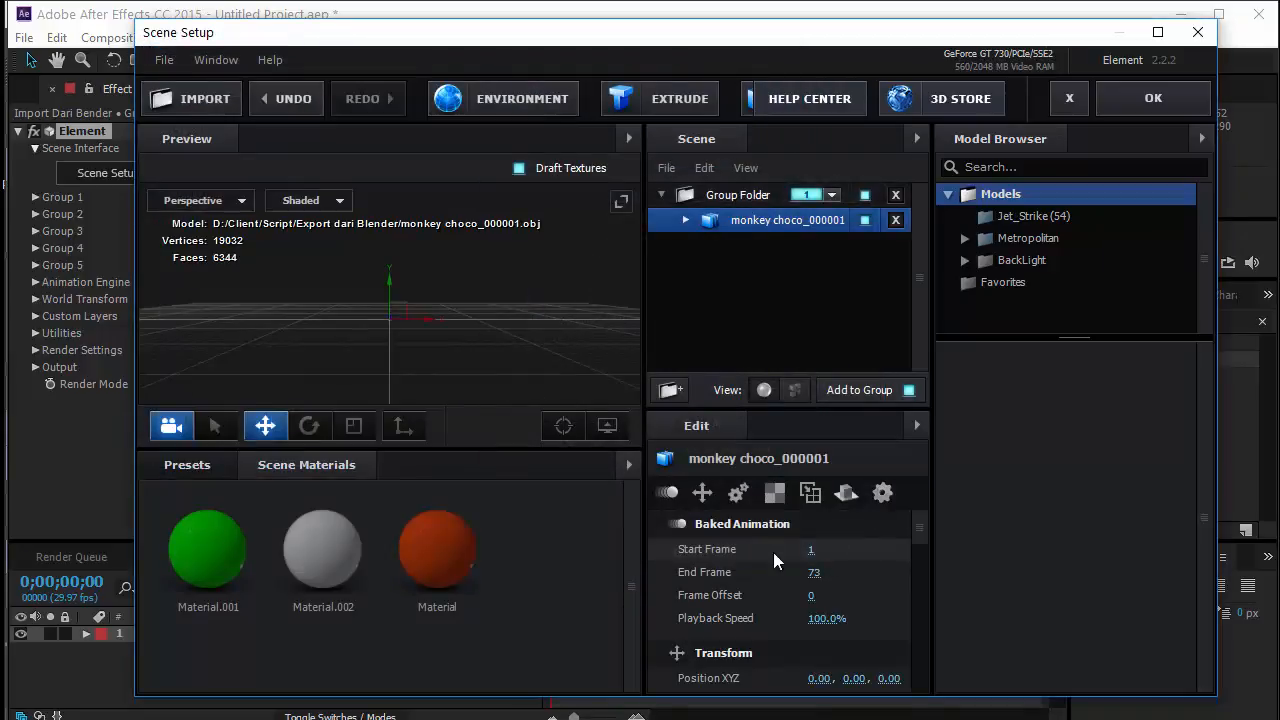
# Enable Normalize Size on the monkey choco model and set its baked animation's Frame Offset to 58.
pyautogui.moveTo(480, 338); pyautogui.dragTo(505, 315)
pyautogui.scroll(-4, 776, 516)
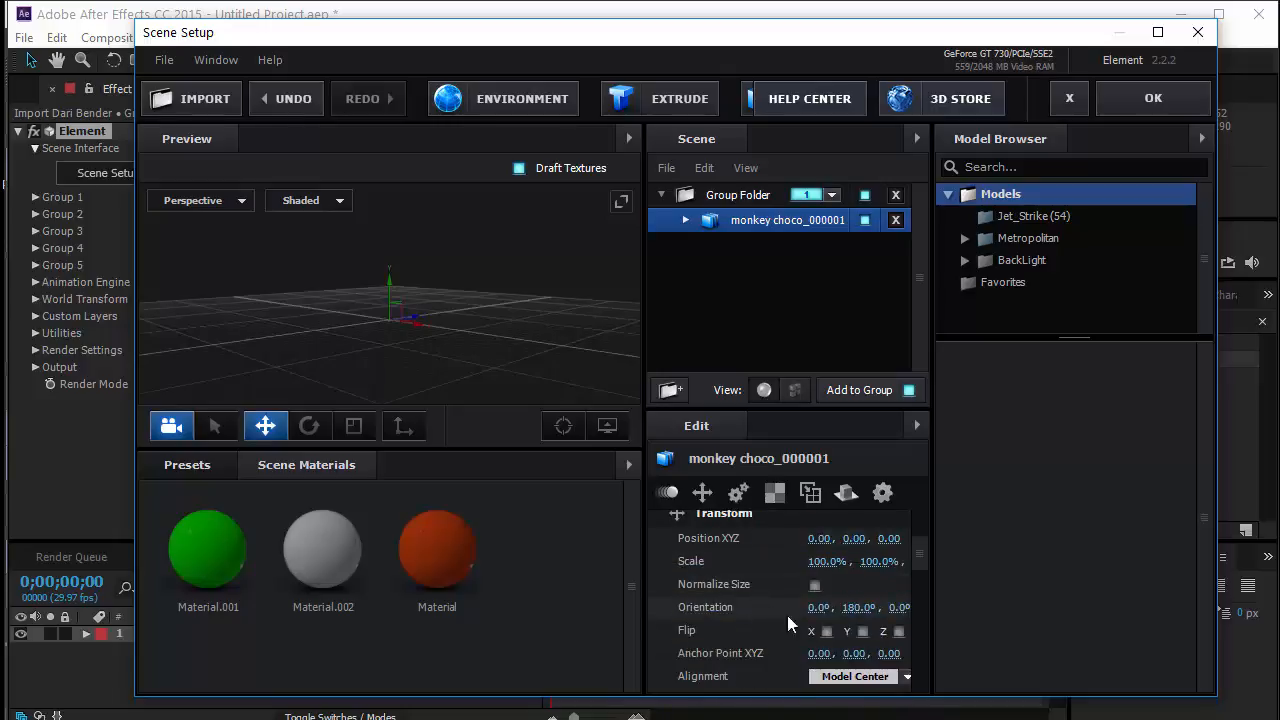
pyautogui.click(815, 586)
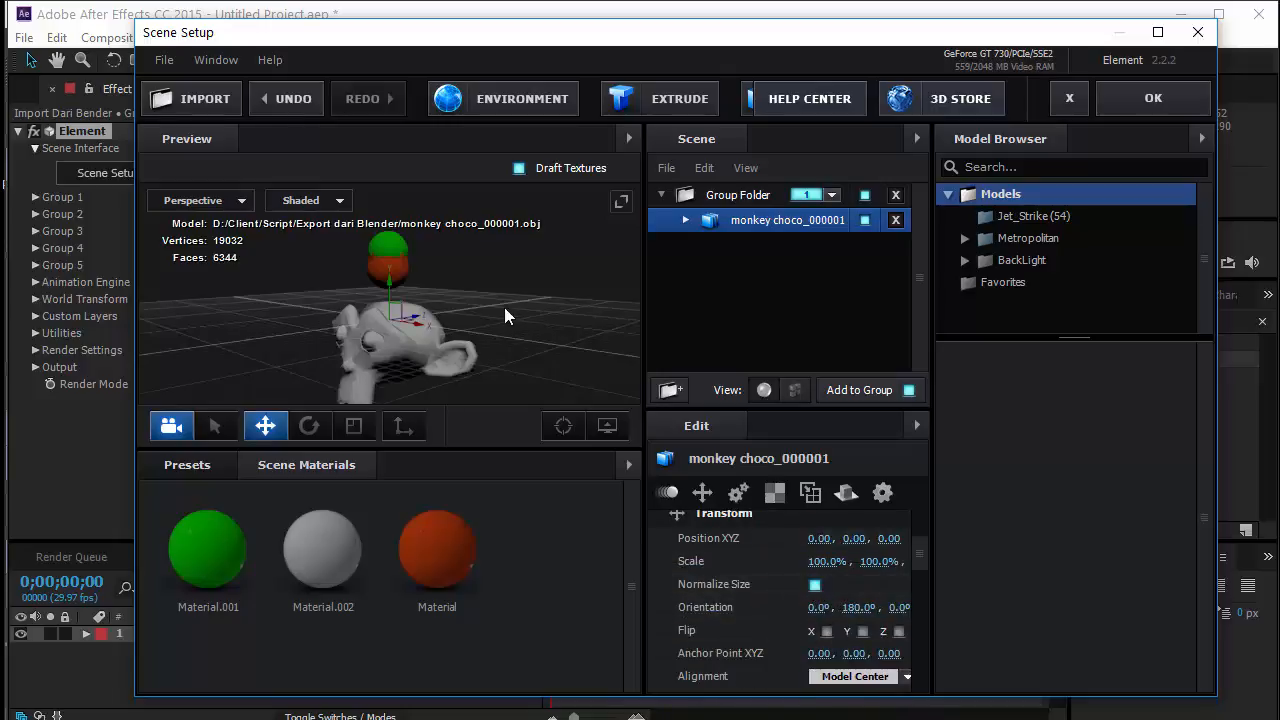
pyautogui.moveTo(505, 315); pyautogui.dragTo(541, 305)
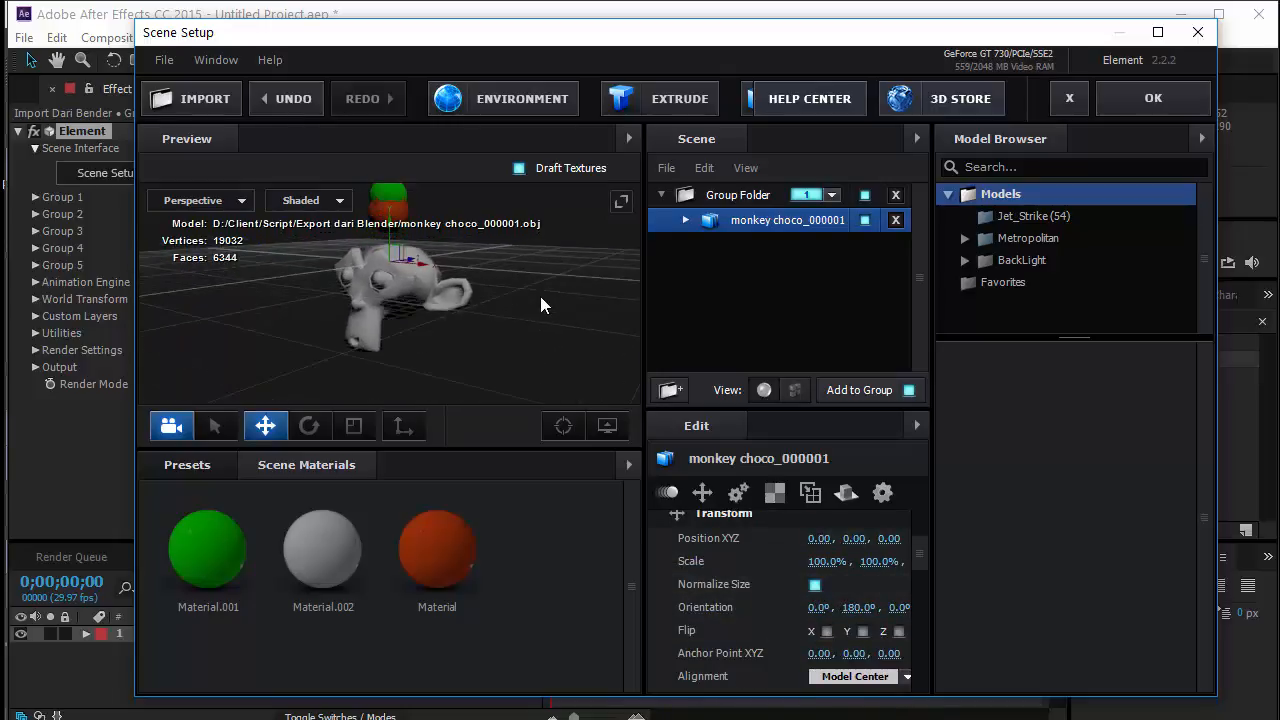
pyautogui.scroll(3, 823, 638)
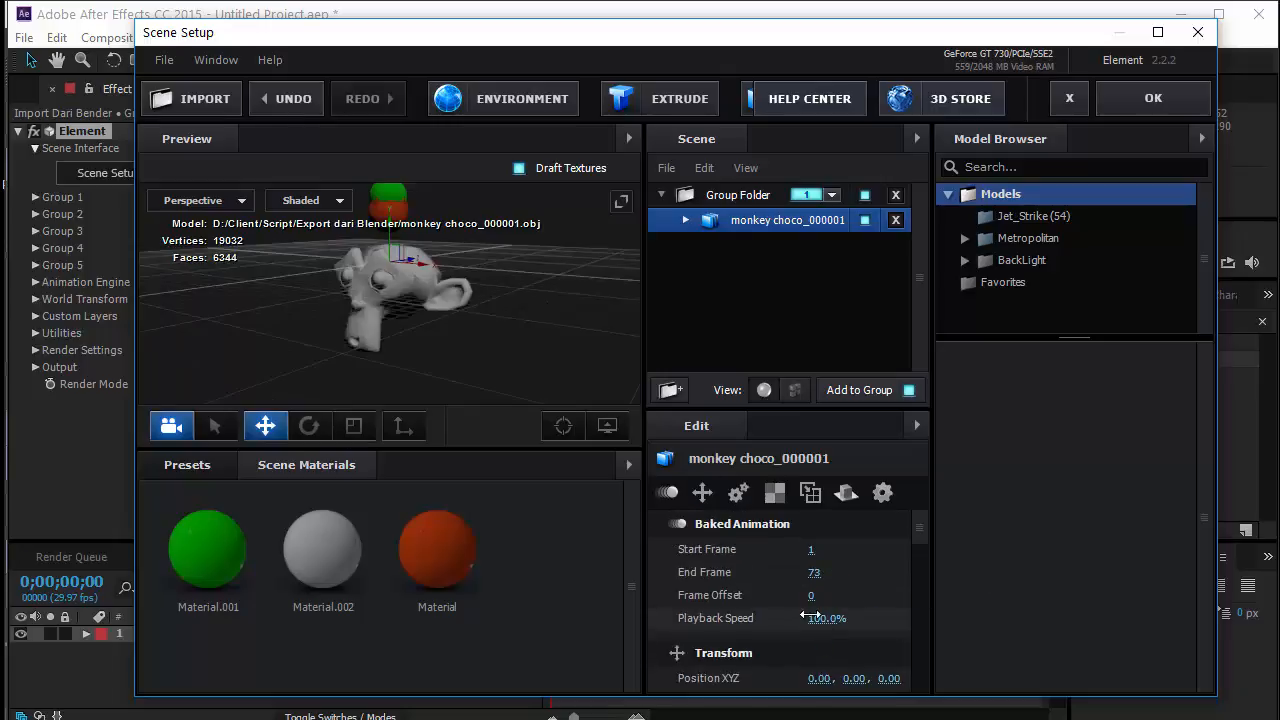
pyautogui.moveTo(816, 597); pyautogui.dragTo(1083, 579)
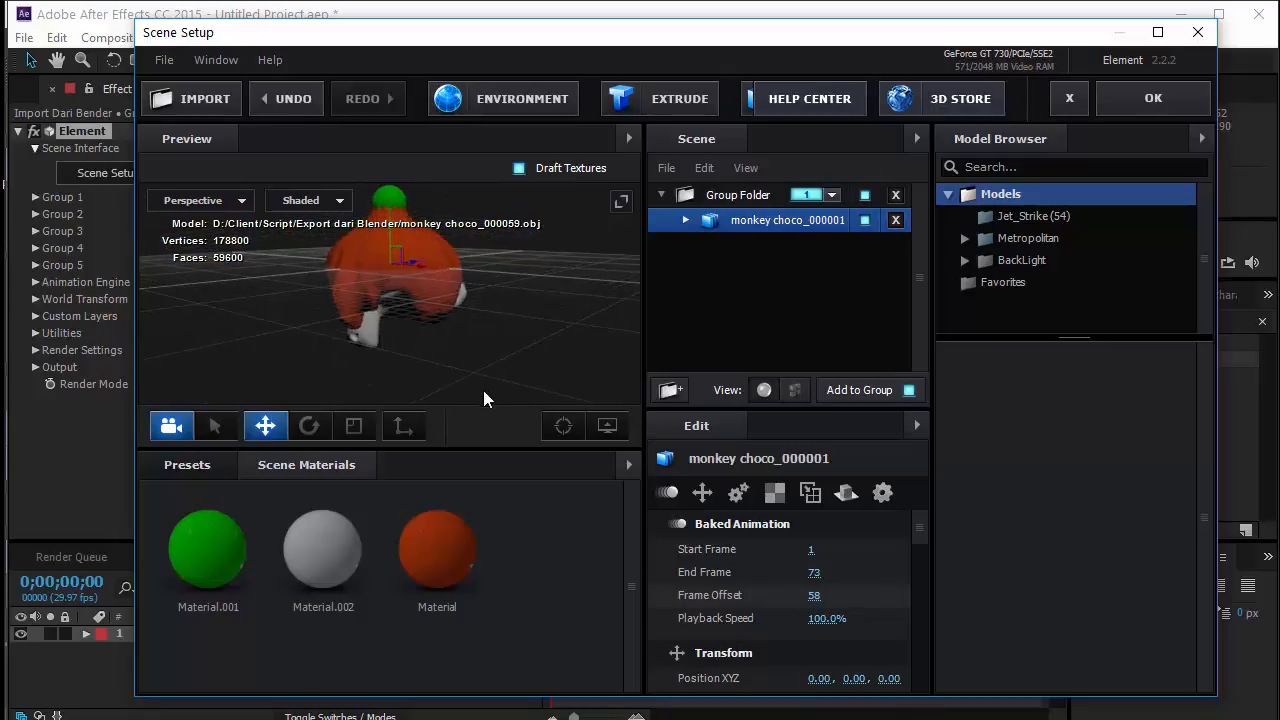
# Expand the monkey choco model's material list and turn off the green Material.001.
pyautogui.click(805, 98)
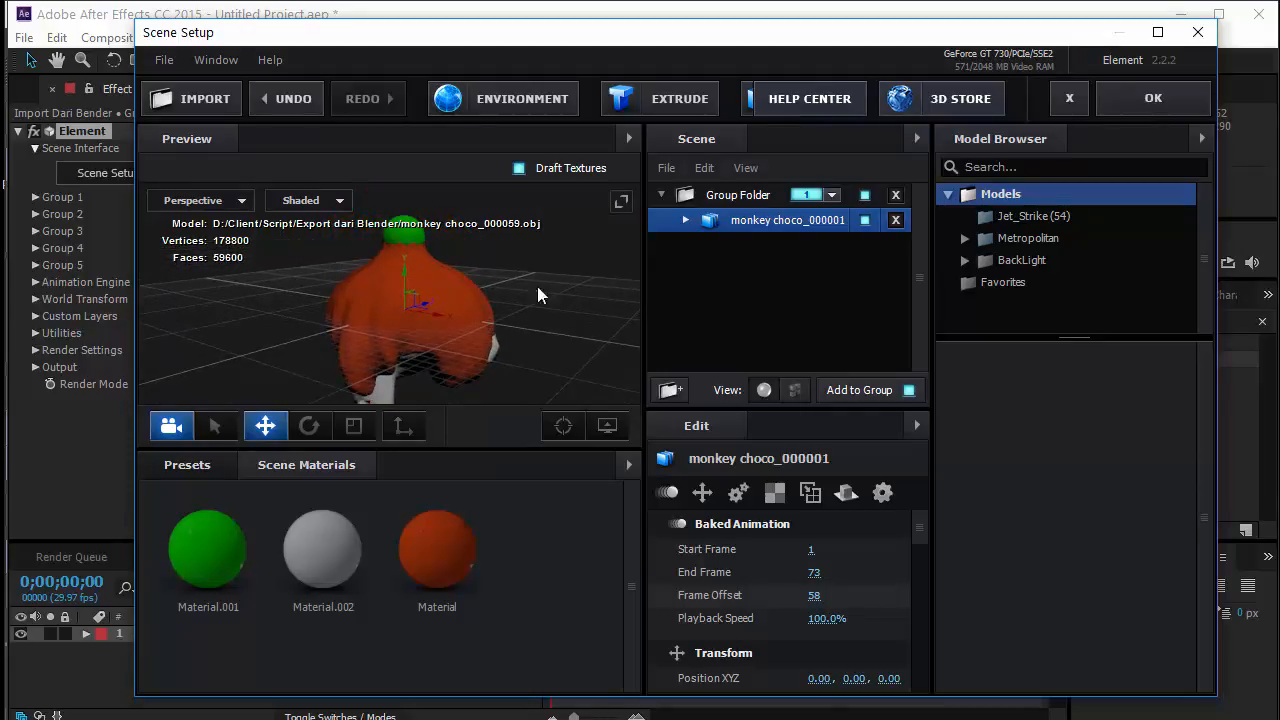
pyautogui.click(686, 220)
pyautogui.click(865, 245)
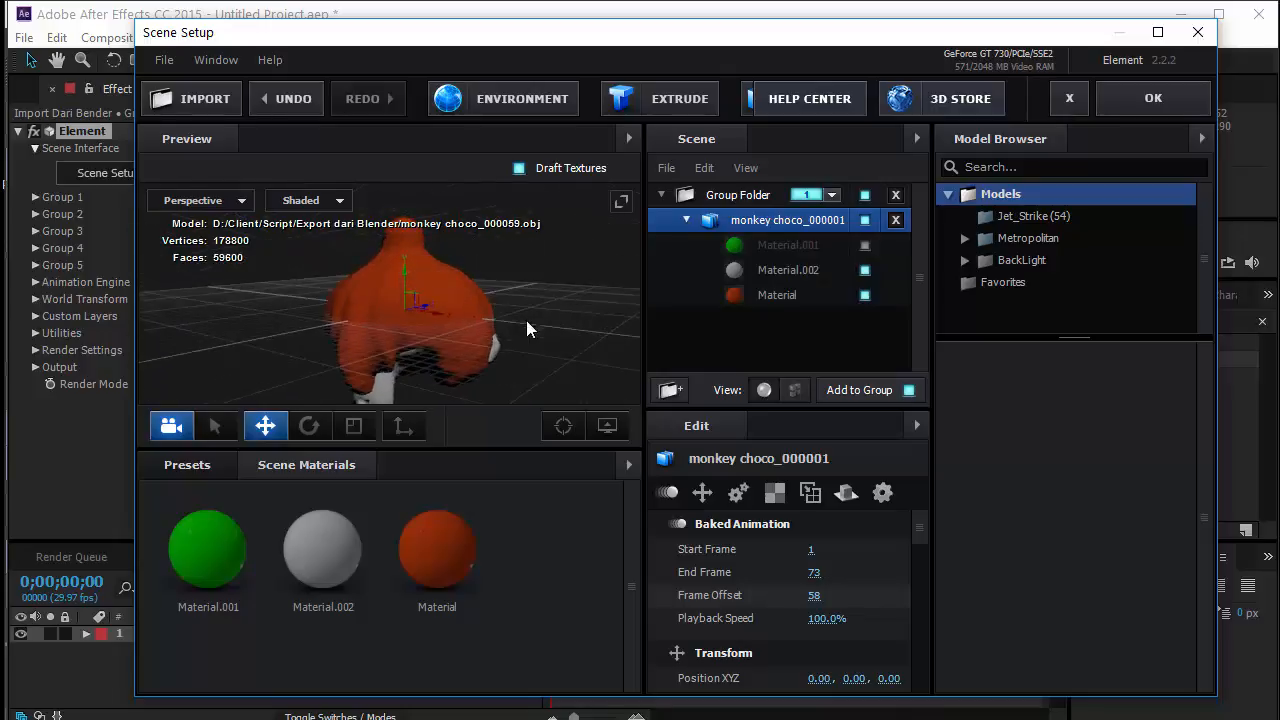
# Strengthen the specular highlight of the orange Material and adjust its diffuse colour.
pyautogui.click(424, 546)
pyautogui.scroll(-5, 751, 609)
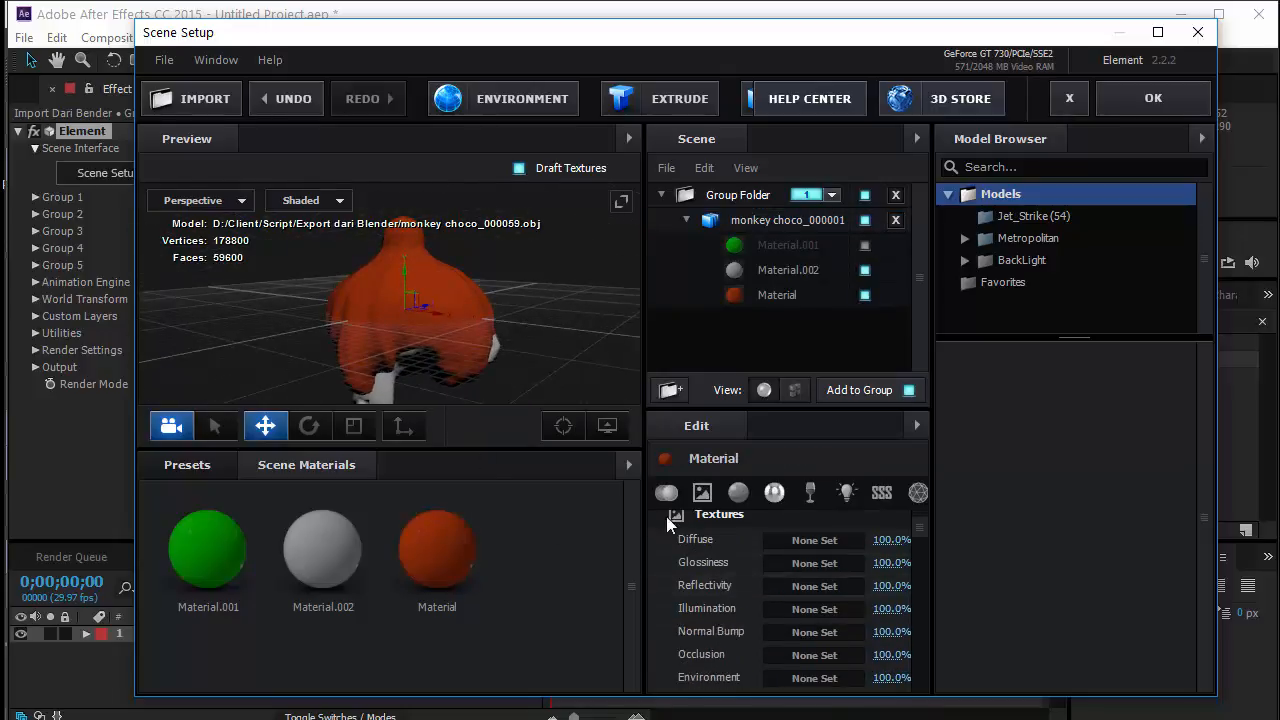
pyautogui.scroll(-6, 779, 650)
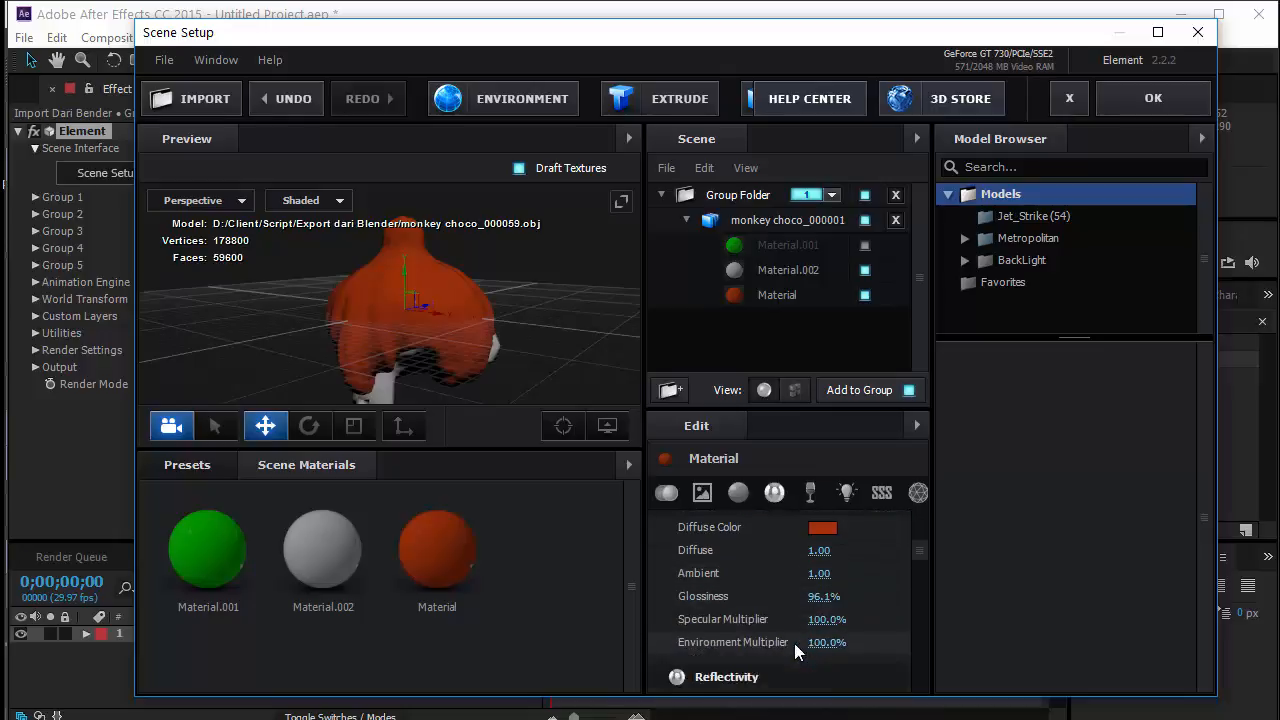
pyautogui.moveTo(849, 588)
pyautogui.mouseDown()
pyautogui.moveTo(868, 586)
pyautogui.moveTo(877, 543)
pyautogui.moveTo(869, 456)
pyautogui.moveTo(891, 457)
pyautogui.moveTo(897, 490)
pyautogui.mouseUp()
pyautogui.scroll(4, 838, 617)
pyautogui.click(825, 598)
pyautogui.click(979, 697)
pyautogui.moveTo(483, 321)
pyautogui.mouseDown()
pyautogui.moveTo(568, 270)
pyautogui.moveTo(479, 320)
pyautogui.mouseUp()
# Set the diffuse colour of Material.002 to white, FFFFFF.
pyautogui.click(340, 552)
pyautogui.click(822, 598)
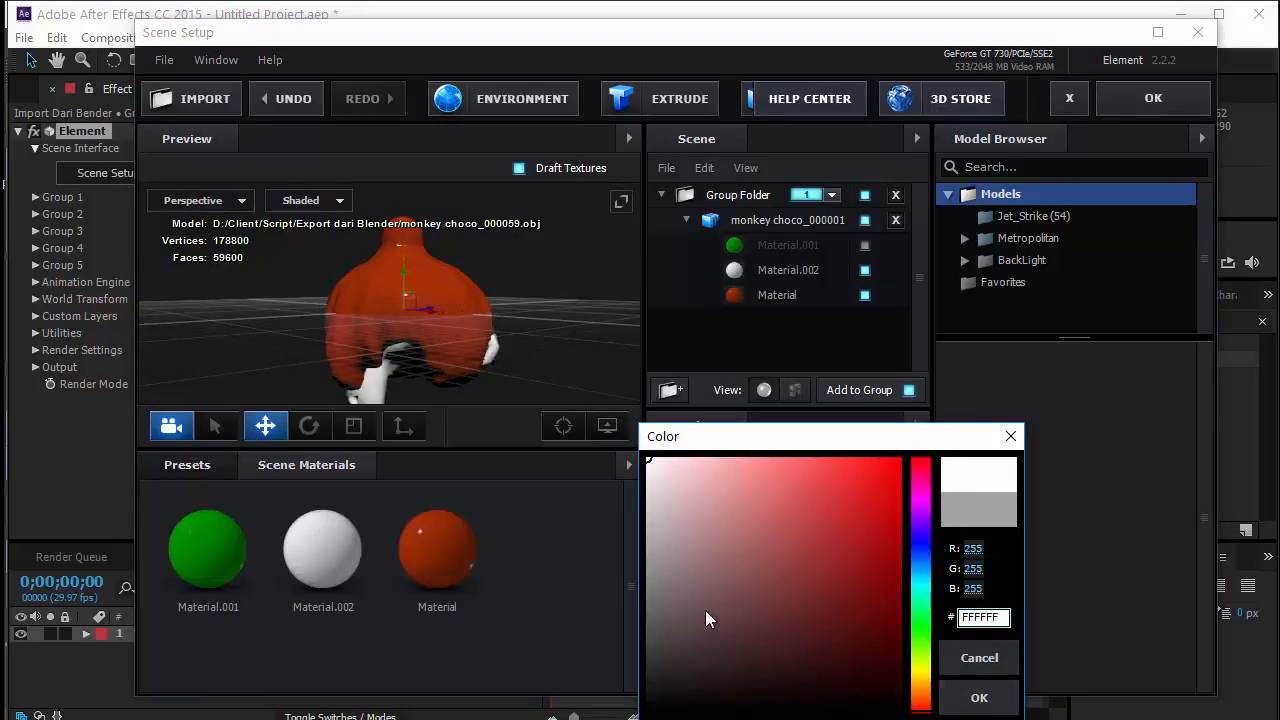
pyautogui.click(979, 697)
pyautogui.moveTo(480, 320)
pyautogui.mouseDown()
pyautogui.moveTo(566, 281)
pyautogui.moveTo(537, 275)
pyautogui.moveTo(361, 355)
pyautogui.moveTo(543, 349)
pyautogui.moveTo(498, 318)
pyautogui.mouseUp()
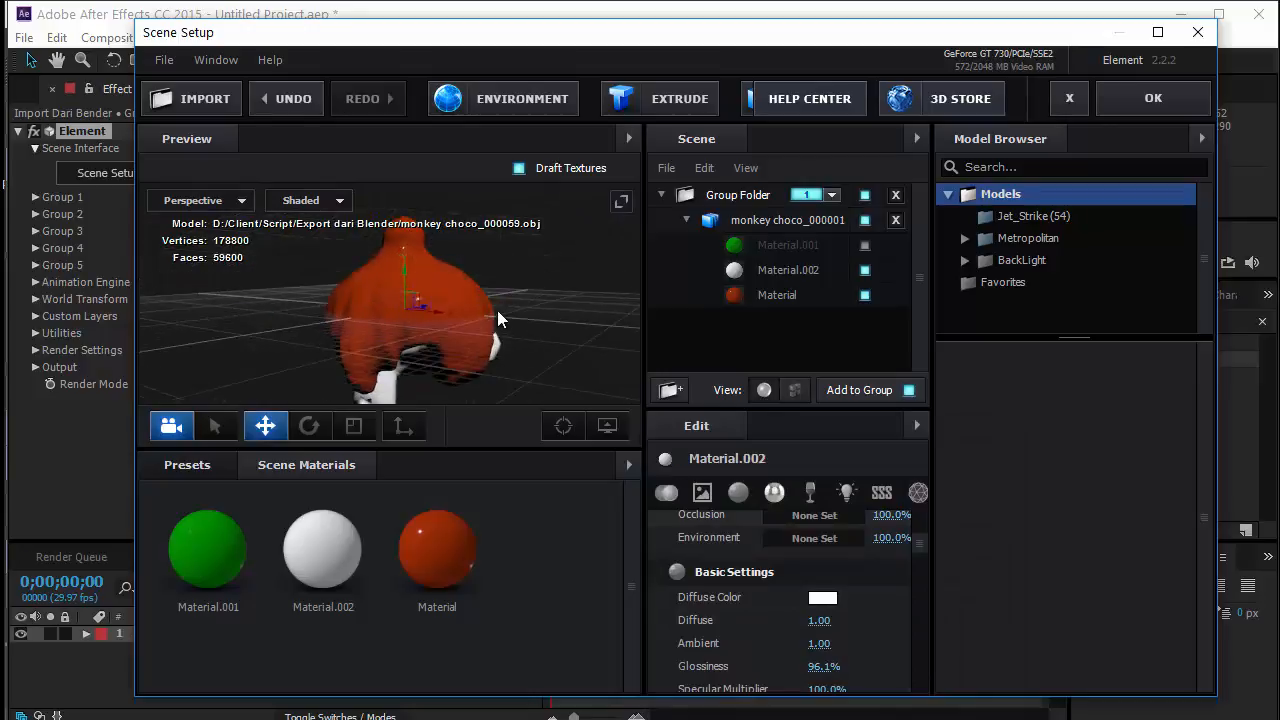
# Look through the remaining settings of Material.002 and accept the scene setup to return to the composition.
pyautogui.scroll(-12, 827, 633)
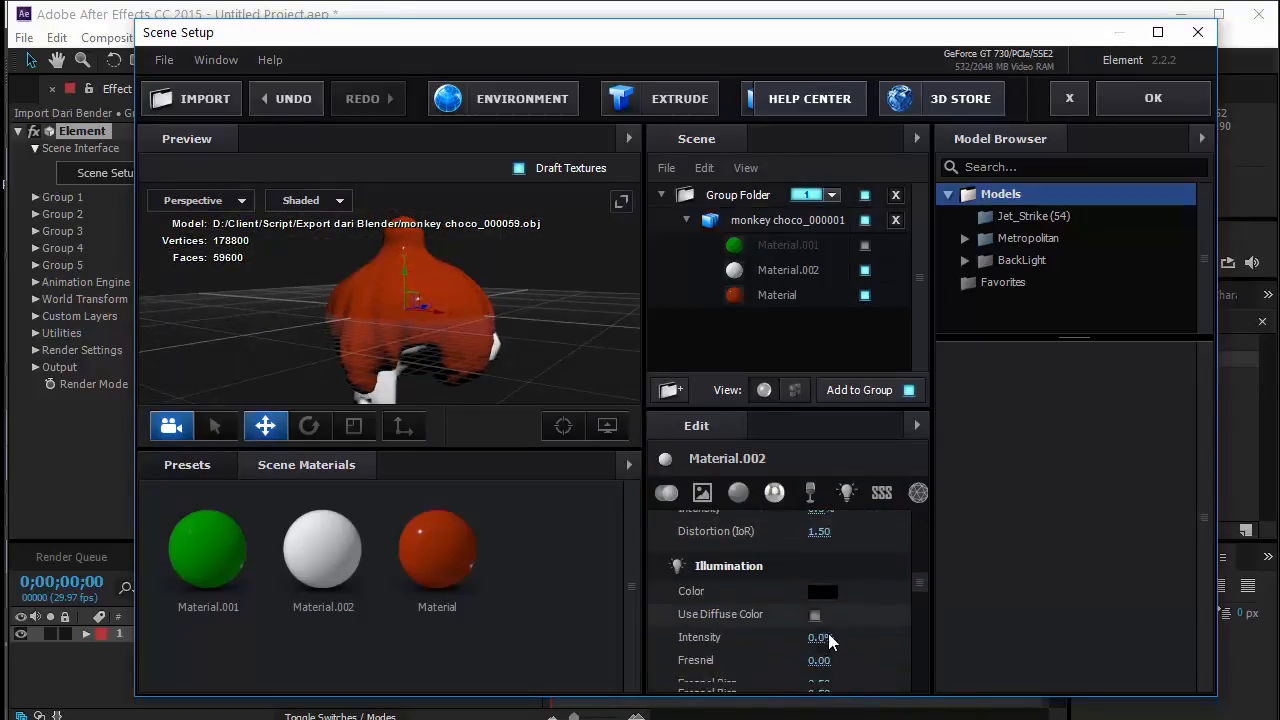
pyautogui.scroll(-5, 827, 633)
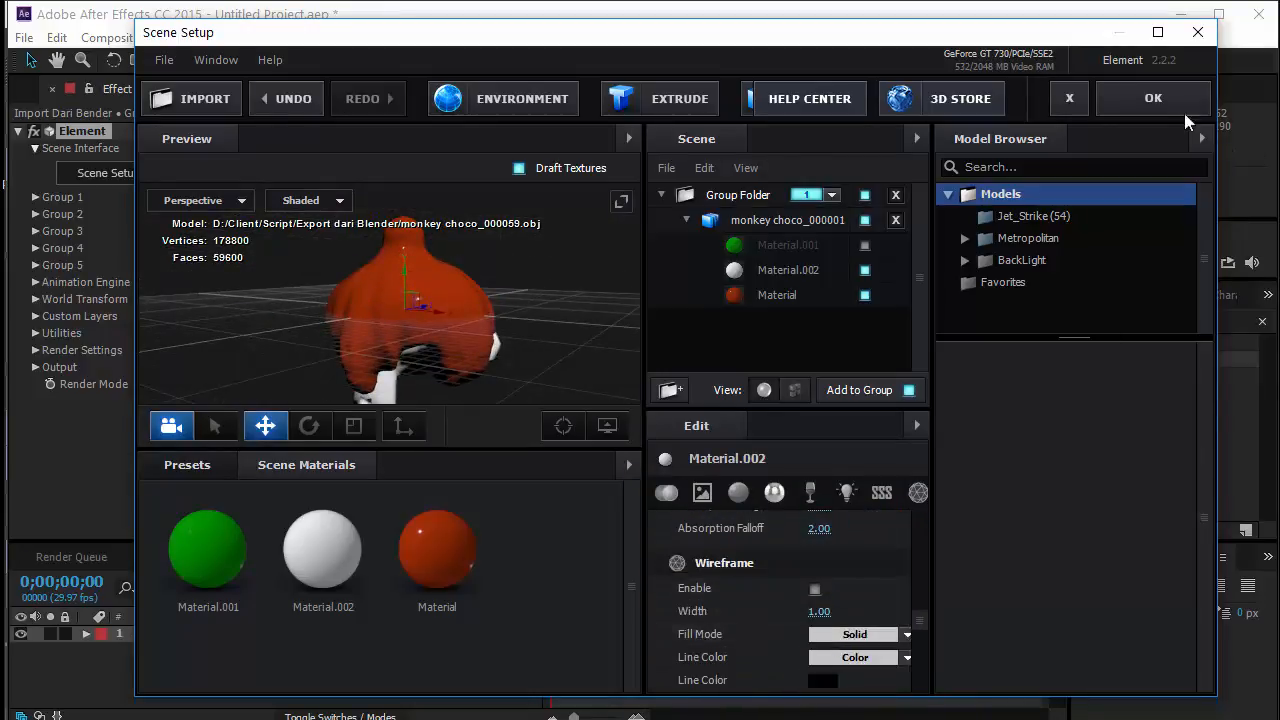
pyautogui.click(1171, 97)
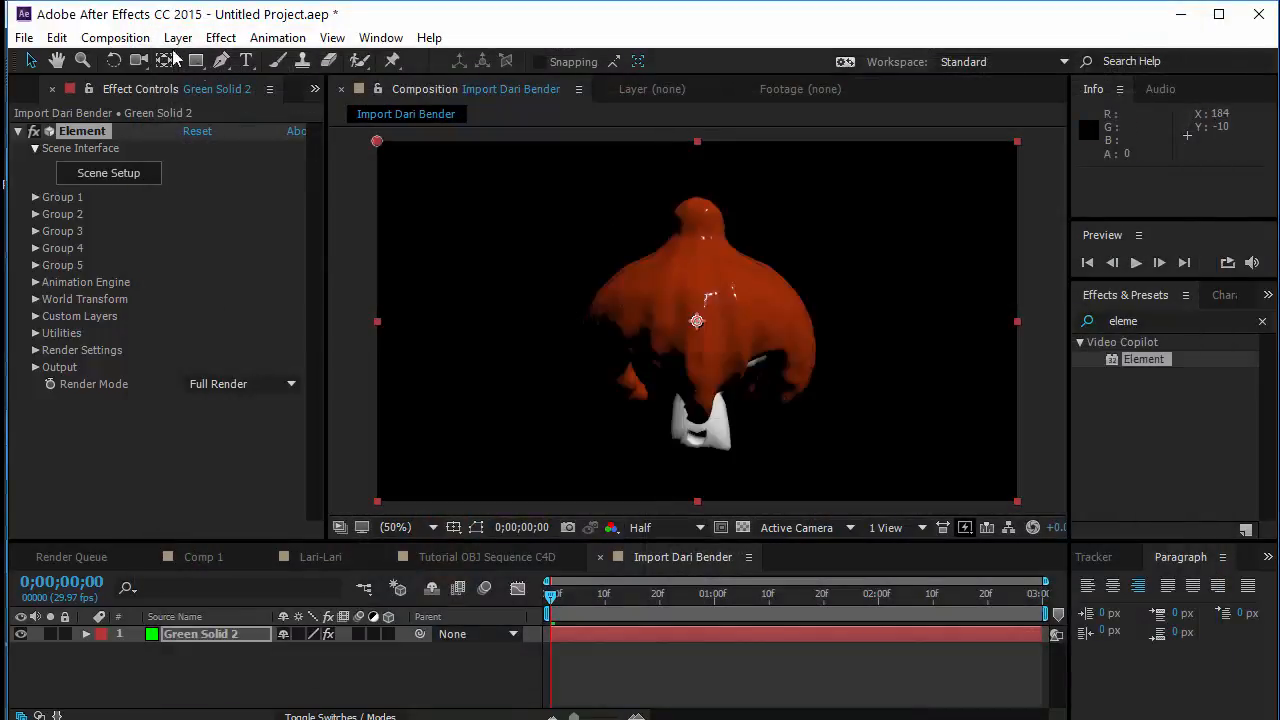
# Browse the BackLight_2K environment presets in the scene setup and apply BackLight_2K_00 as the environment.
pyautogui.click(113, 180)
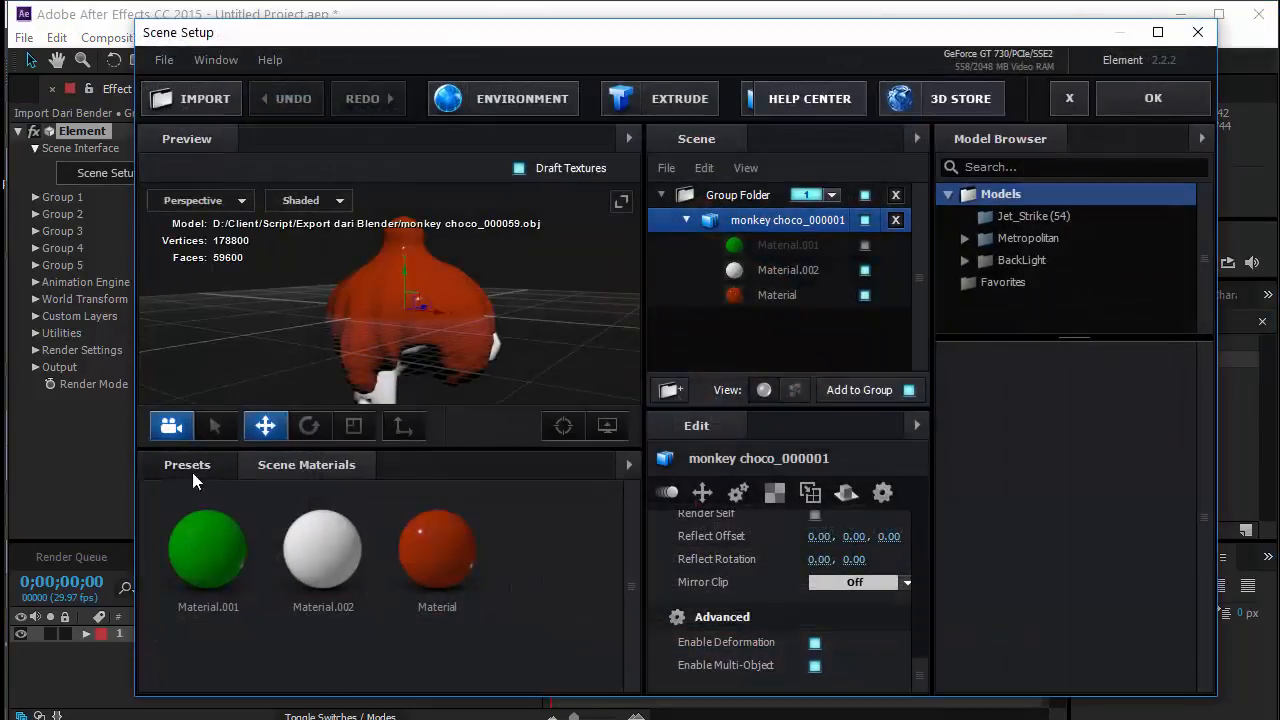
pyautogui.click(192, 472)
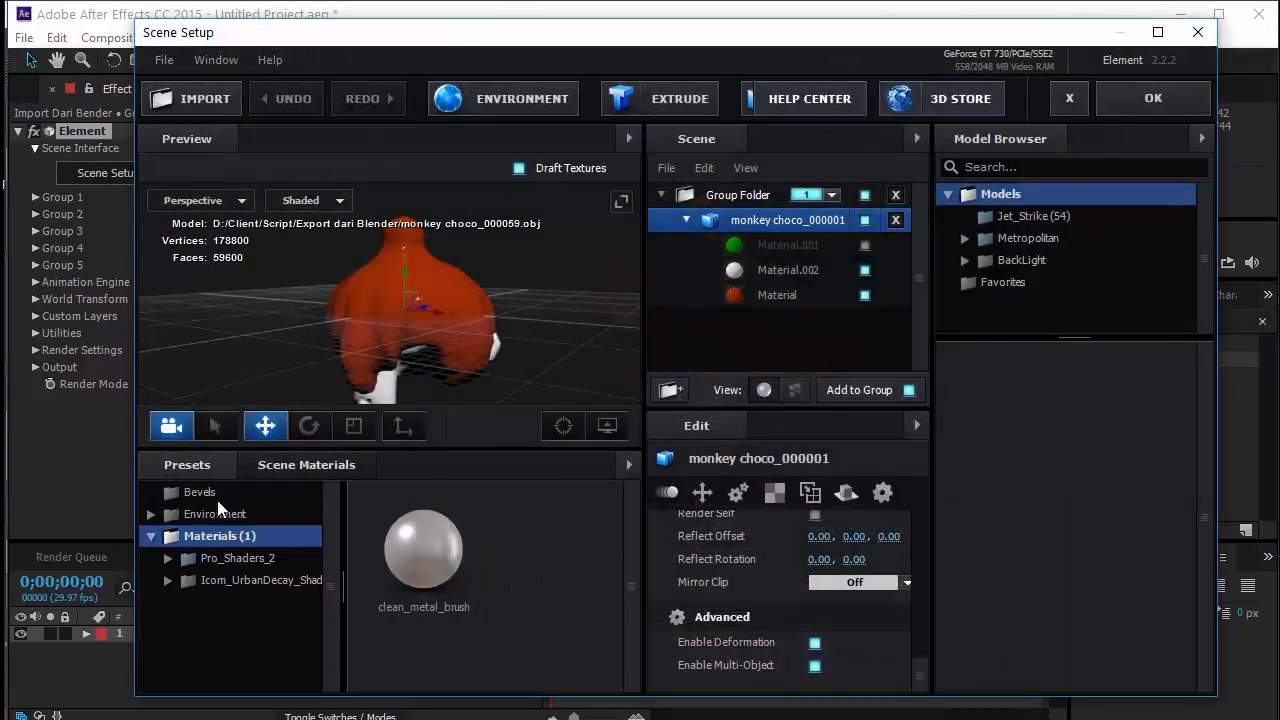
pyautogui.click(228, 508)
pyautogui.click(260, 537)
pyautogui.click(306, 556)
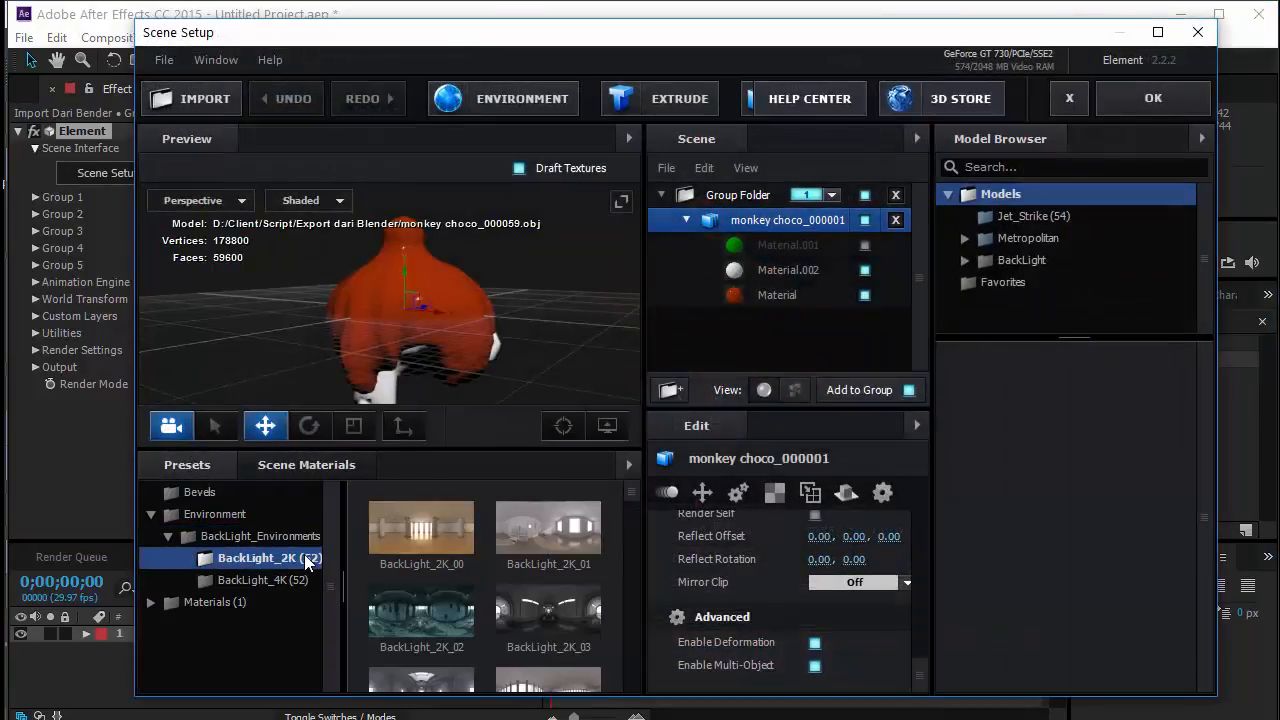
pyautogui.click(549, 548)
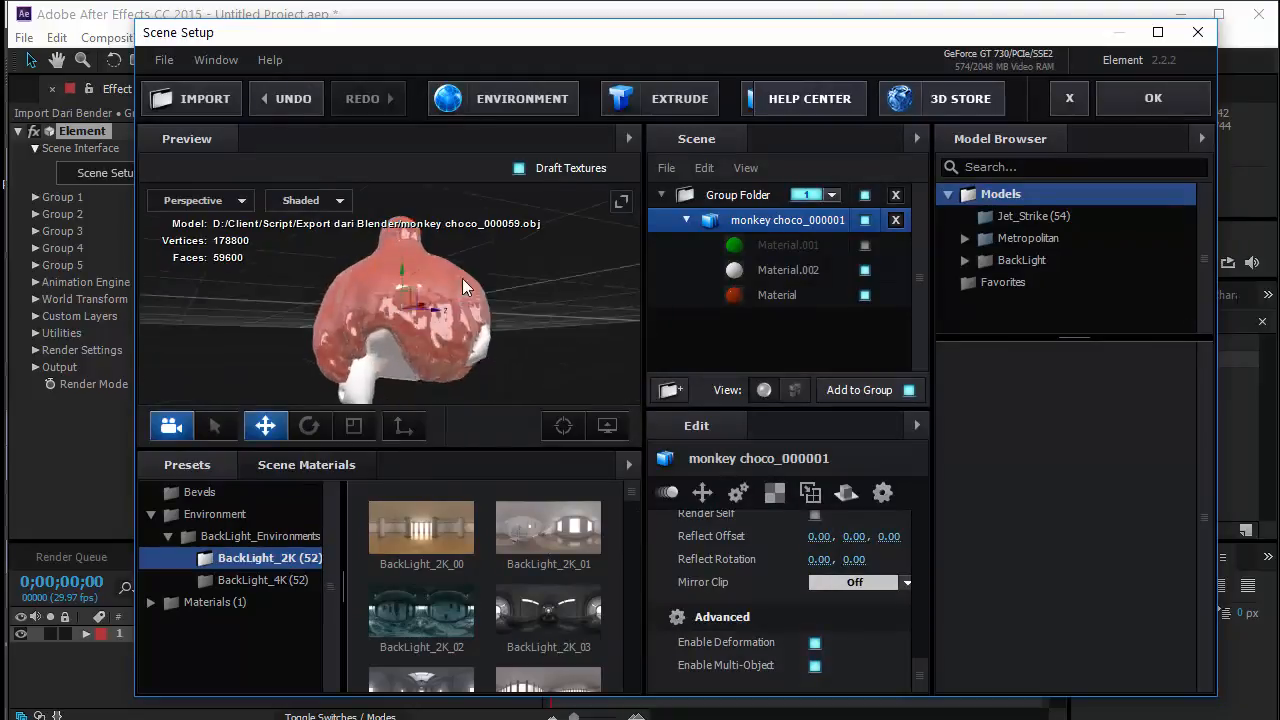
pyautogui.click(447, 535)
pyautogui.moveTo(540, 330); pyautogui.dragTo(615, 310)
# Set the glossiness of the orange Material to 83% and accept the scene setup.
pyautogui.click(772, 294)
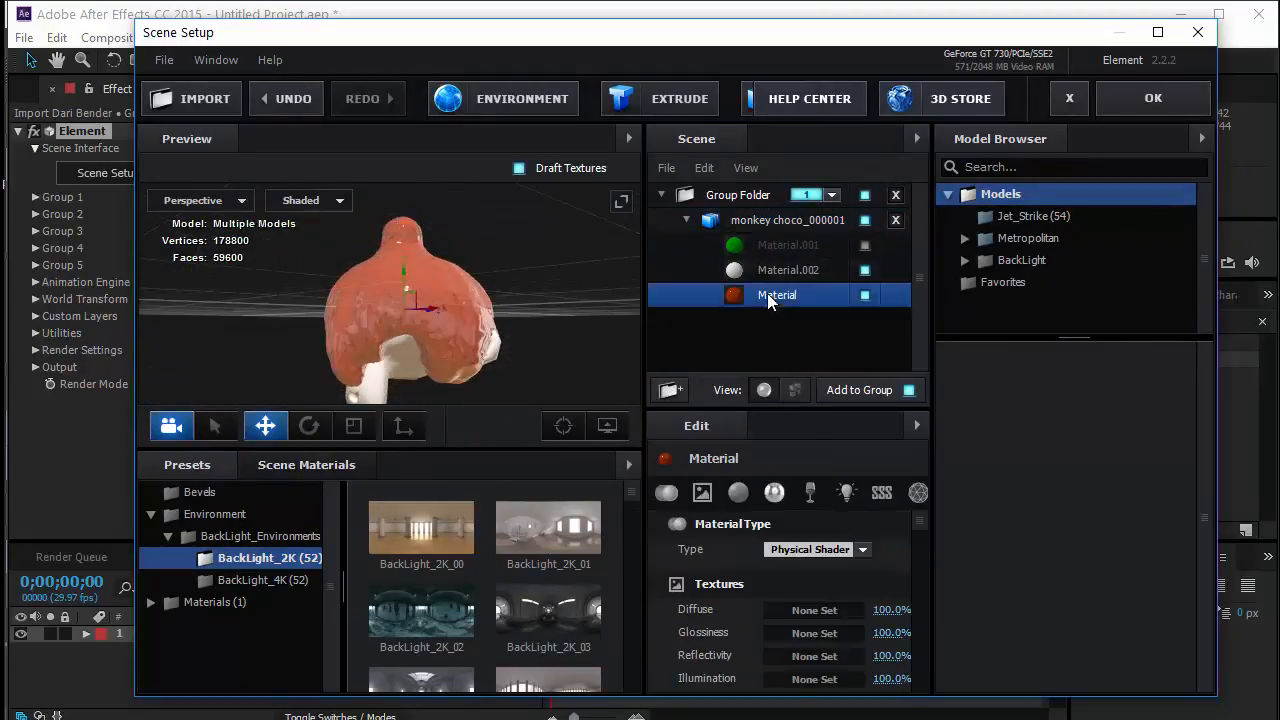
pyautogui.scroll(-3, 800, 580)
pyautogui.scroll(-2, 906, 657)
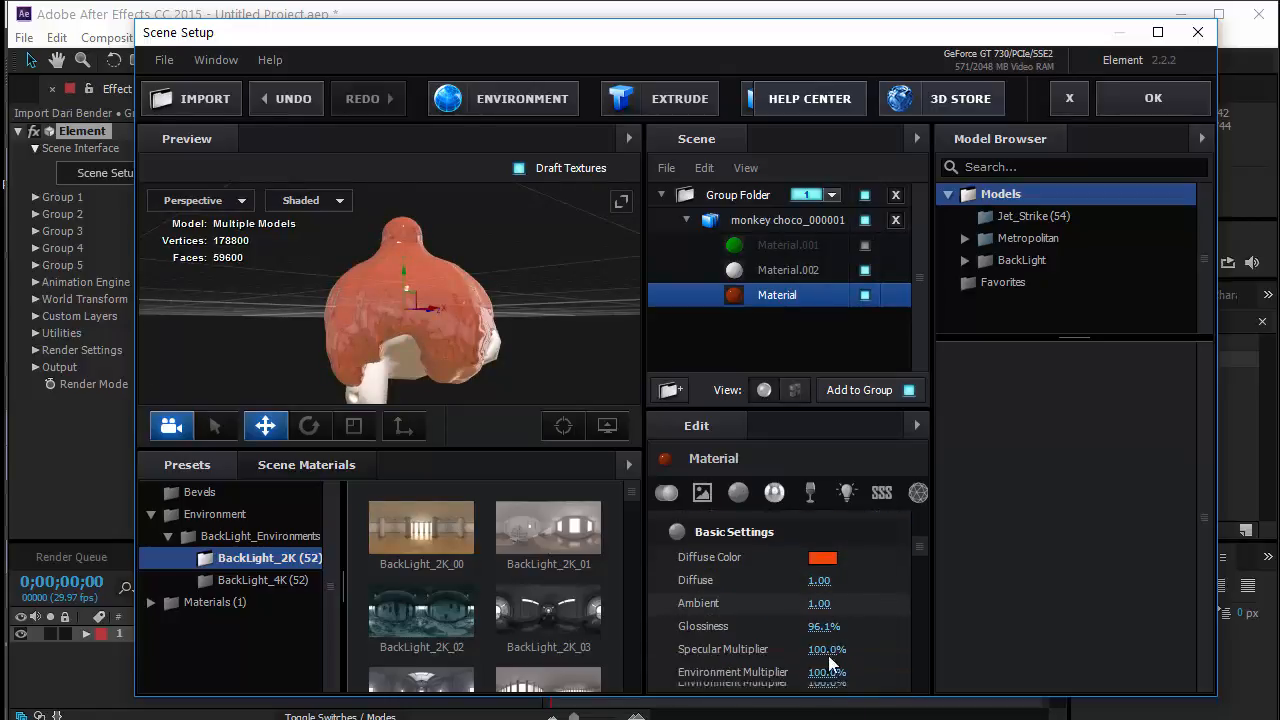
pyautogui.moveTo(820, 596); pyautogui.dragTo(891, 599)
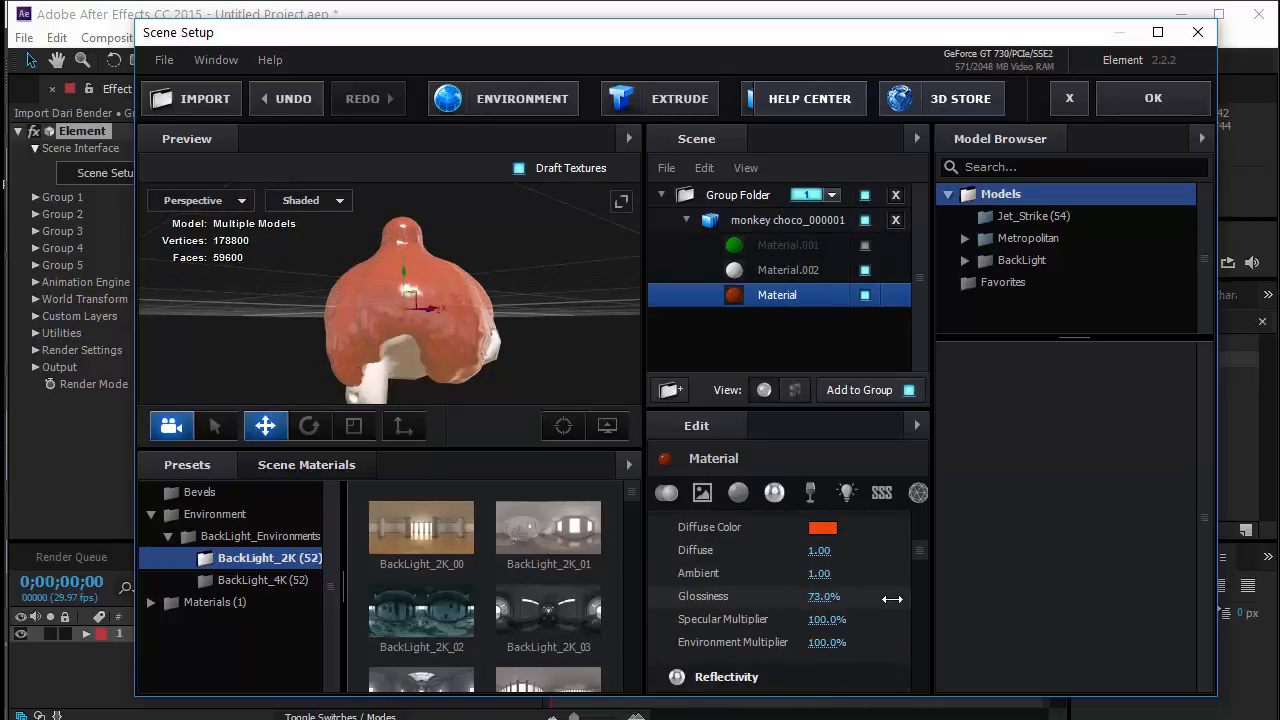
pyautogui.moveTo(550, 336); pyautogui.dragTo(548, 362)
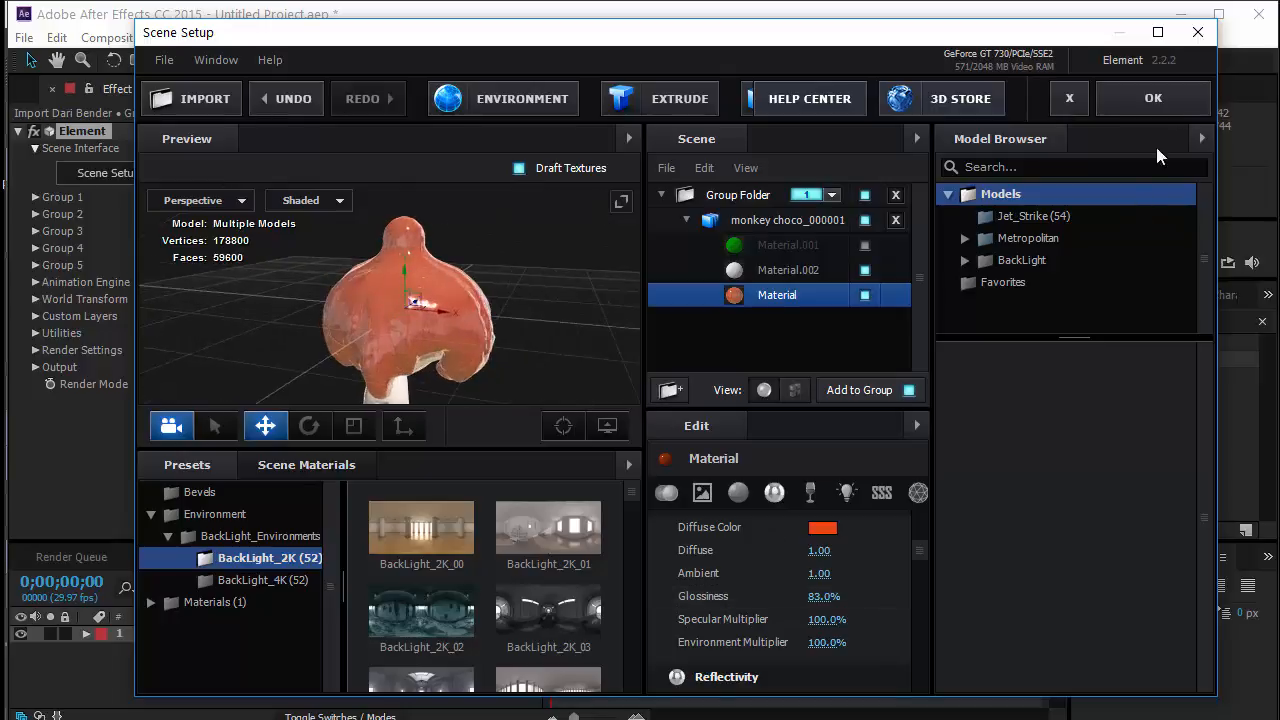
pyautogui.click(1186, 107)
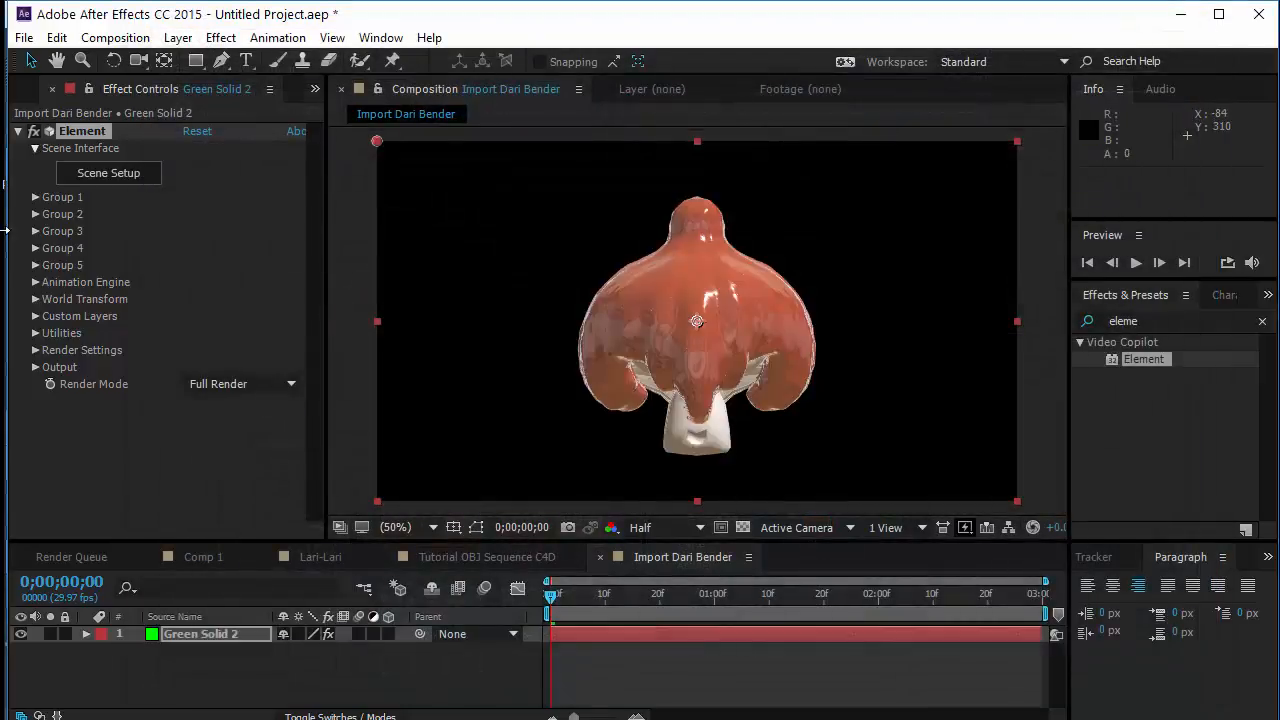
# Show the physical environment in the background through Element's render settings.
pyautogui.click(35, 350)
pyautogui.scroll(-1, 37, 351)
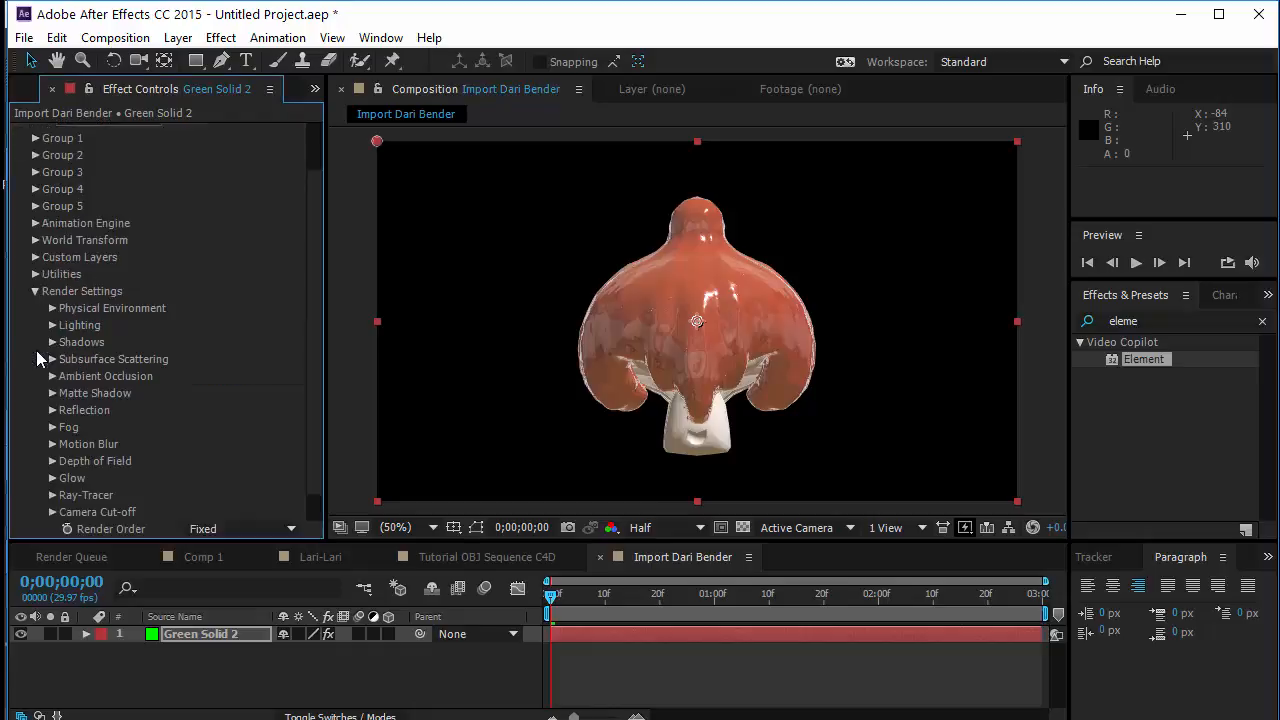
pyautogui.click(52, 308)
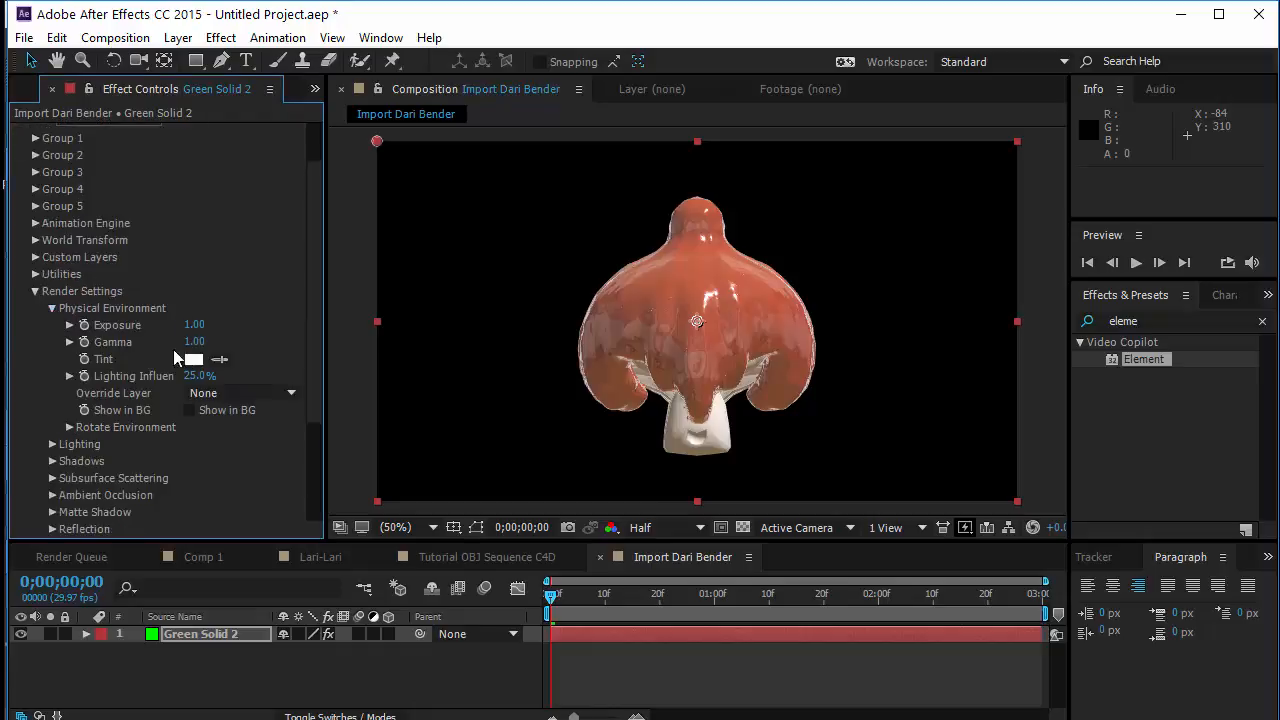
pyautogui.click(189, 410)
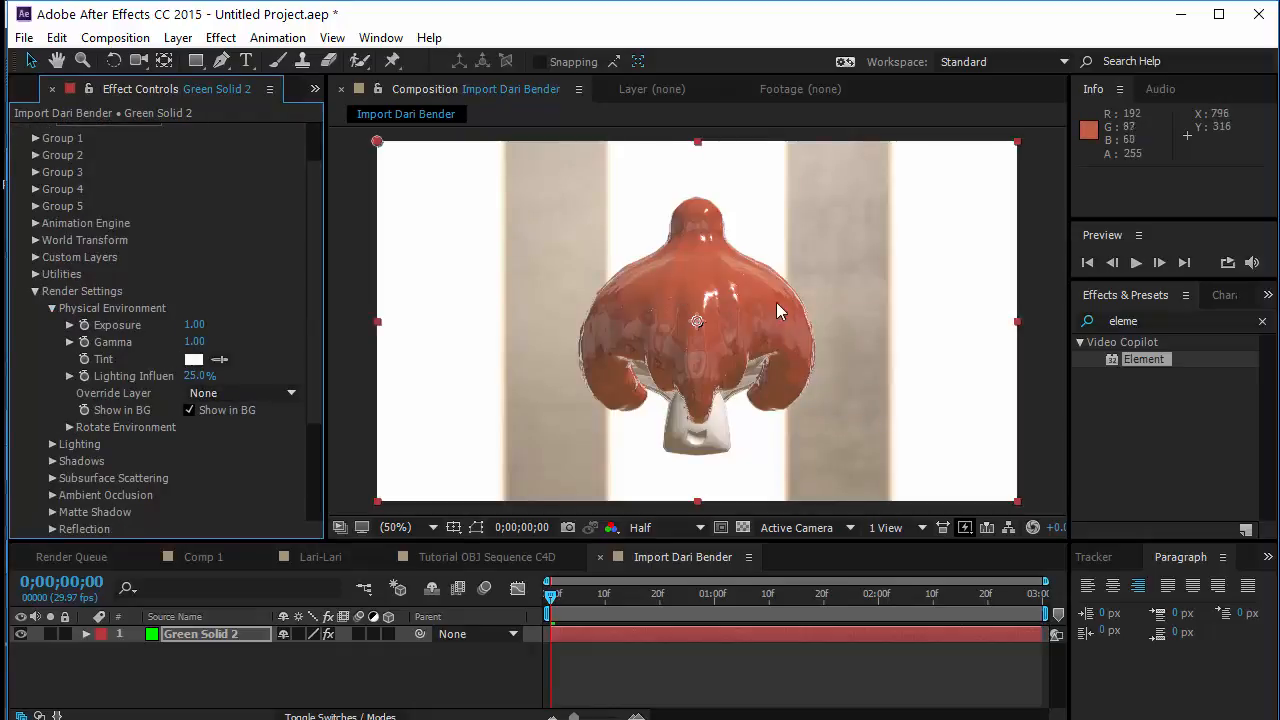
# Add a two-node camera named Camera 1 with a 75 mm focal length to the composition.
pyautogui.click(178, 37)
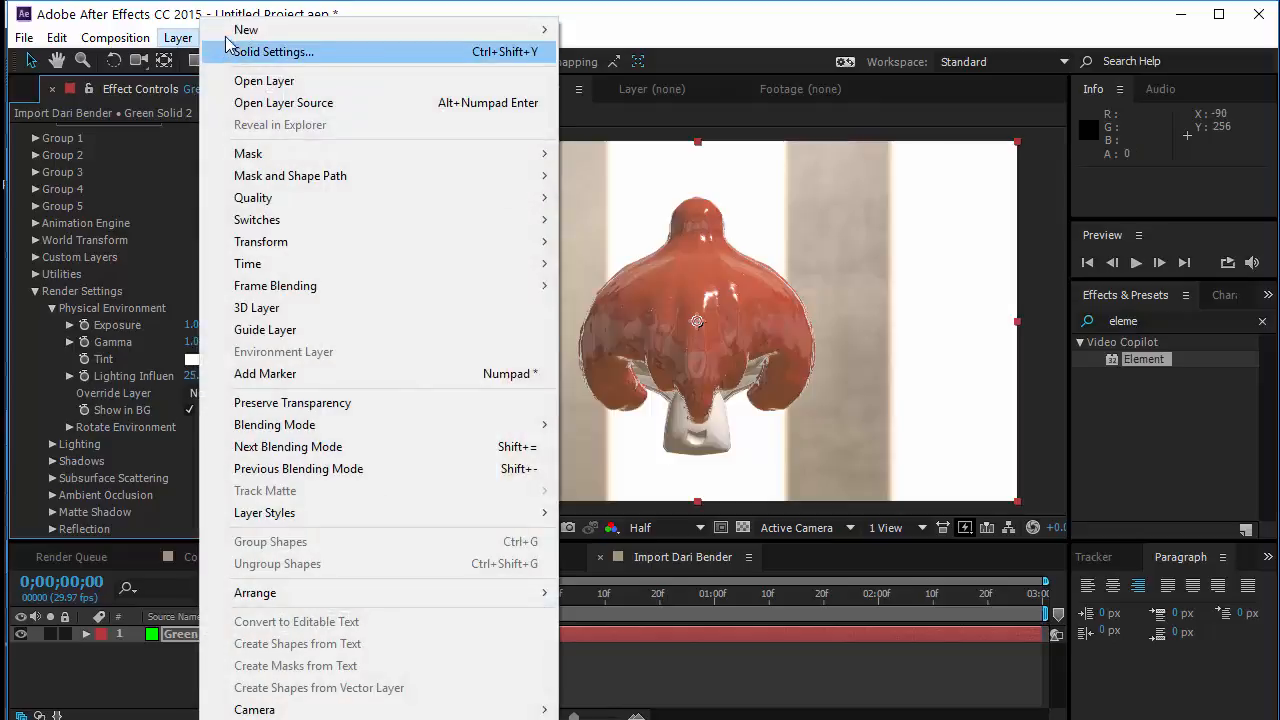
pyautogui.moveTo(228, 36)
pyautogui.click(640, 95)
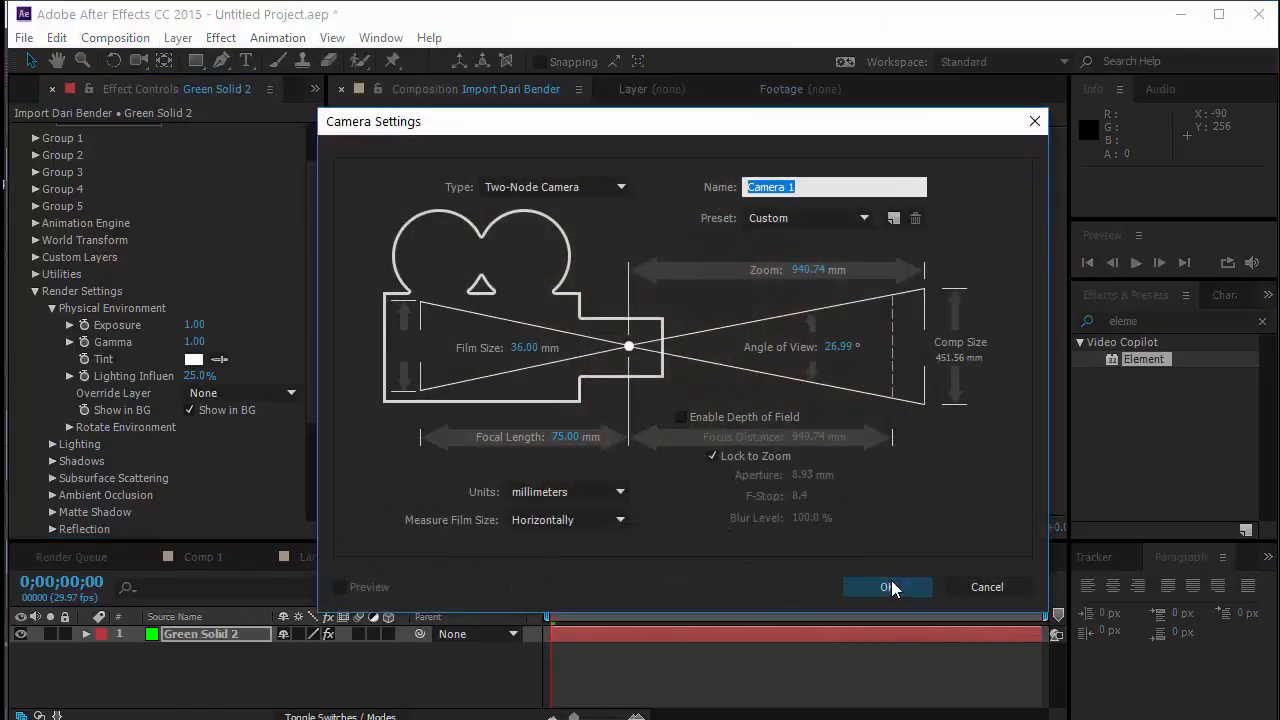
pyautogui.click(891, 580)
# Orbit and reframe the camera to show the monkey's face at an angle, and move the current time to 0;00;01;04.
pyautogui.press('c')
pyautogui.moveTo(749, 337); pyautogui.dragTo(746, 286)
pyautogui.press('c')
pyautogui.press('c')
pyautogui.moveTo(595, 580); pyautogui.dragTo(737, 582)
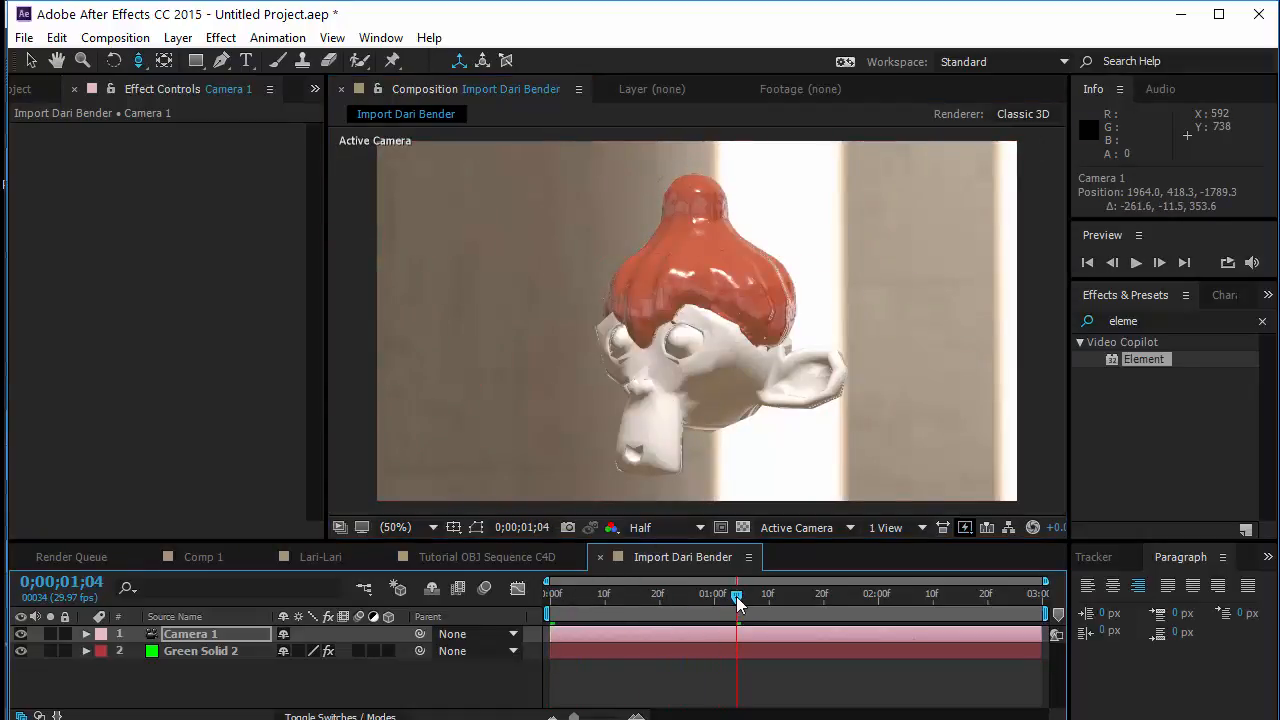
# Set the baked animation's frame offset of the monkey choco model to 0 and accept the scene setup.
pyautogui.click(214, 651)
pyautogui.click(131, 179)
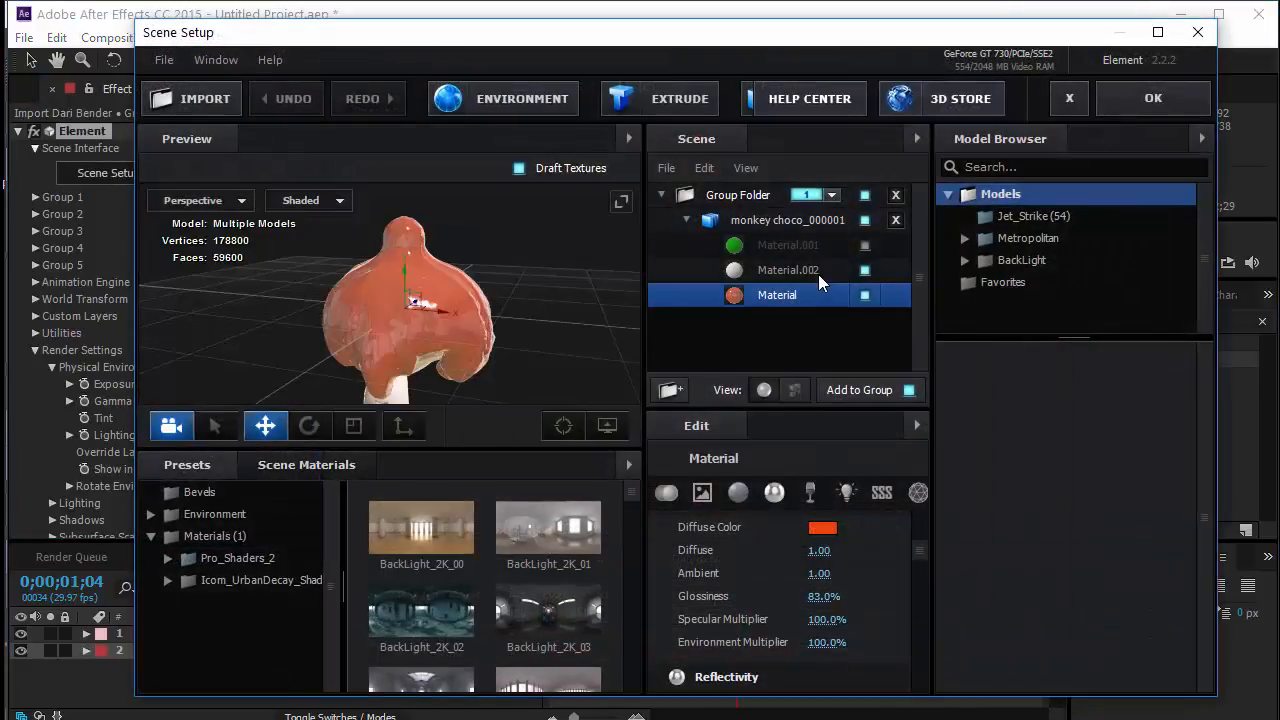
pyautogui.click(766, 220)
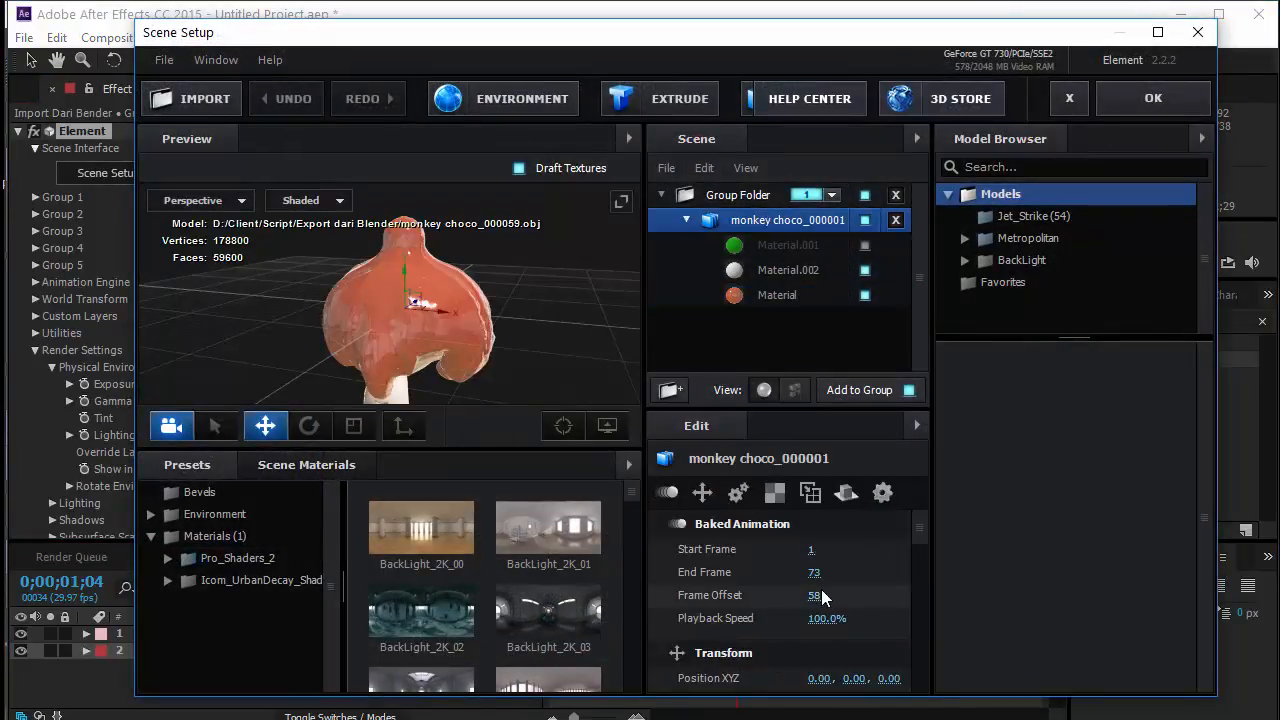
pyautogui.write('0')
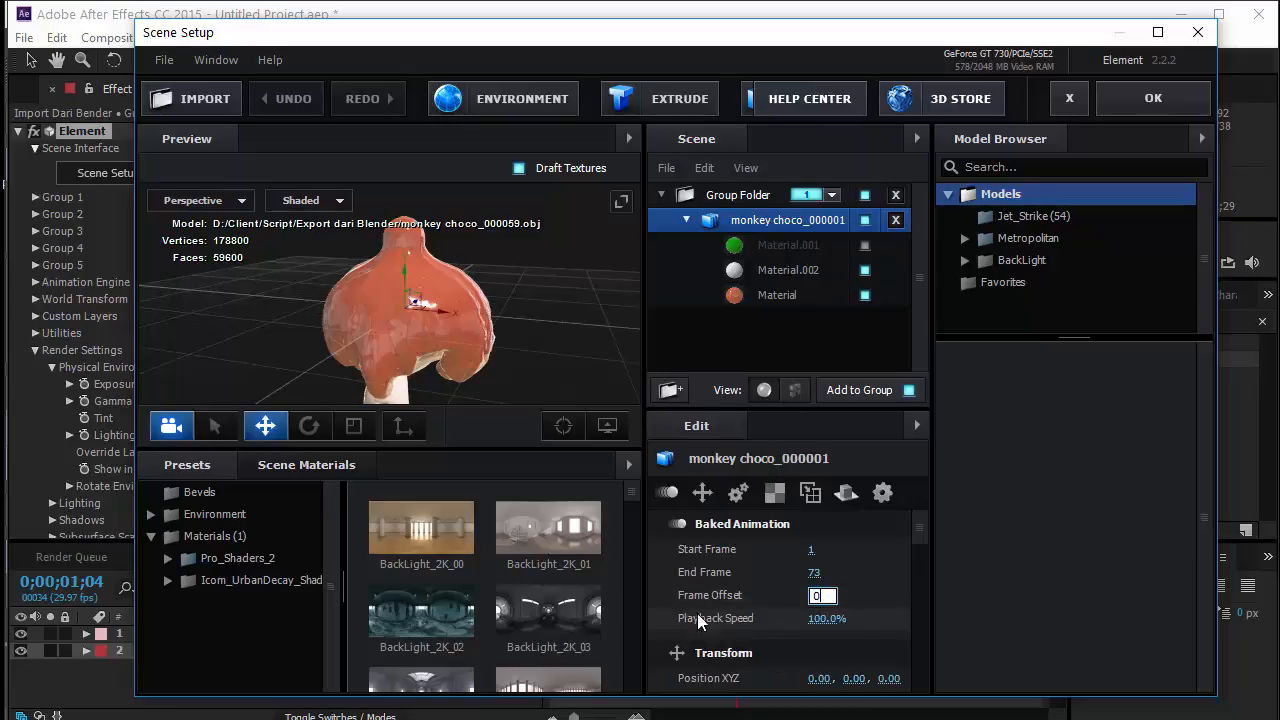
pyautogui.press('Return')
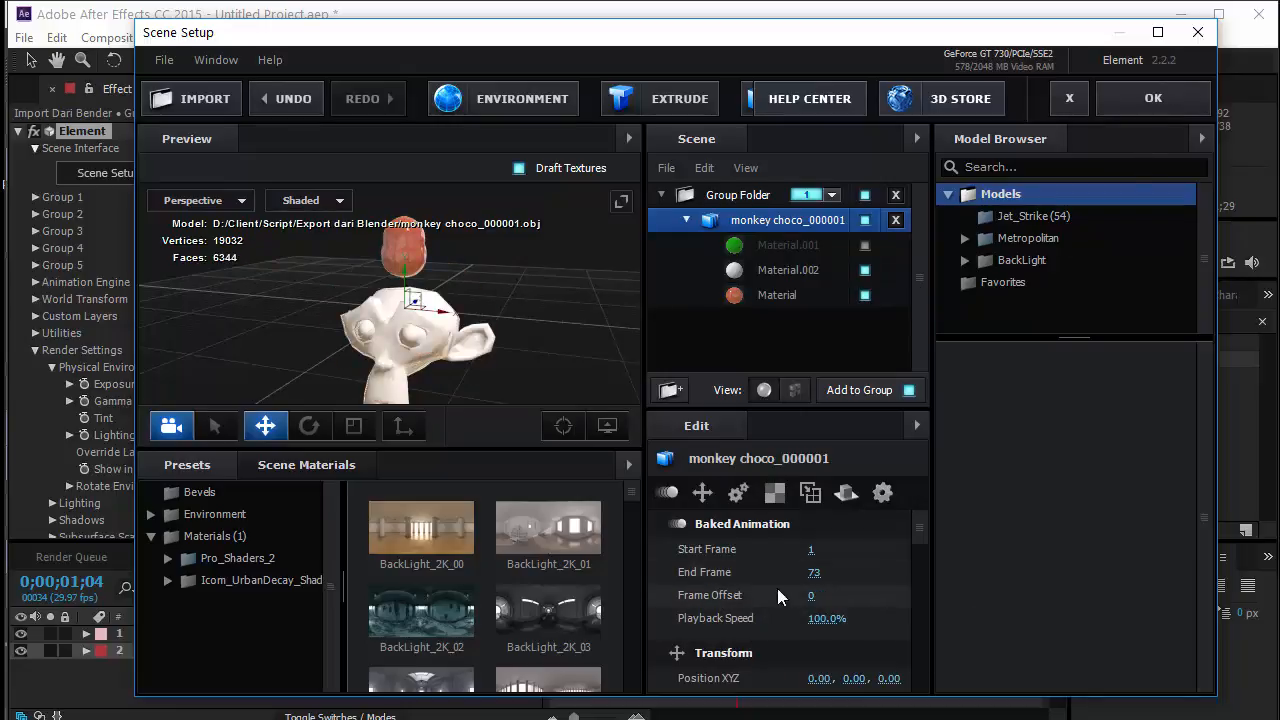
pyautogui.click(1125, 96)
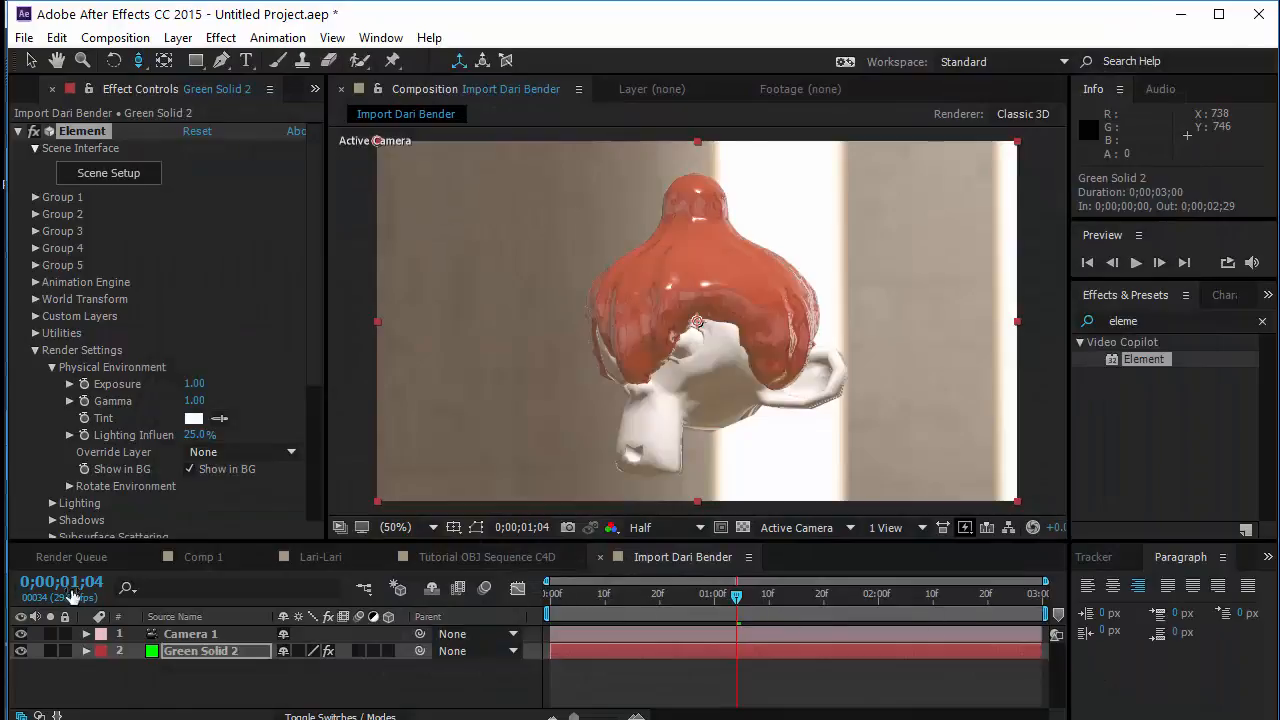
pyautogui.click(115, 37)
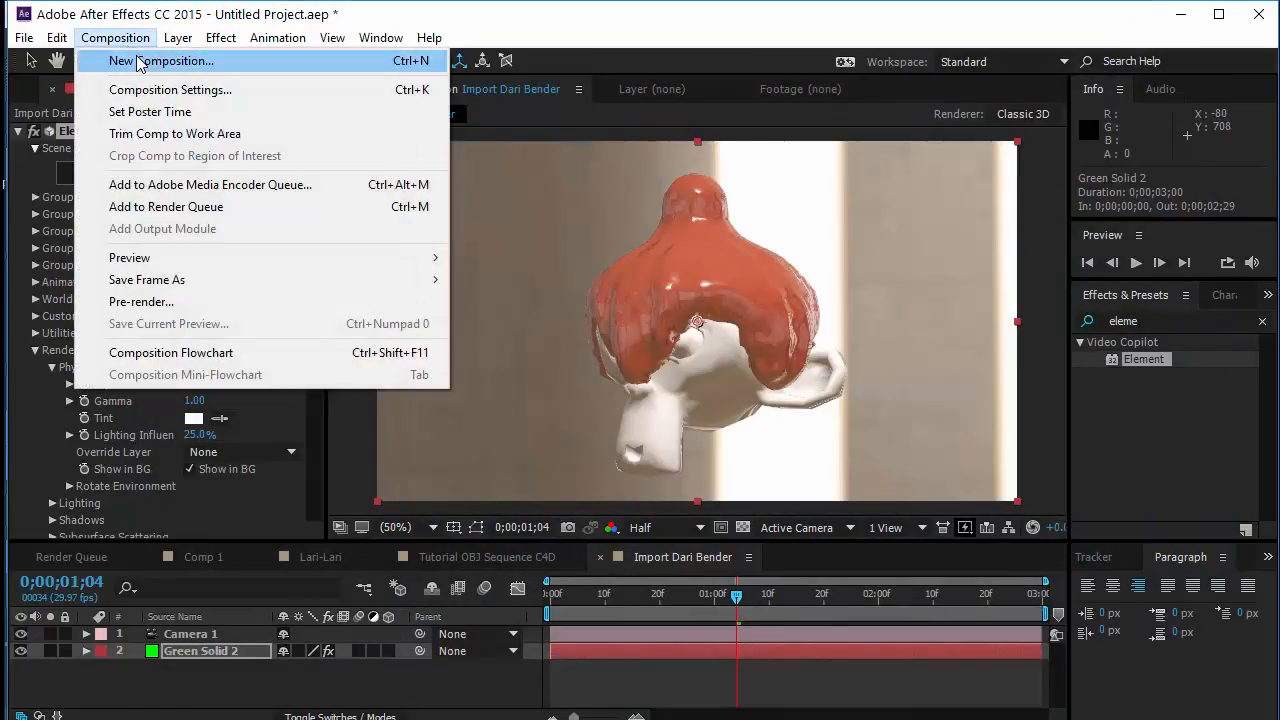
pyautogui.click(150, 89)
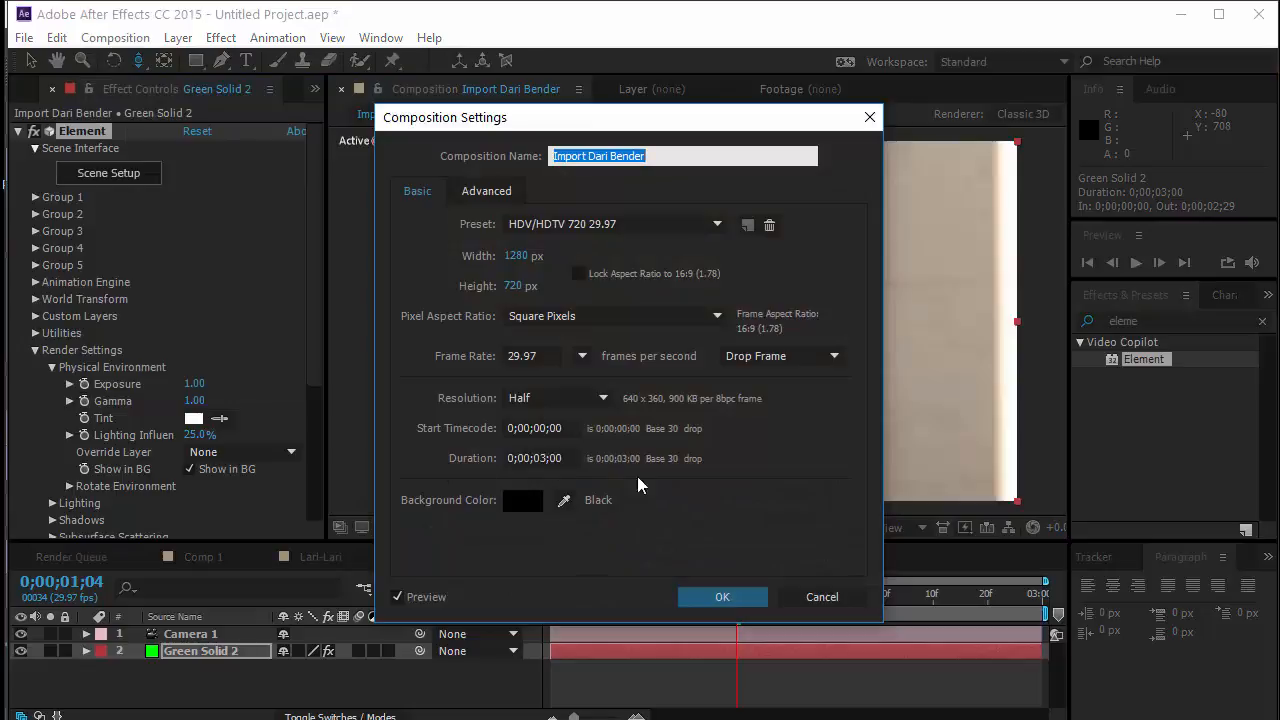
pyautogui.click(816, 597)
pyautogui.click(78, 594)
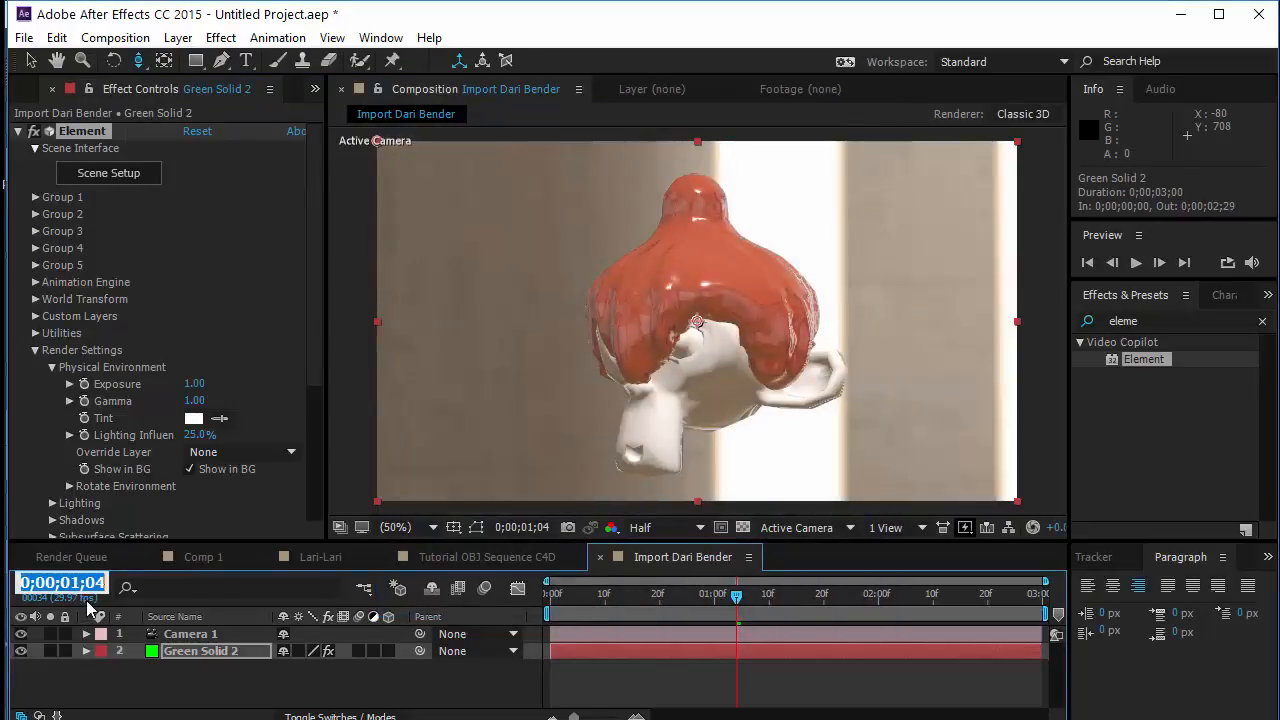
pyautogui.press('Escape')
# Switch the time display to frames and set the composition's duration to 73 frames.
pyautogui.keyDown('ctrl'); pyautogui.click(70, 585); pyautogui.keyUp('ctrl')
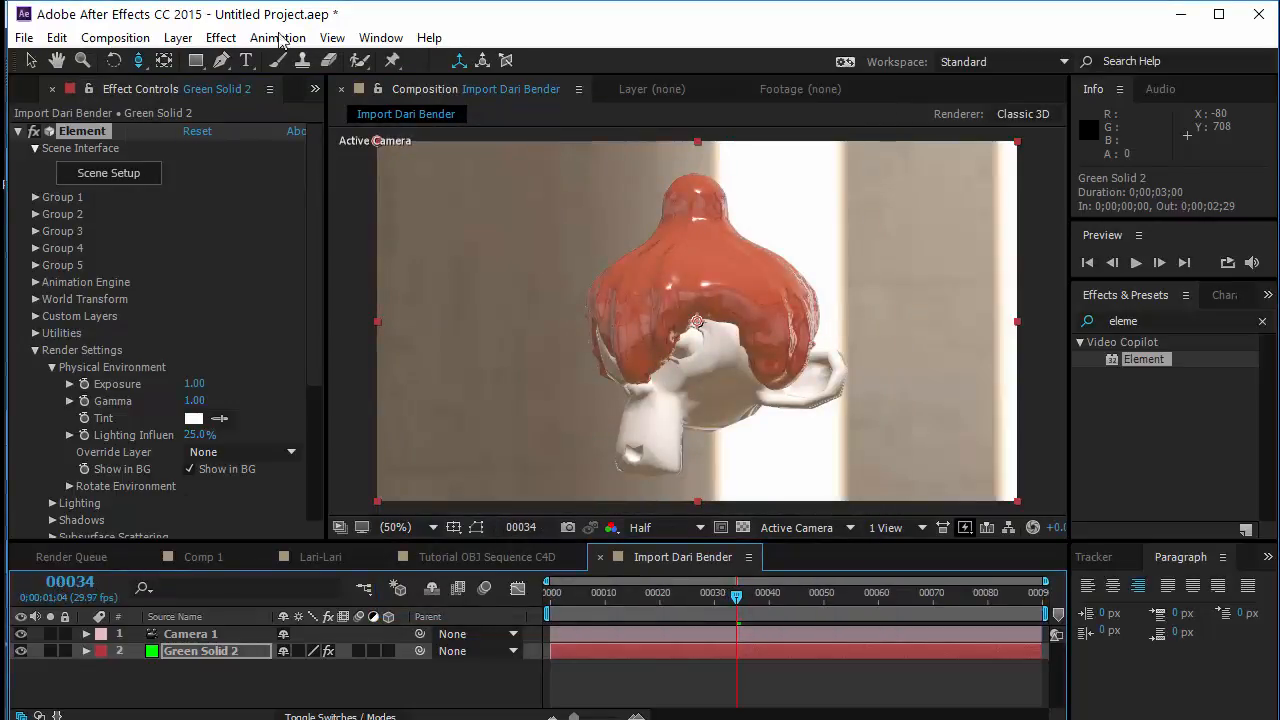
pyautogui.click(150, 38)
pyautogui.click(150, 89)
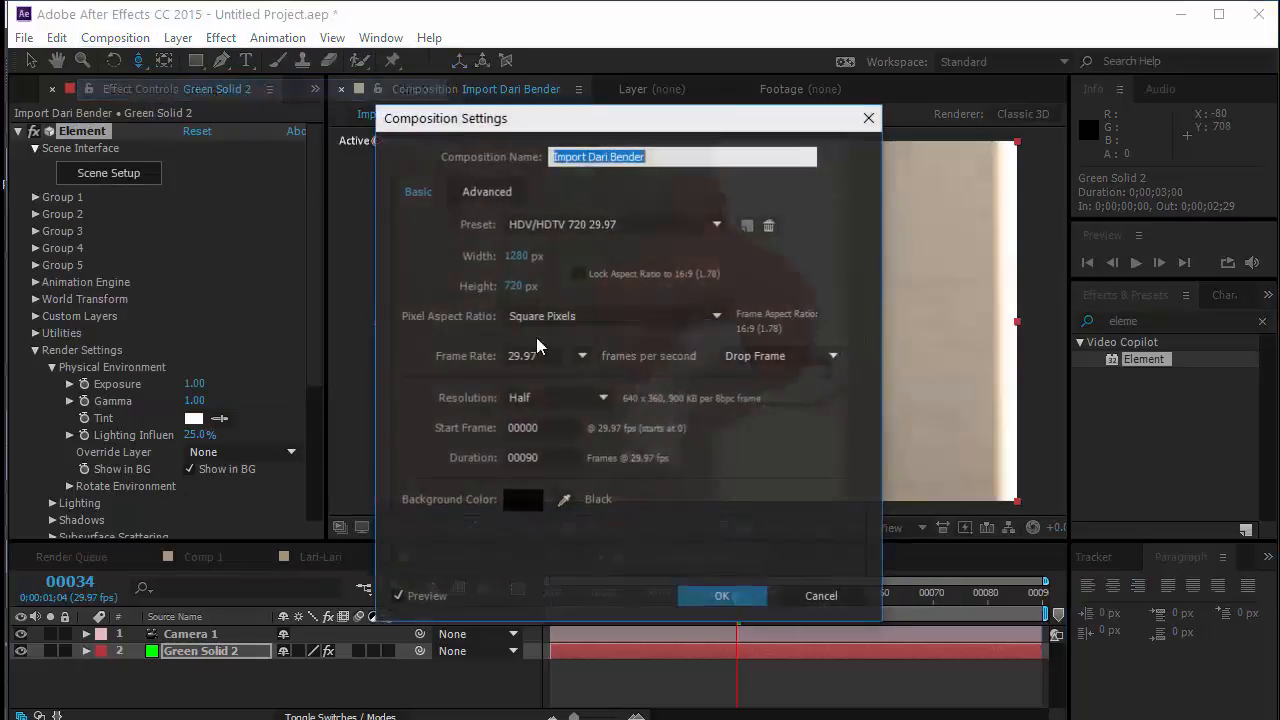
pyautogui.click(538, 457)
pyautogui.write('0007')
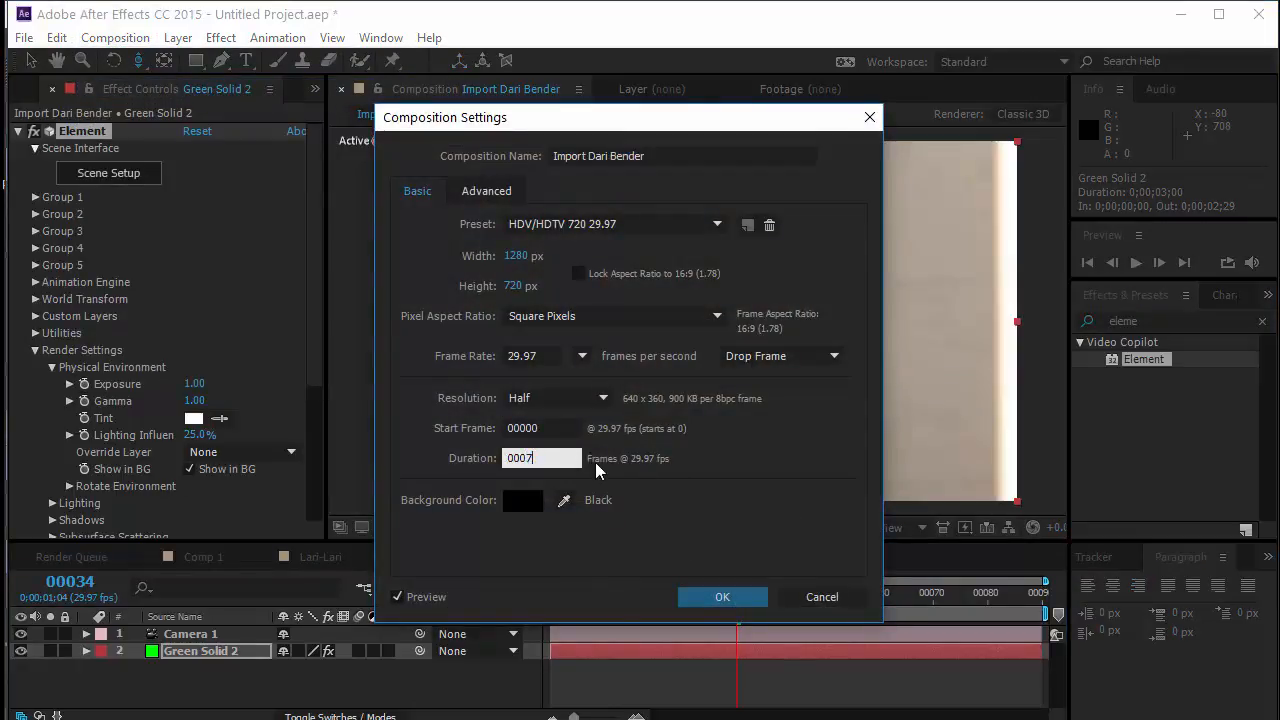
pyautogui.write('3')
pyautogui.click(693, 596)
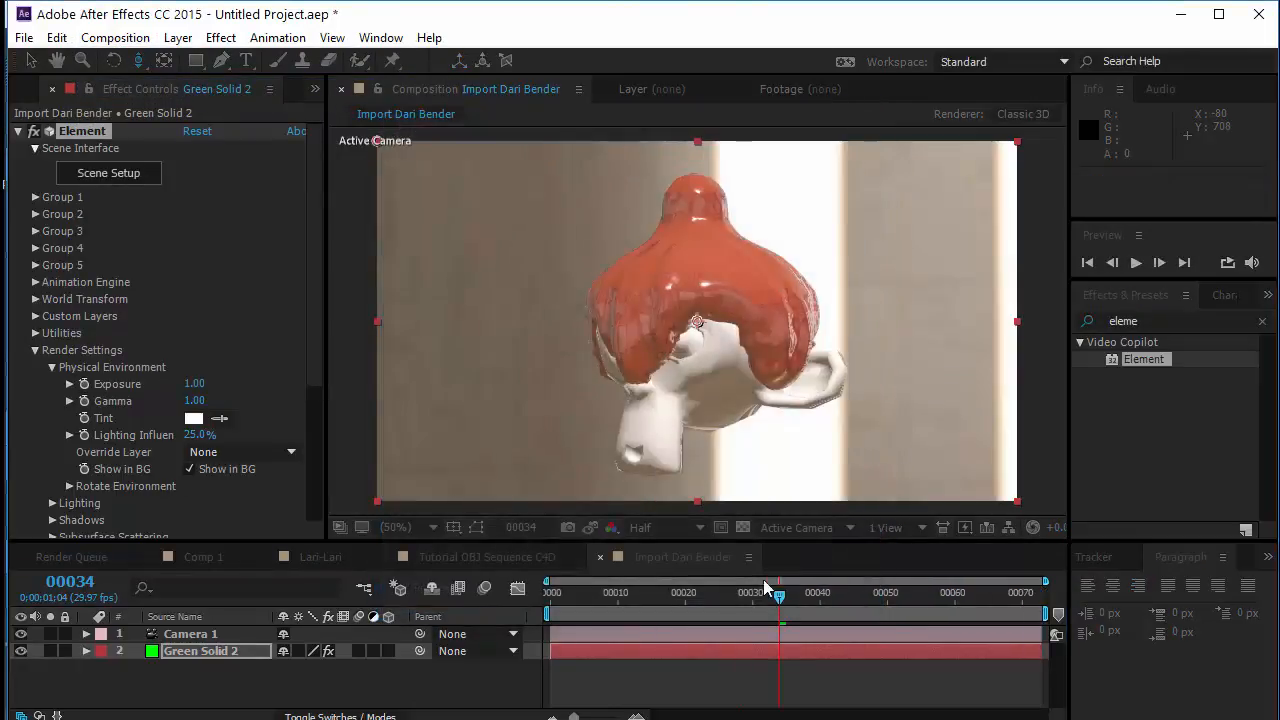
# Play the composition's animation and compare it with the fluid simulation in Blender, scrubbing its timeline before returning to After Effects.
pyautogui.press('space')
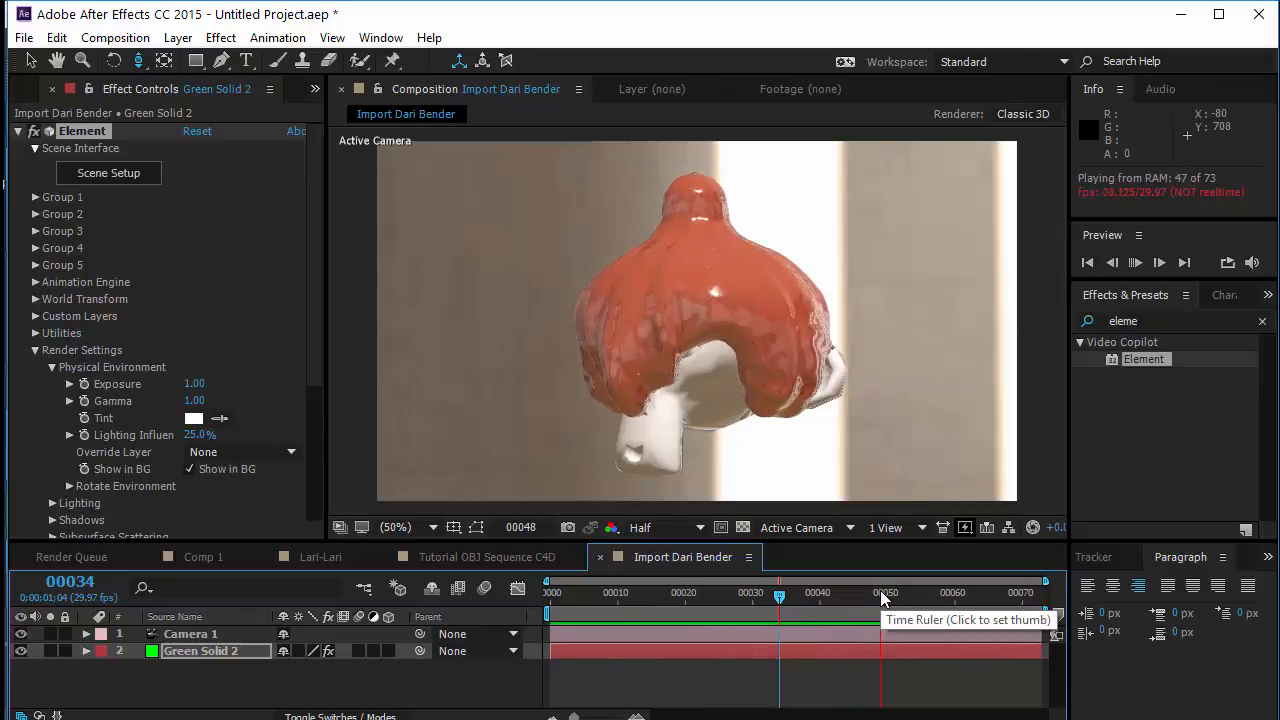
pyautogui.hotkey('alt', 'Tab')
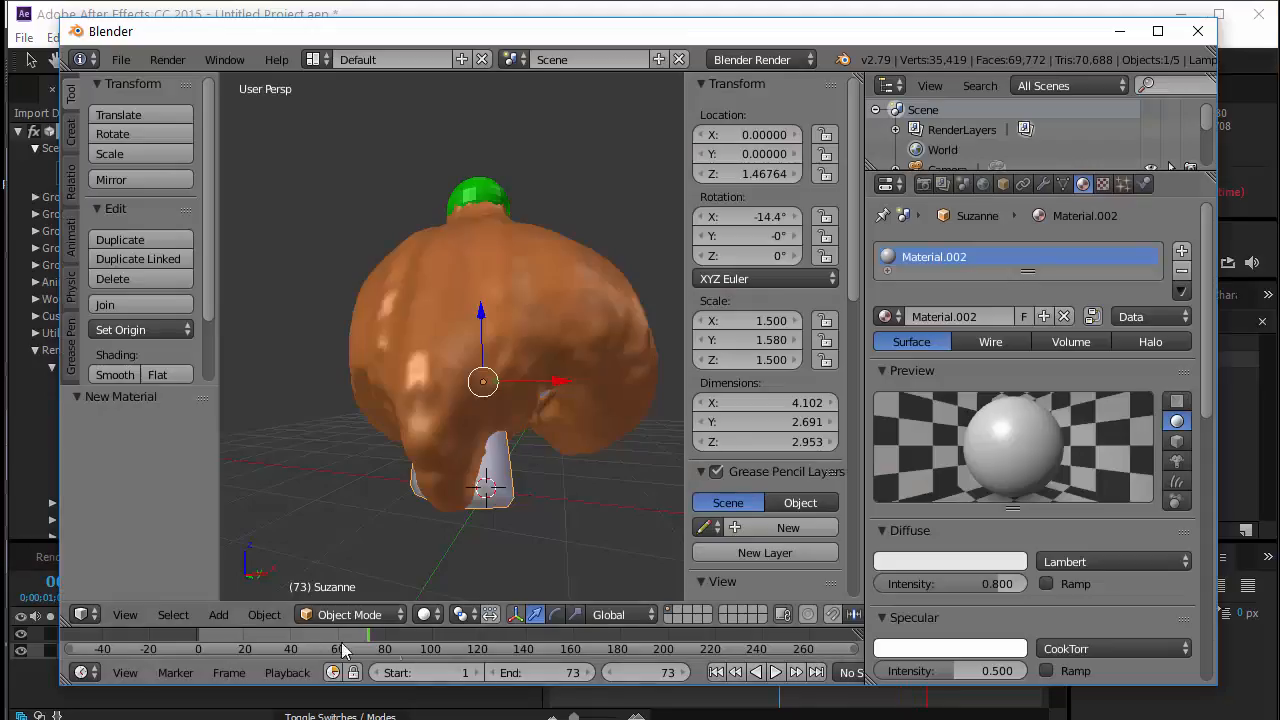
pyautogui.moveTo(209, 635); pyautogui.dragTo(356, 637)
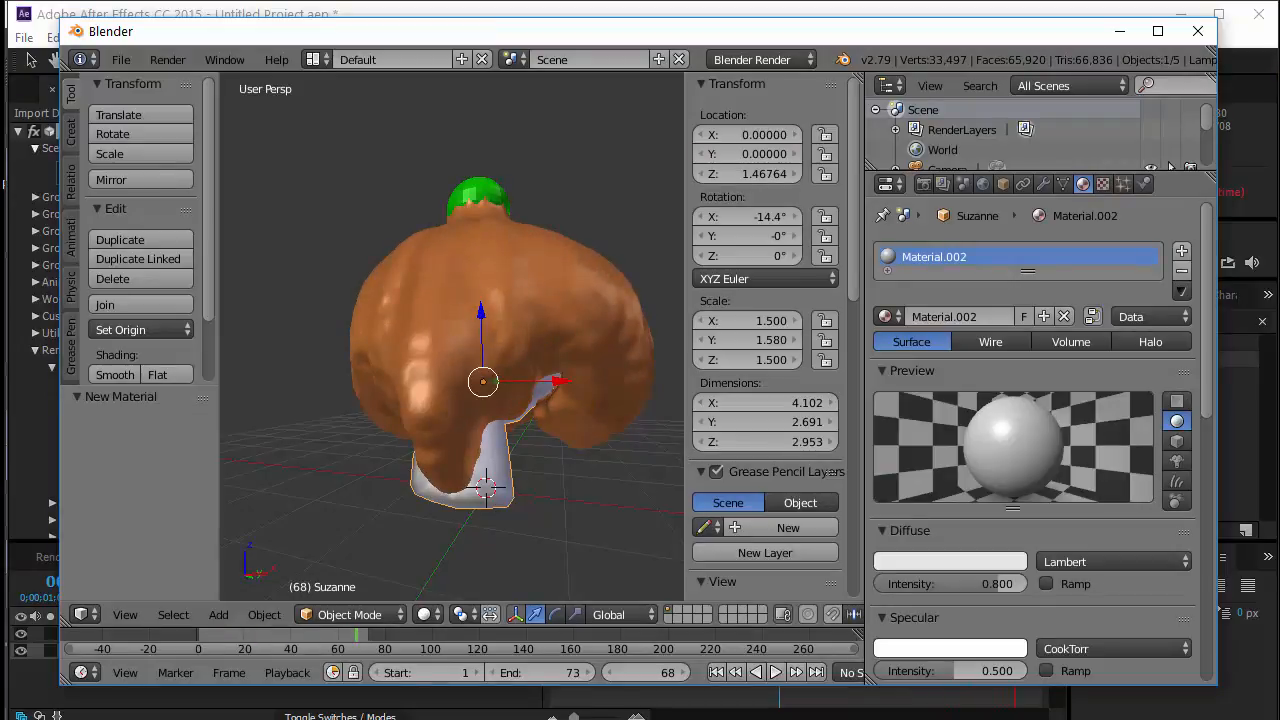
pyautogui.hotkey('alt', 'Tab')
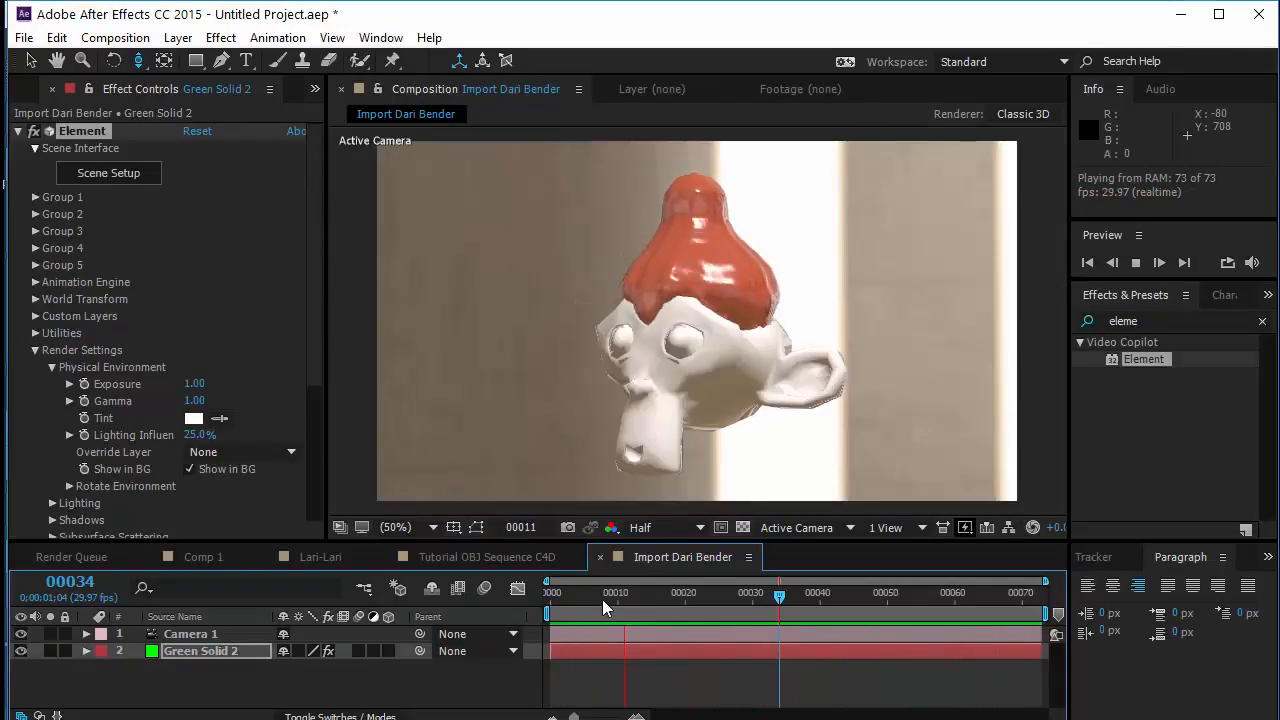
pyautogui.press('space')
# Enable ambient occlusion in the Element render settings of Green Solid 2 and raise the SSAO intensity to 7.1.
pyautogui.scroll(-5, 132, 382)
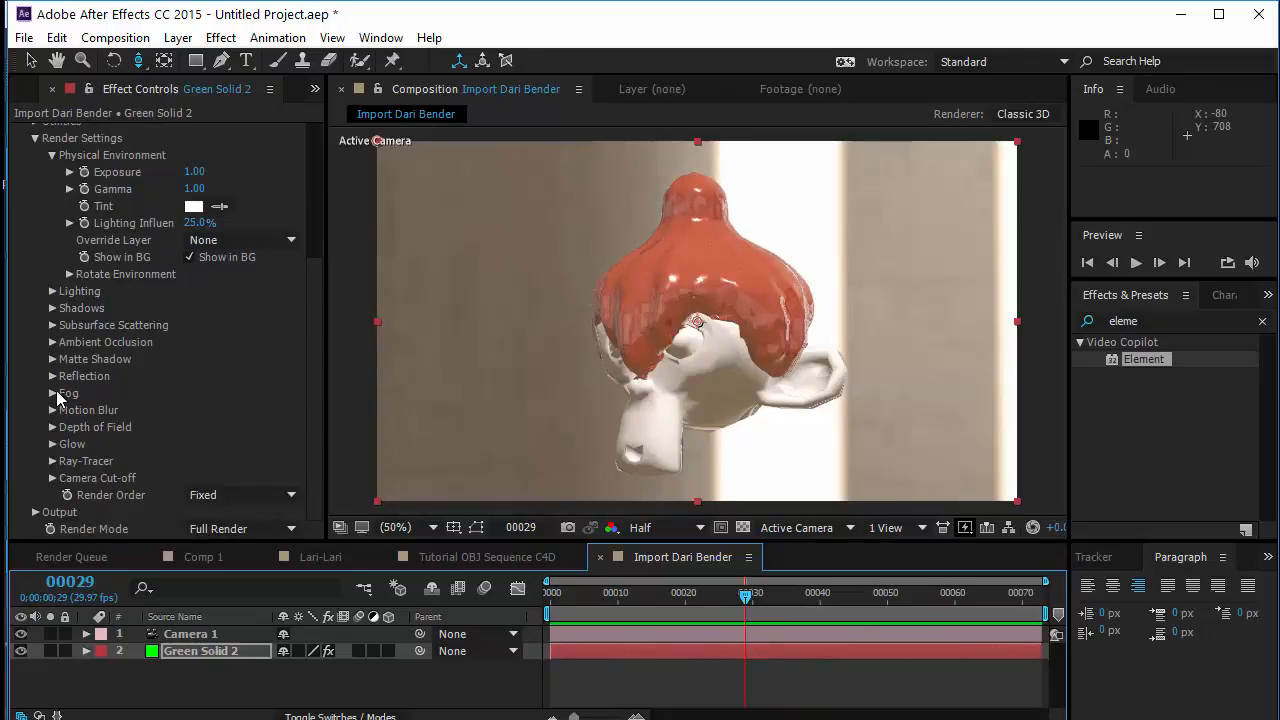
pyautogui.click(46, 343)
pyautogui.click(52, 342)
pyautogui.scroll(-2, 174, 318)
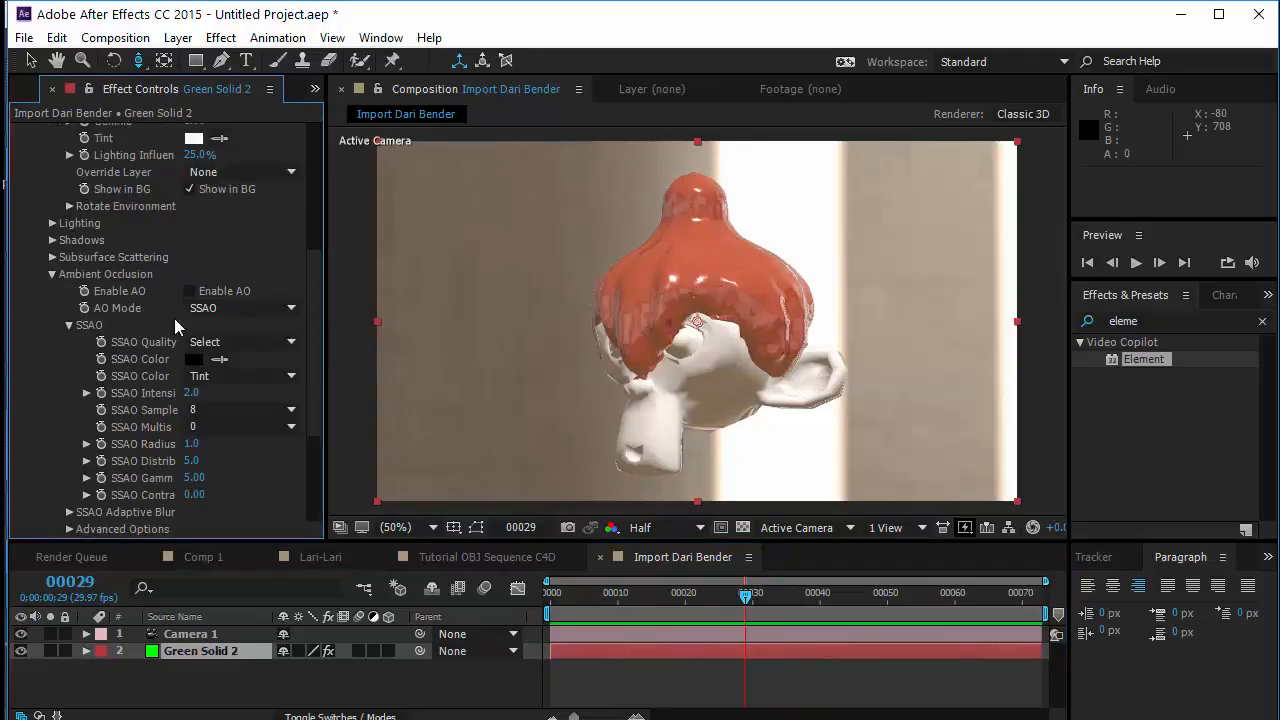
pyautogui.click(205, 293)
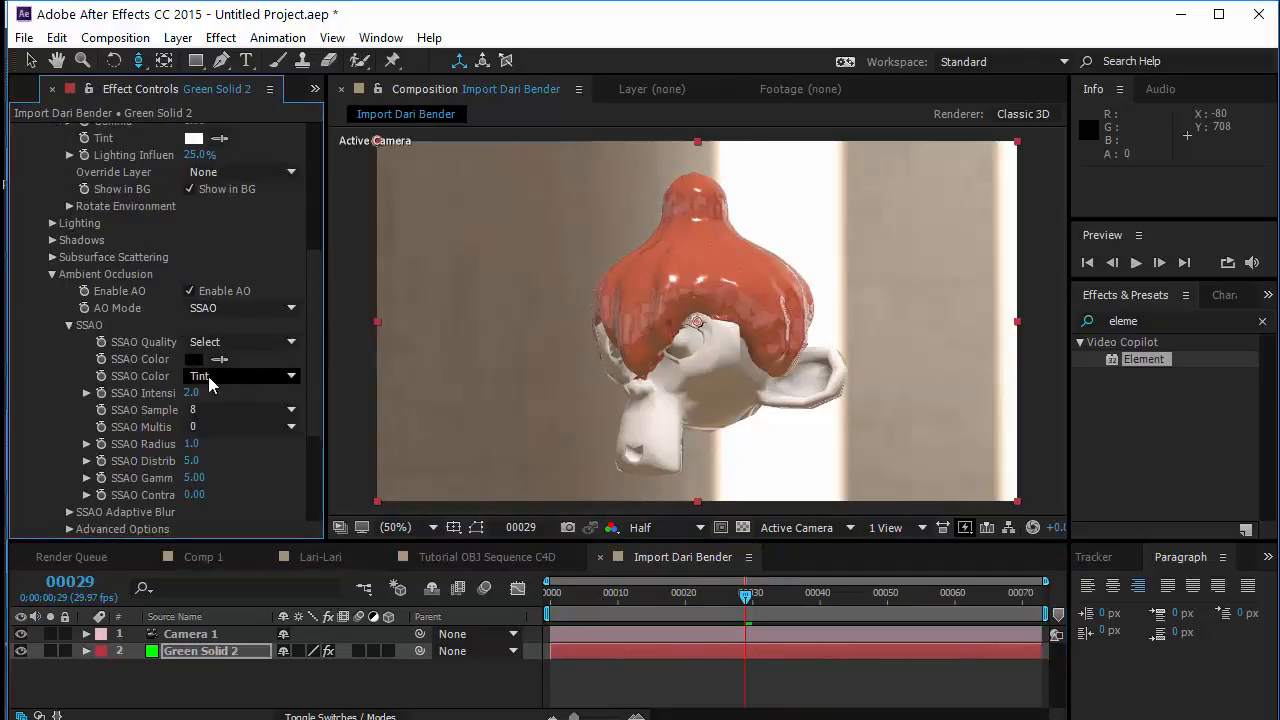
pyautogui.moveTo(200, 392); pyautogui.dragTo(293, 385)
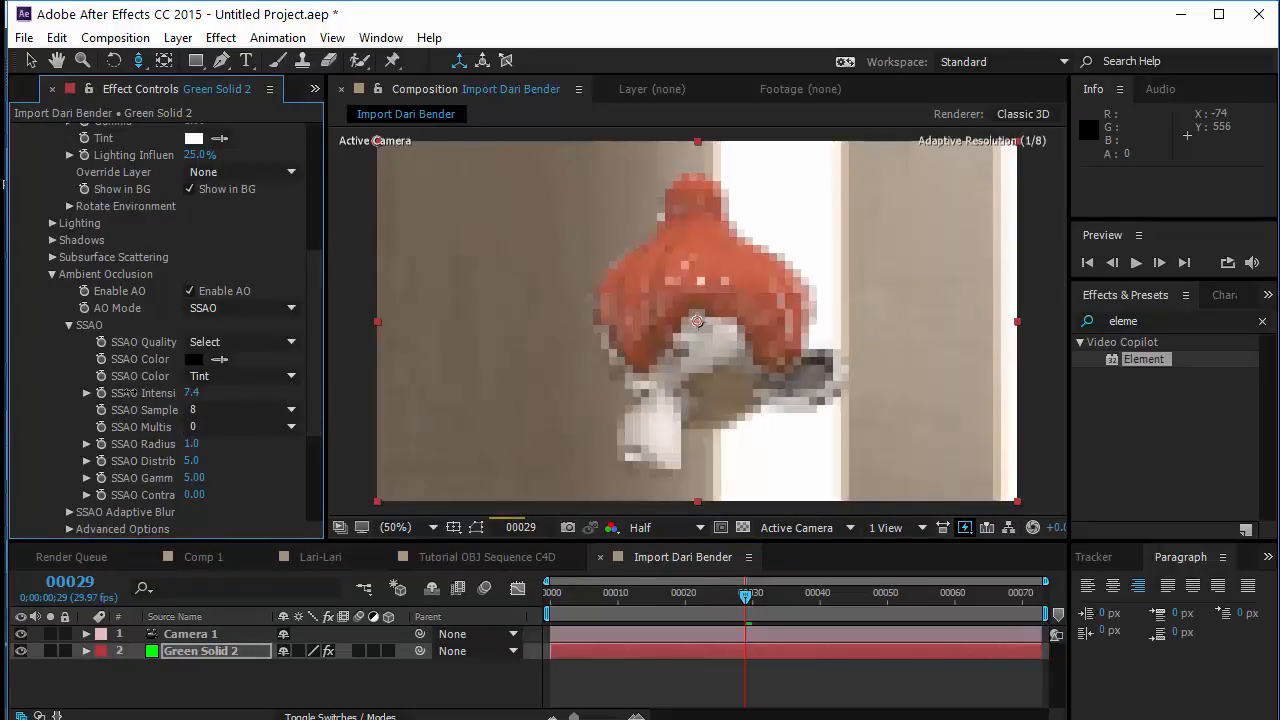
# Copy Light 1 from the Tutorial OBJ Sequence C4D composition into the Import Dari Bender composition.
pyautogui.click(509, 560)
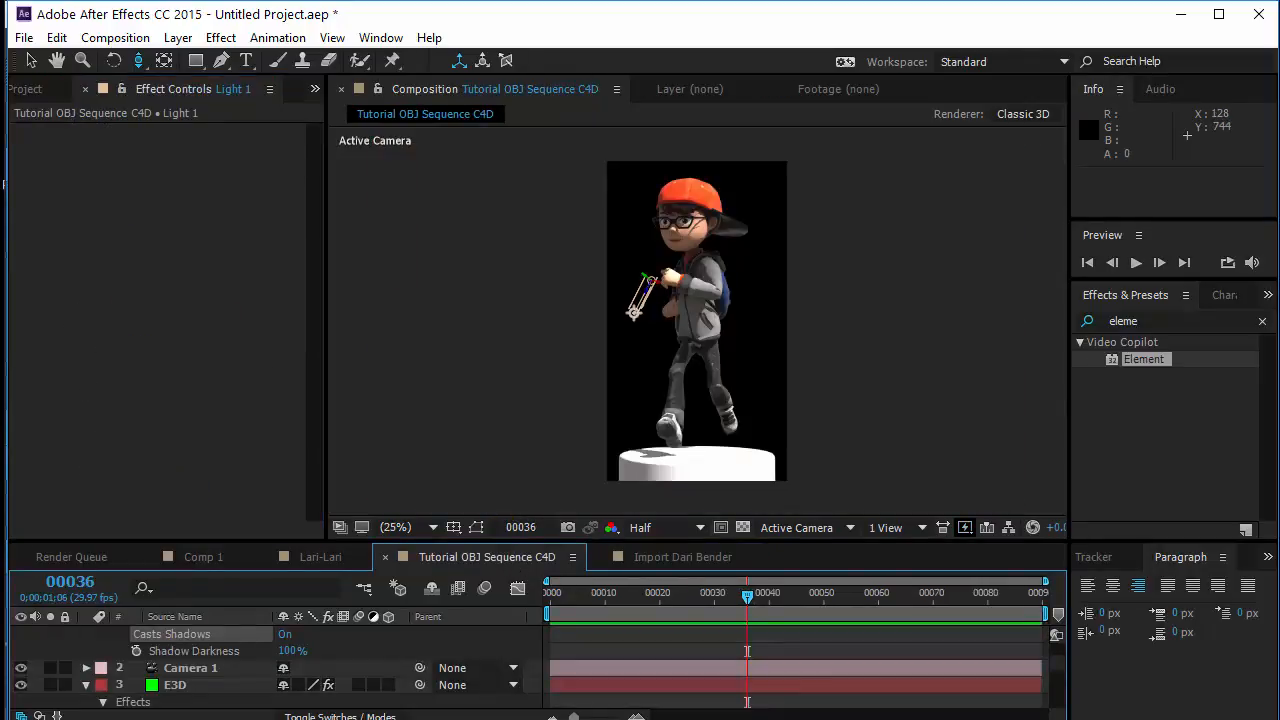
pyautogui.scroll(4, 212, 688)
pyautogui.click(202, 636)
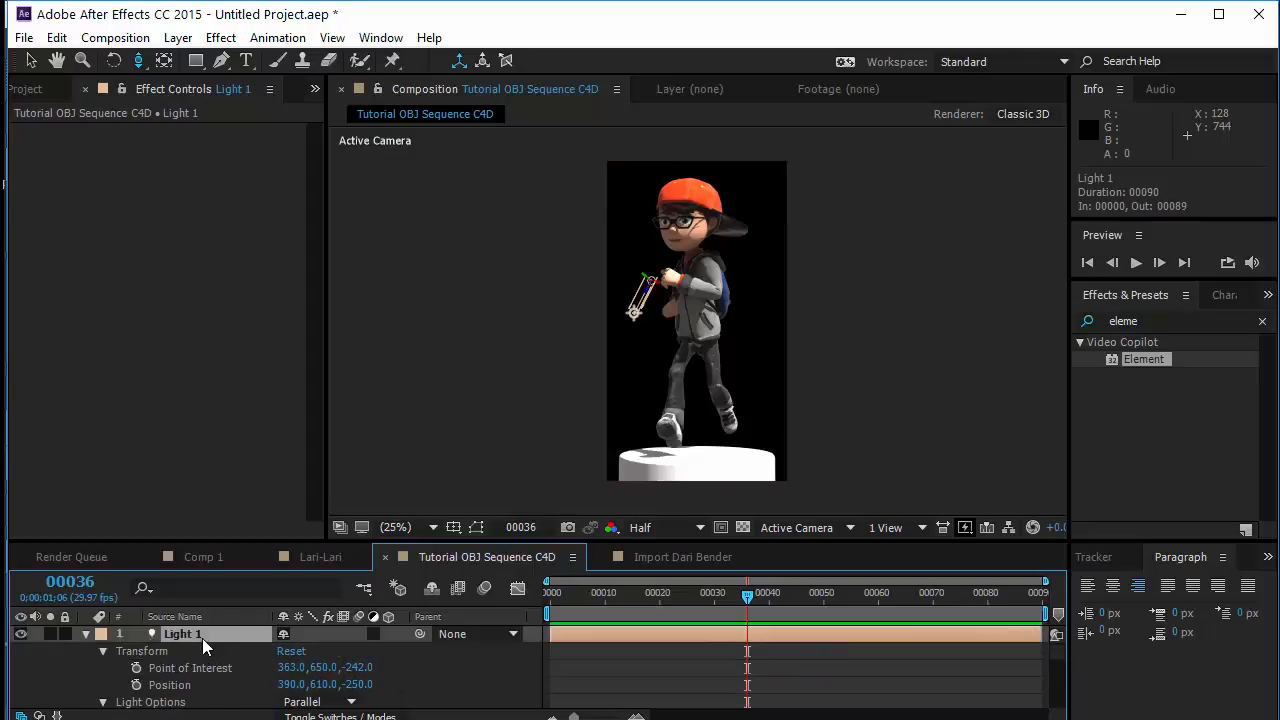
pyautogui.hotkey('ctrl', 'c')
pyautogui.click(684, 557)
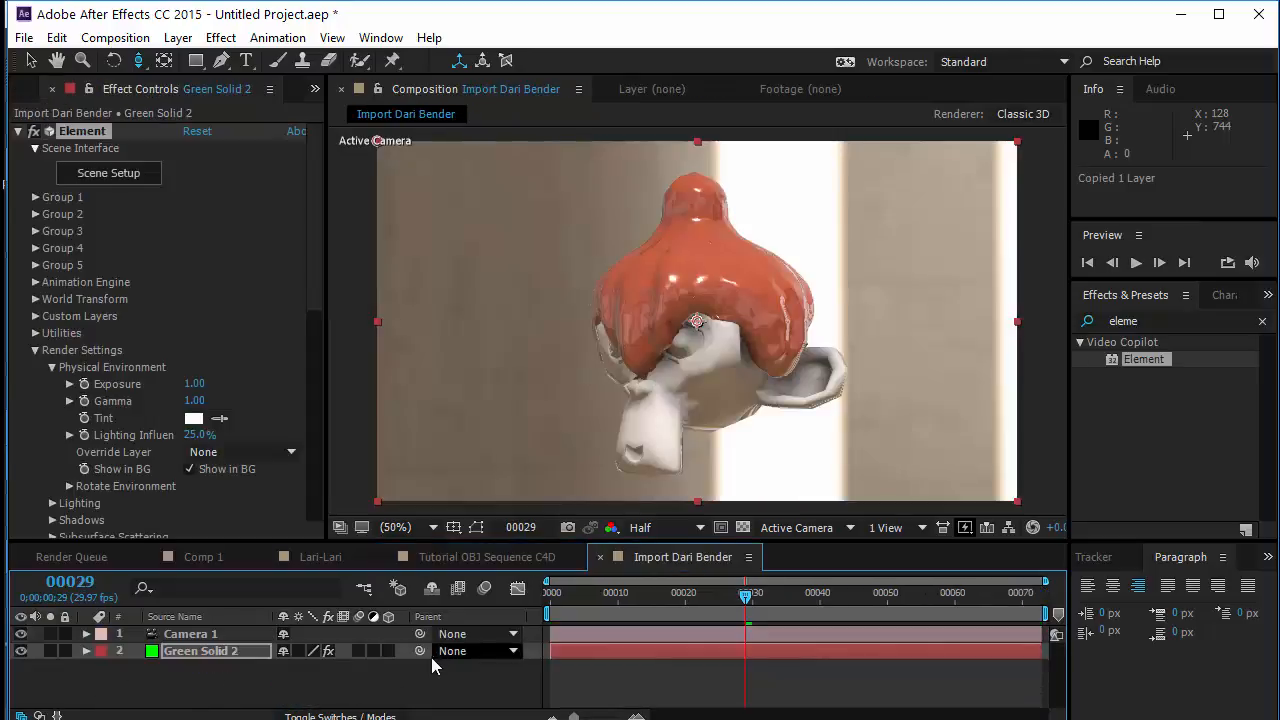
pyautogui.click(420, 694)
pyautogui.hotkey('ctrl', 'v')
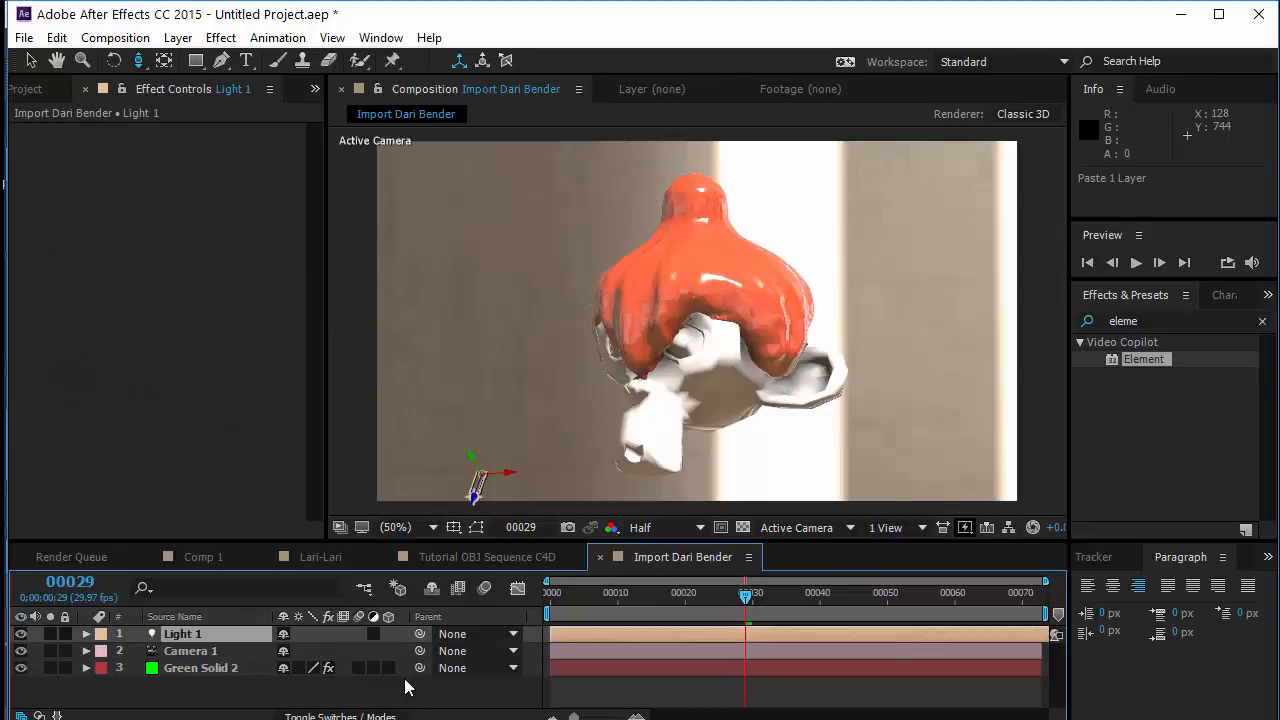
# Enable Element shadows on Green Solid 2 in Ray-Traced mode and play a preview of the composition.
pyautogui.click(201, 668)
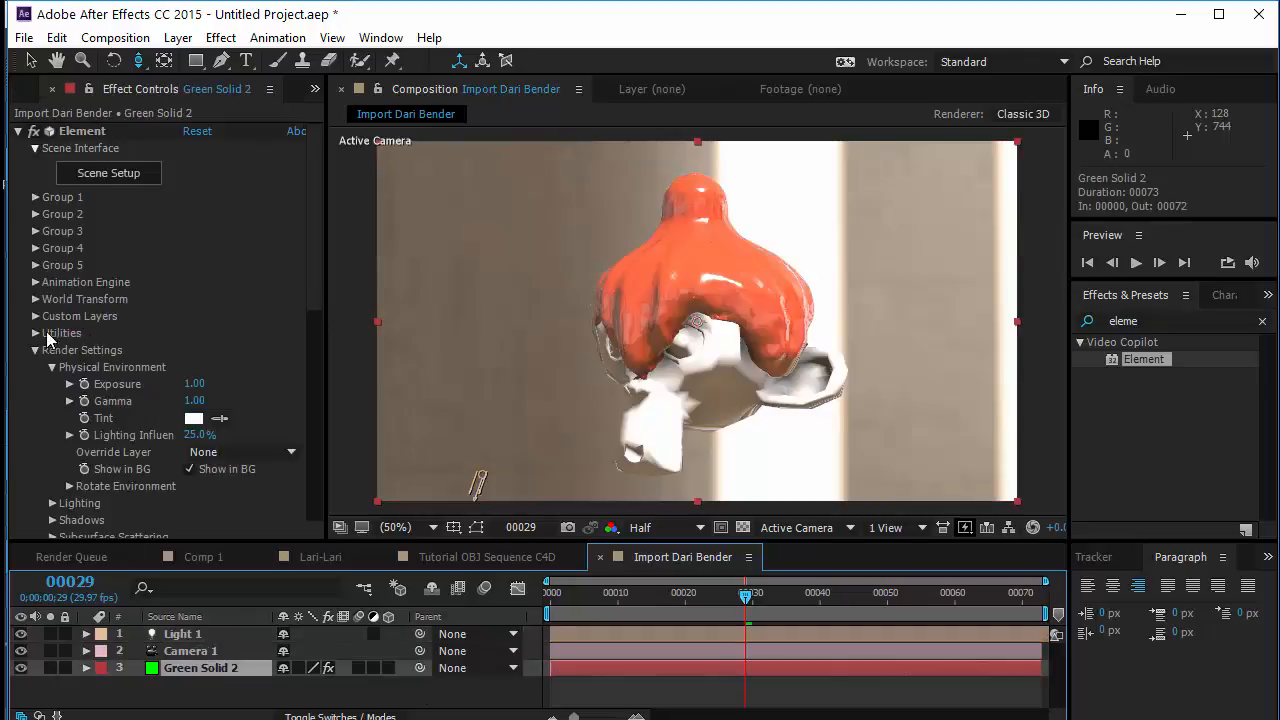
pyautogui.scroll(-4, 55, 376)
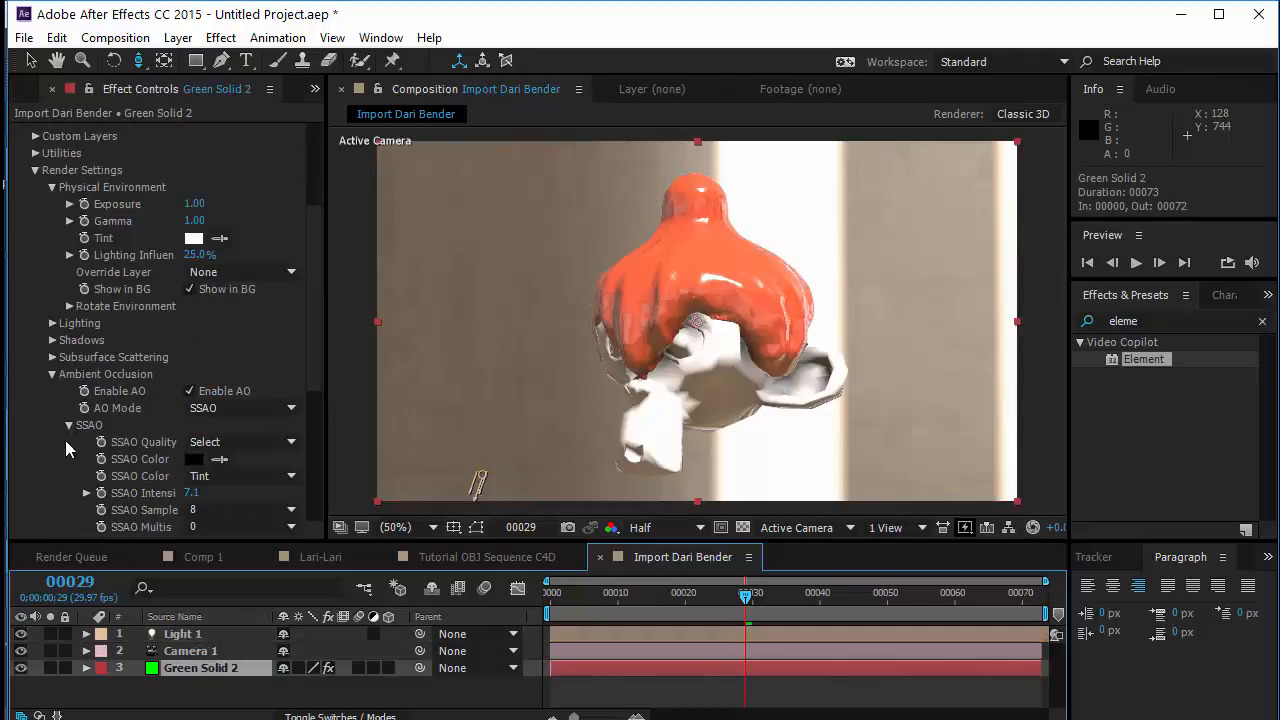
pyautogui.click(52, 340)
pyautogui.click(190, 357)
pyautogui.click(208, 375)
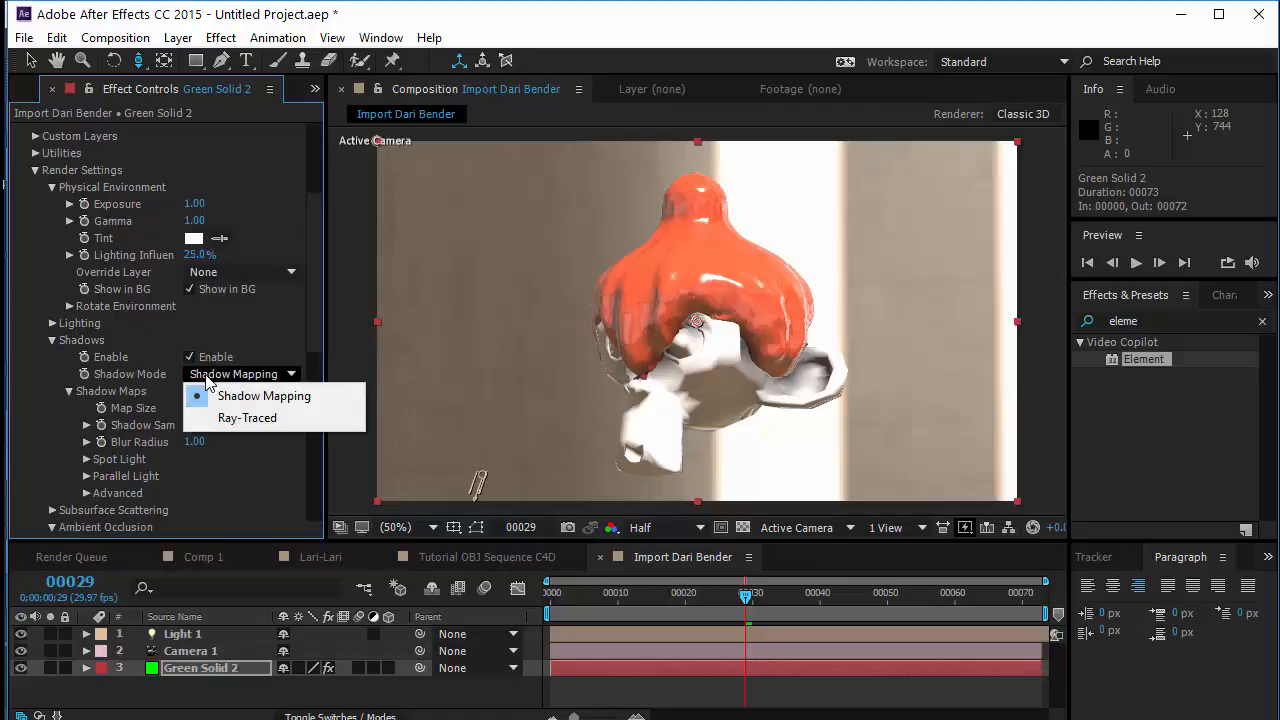
pyautogui.click(222, 418)
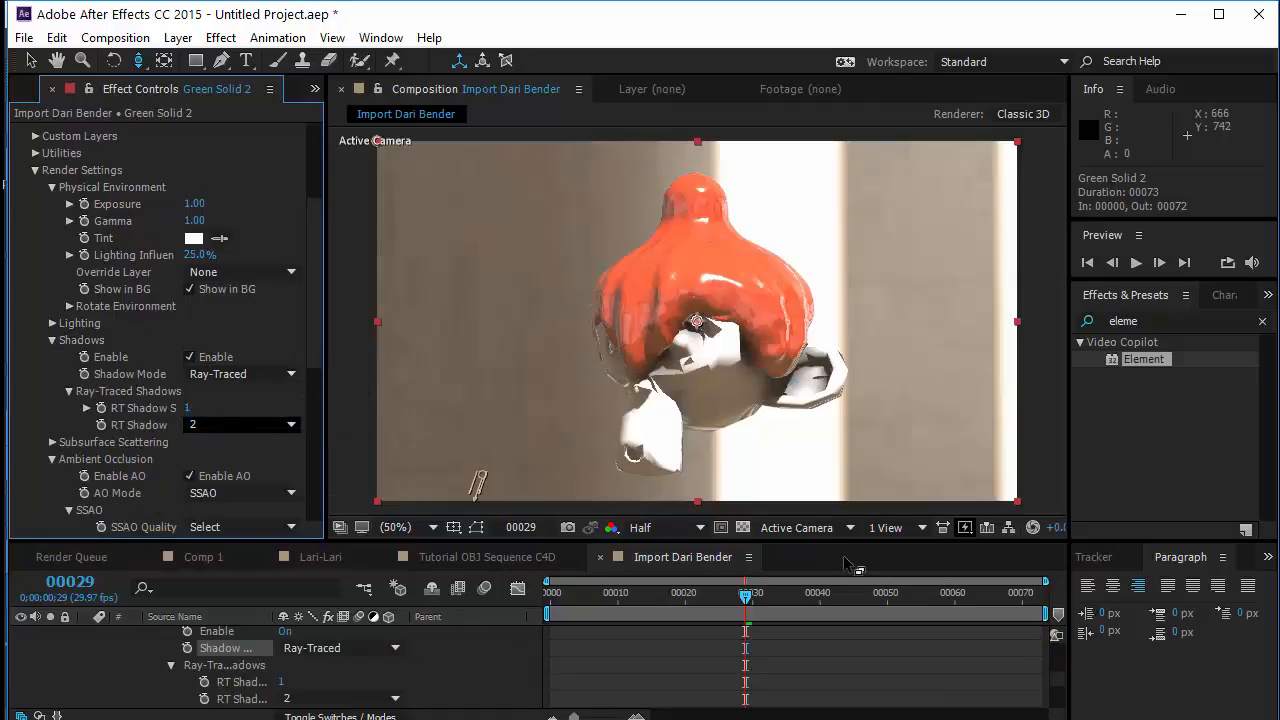
pyautogui.press('space')
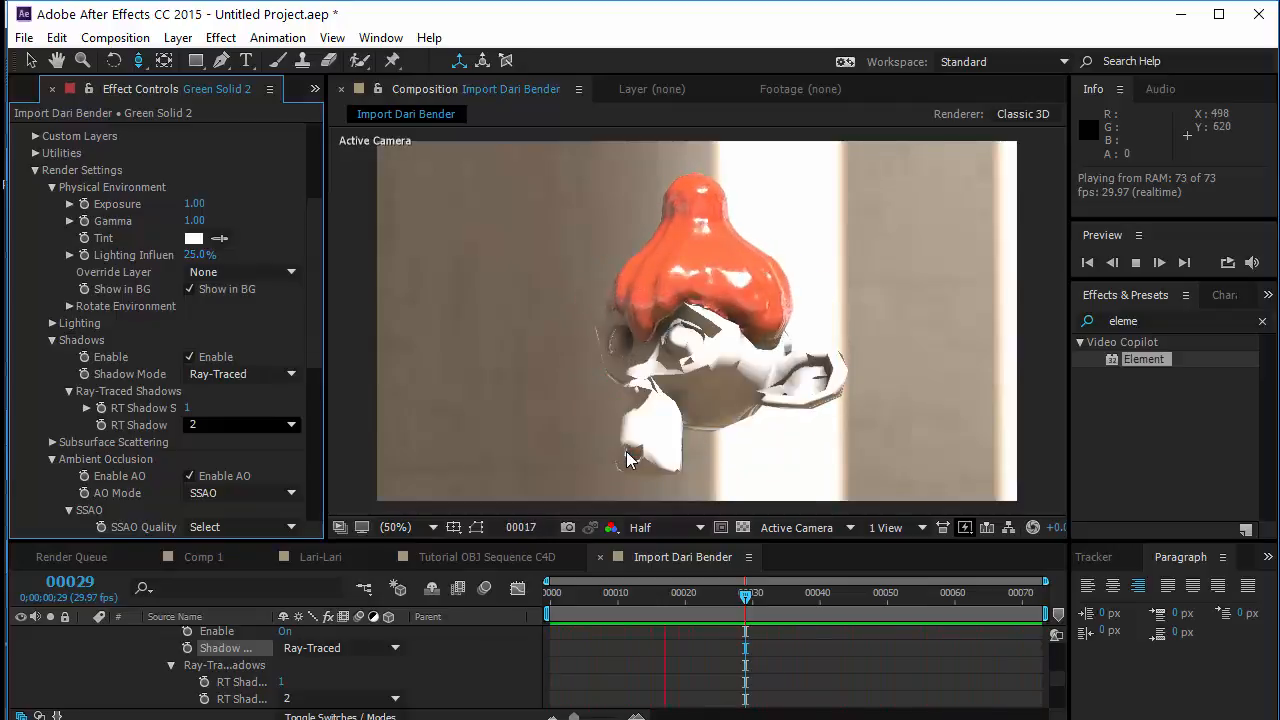
# Preview the Tutorial OBJ Sequence C4D composition and show the physical environment in the background of the E3D layer.
pyautogui.click(512, 562)
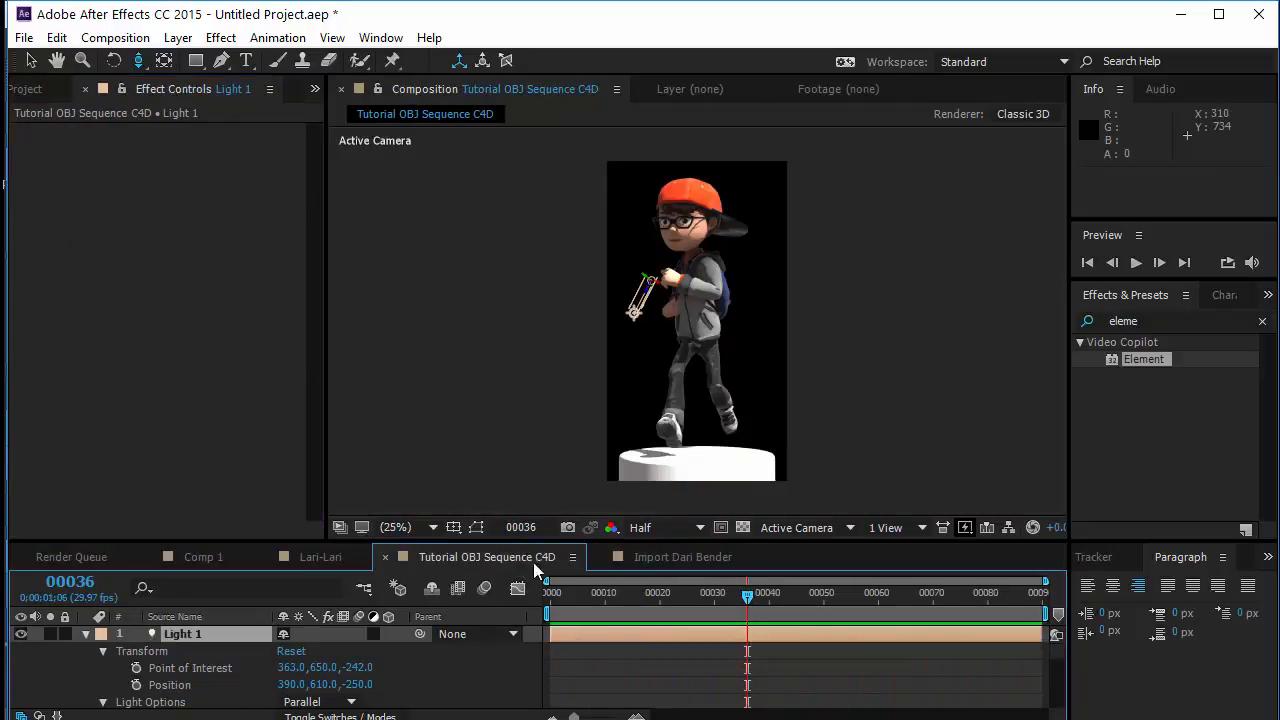
pyautogui.press('space')
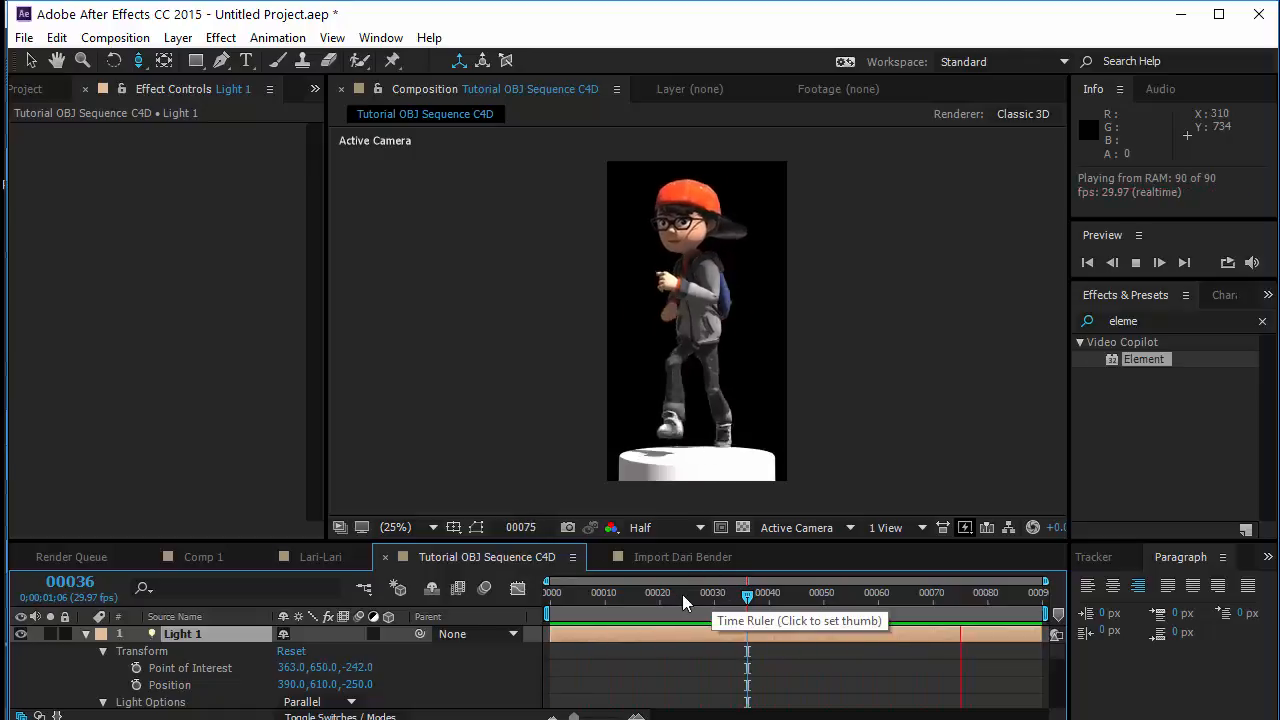
pyautogui.scroll(-5, 157, 634)
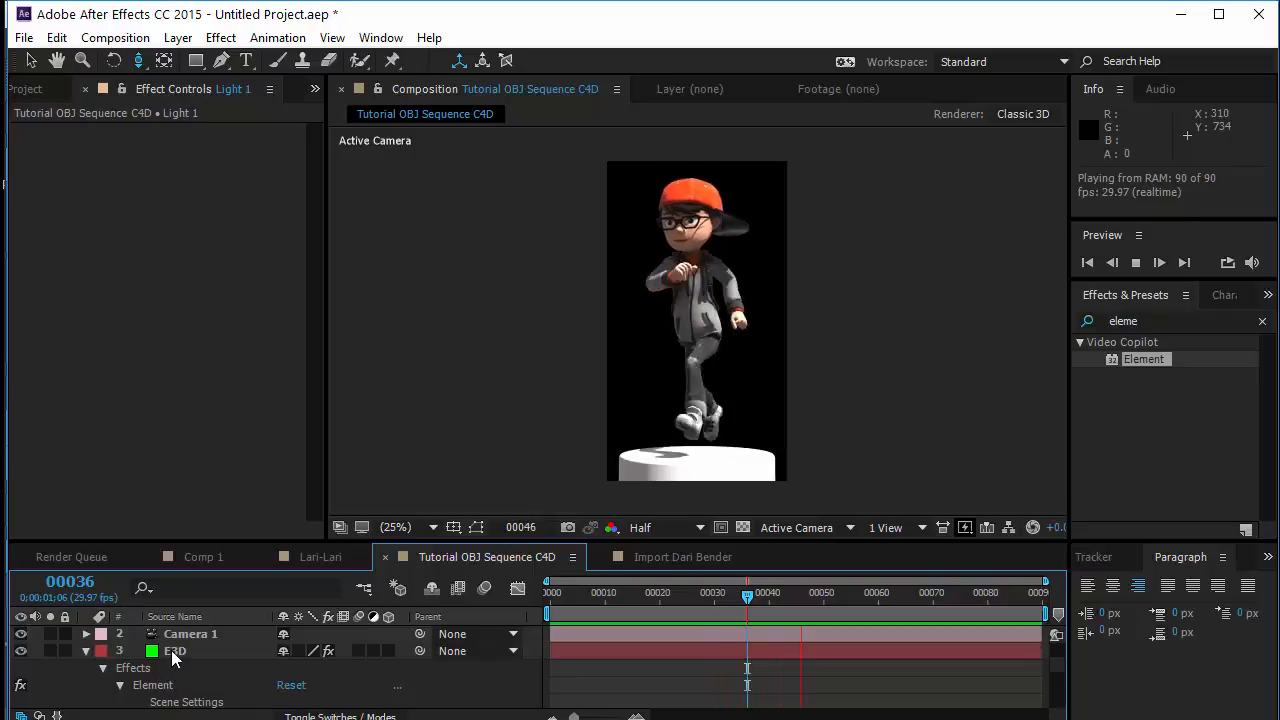
pyautogui.click(172, 651)
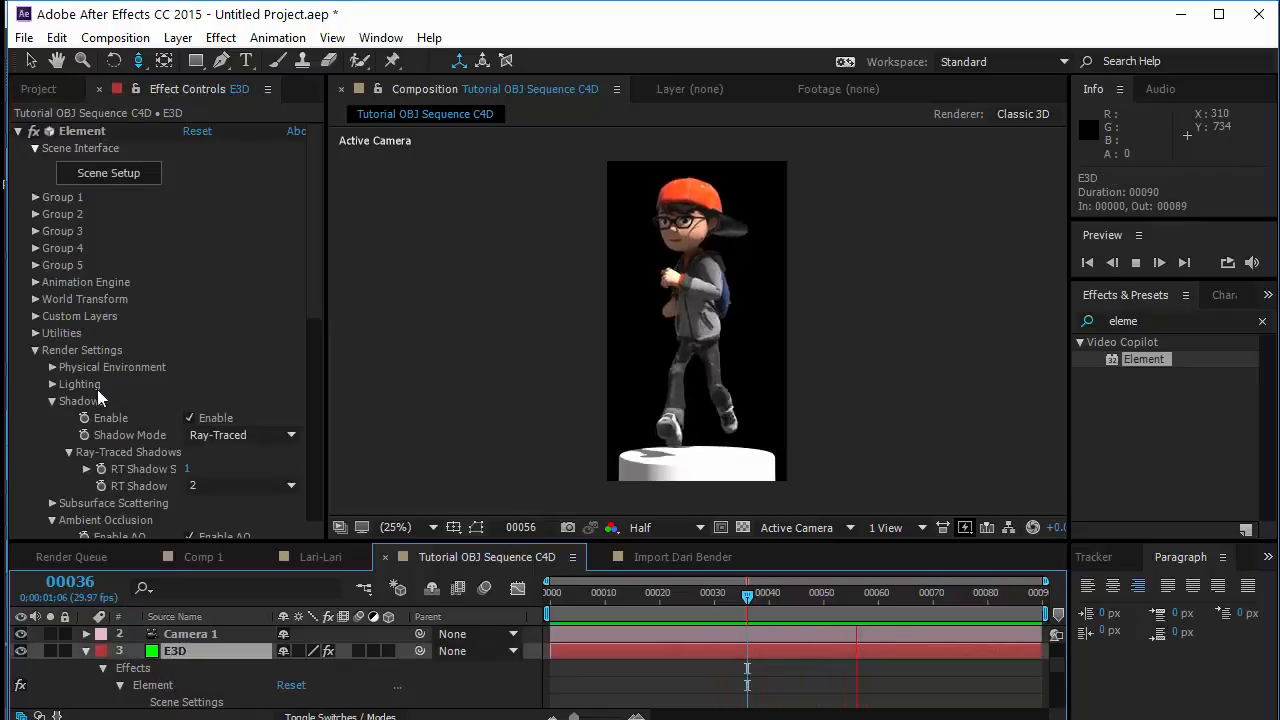
pyautogui.click(52, 366)
pyautogui.click(200, 468)
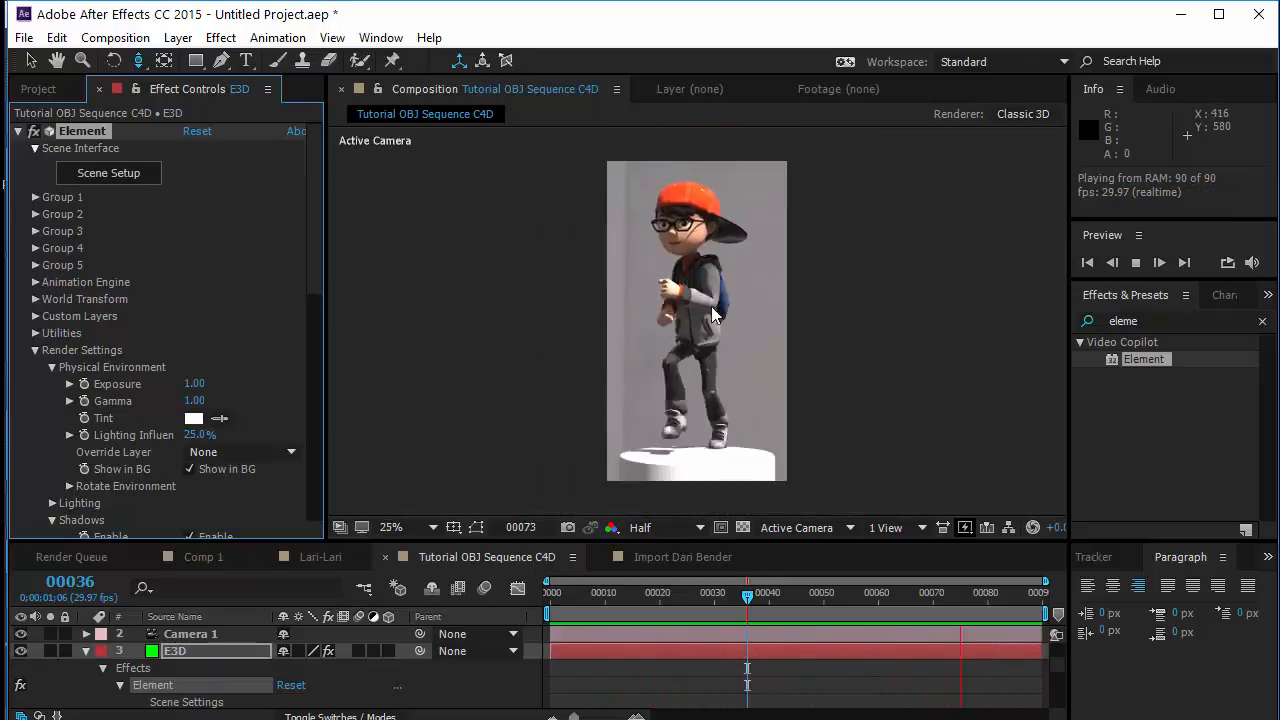
# Switch to the zME workspace and fit the walking character's composition to the viewer.
pyautogui.click(985, 61)
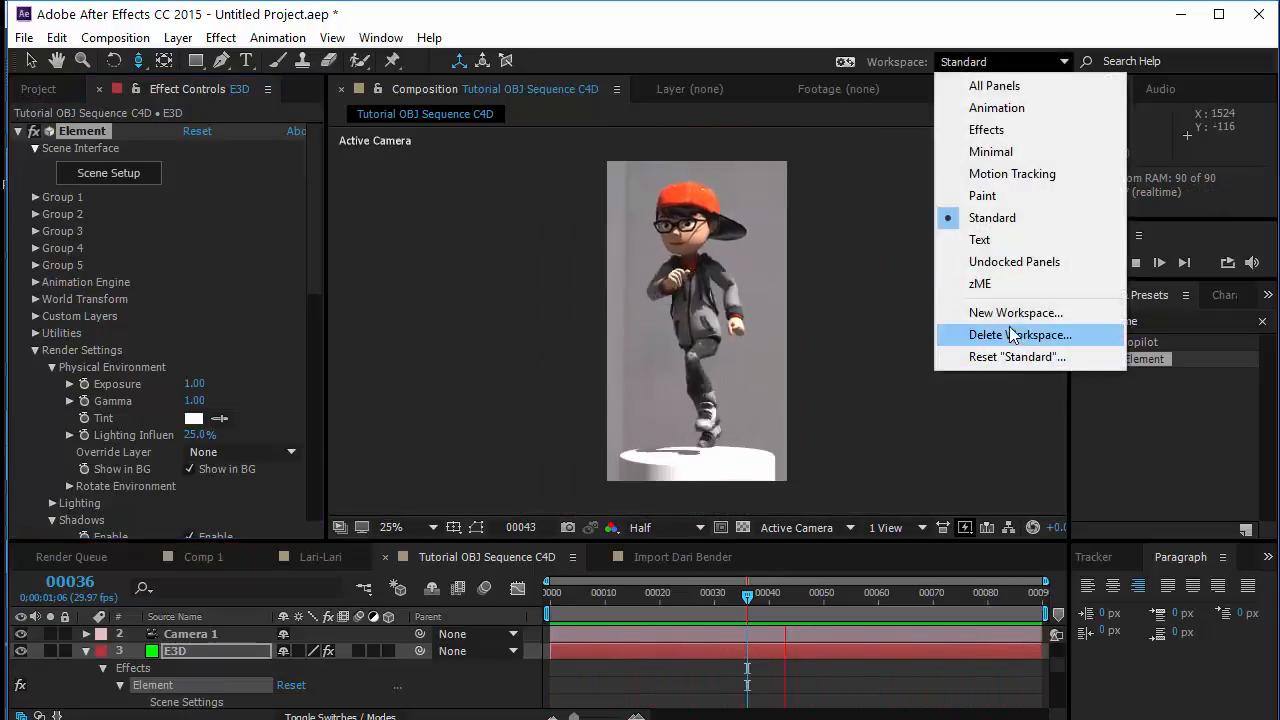
pyautogui.click(1009, 284)
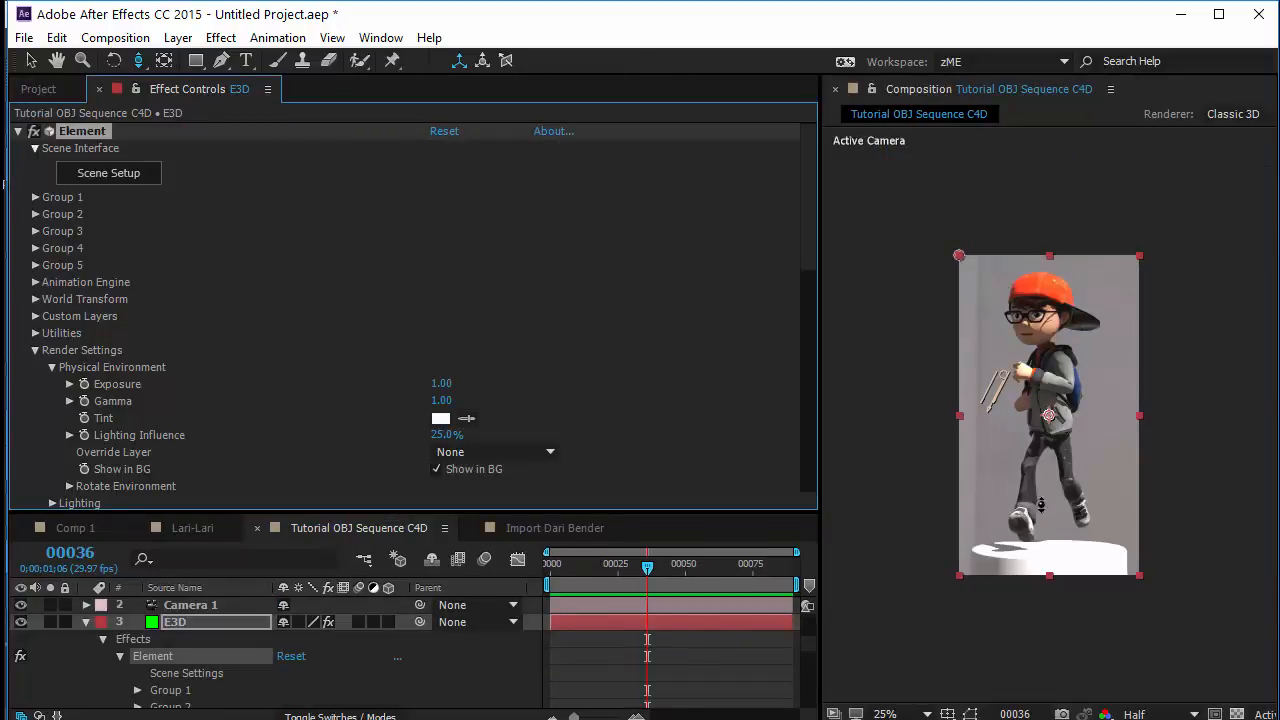
pyautogui.click(900, 712)
pyautogui.click(900, 352)
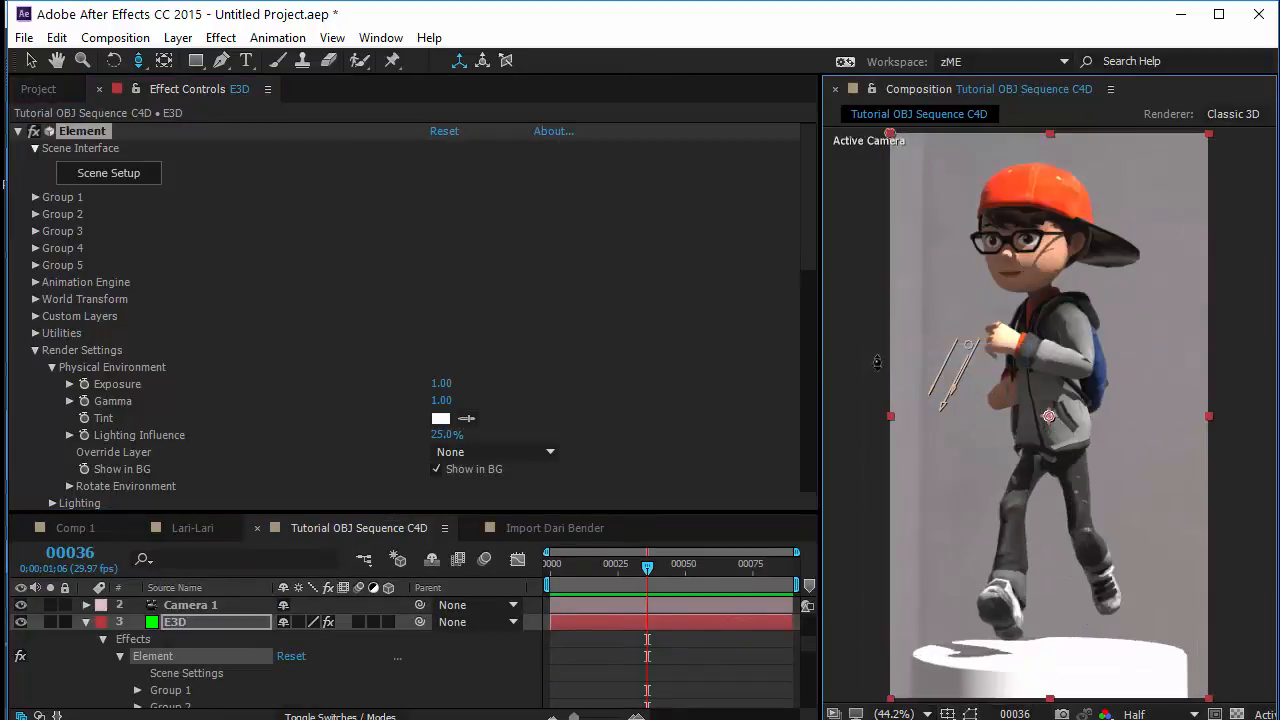